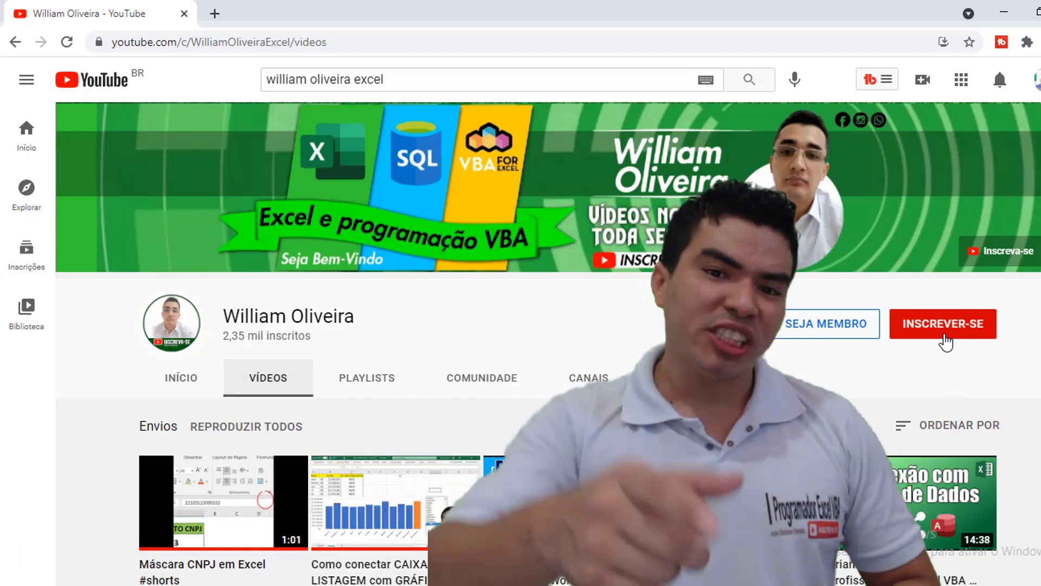
Step: Subscribe to the Excel VBA channel and set its notifications bell to Todas
{"action": "left_click", "coordinate": [947, 338]}
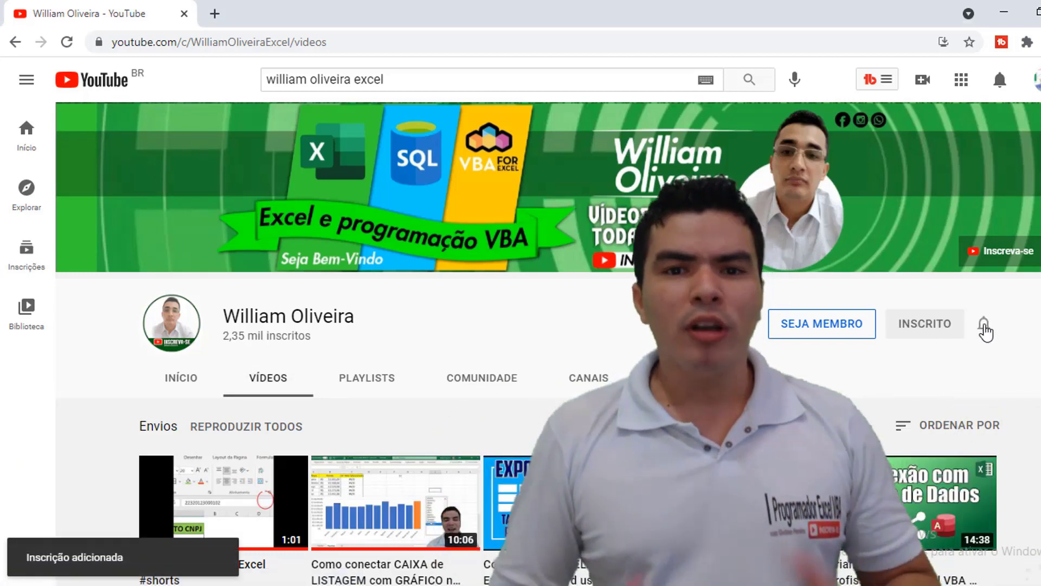
{"action": "left_click", "coordinate": [985, 326]}
{"action": "left_click", "coordinate": [948, 359]}
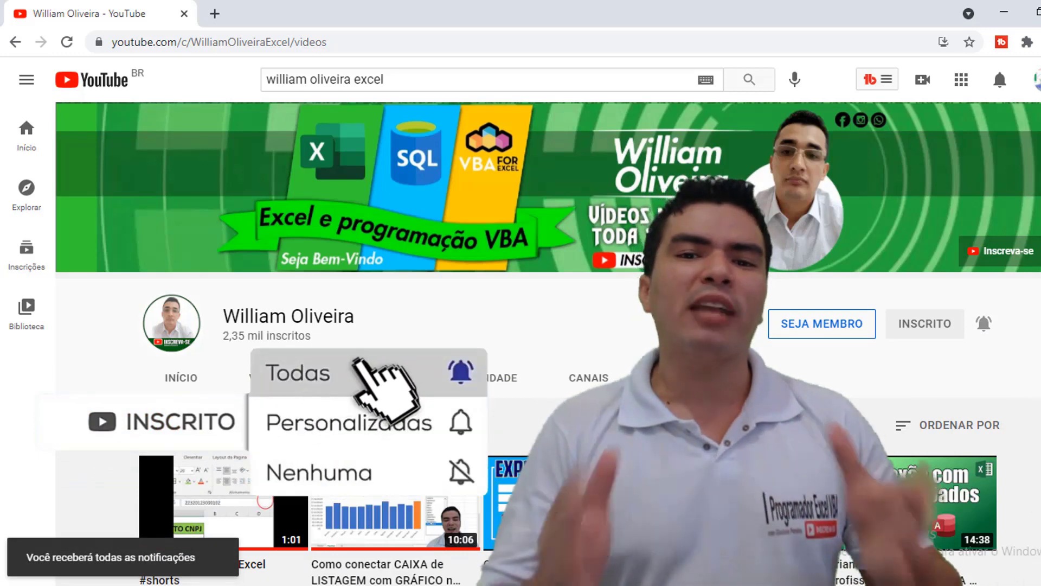
Step: Browse the channel's Playlists and Vídeos, then open BD Controle from the lesson folder
{"action": "left_click", "coordinate": [367, 377]}
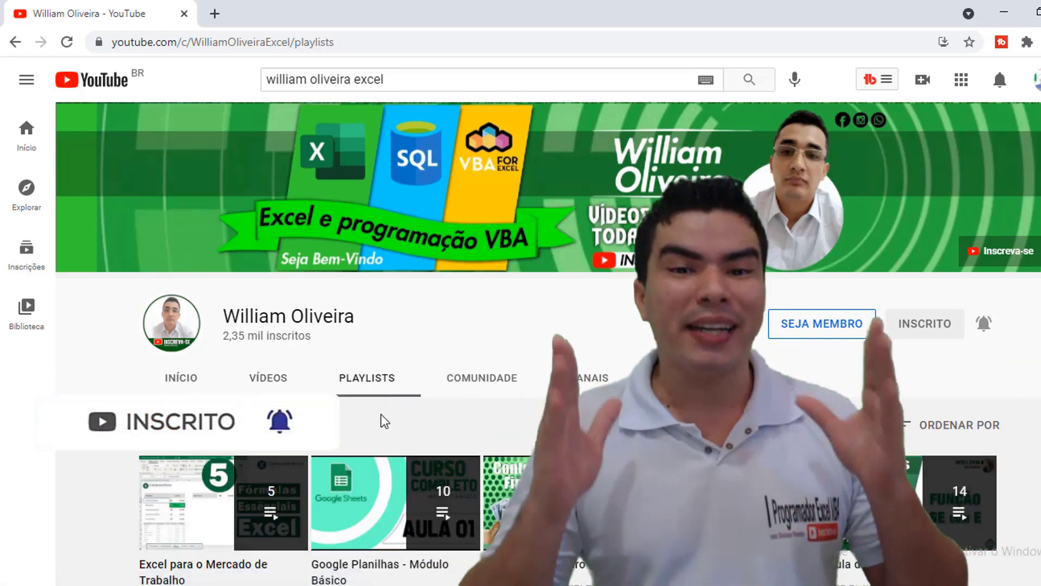
{"action": "scroll", "coordinate": [385, 420], "scroll_direction": "down", "scroll_amount": 2}
{"action": "scroll", "coordinate": [395, 432], "scroll_direction": "down", "scroll_amount": 2}
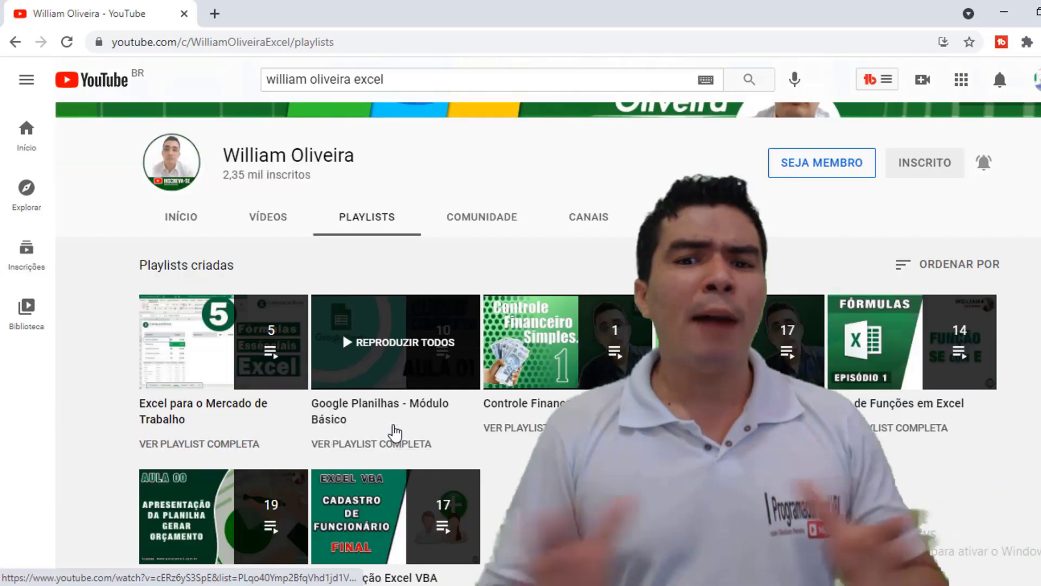
{"action": "scroll", "coordinate": [395, 433], "scroll_direction": "down", "scroll_amount": 2}
{"action": "scroll", "coordinate": [395, 432], "scroll_direction": "up", "scroll_amount": 2}
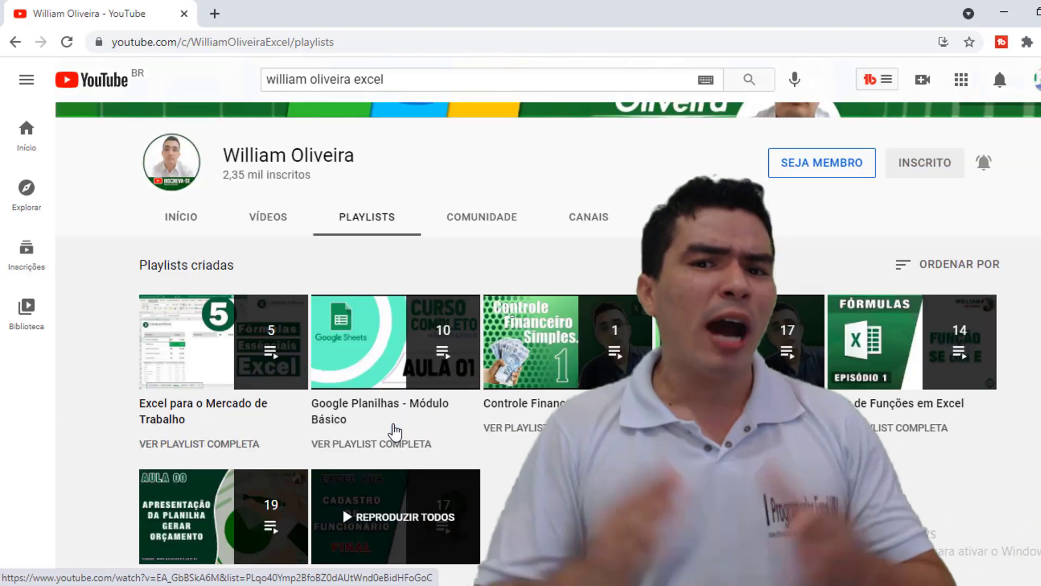
{"action": "key", "text": "alt+Left"}
{"action": "scroll", "coordinate": [1039, 337], "scroll_direction": "down", "scroll_amount": 2}
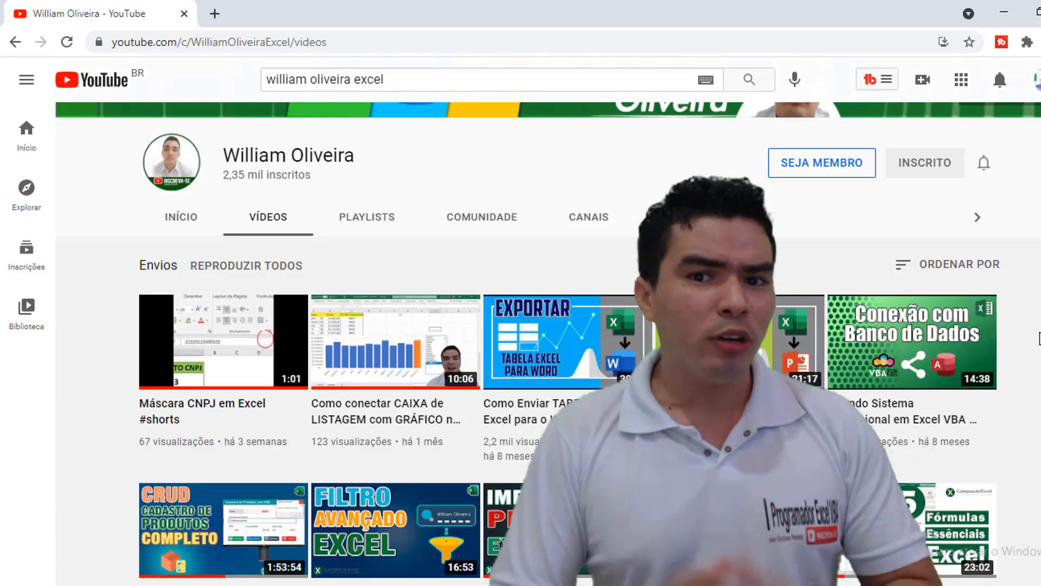
{"action": "scroll", "coordinate": [1039, 337], "scroll_direction": "down", "scroll_amount": 2}
{"action": "scroll", "coordinate": [1038, 337], "scroll_direction": "down", "scroll_amount": 2}
{"action": "scroll", "coordinate": [1039, 337], "scroll_direction": "down", "scroll_amount": 2}
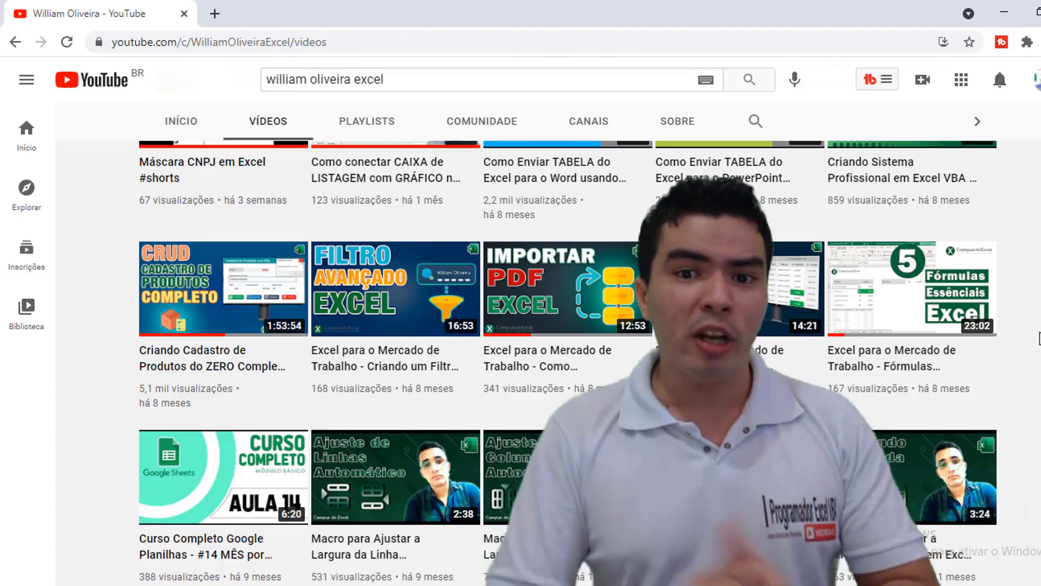
{"action": "scroll", "coordinate": [1039, 339], "scroll_direction": "down", "scroll_amount": 2}
{"action": "scroll", "coordinate": [1039, 340], "scroll_direction": "down", "scroll_amount": 2}
{"action": "scroll", "coordinate": [1039, 341], "scroll_direction": "down", "scroll_amount": 2}
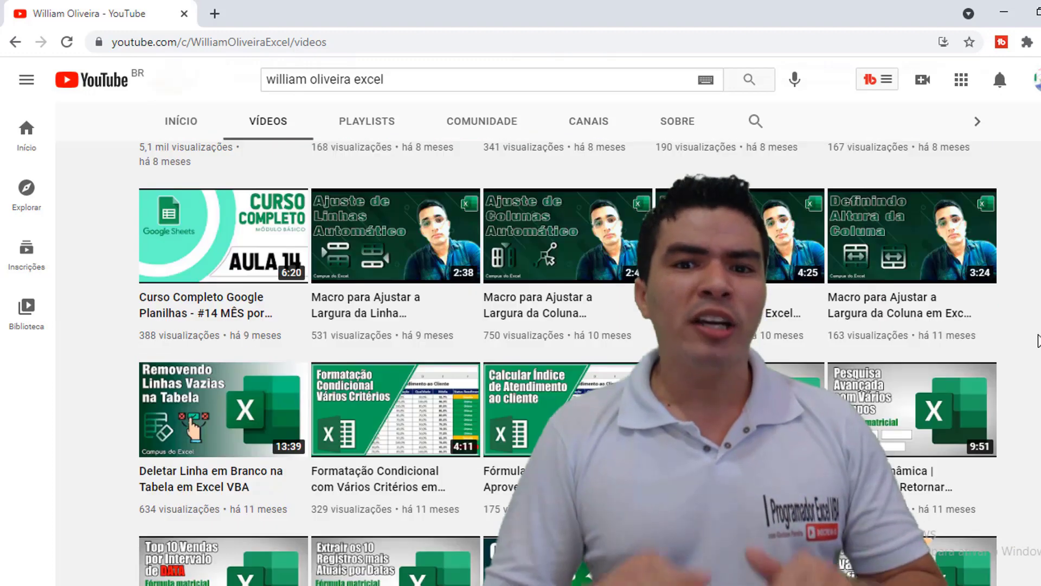
{"action": "scroll", "coordinate": [1039, 342], "scroll_direction": "down", "scroll_amount": 2}
{"action": "scroll", "coordinate": [1039, 342], "scroll_direction": "down", "scroll_amount": 2}
{"action": "scroll", "coordinate": [1039, 343], "scroll_direction": "down", "scroll_amount": 2}
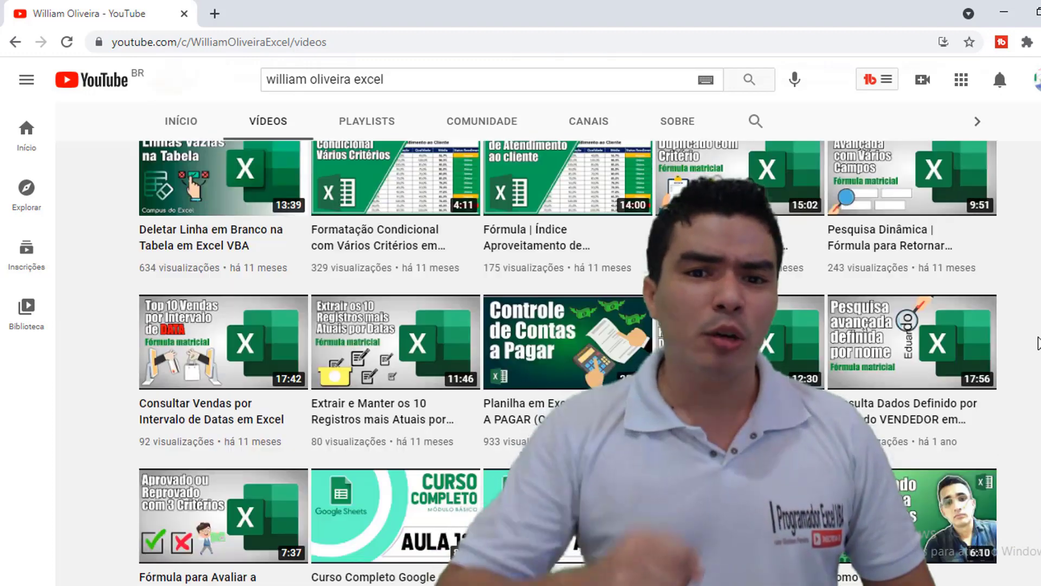
{"action": "scroll", "coordinate": [1039, 343], "scroll_direction": "down", "scroll_amount": 2}
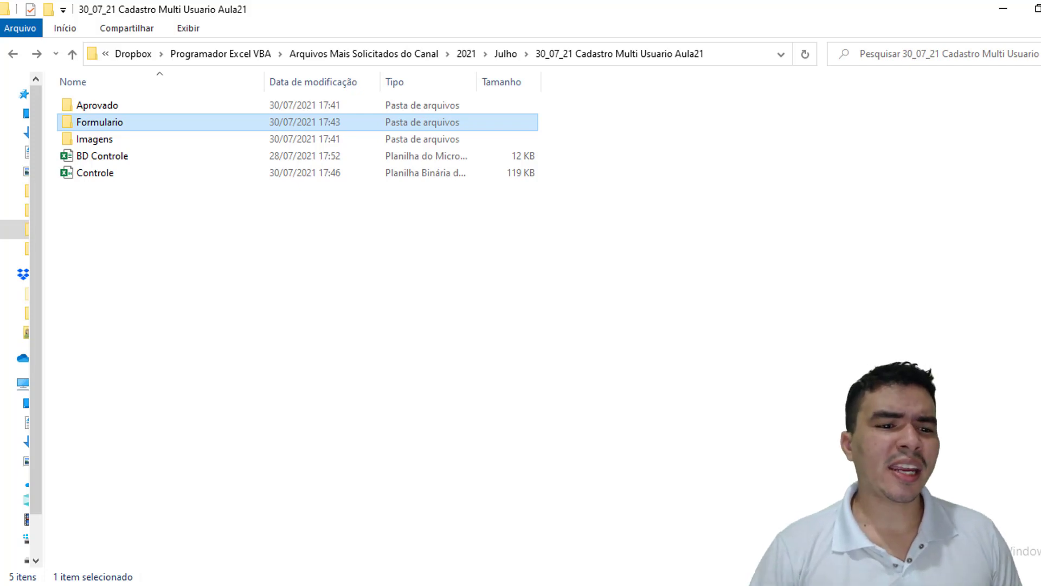
{"action": "left_click", "coordinate": [190, 258]}
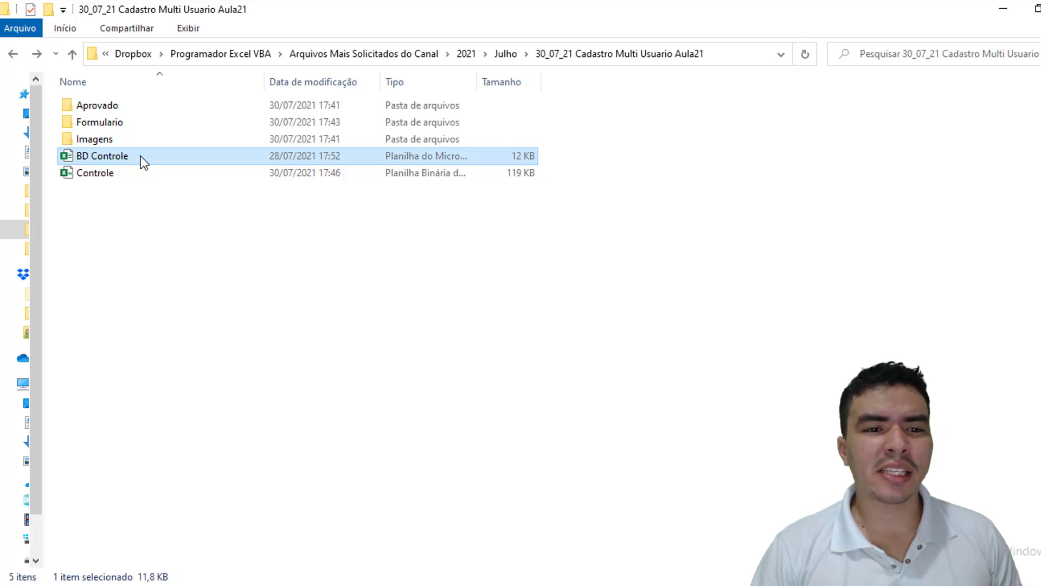
{"action": "double_click", "coordinate": [154, 158]}
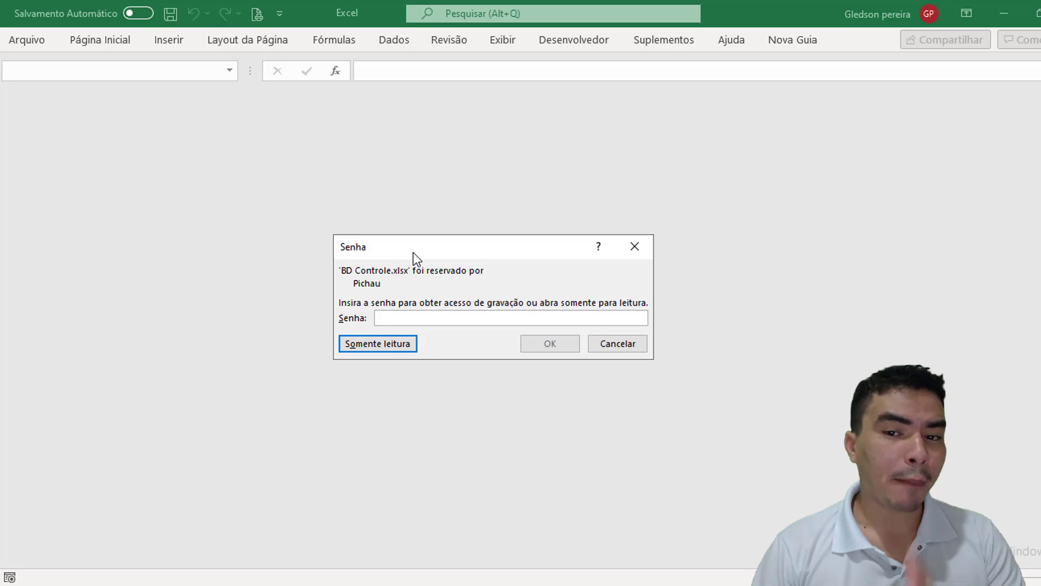
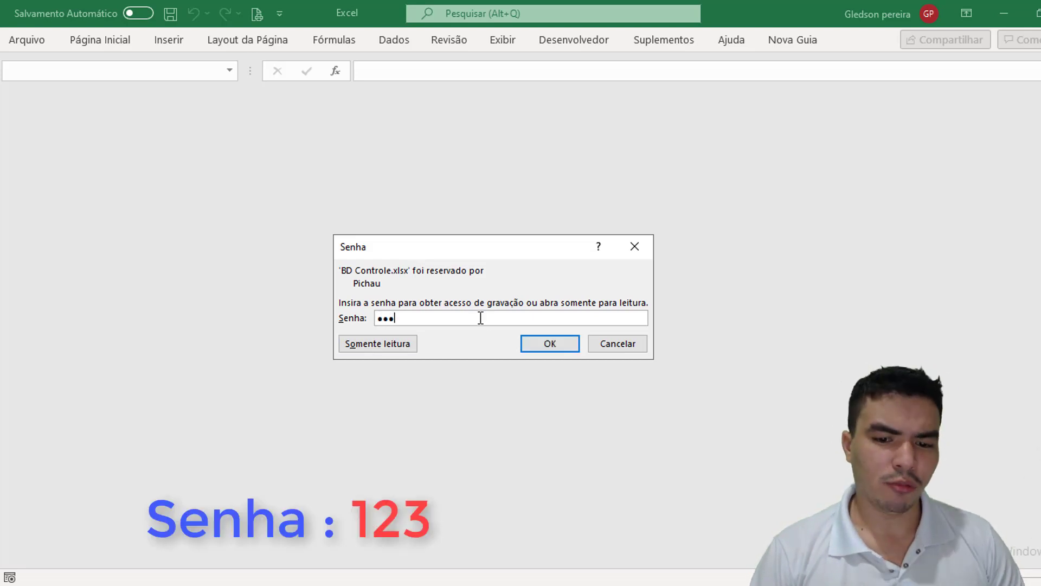
Step: Enter the write-access password and open BD Controle for editing rather than read-only
{"action": "left_click", "coordinate": [529, 345]}
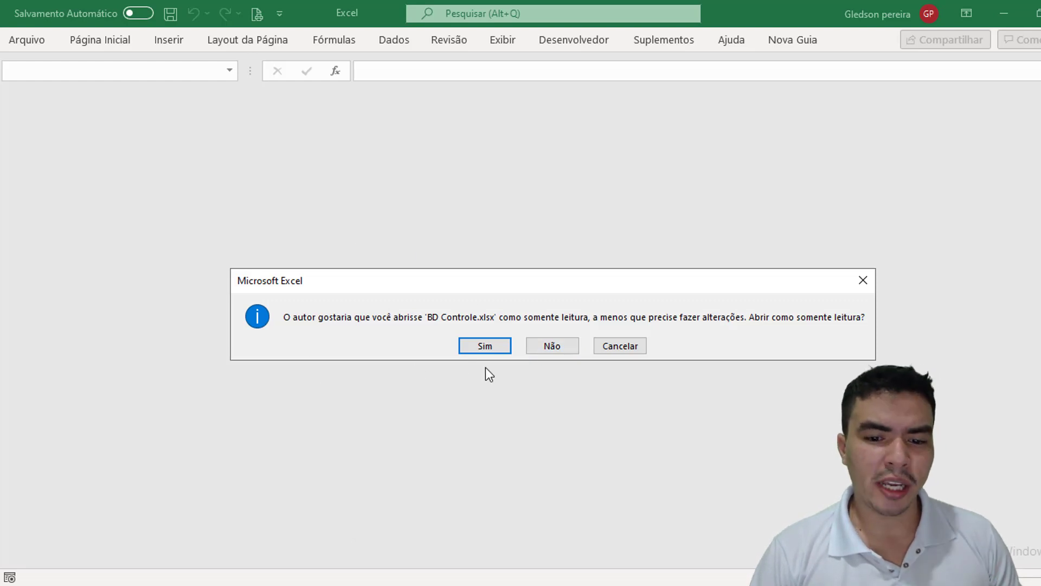
{"action": "left_click", "coordinate": [569, 350]}
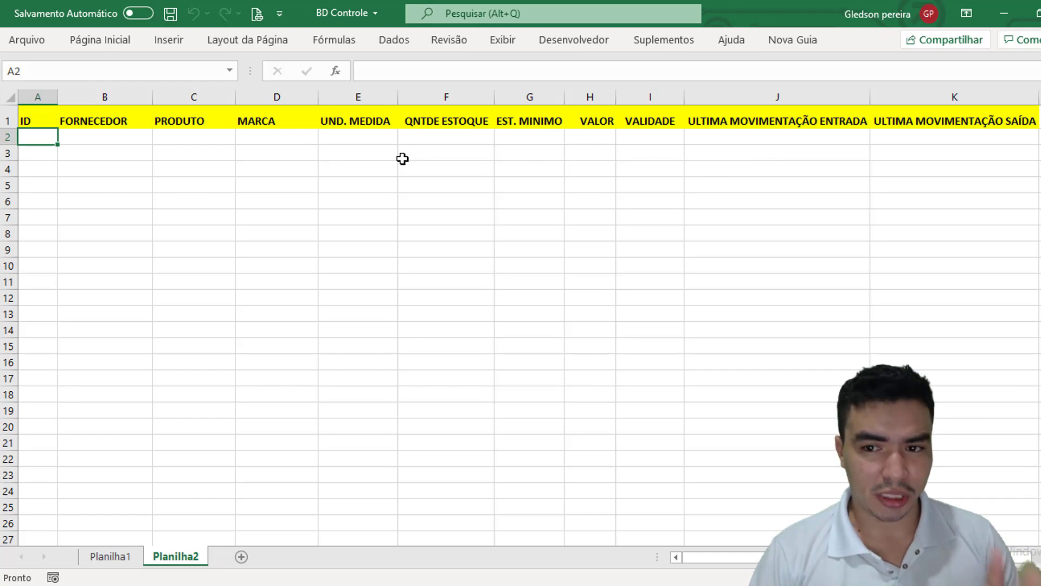
Step: Insert a blank column C before PRODUTO on Planilha2 using Ctrl++
{"action": "left_click_drag", "start_coordinate": [37, 120], "coordinate": [912, 116]}
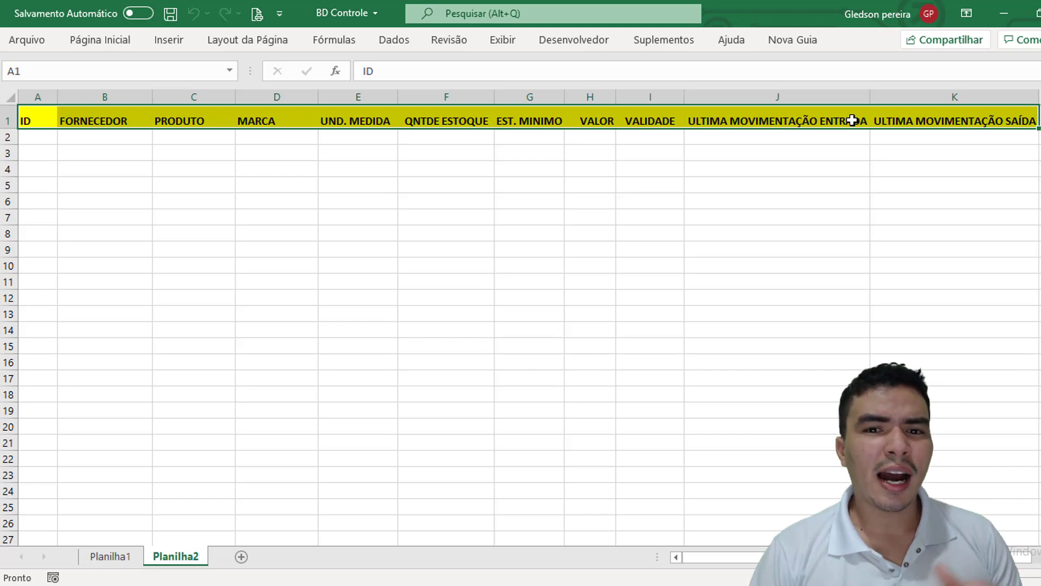
{"action": "left_click", "coordinate": [364, 213]}
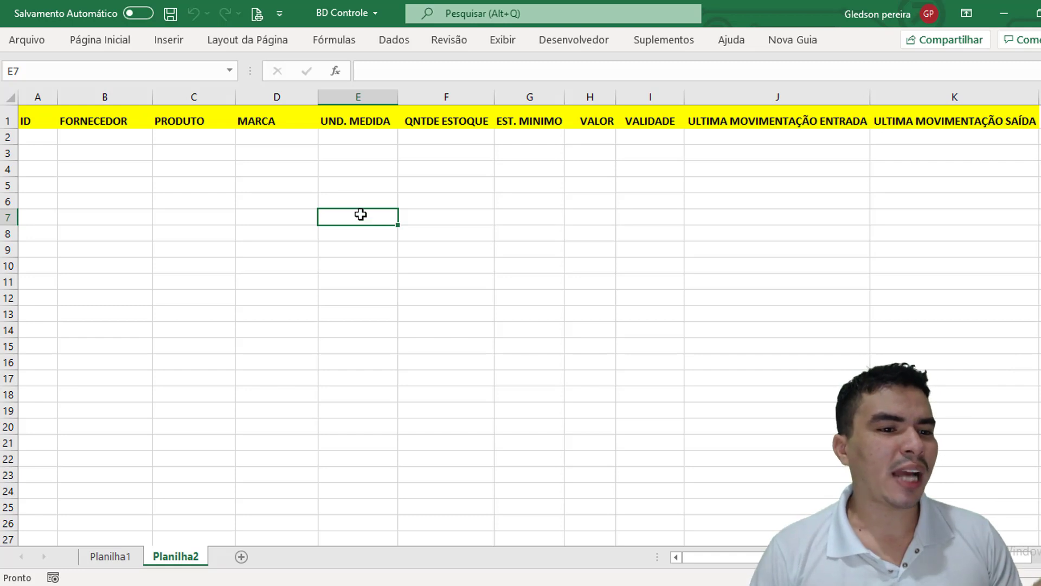
{"action": "left_click", "coordinate": [35, 91]}
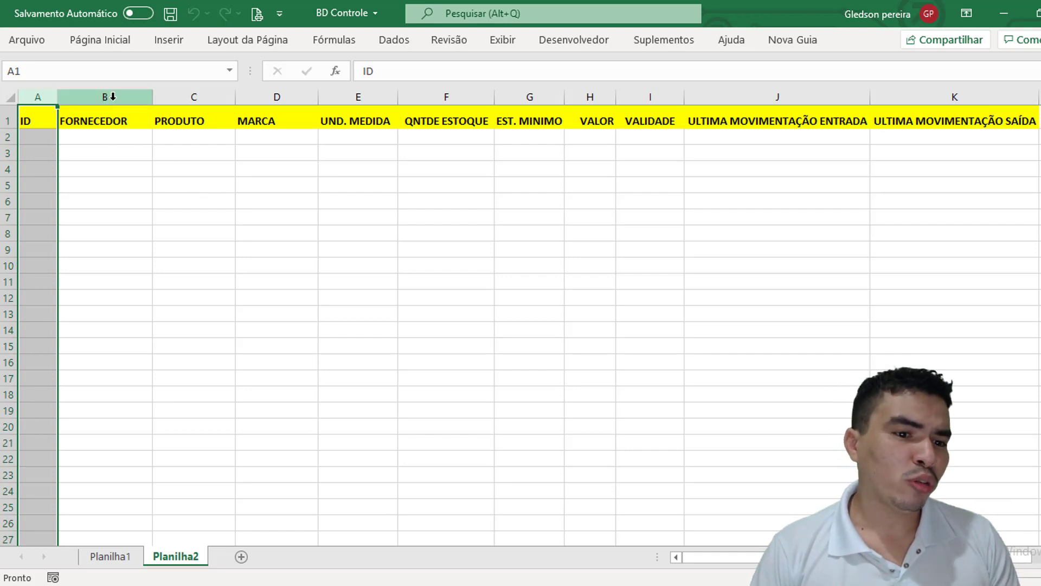
{"action": "left_click", "coordinate": [185, 97]}
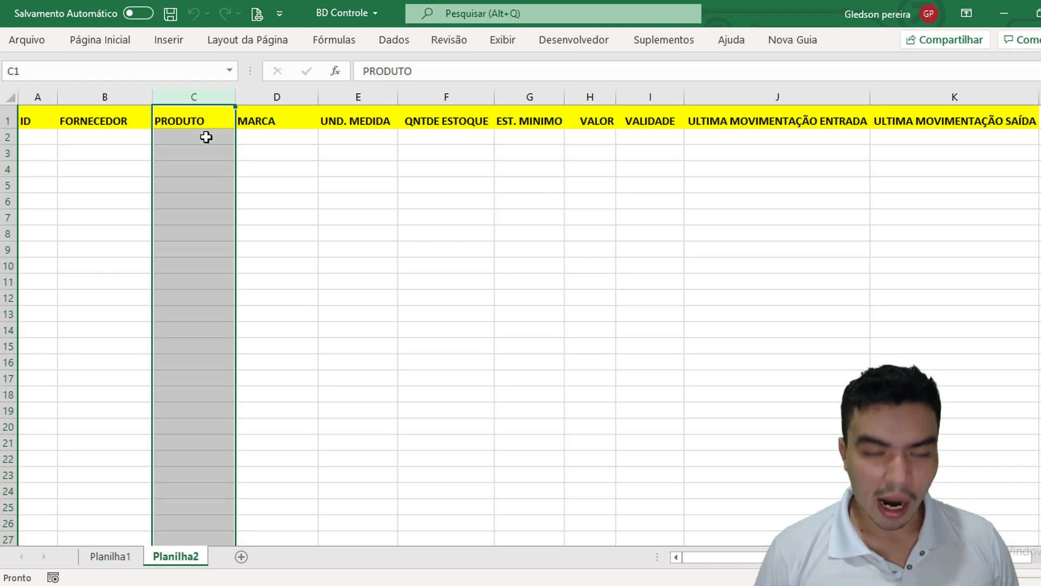
{"action": "key", "text": "ctrl+plus"}
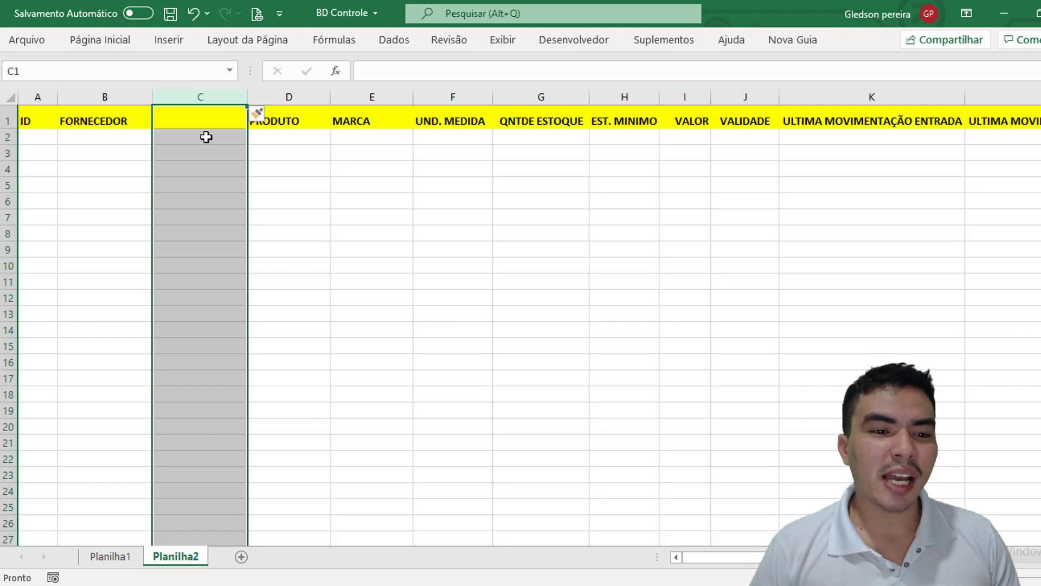
Step: Enter CODIGO as the header of the new column C
{"action": "type", "text": "CODIGO"}
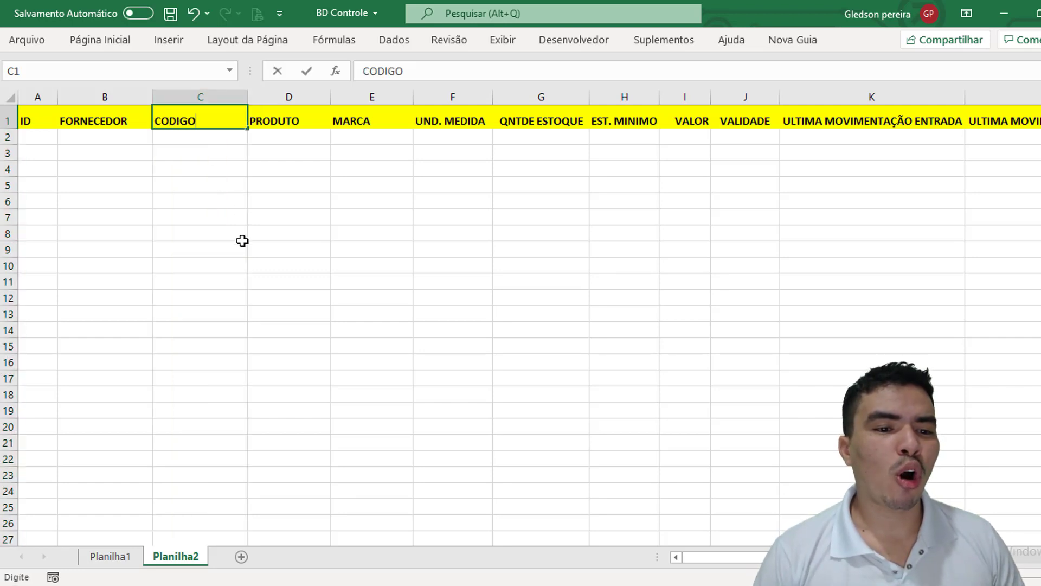
{"action": "left_click", "coordinate": [241, 241]}
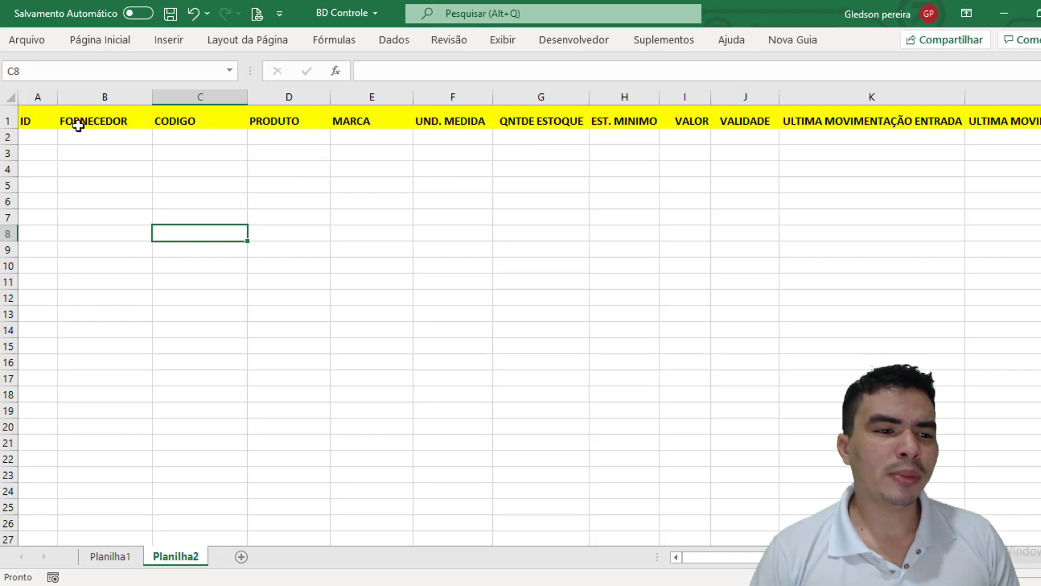
{"action": "left_click_drag", "start_coordinate": [44, 121], "coordinate": [1027, 127]}
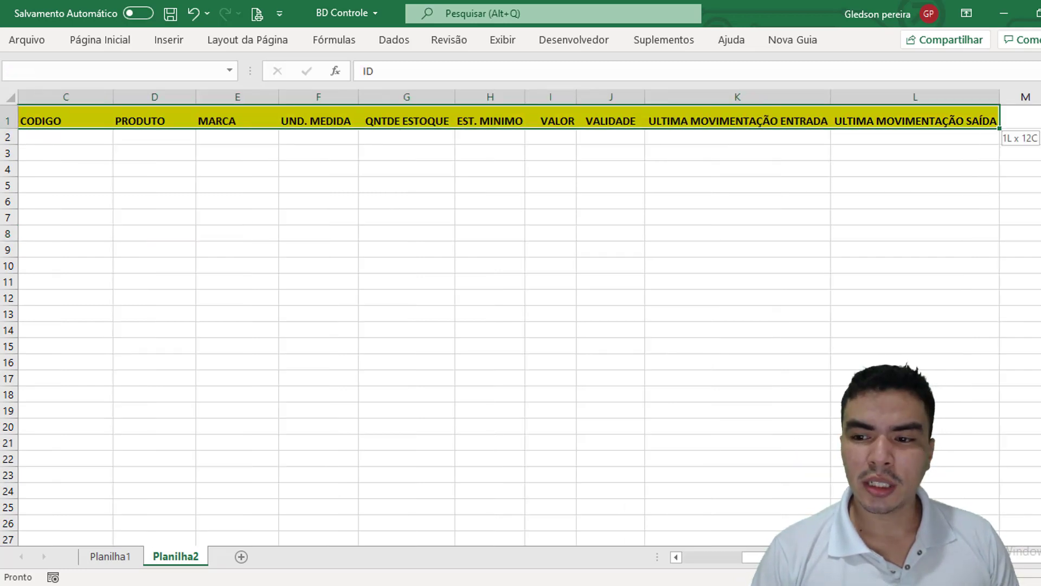
{"action": "scroll", "coordinate": [642, 480], "scroll_direction": "left", "scroll_amount": 2}
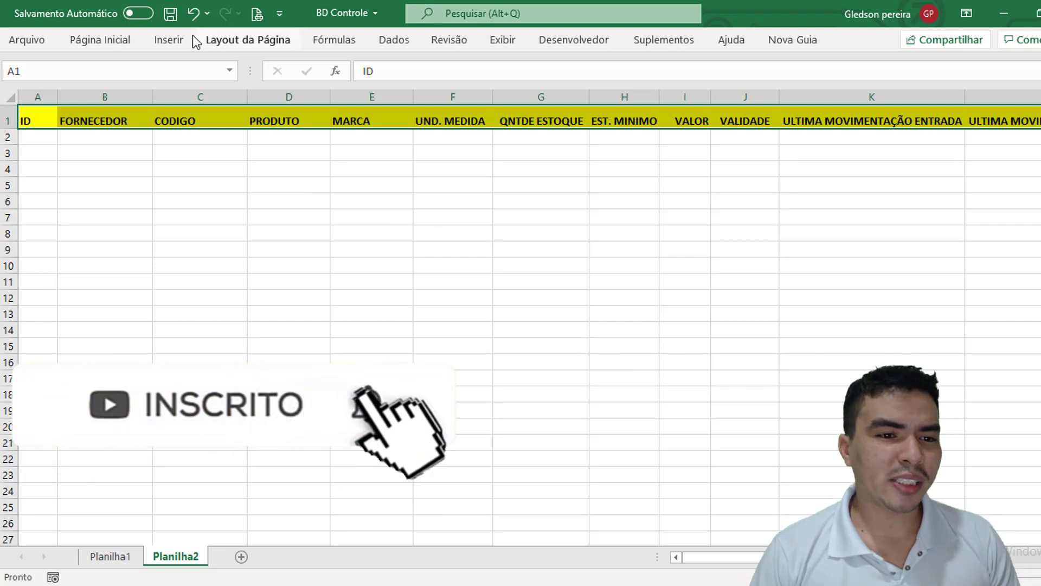
Step: Save and close the BD Controle workbook
{"action": "key", "text": "ctrl+s"}
{"action": "left_click", "coordinate": [307, 196]}
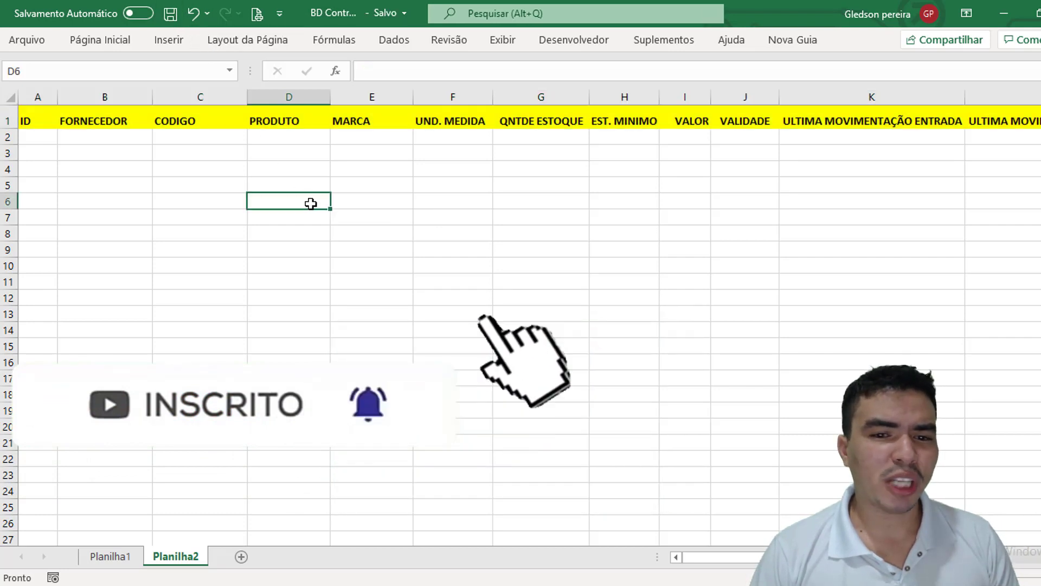
{"action": "key", "text": "ctrl+w"}
Step: Close Excel, look inside the Formulario folder, then return and select the Controle workbook
{"action": "key", "text": "alt+F4"}
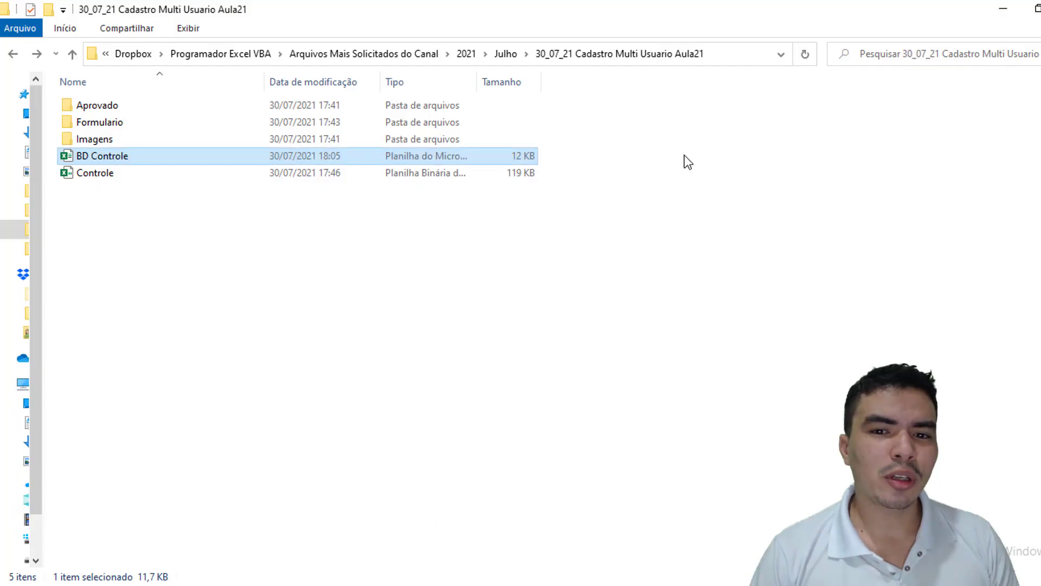
{"action": "left_click", "coordinate": [154, 116]}
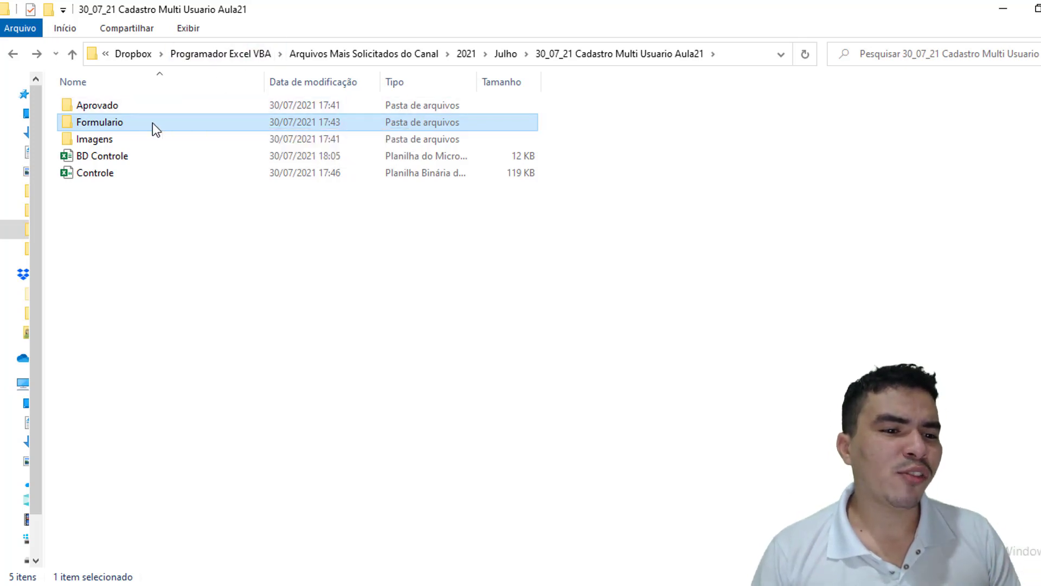
{"action": "double_click", "coordinate": [152, 123]}
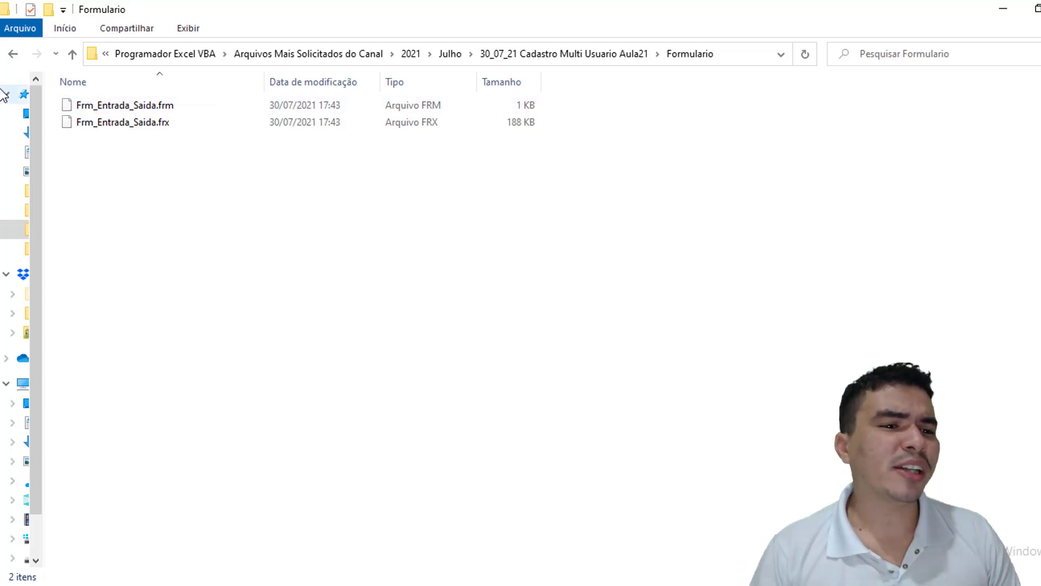
{"action": "left_click", "coordinate": [13, 54]}
{"action": "double_click", "coordinate": [143, 121]}
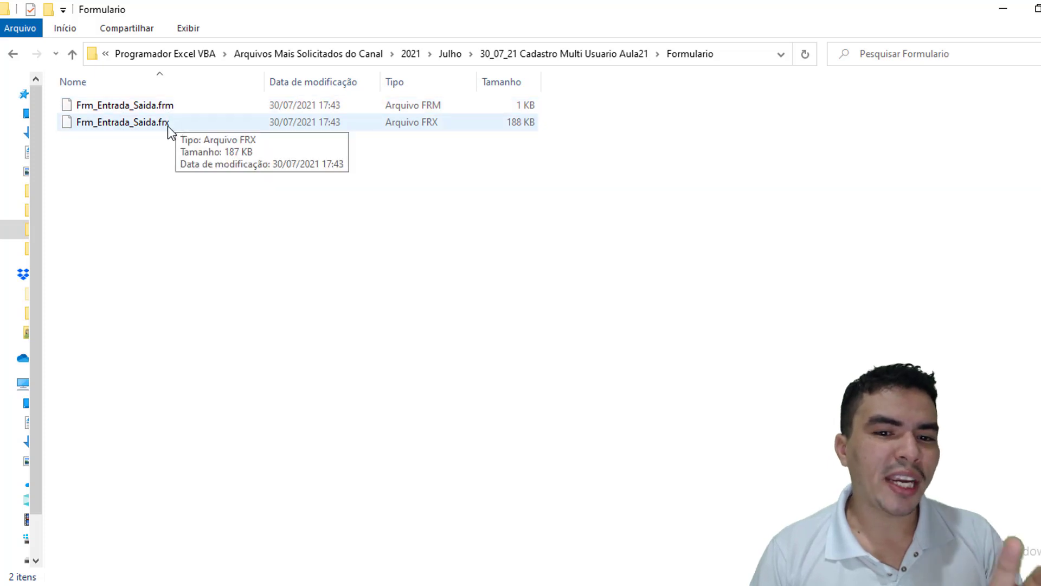
{"action": "left_click", "coordinate": [13, 53]}
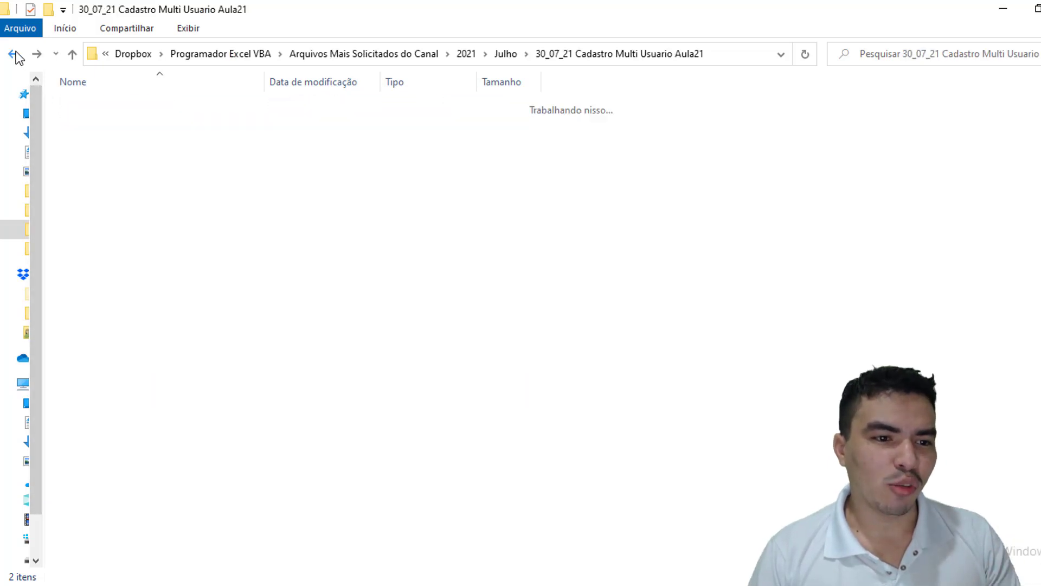
{"action": "left_click", "coordinate": [179, 173]}
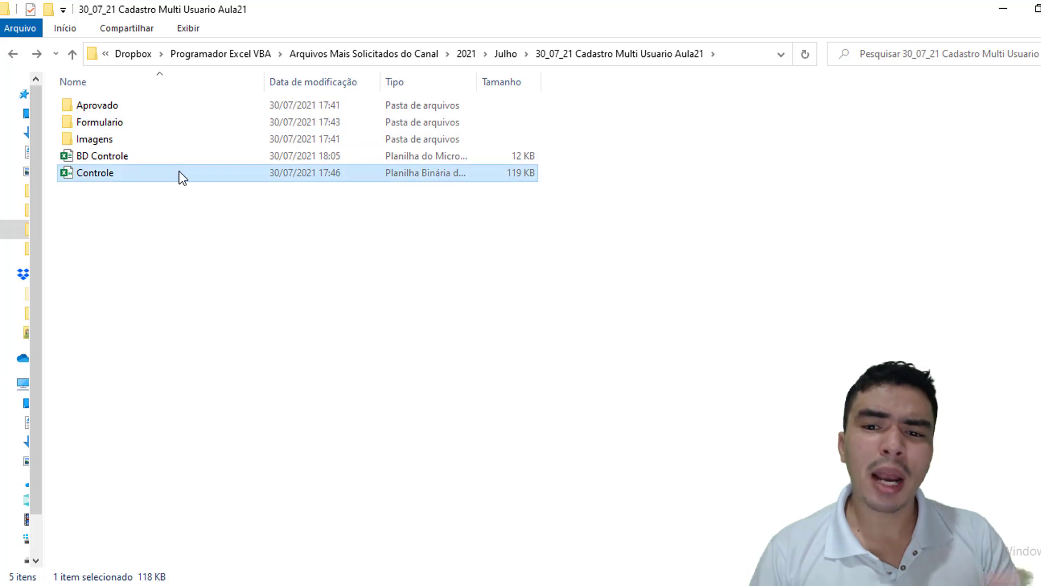
Step: Open Controle, launch the inventory form and test the product search box with 'A'
{"action": "double_click", "coordinate": [178, 171]}
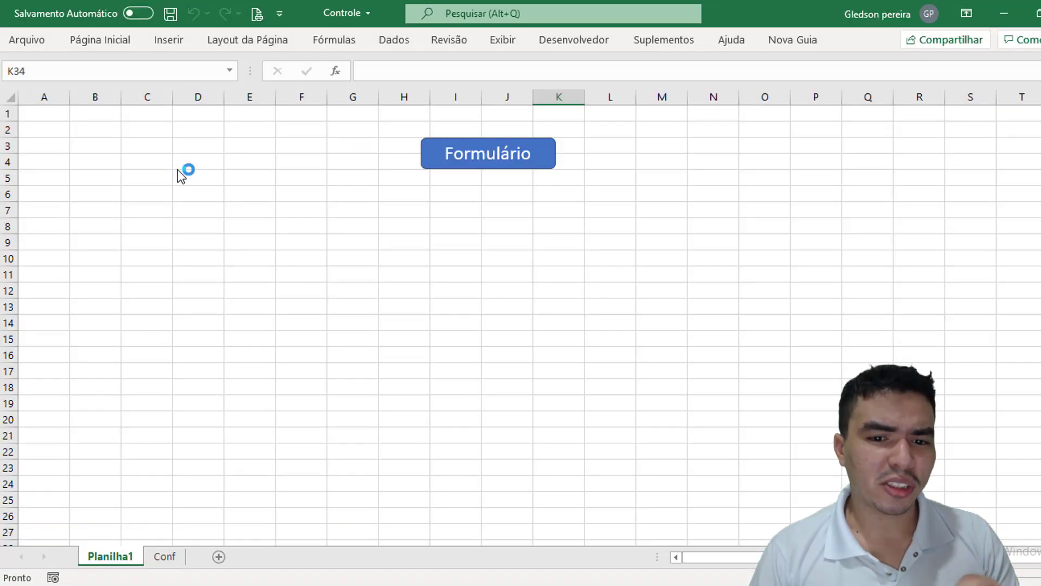
{"action": "left_click", "coordinate": [516, 163]}
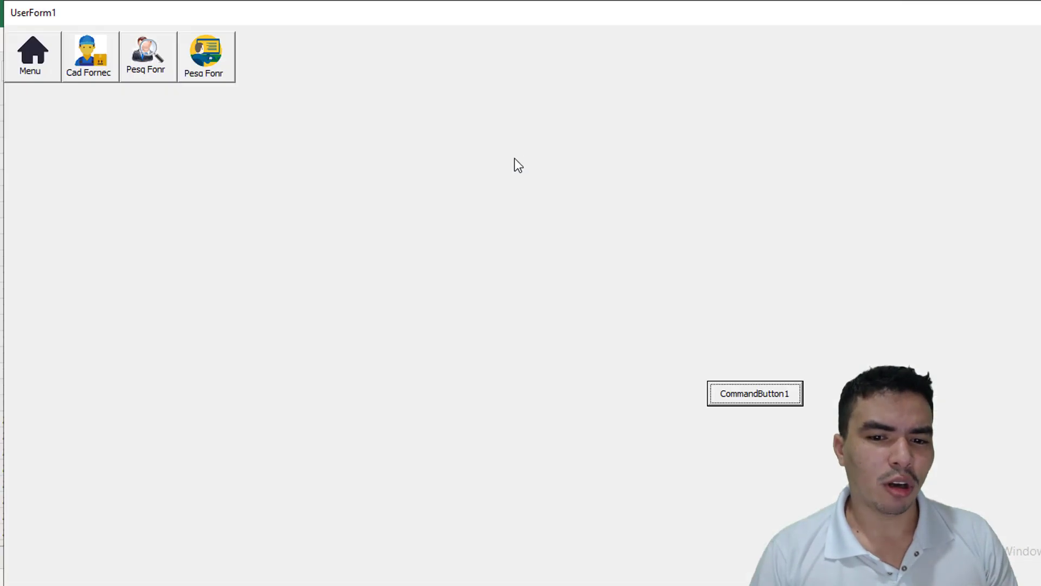
{"action": "left_click", "coordinate": [209, 68]}
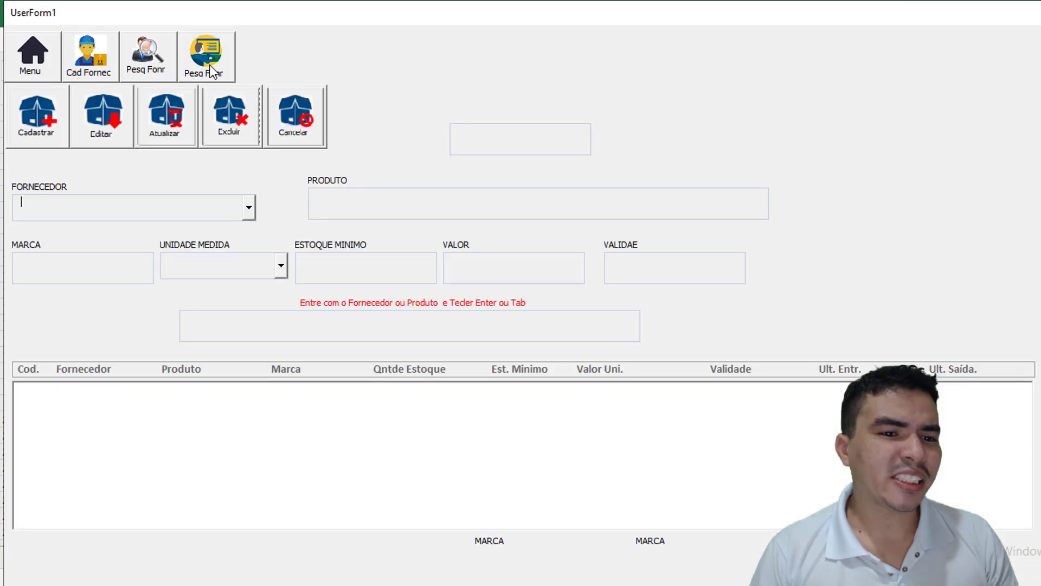
{"action": "left_click", "coordinate": [342, 331]}
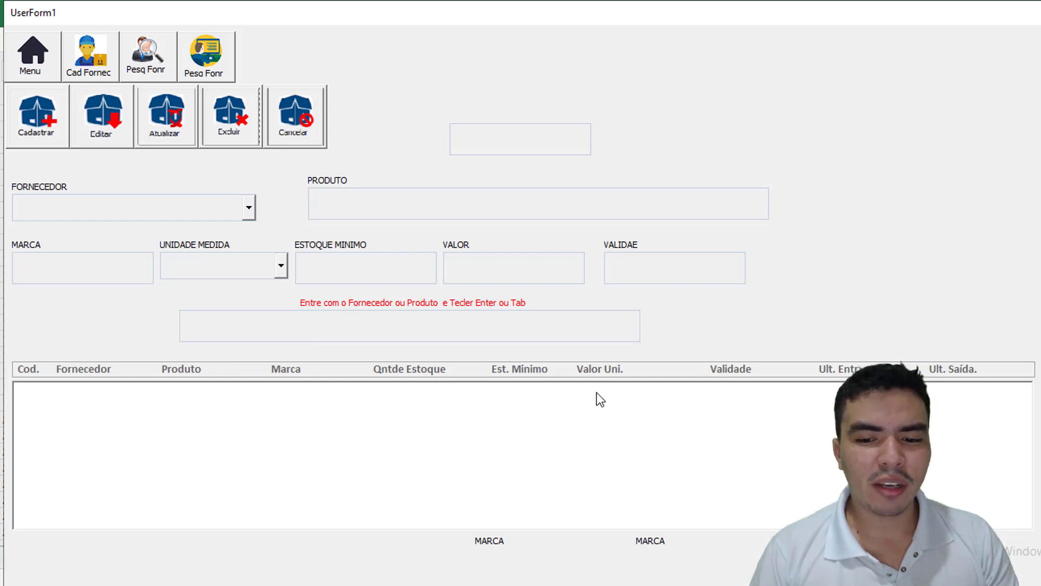
{"action": "type", "text": "A"}
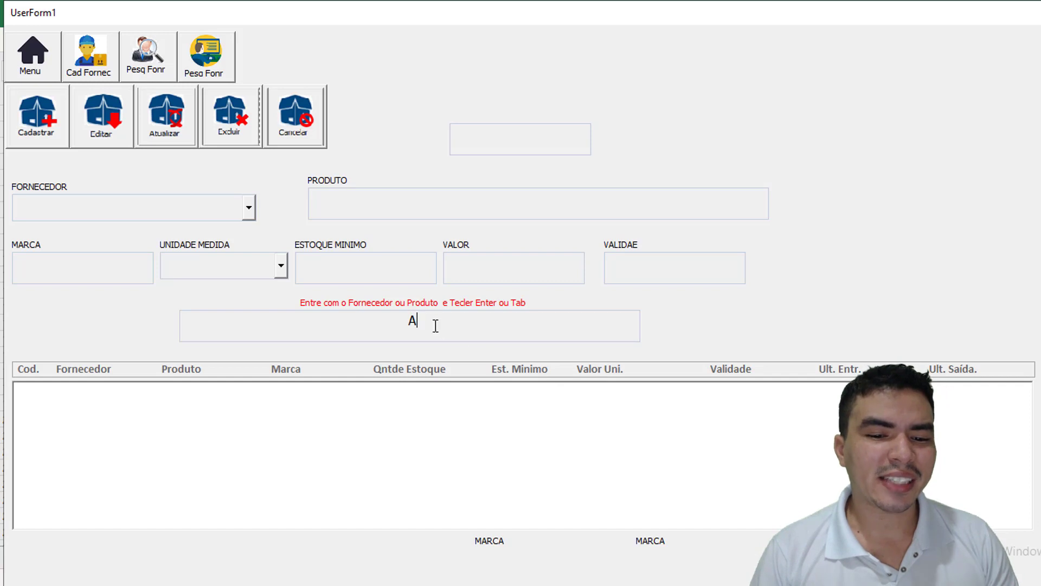
{"action": "key", "text": "BackSpace"}
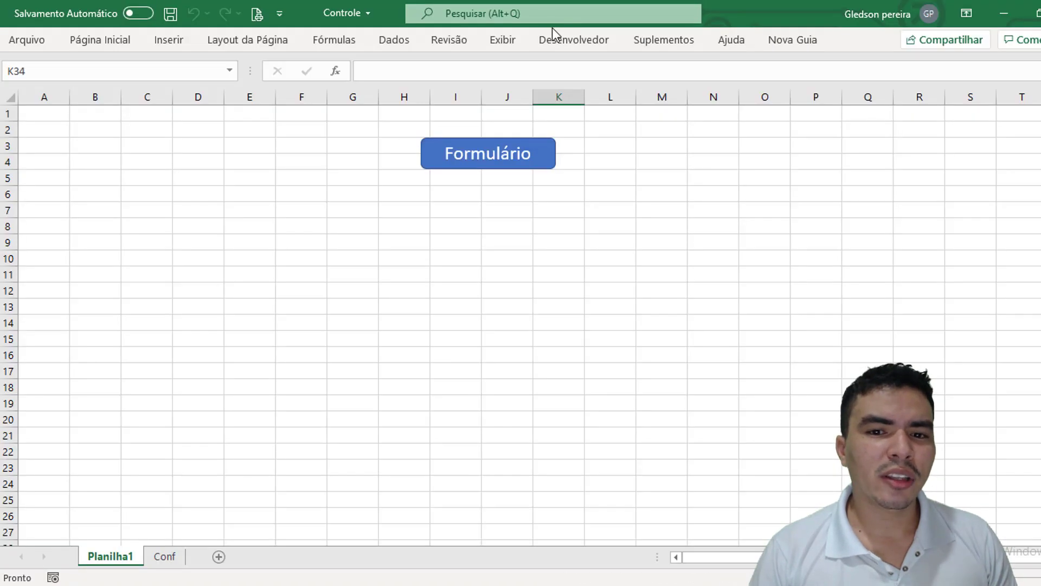
{"action": "left_click", "coordinate": [553, 36]}
Step: Open the VBA editor's Project Explorer and load UserForm1 in the designer
{"action": "left_click", "coordinate": [19, 87]}
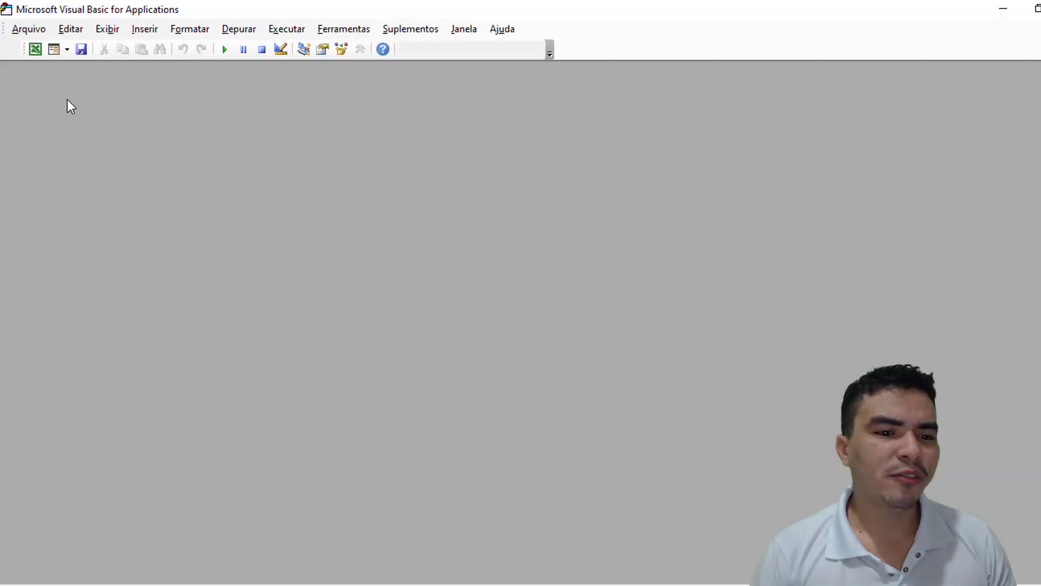
{"action": "left_click", "coordinate": [108, 28]}
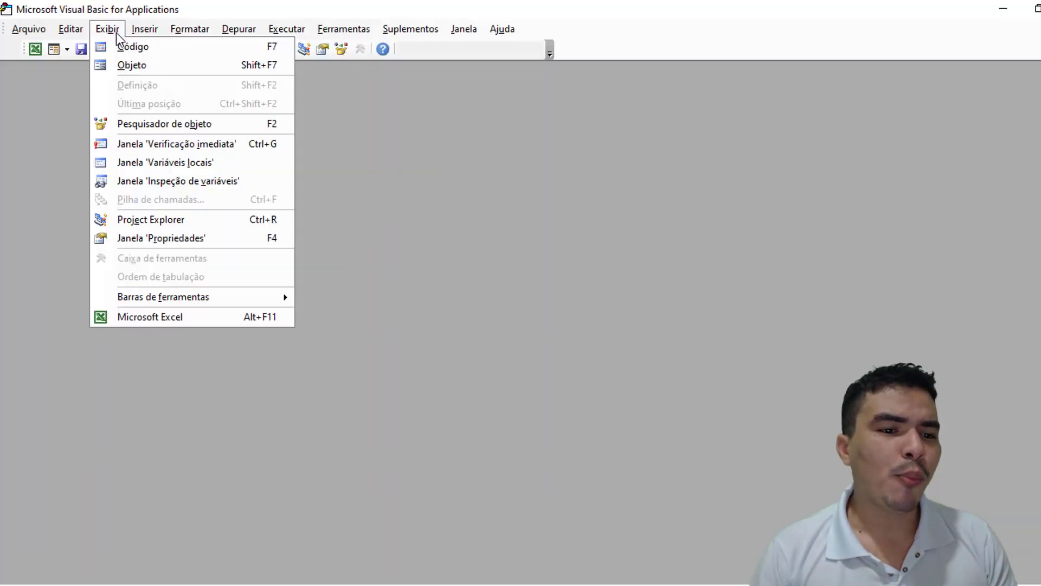
{"action": "left_click", "coordinate": [161, 215]}
{"action": "double_click", "coordinate": [87, 185]}
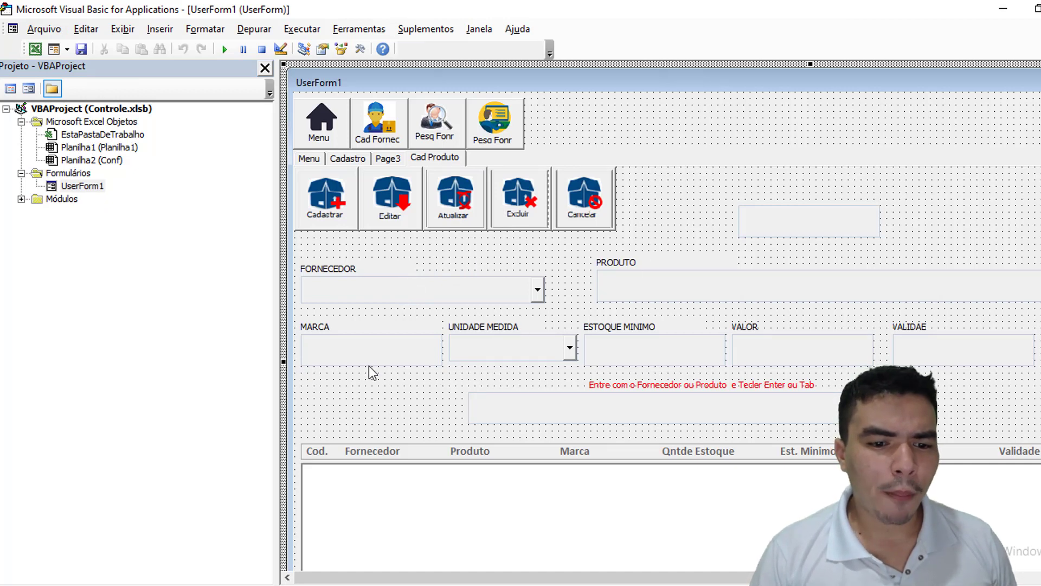
Step: Copy the MARCA label and textbox and paste a duplicate onto the form
{"action": "left_click_drag", "start_coordinate": [360, 367], "coordinate": [324, 319]}
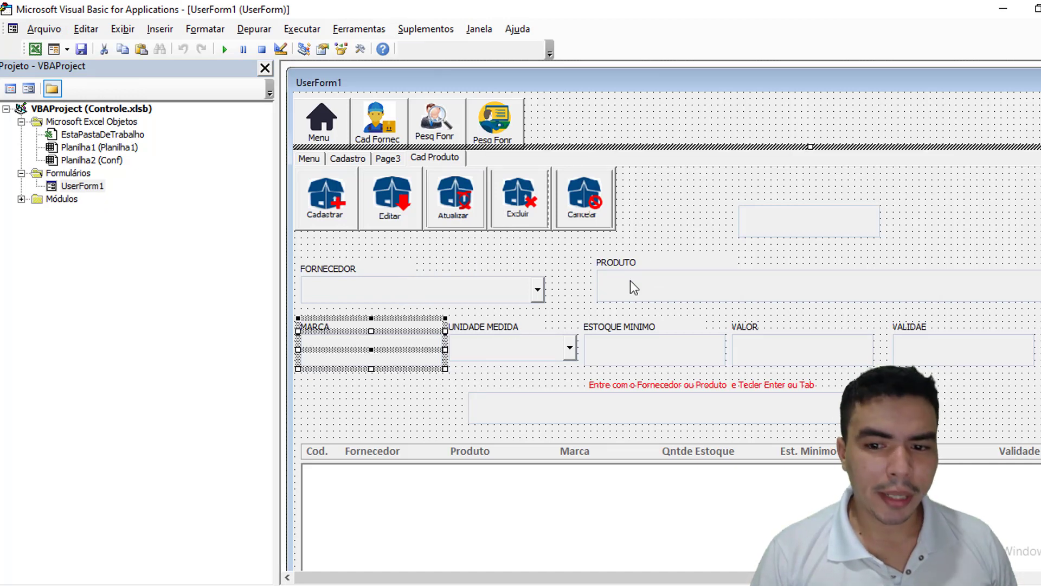
{"action": "key", "text": "ctrl+c"}
{"action": "left_click", "coordinate": [675, 201]}
{"action": "key", "text": "ctrl+v"}
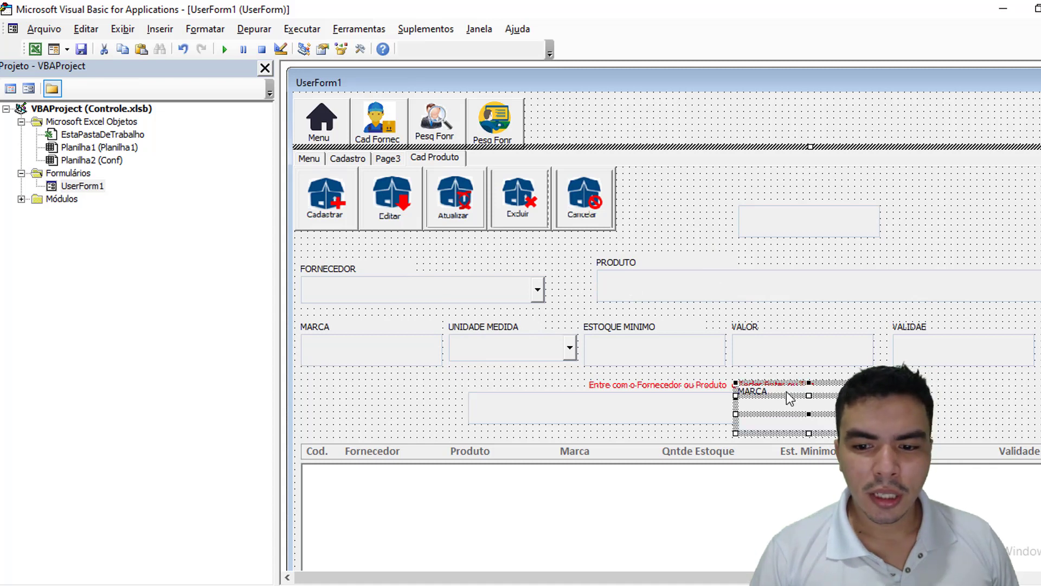
{"action": "left_click_drag", "start_coordinate": [790, 398], "coordinate": [581, 233]}
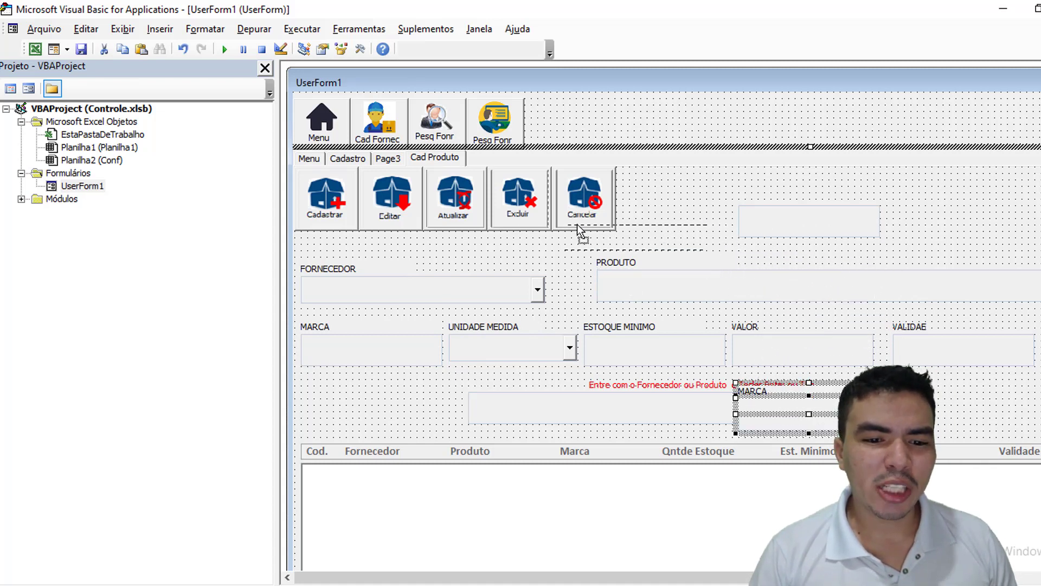
Step: Place the duplicated label beside Cancelar with its textbox shifted to the right
{"action": "left_click_drag", "start_coordinate": [579, 227], "coordinate": [694, 193]}
{"action": "left_click", "coordinate": [821, 214]}
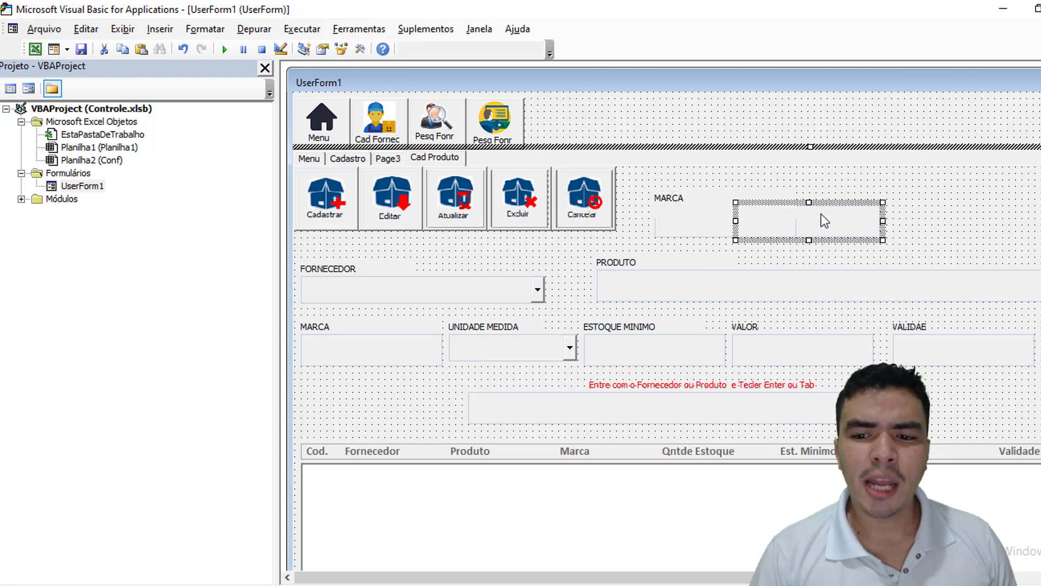
{"action": "left_click_drag", "start_coordinate": [824, 209], "coordinate": [934, 206]}
Step: Change the duplicated label's Caption from MARCA to CODIDO in Properties
{"action": "left_click", "coordinate": [680, 194]}
{"action": "right_click", "coordinate": [679, 194]}
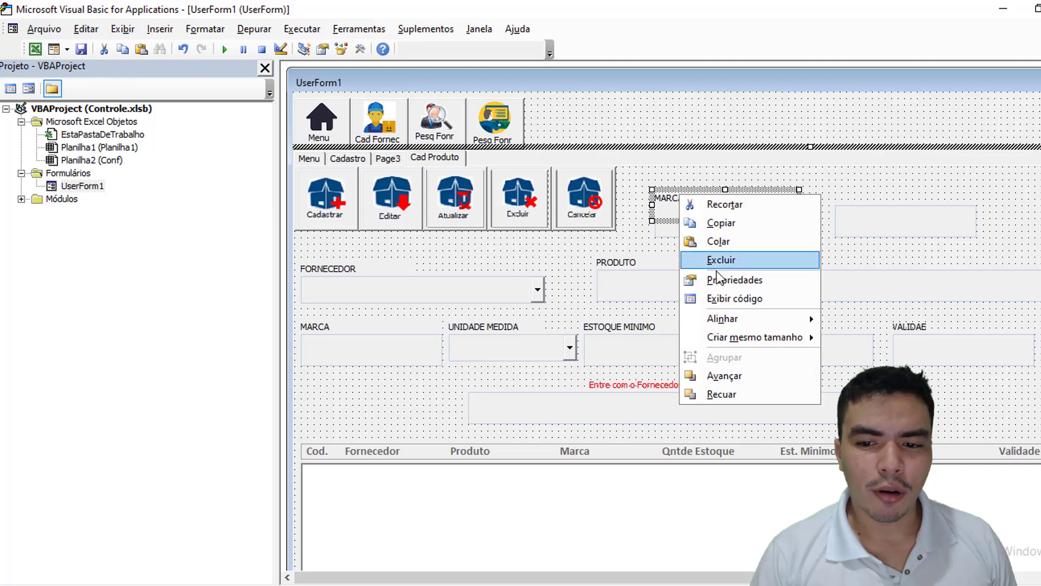
{"action": "left_click", "coordinate": [721, 279]}
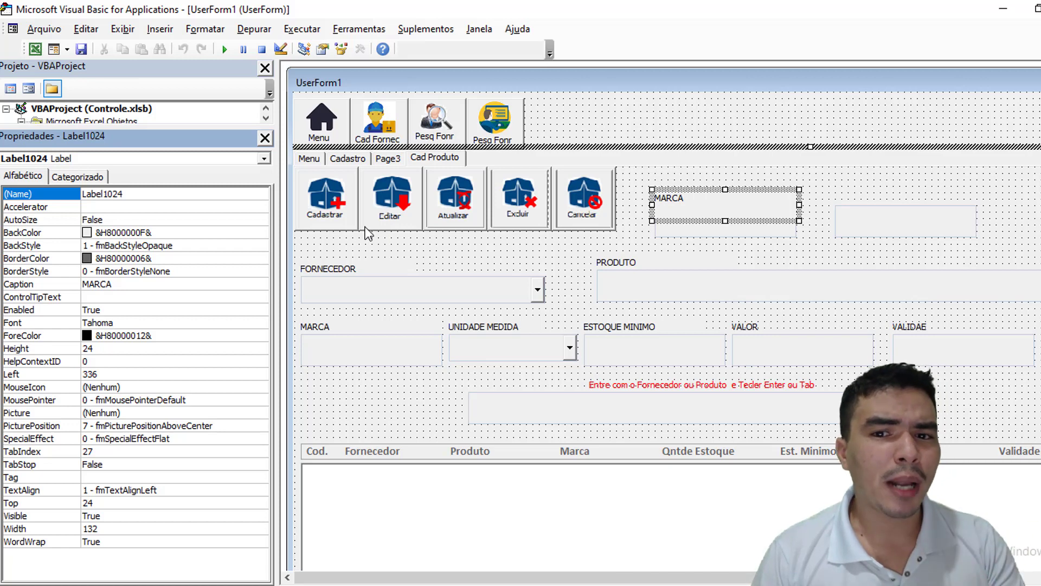
{"action": "left_click", "coordinate": [103, 286]}
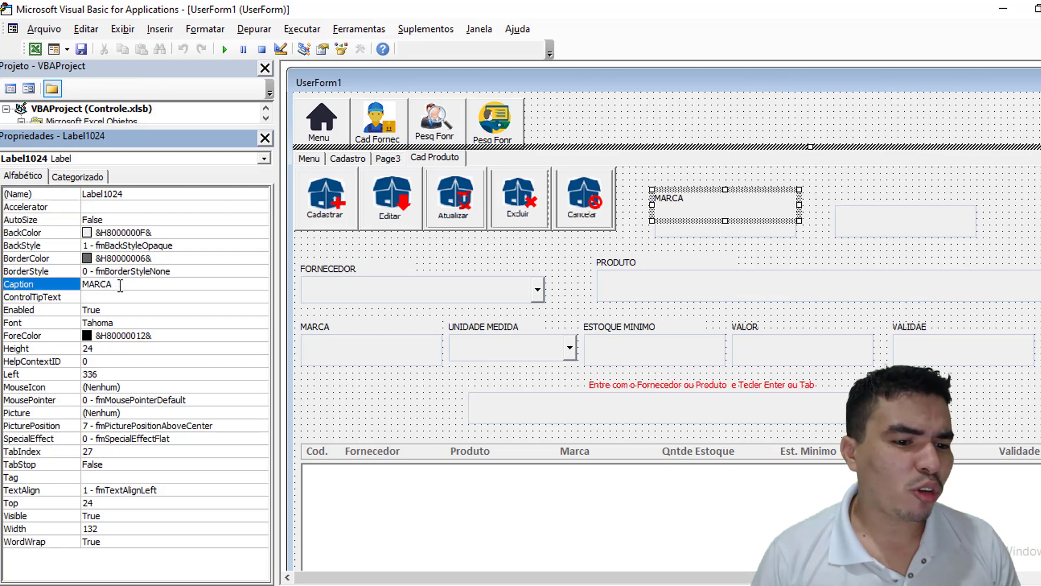
{"action": "double_click", "coordinate": [103, 285]}
{"action": "type", "text": "C"}
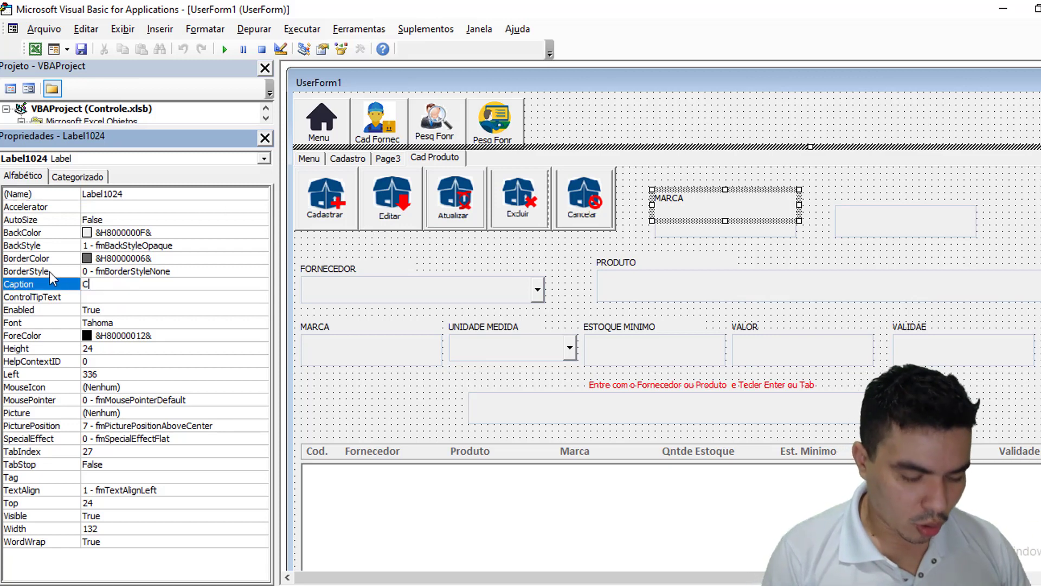
{"action": "type", "text": "ODIDO"}
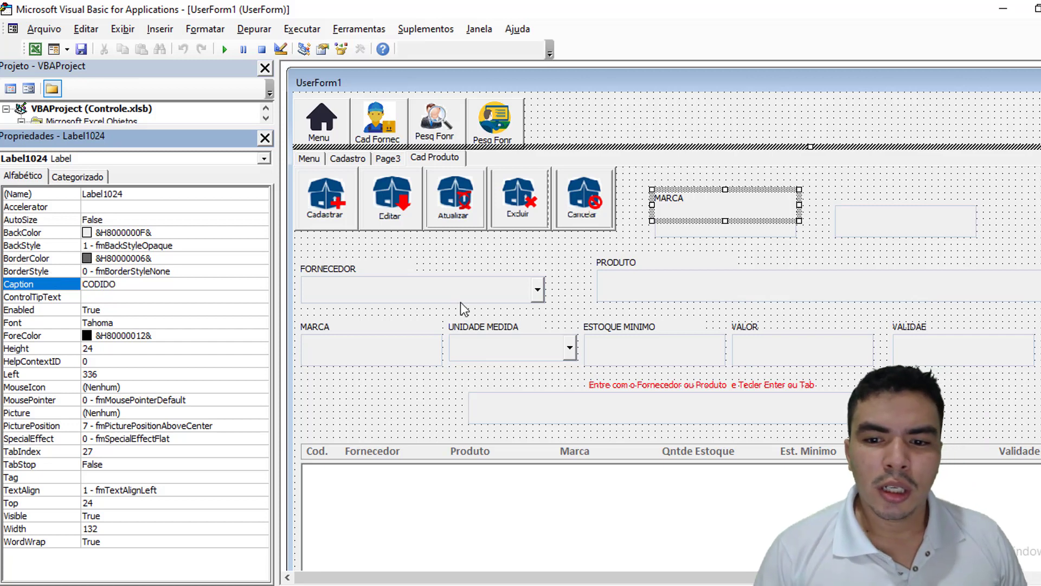
Step: Set the (Name) of the box under the CODIDO label to TxtCodigoProduto
{"action": "left_click", "coordinate": [705, 233]}
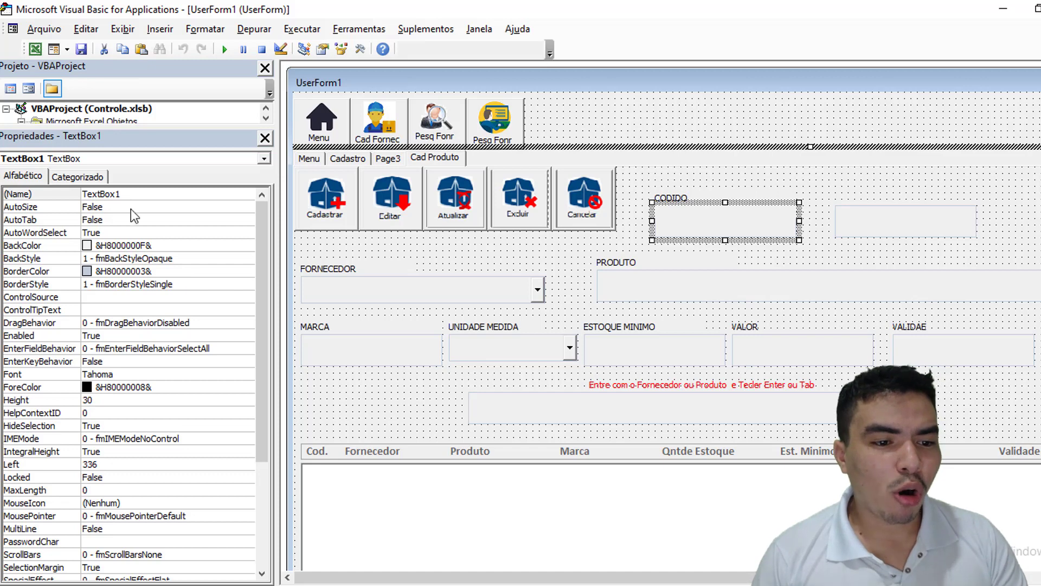
{"action": "left_click_drag", "start_coordinate": [131, 194], "coordinate": [43, 189]}
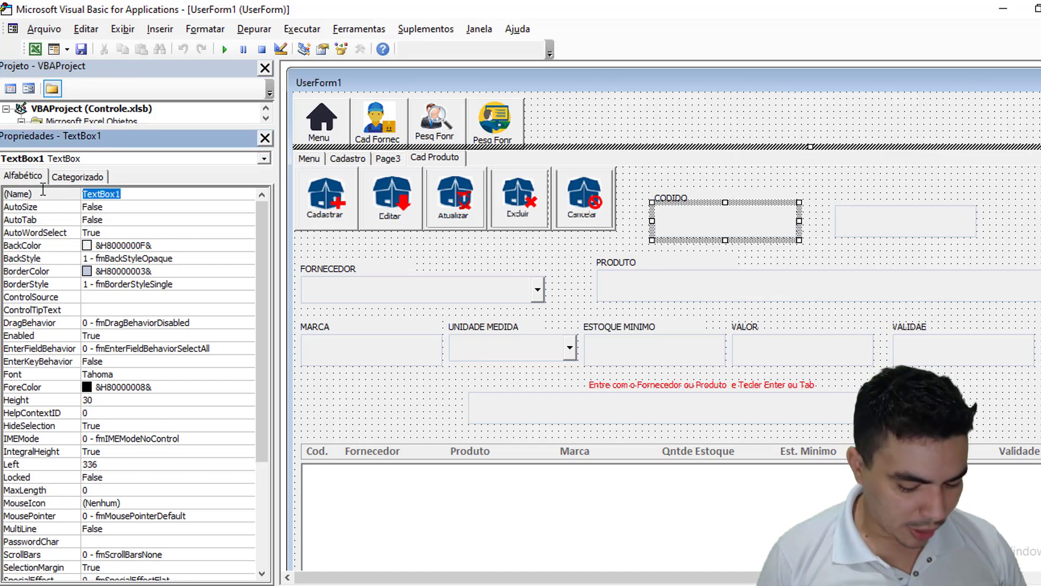
{"action": "type", "text": "Txt"}
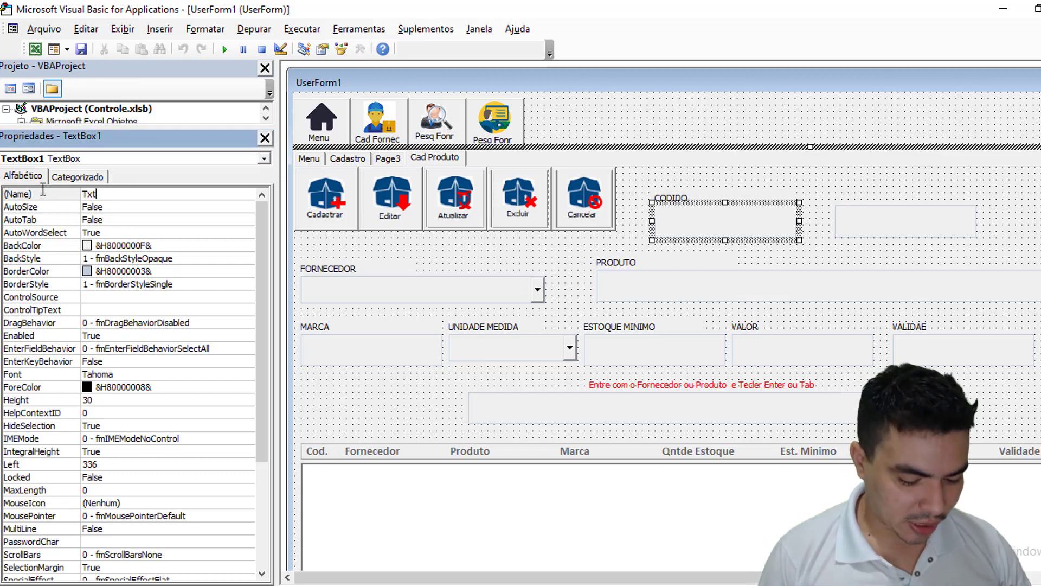
{"action": "type", "text": "CodigoPr"}
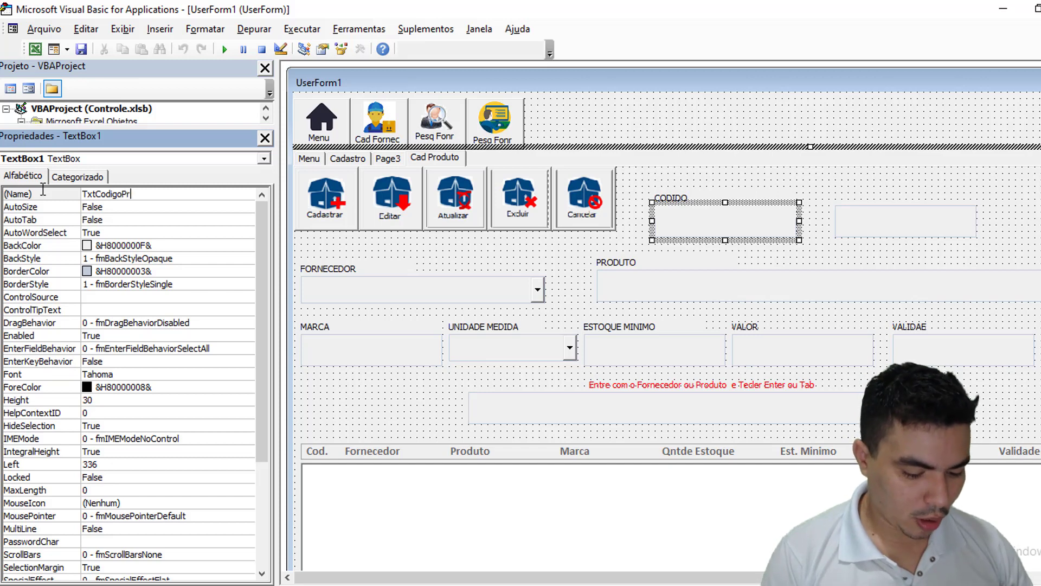
{"action": "type", "text": "oduto"}
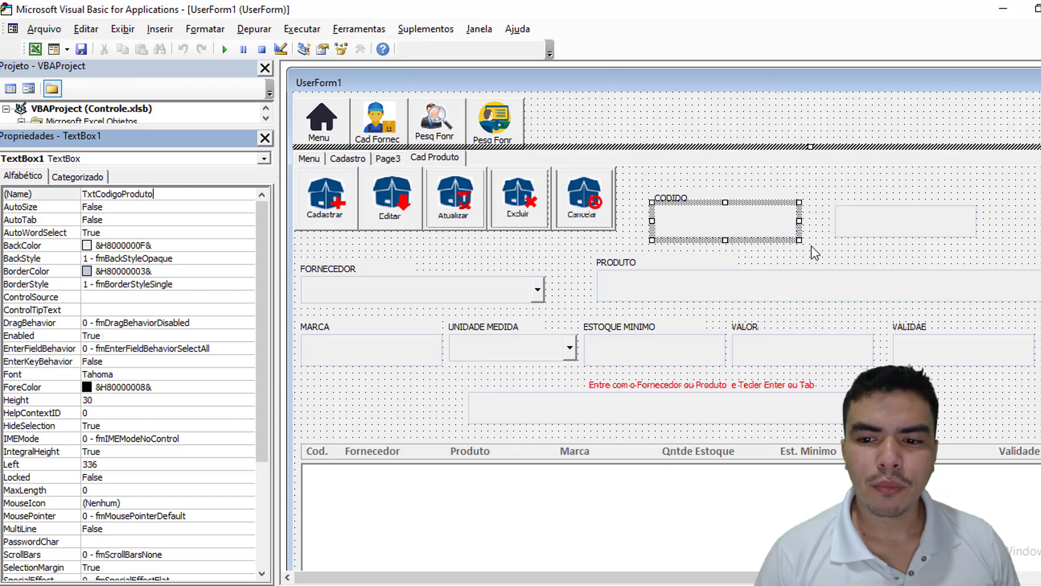
{"action": "left_click", "coordinate": [814, 252]}
{"action": "left_click", "coordinate": [733, 225]}
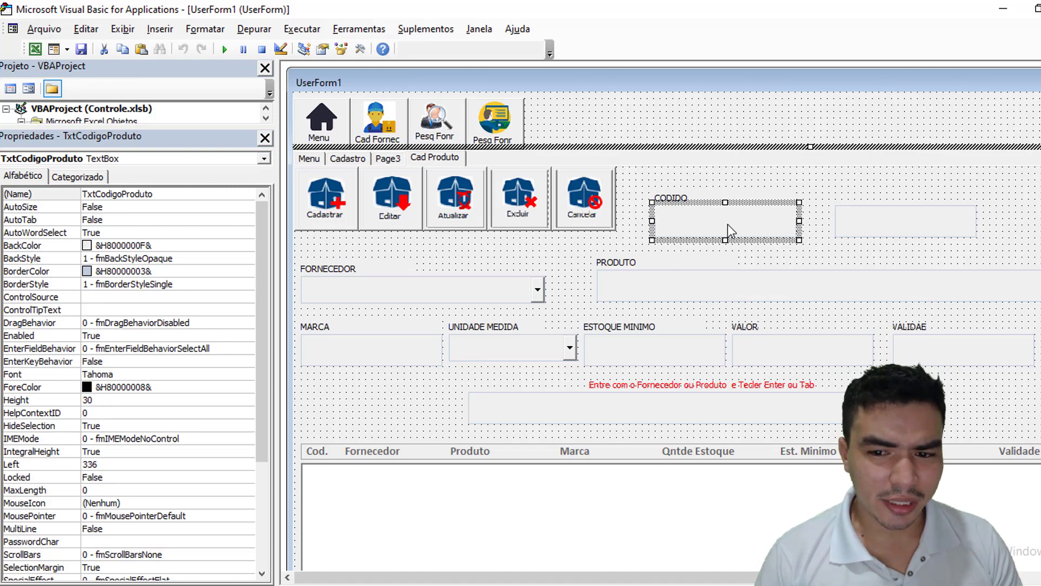
{"action": "left_click", "coordinate": [876, 222]}
Step: Duplicate the CODIDO label above the right-hand ID box and caption it 'id'
{"action": "left_click", "coordinate": [669, 199]}
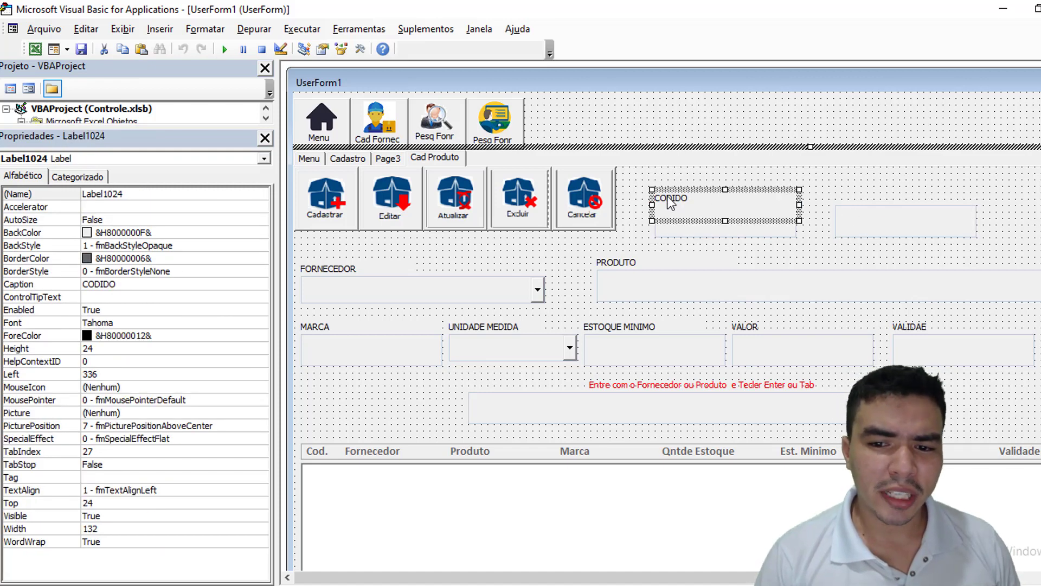
{"action": "key", "text": "ctrl+c"}
{"action": "left_click", "coordinate": [864, 225]}
{"action": "key", "text": "ctrl+v"}
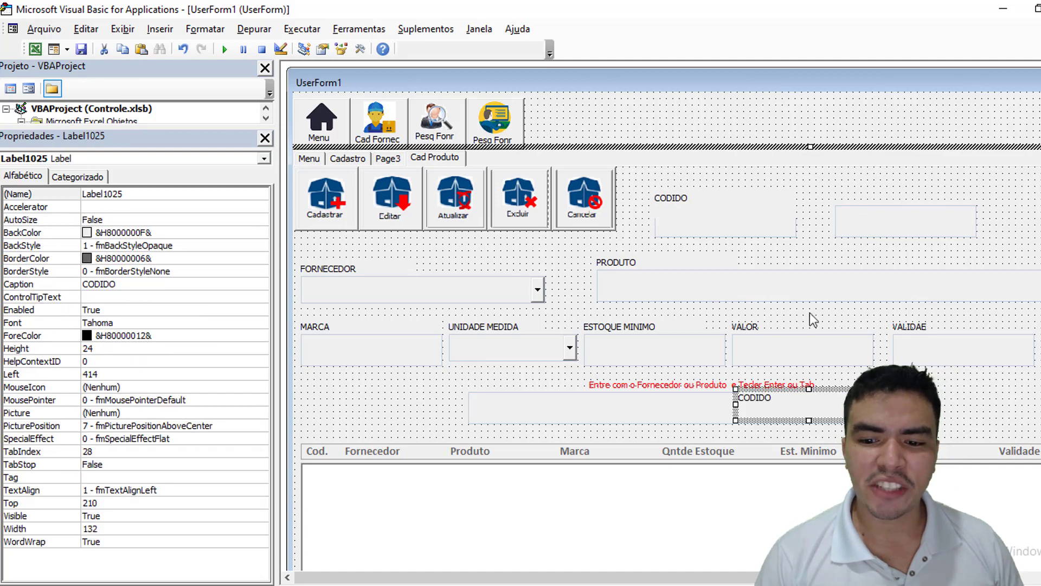
{"action": "left_click_drag", "start_coordinate": [795, 396], "coordinate": [893, 193]}
{"action": "left_click", "coordinate": [866, 201]}
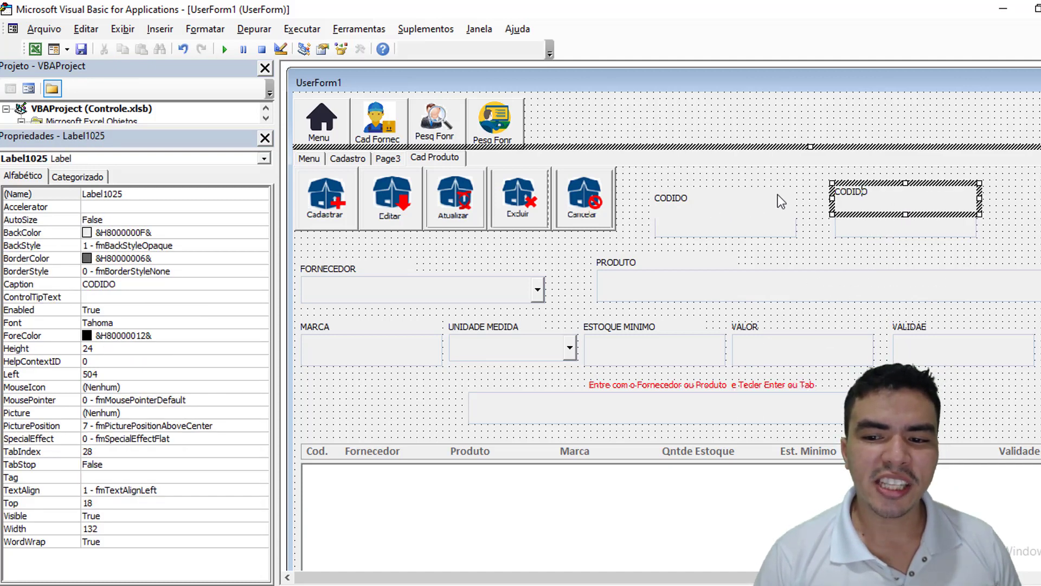
{"action": "double_click", "coordinate": [874, 195]}
{"action": "type", "text": "id"}
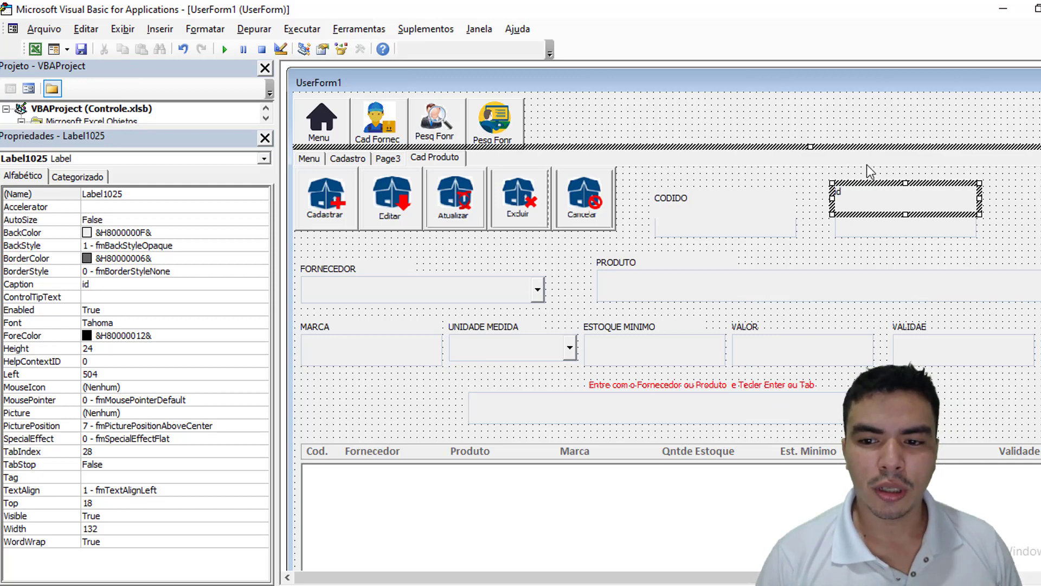
{"action": "left_click", "coordinate": [1029, 211]}
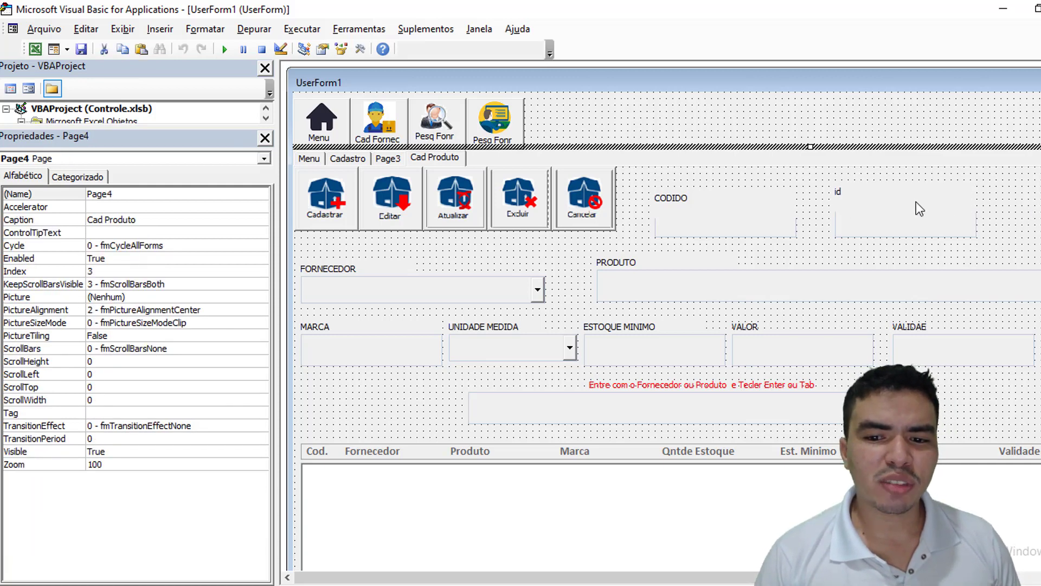
Step: Set BackStyle of the CODIDO and id labels to 0 - fmBackStyleTransparent
{"action": "left_click", "coordinate": [750, 205]}
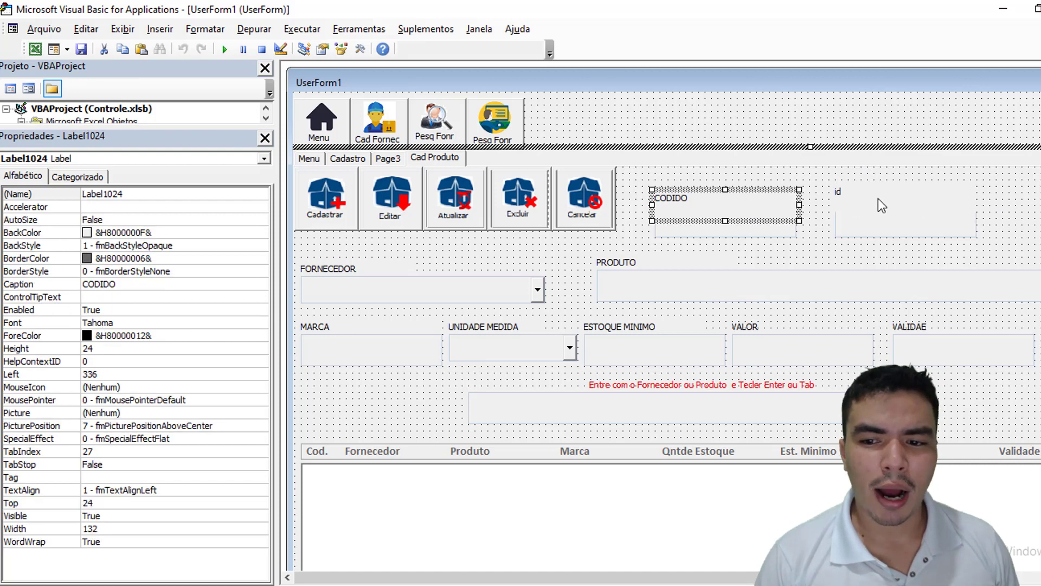
{"action": "left_click", "coordinate": [879, 200], "text": "ctrl"}
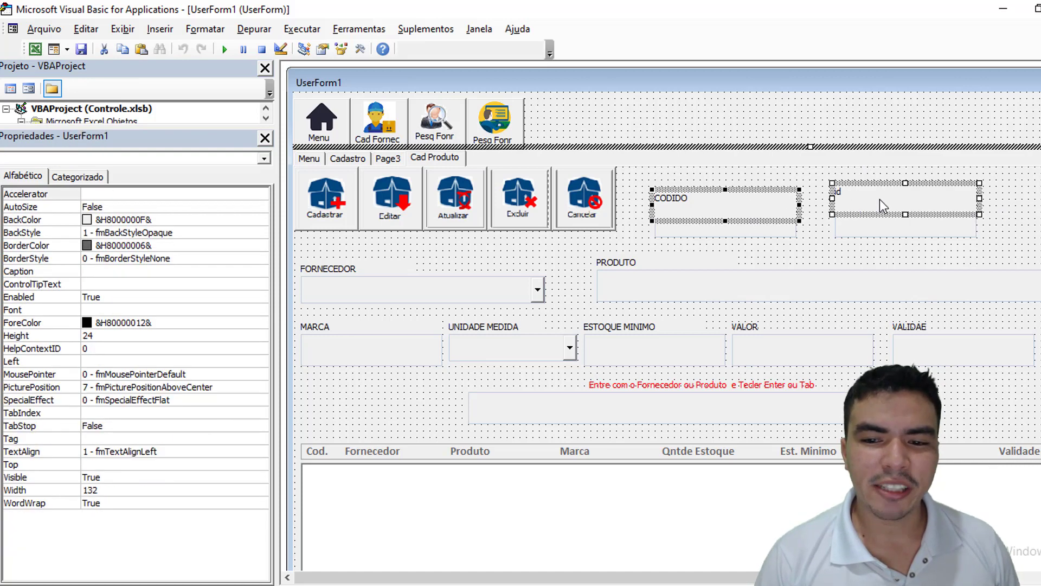
{"action": "left_click", "coordinate": [204, 231]}
{"action": "left_click", "coordinate": [262, 232]}
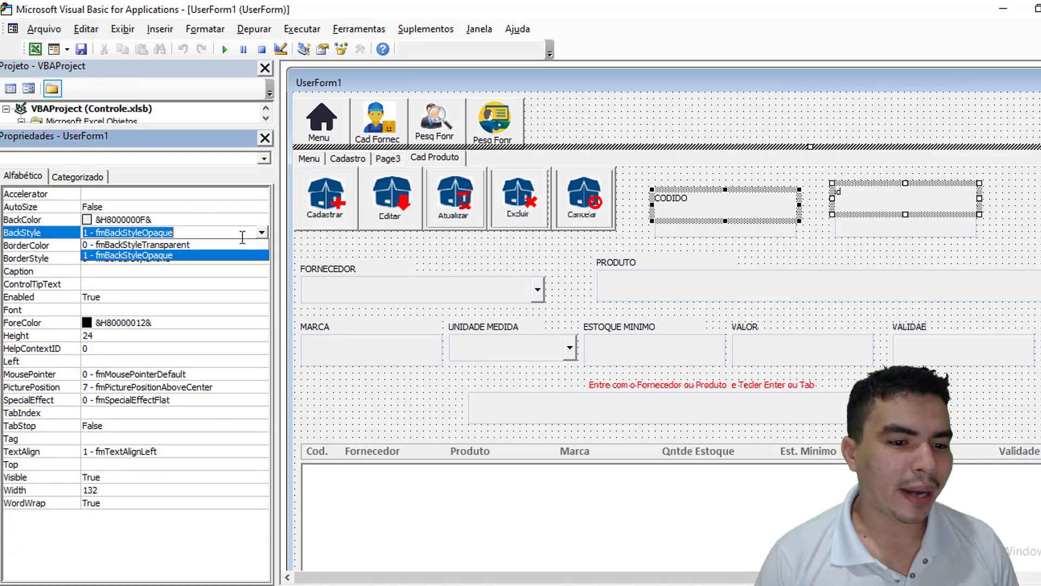
{"action": "left_click", "coordinate": [181, 244]}
{"action": "left_click", "coordinate": [992, 237]}
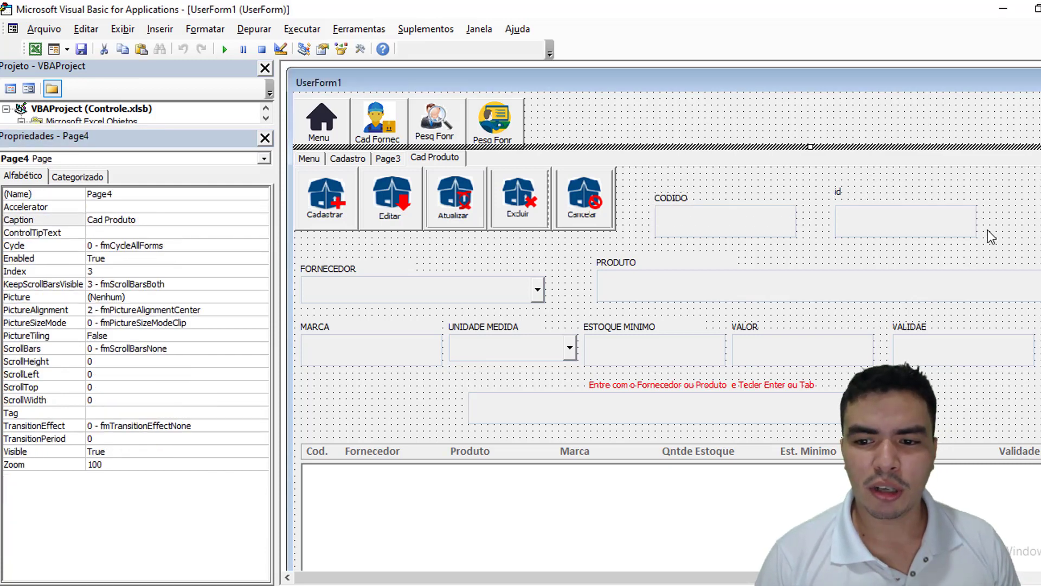
Step: Select the CODIDO text box and verify its name is TxtCodigoProduto
{"action": "left_click", "coordinate": [663, 201]}
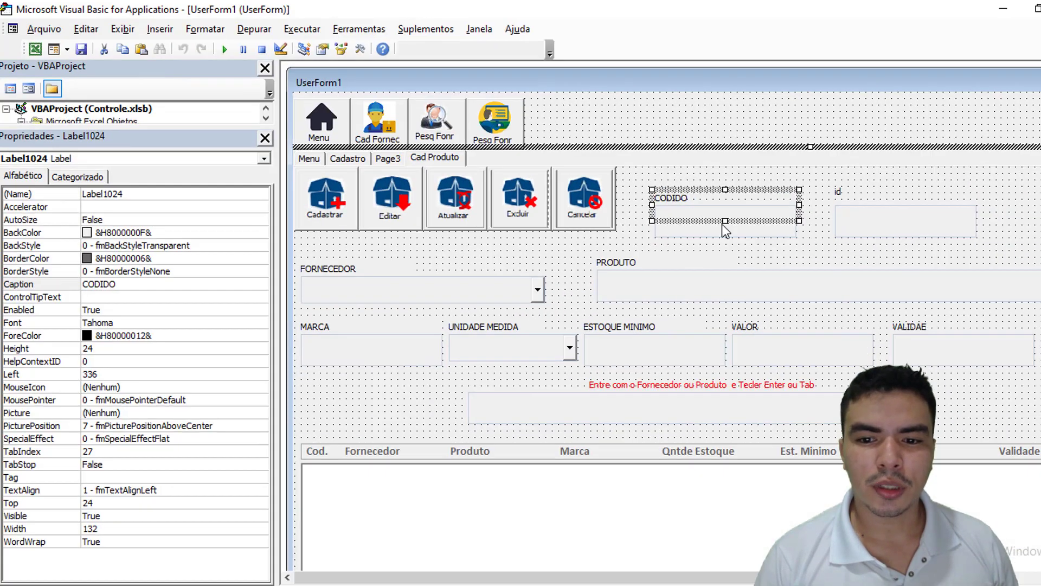
{"action": "left_click", "coordinate": [783, 245]}
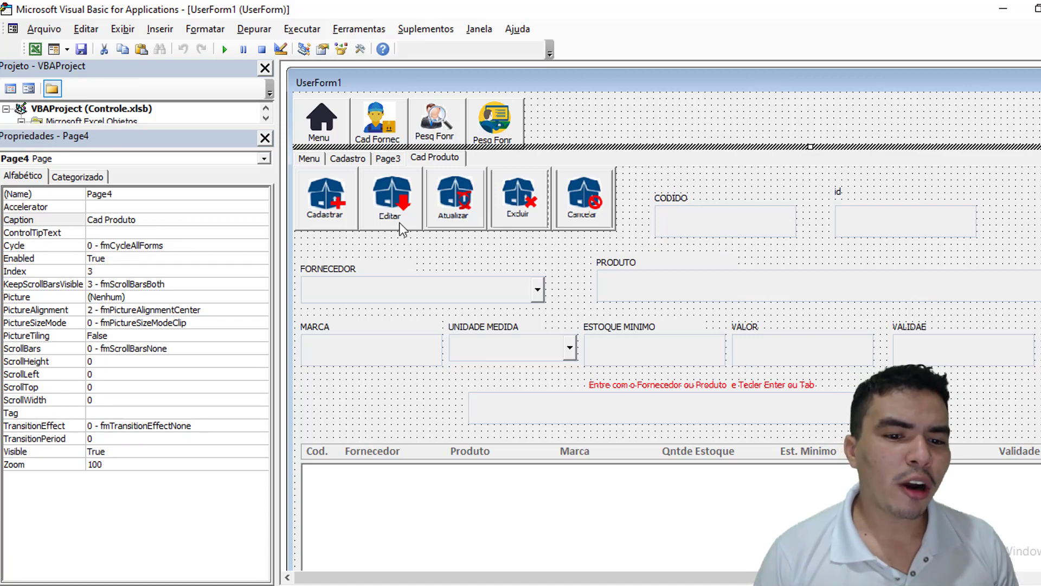
{"action": "left_click", "coordinate": [340, 213]}
{"action": "left_click", "coordinate": [703, 236]}
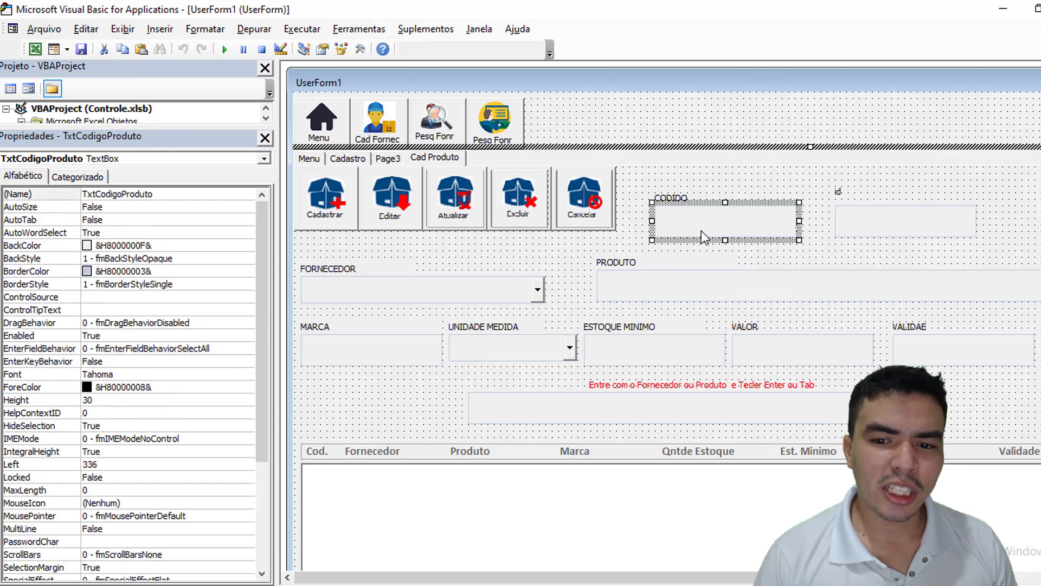
{"action": "left_click", "coordinate": [46, 194]}
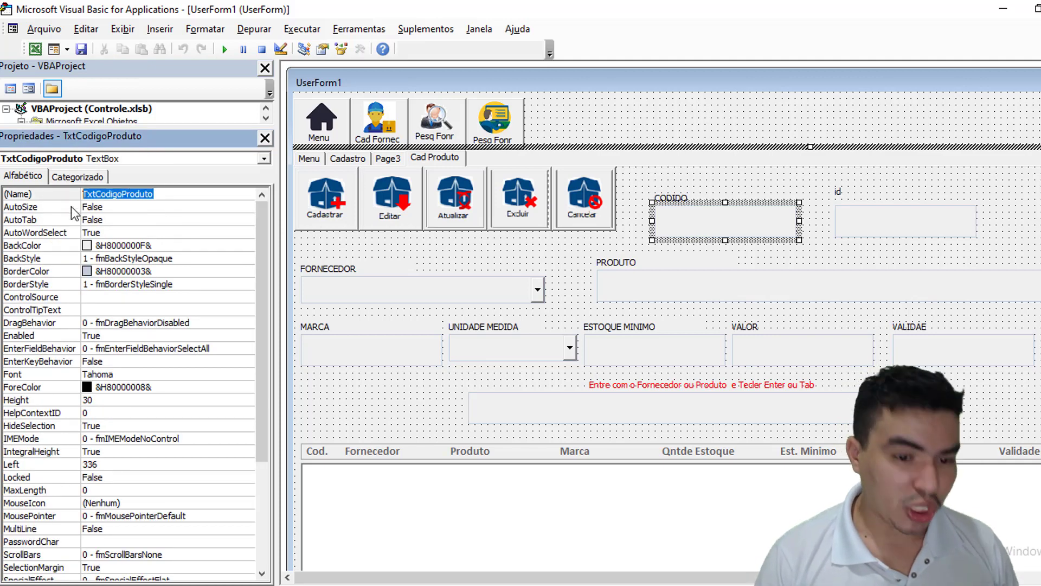
Step: From the Cadastrar button's click code, jump to the SalvarProduto Sub's definition via Definição
{"action": "double_click", "coordinate": [339, 218]}
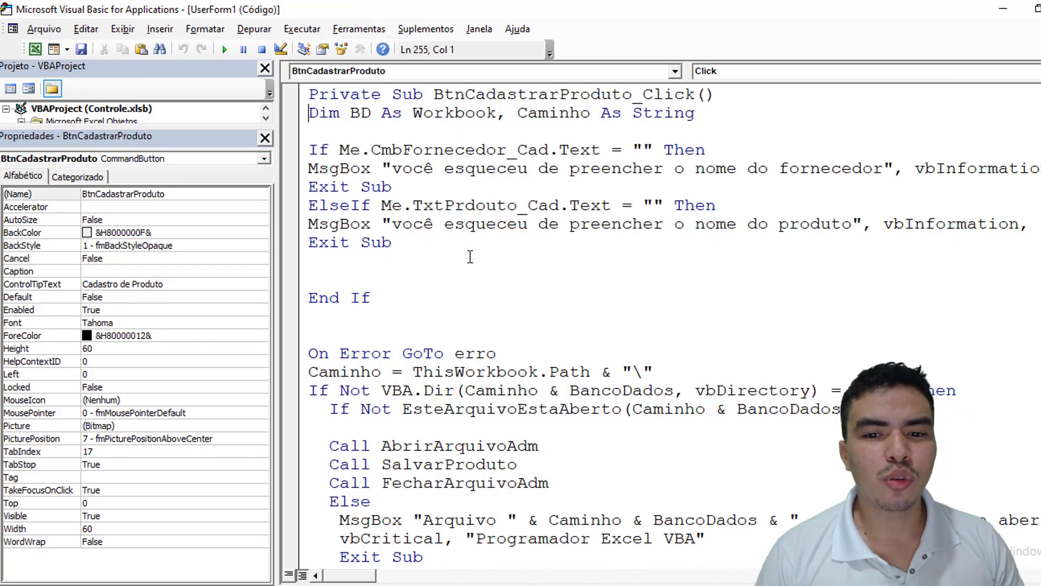
{"action": "scroll", "coordinate": [470, 256], "scroll_direction": "down", "scroll_amount": 1}
{"action": "scroll", "coordinate": [468, 271], "scroll_direction": "down", "scroll_amount": 2}
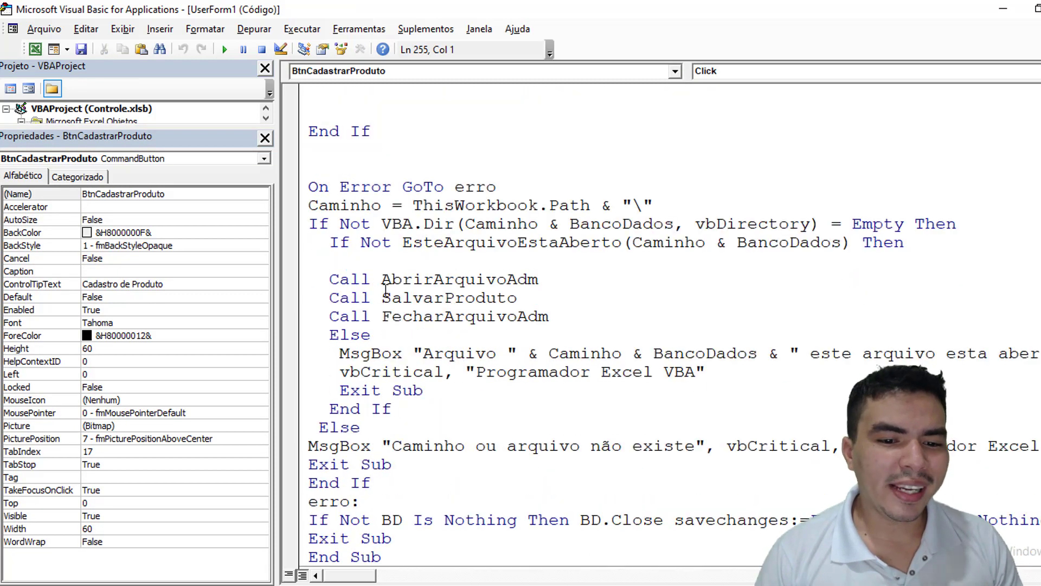
{"action": "left_click_drag", "start_coordinate": [382, 297], "coordinate": [518, 298]}
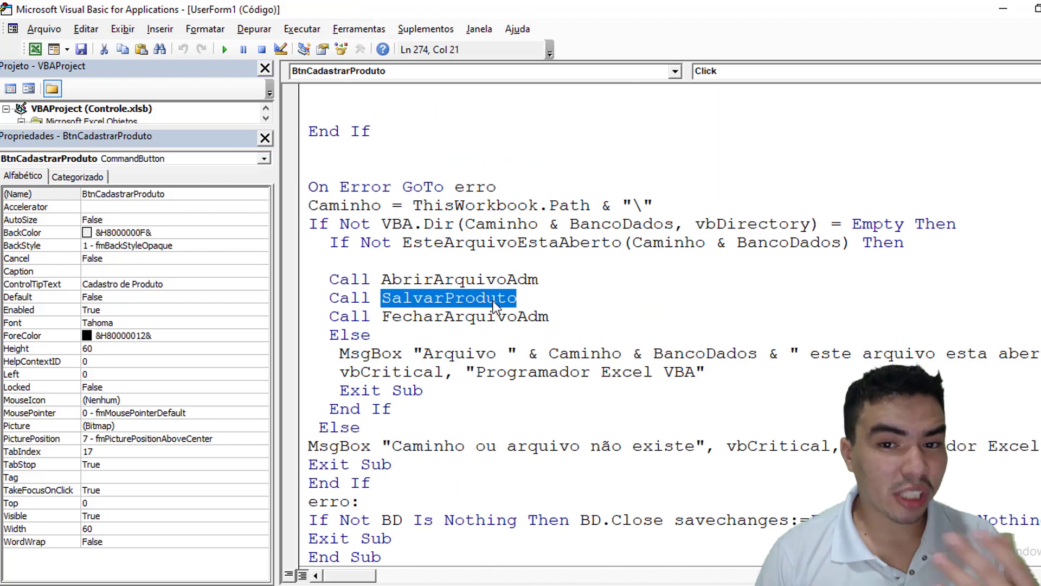
{"action": "right_click", "coordinate": [495, 305]}
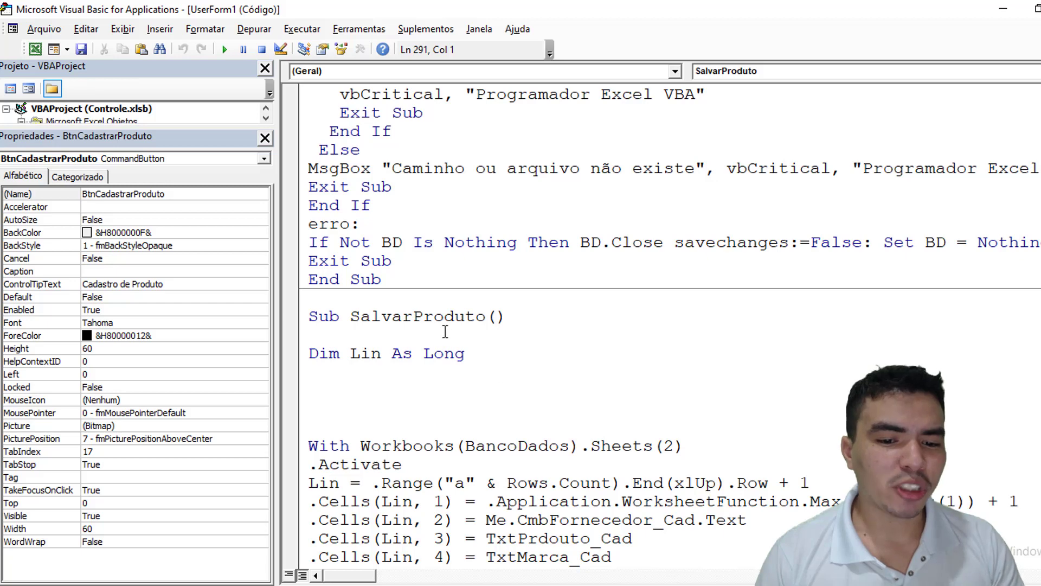
{"action": "scroll", "coordinate": [475, 353], "scroll_direction": "down", "scroll_amount": 3}
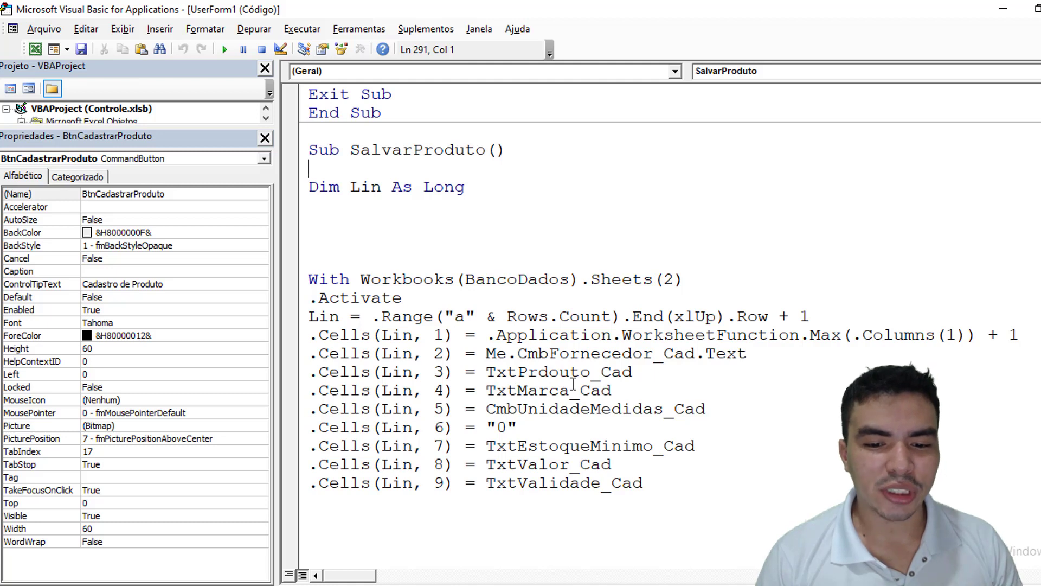
Step: Insert the line .Cells(Lin, 3) = TxtCodigoProduto.Text above the column 3 assignment
{"action": "key", "text": "Return"}
{"action": "key", "text": "Return"}
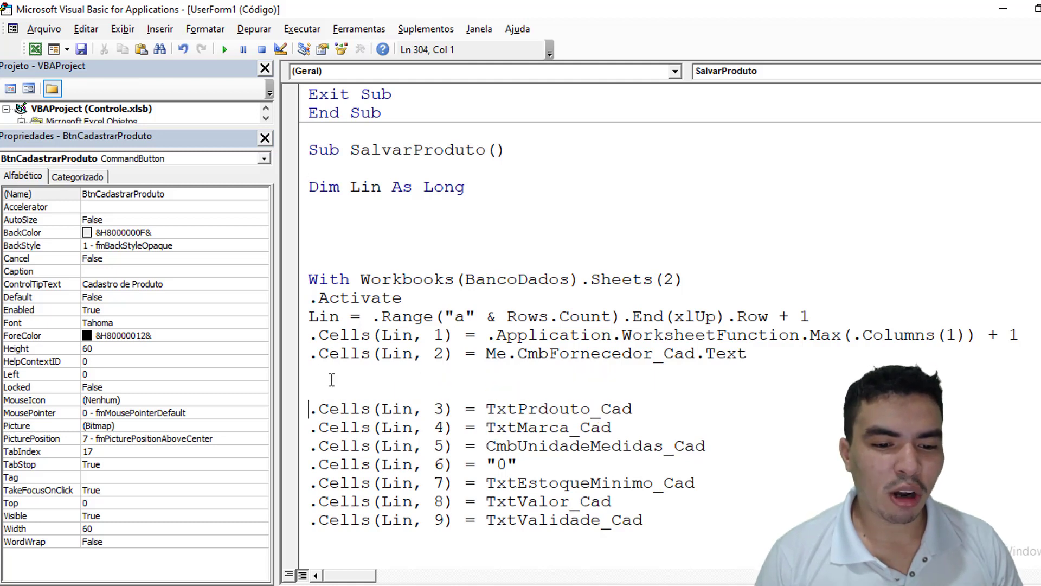
{"action": "type", "text": ".c"}
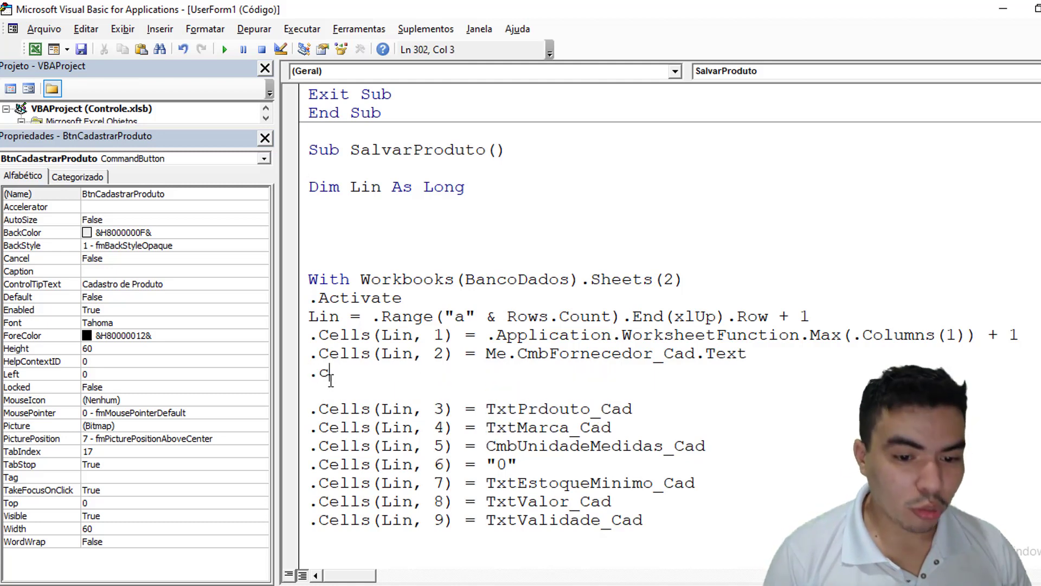
{"action": "type", "text": "ells(l"}
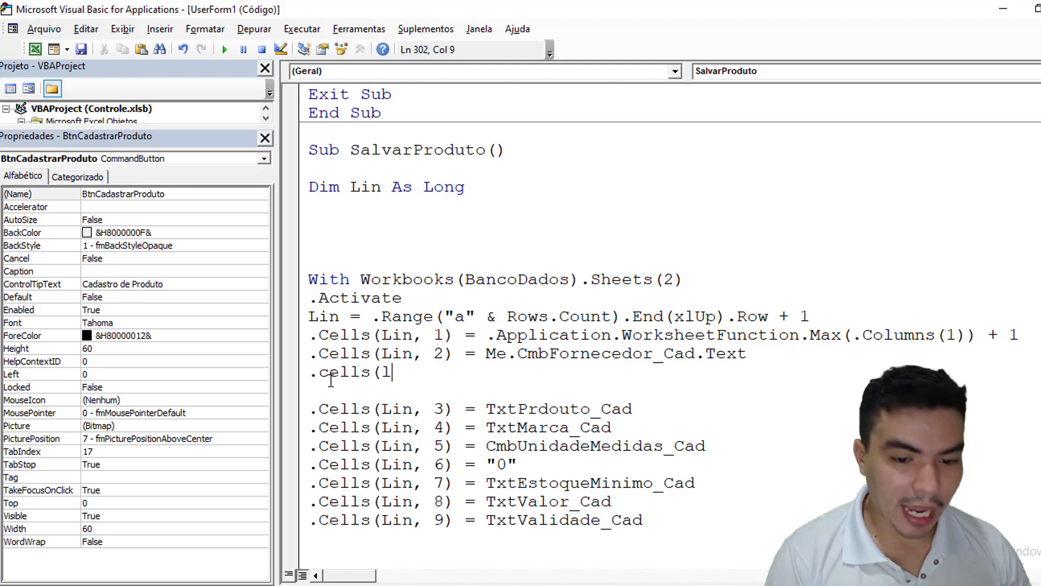
{"action": "type", "text": "in,3"}
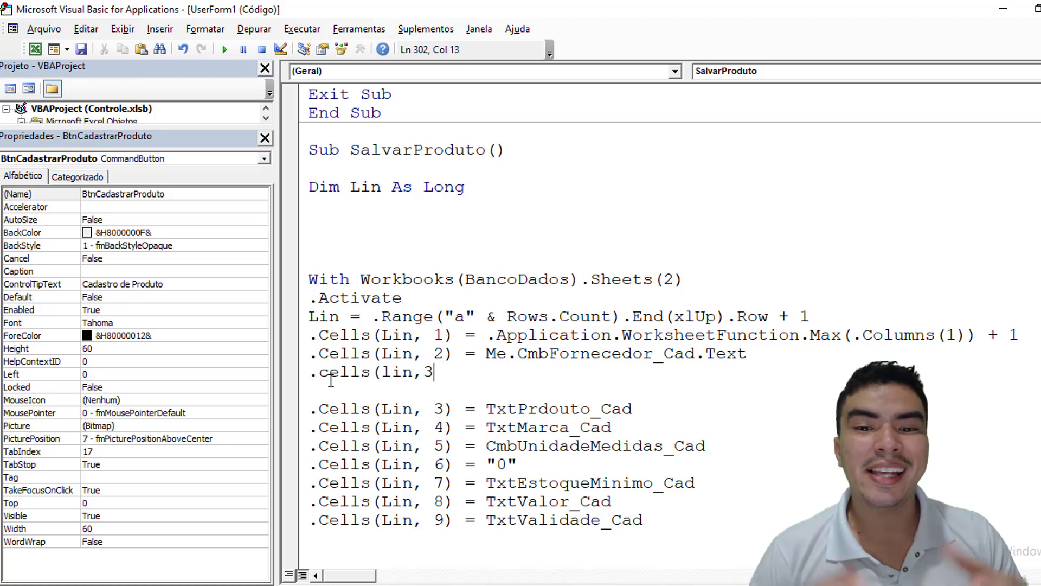
{"action": "type", "text": ") "}
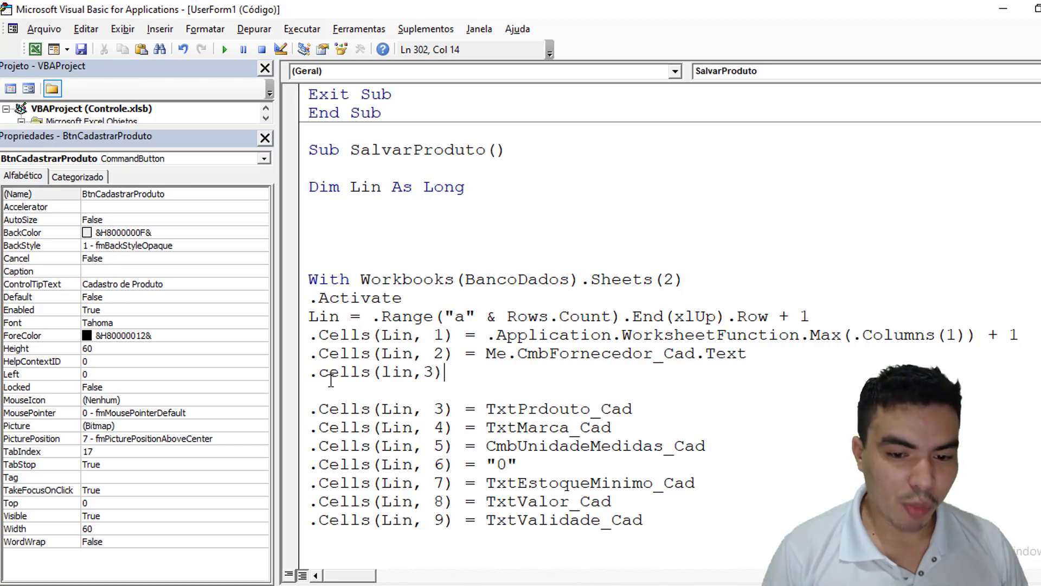
{"action": "type", "text": "= TxtCodigoProduto"}
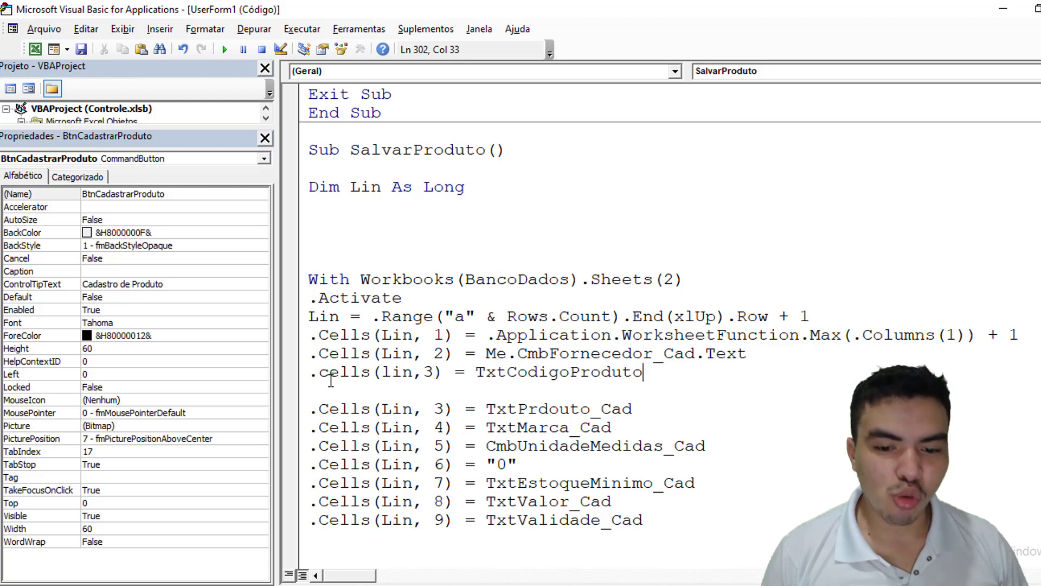
{"action": "type", "text": "."}
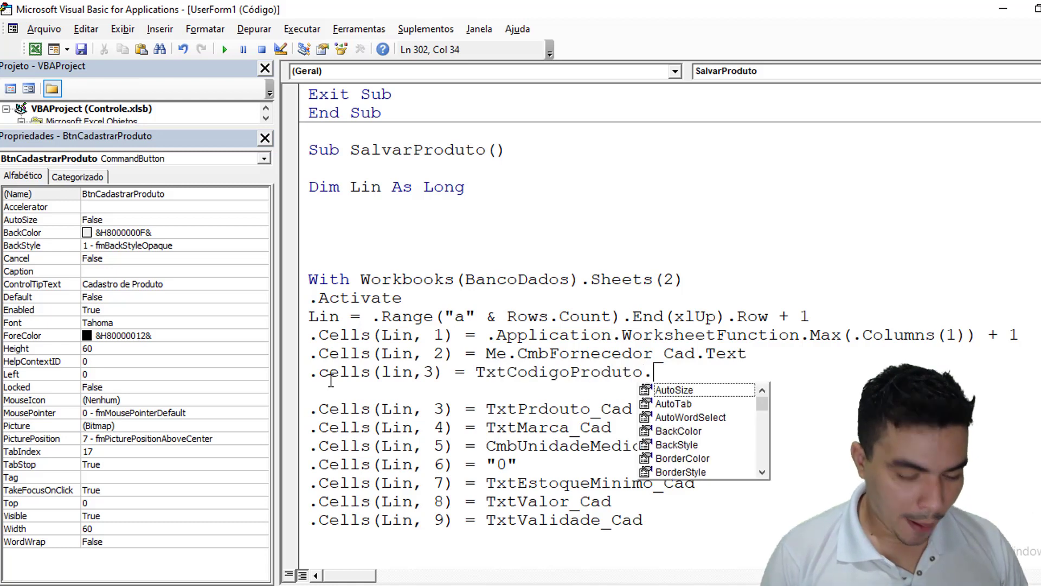
{"action": "type", "text": "te"}
{"action": "key", "text": "Tab"}
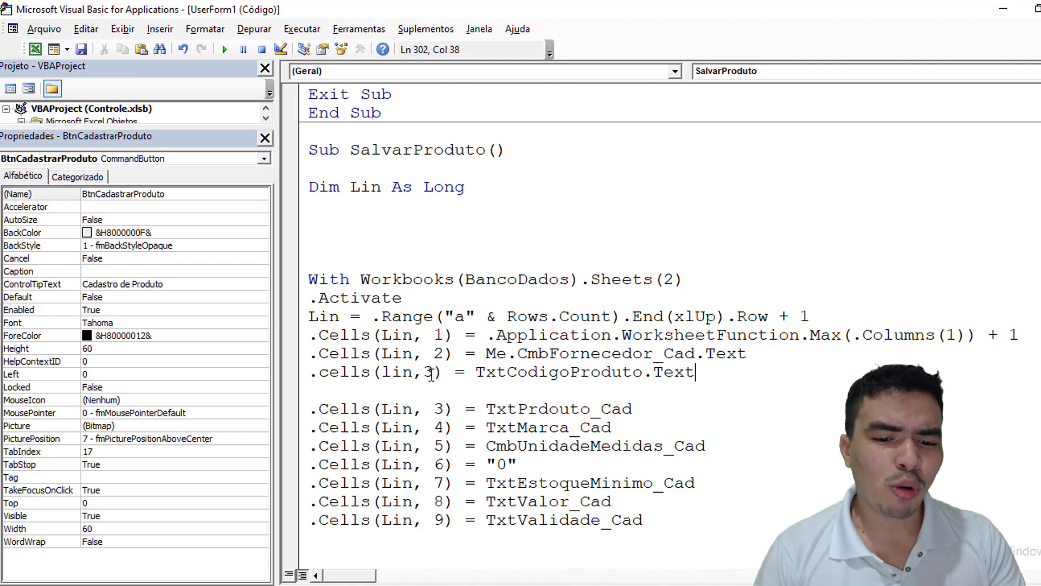
Step: Shift the first column indices in SalvarProduto from 3, 4, 5 to 4, 5, 6
{"action": "double_click", "coordinate": [439, 409]}
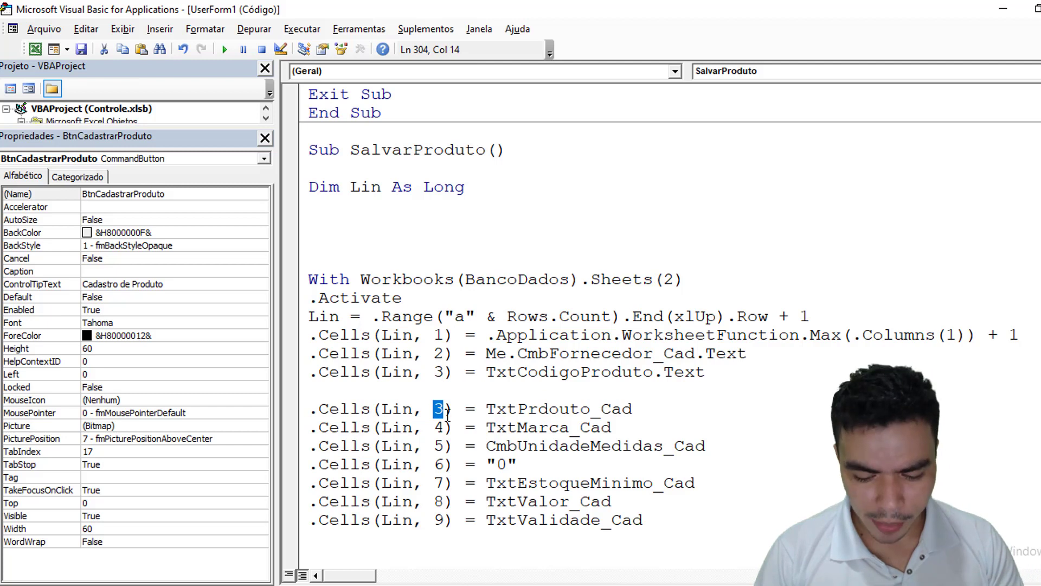
{"action": "type", "text": "4"}
{"action": "double_click", "coordinate": [439, 427]}
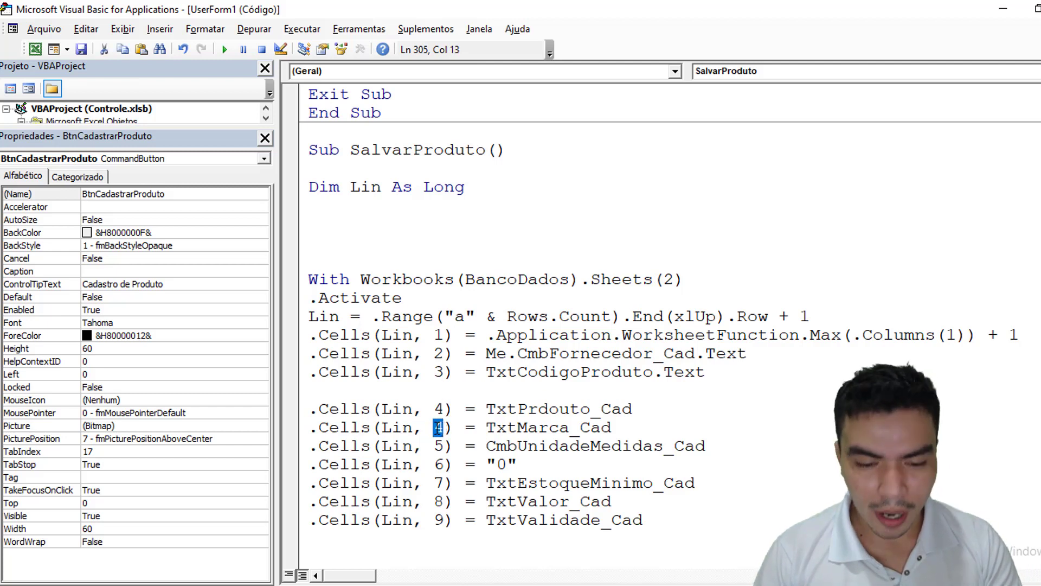
{"action": "type", "text": "5"}
{"action": "double_click", "coordinate": [440, 445]}
{"action": "type", "text": "6"}
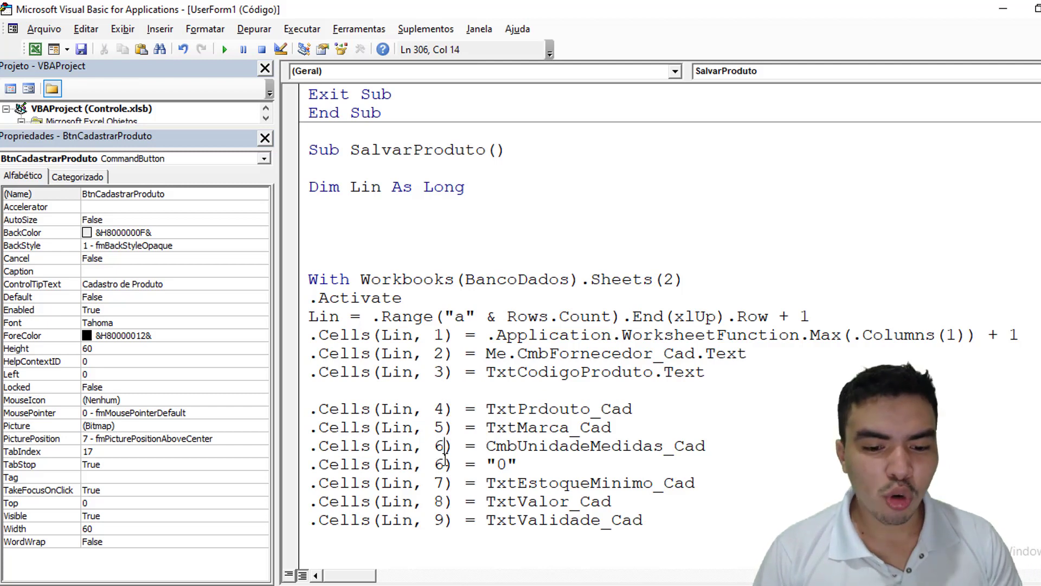
{"action": "double_click", "coordinate": [439, 464]}
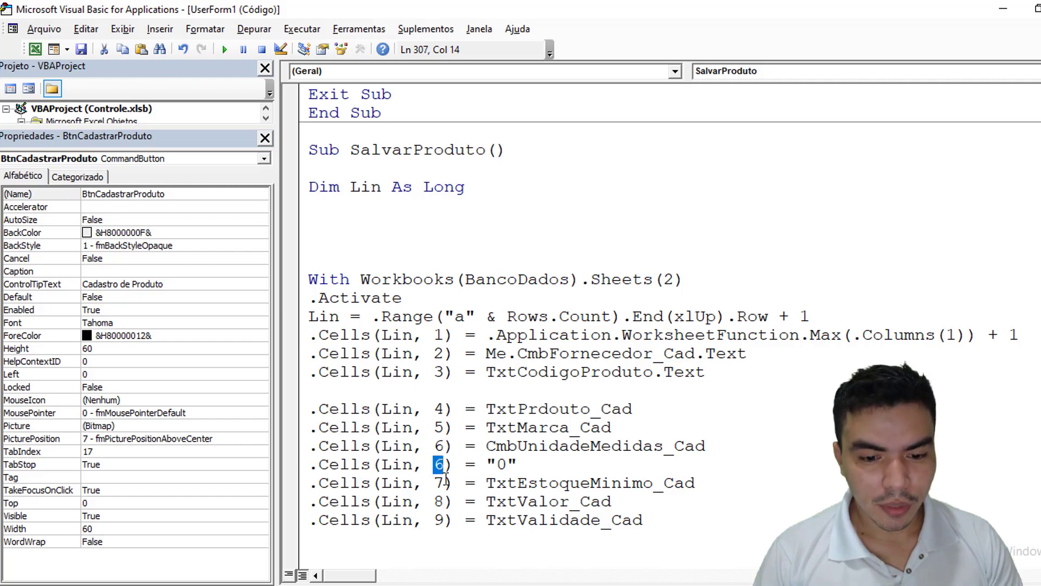
{"action": "left_click", "coordinate": [445, 477]}
{"action": "left_click", "coordinate": [448, 482]}
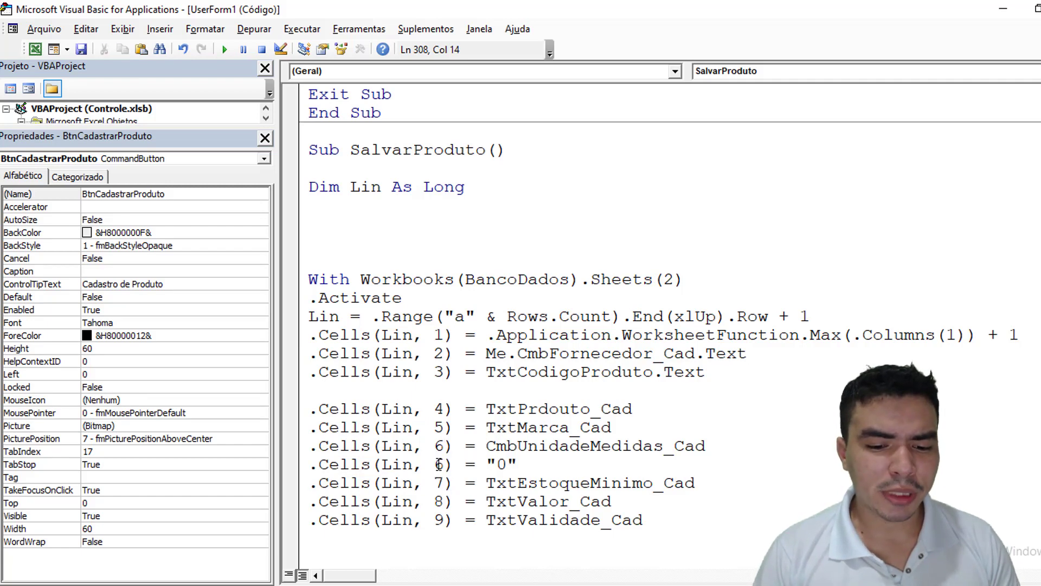
Step: Renumber the remaining column indices 6–9 to 7–10 and review the SalvarProduto code
{"action": "double_click", "coordinate": [440, 465]}
{"action": "type", "text": "7"}
{"action": "double_click", "coordinate": [442, 483]}
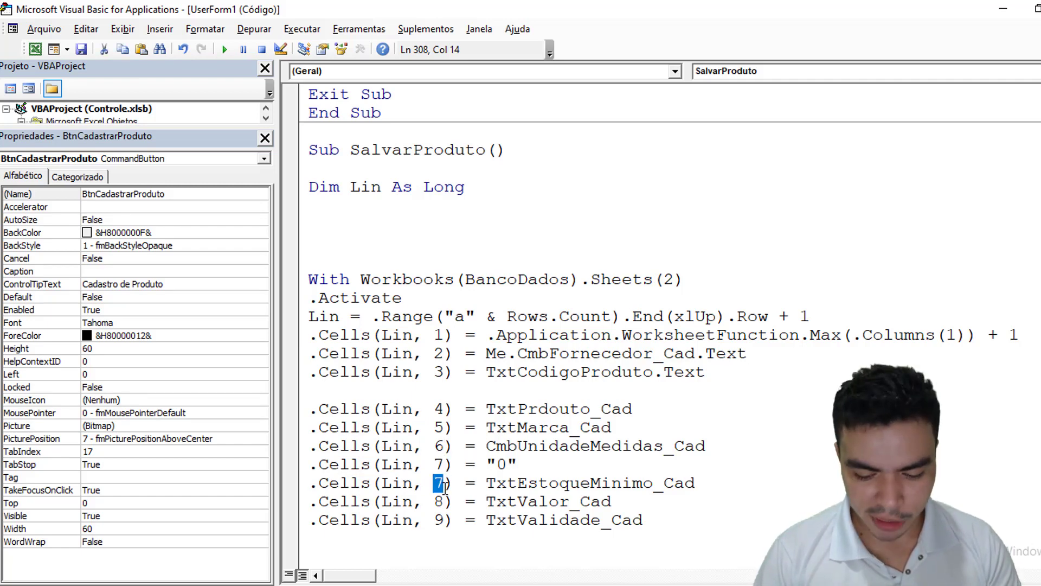
{"action": "type", "text": "8"}
{"action": "double_click", "coordinate": [438, 501]}
{"action": "type", "text": "9"}
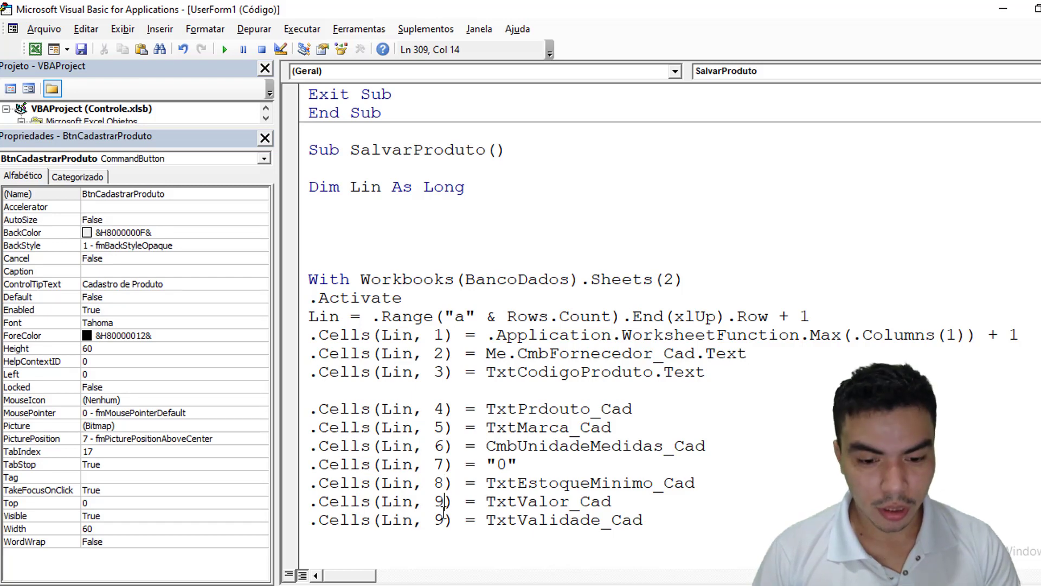
{"action": "double_click", "coordinate": [444, 521]}
{"action": "type", "text": "10"}
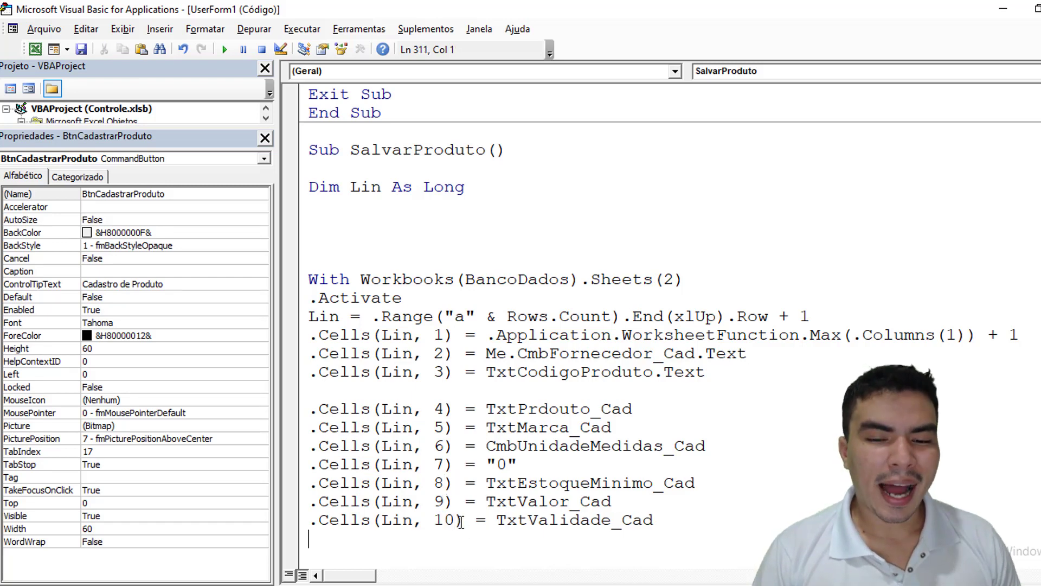
{"action": "scroll", "coordinate": [460, 522], "scroll_direction": "down", "scroll_amount": 2}
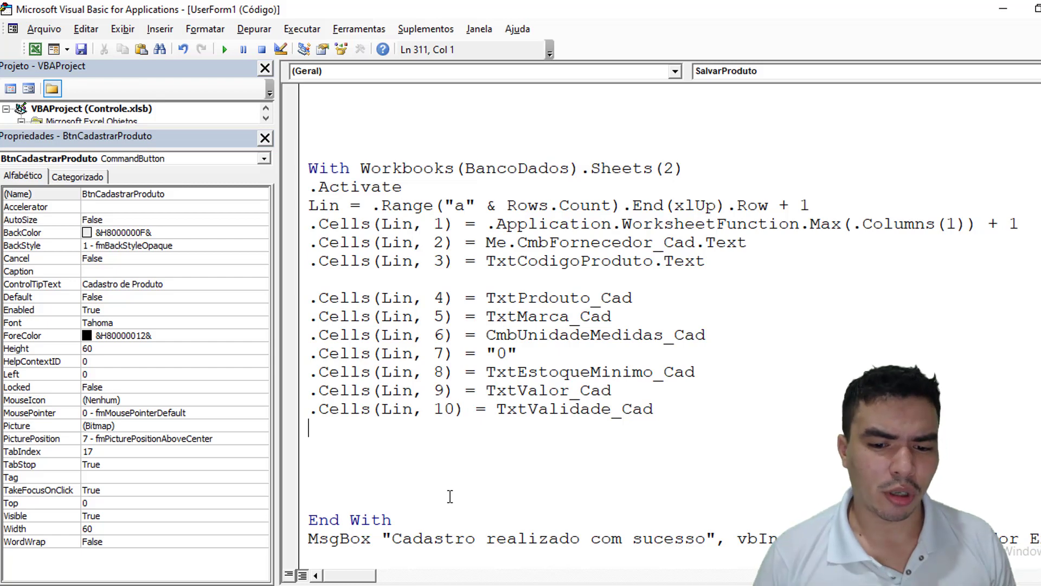
{"action": "scroll", "coordinate": [450, 496], "scroll_direction": "up", "scroll_amount": 2}
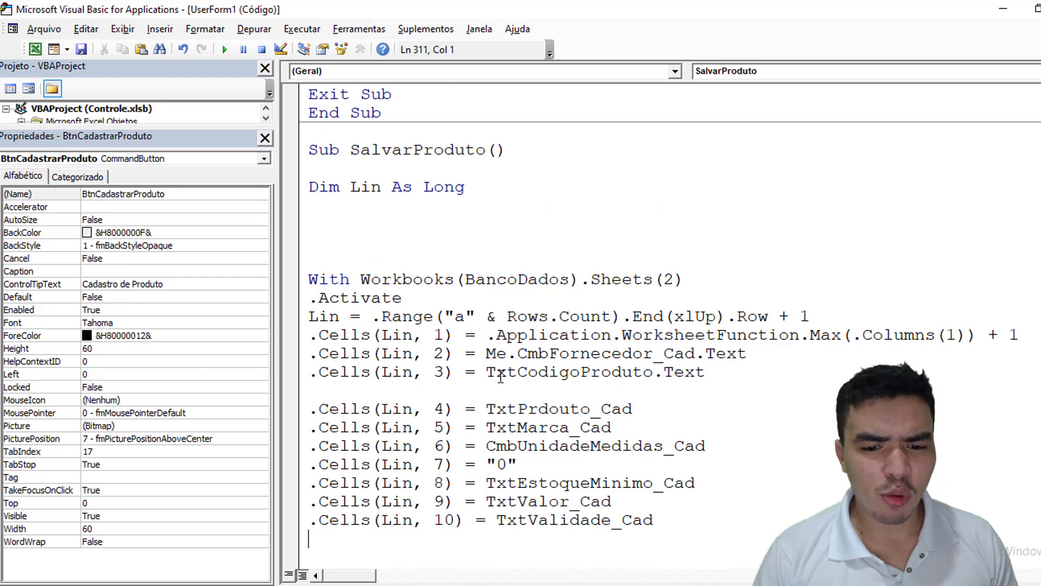
{"action": "left_click_drag", "start_coordinate": [311, 374], "coordinate": [445, 377]}
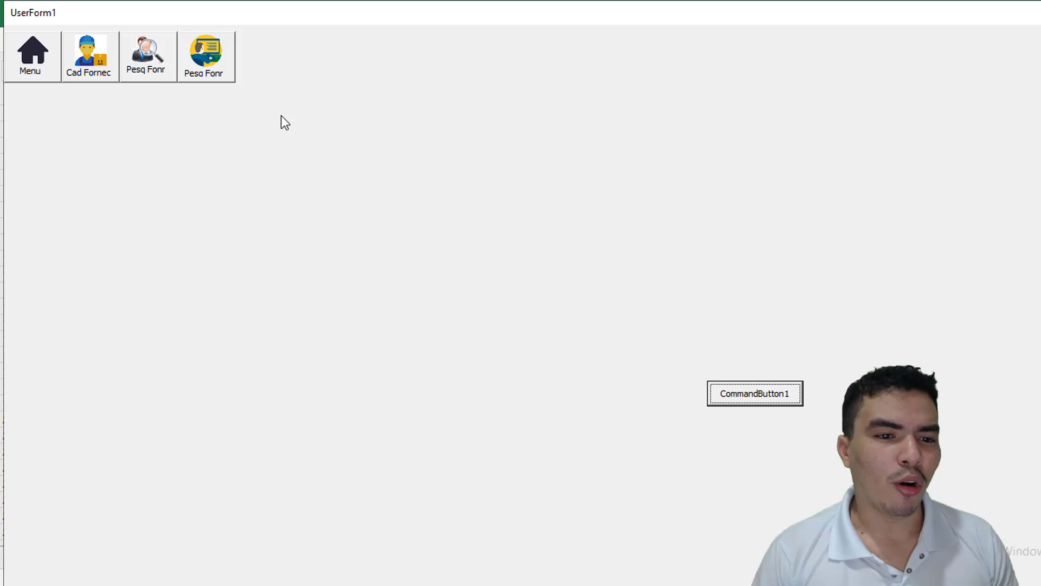
Step: Run the form and enter code 1234, the first supplier, and product name AÇO 3/4
{"action": "left_click", "coordinate": [223, 69]}
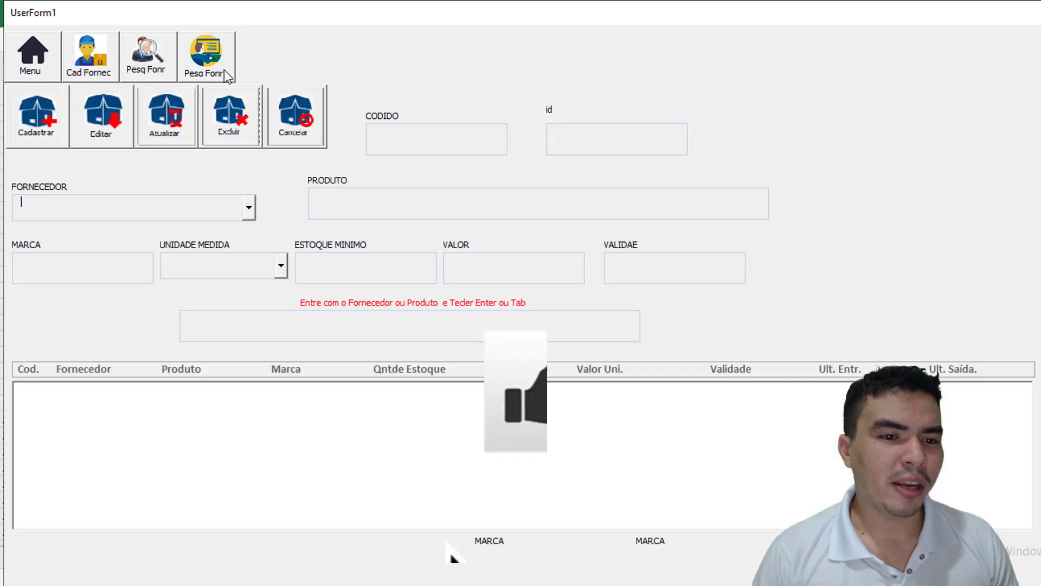
{"action": "left_click", "coordinate": [442, 148]}
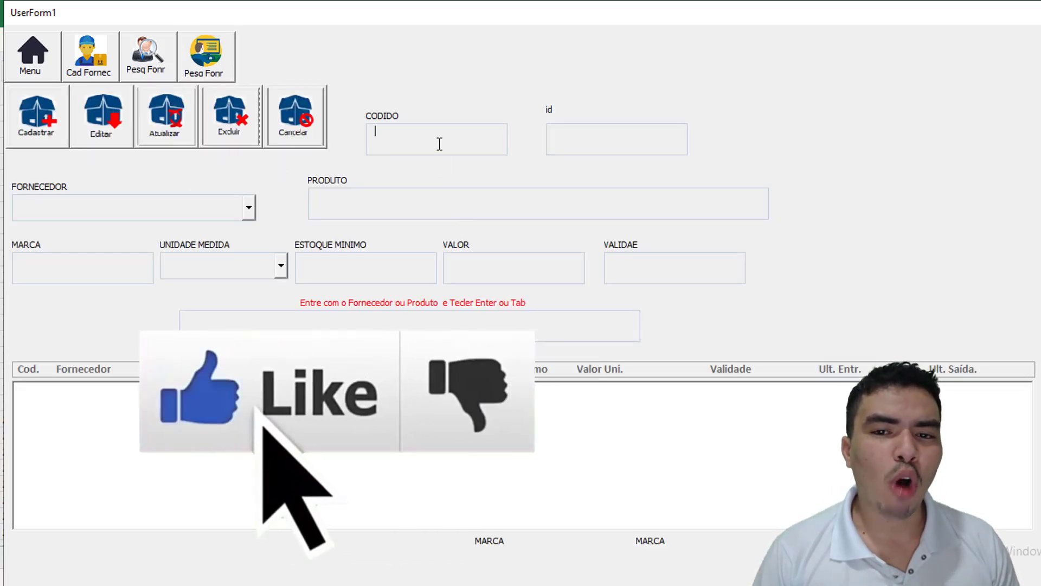
{"action": "type", "text": "121212"}
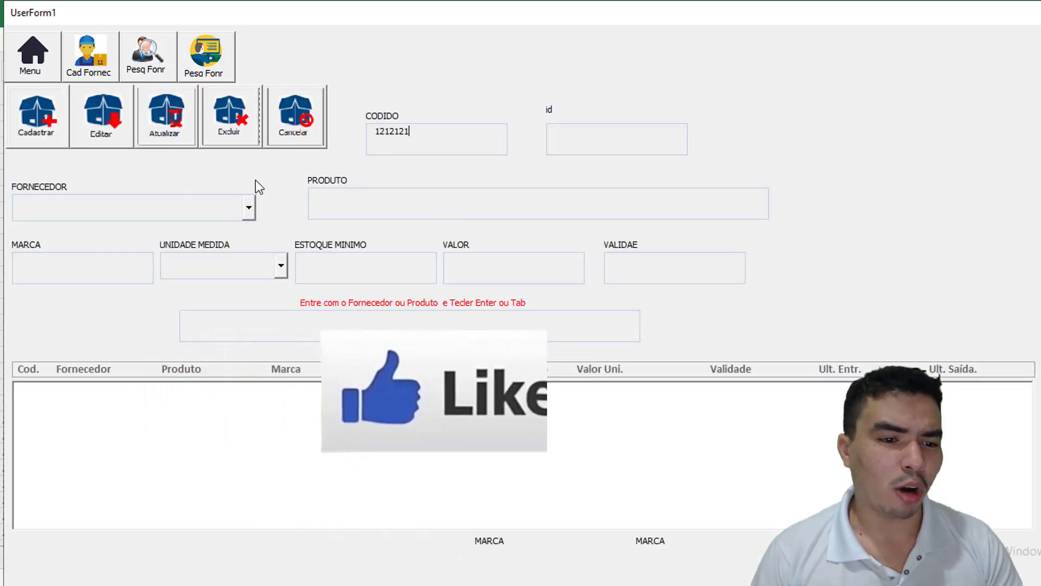
{"action": "type", "text": "1"}
{"action": "double_click", "coordinate": [419, 145]}
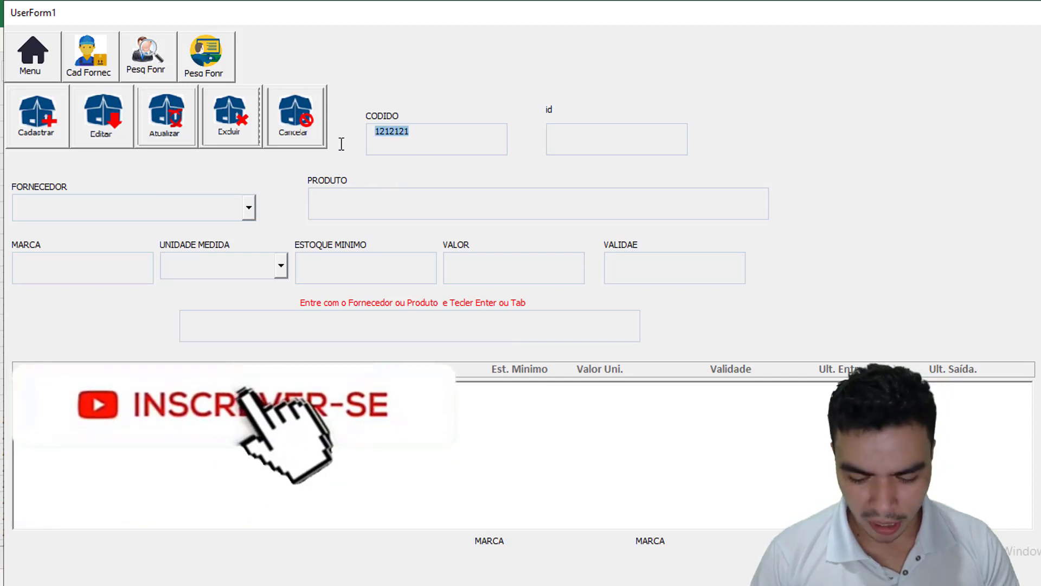
{"action": "type", "text": "1234"}
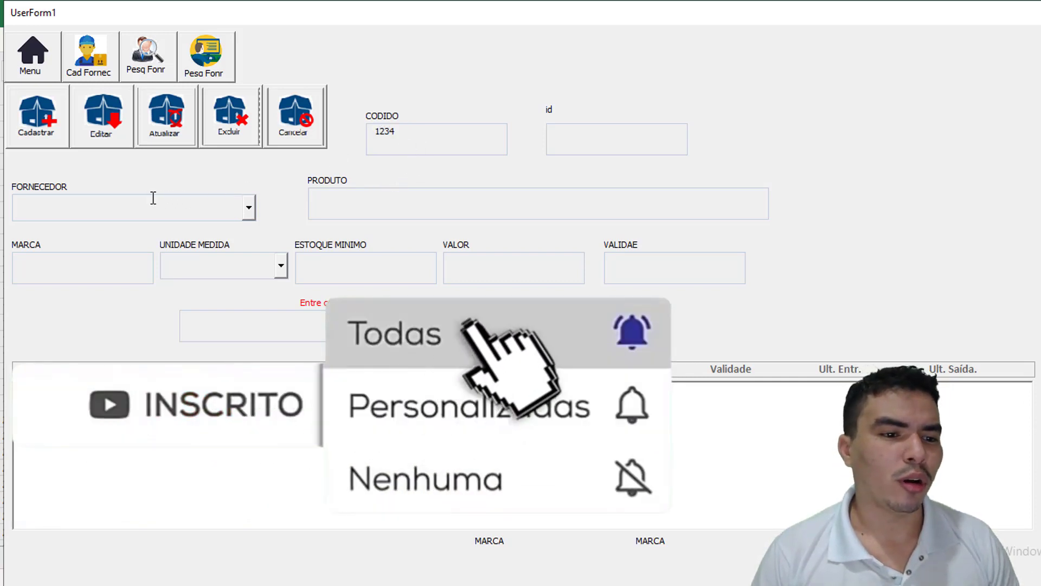
{"action": "left_click", "coordinate": [248, 207]}
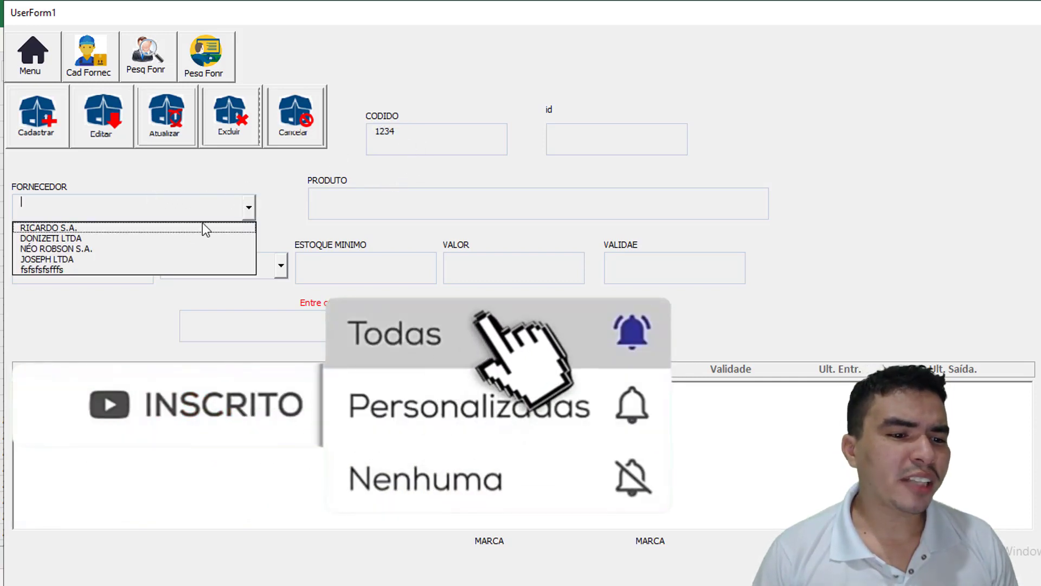
{"action": "left_click", "coordinate": [158, 231]}
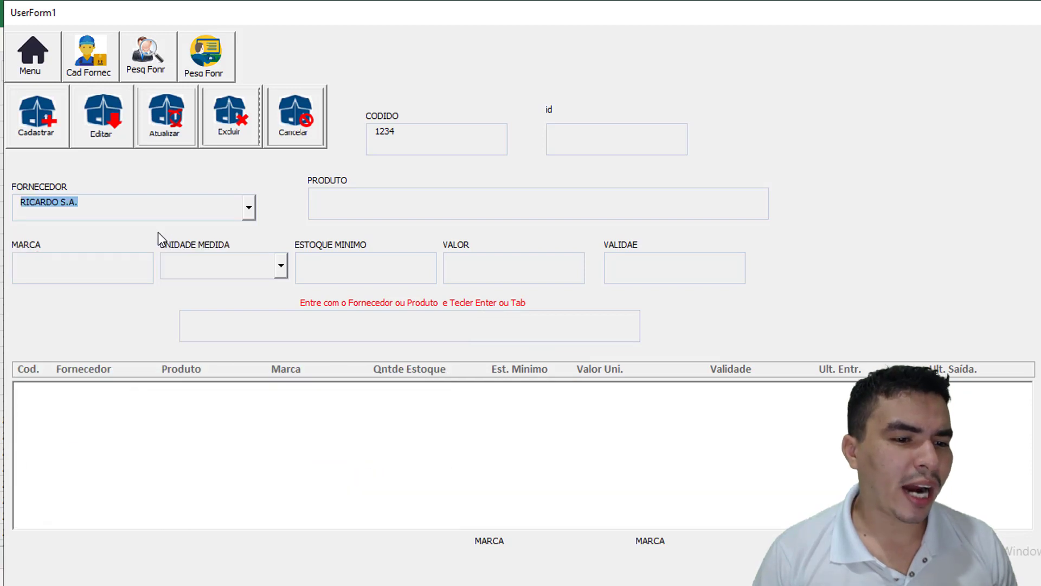
{"action": "left_click", "coordinate": [378, 206]}
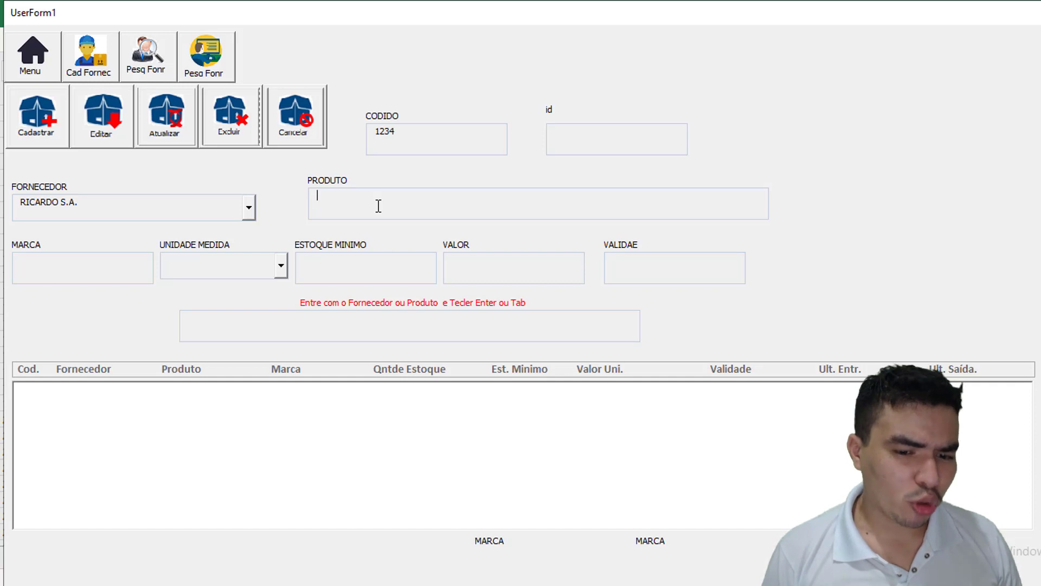
{"action": "type", "text": "AÇ"}
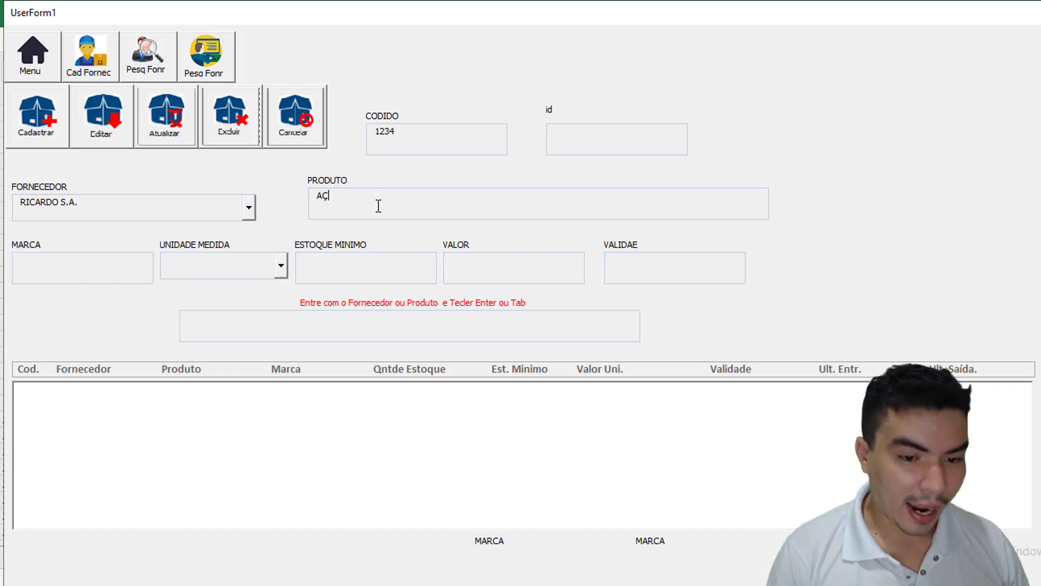
{"action": "type", "text": "O 3/"}
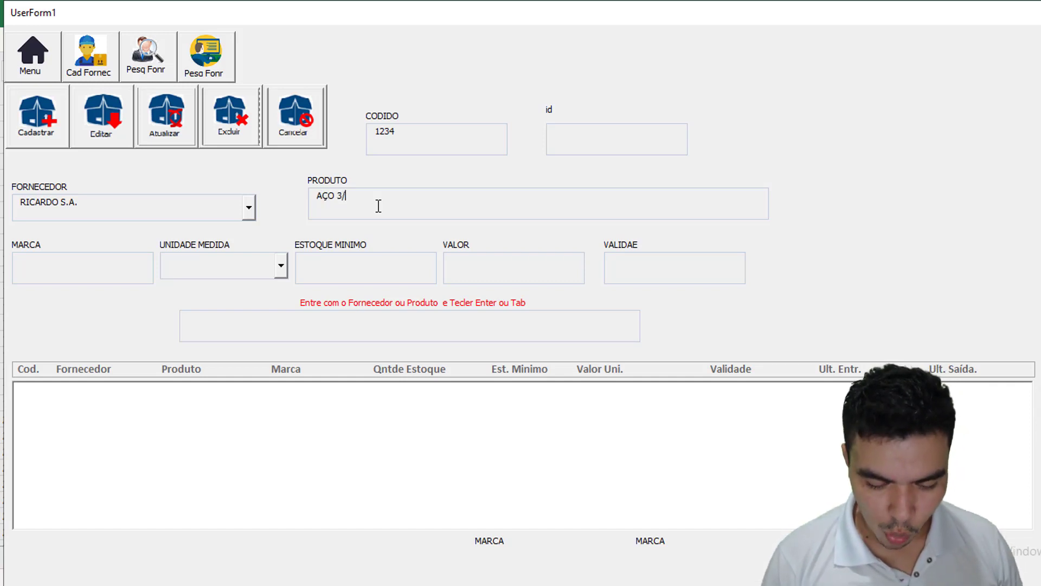
{"action": "type", "text": "4"}
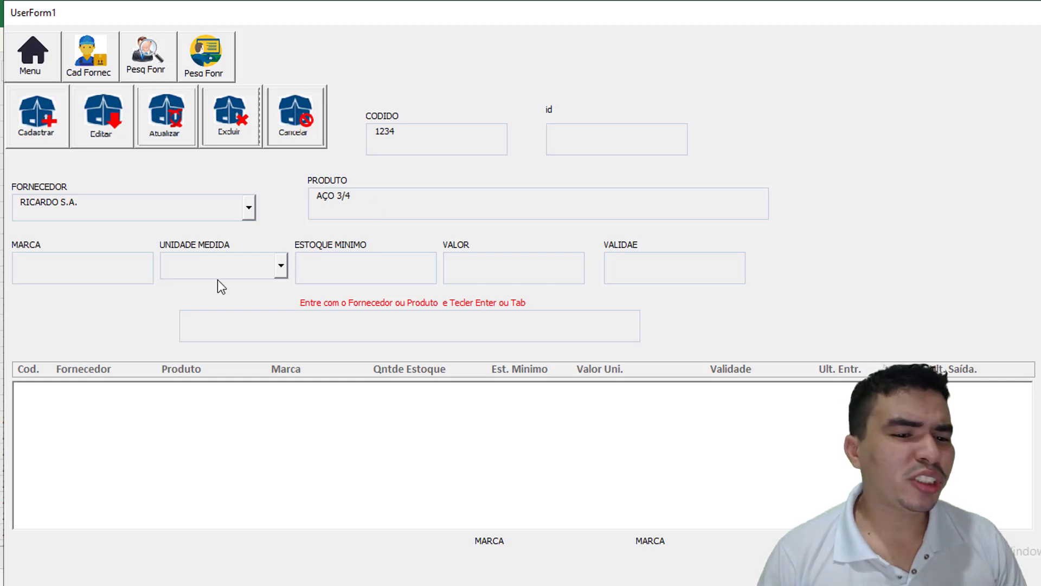
Step: Set unit BARRA, brand UNI, value 10 and expiry 11/05/2022, then register the product
{"action": "left_click", "coordinate": [282, 266]}
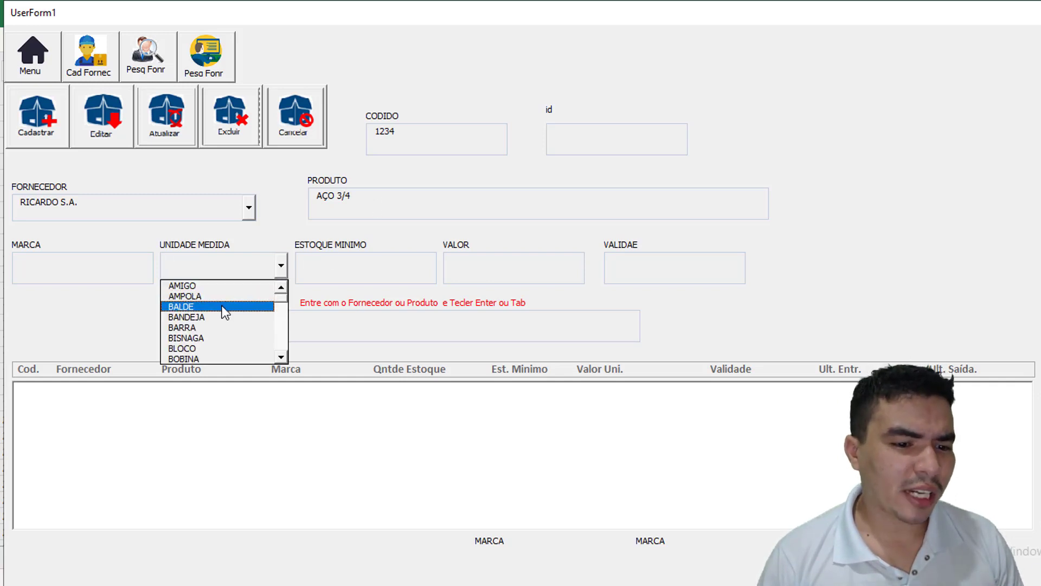
{"action": "left_click", "coordinate": [233, 328]}
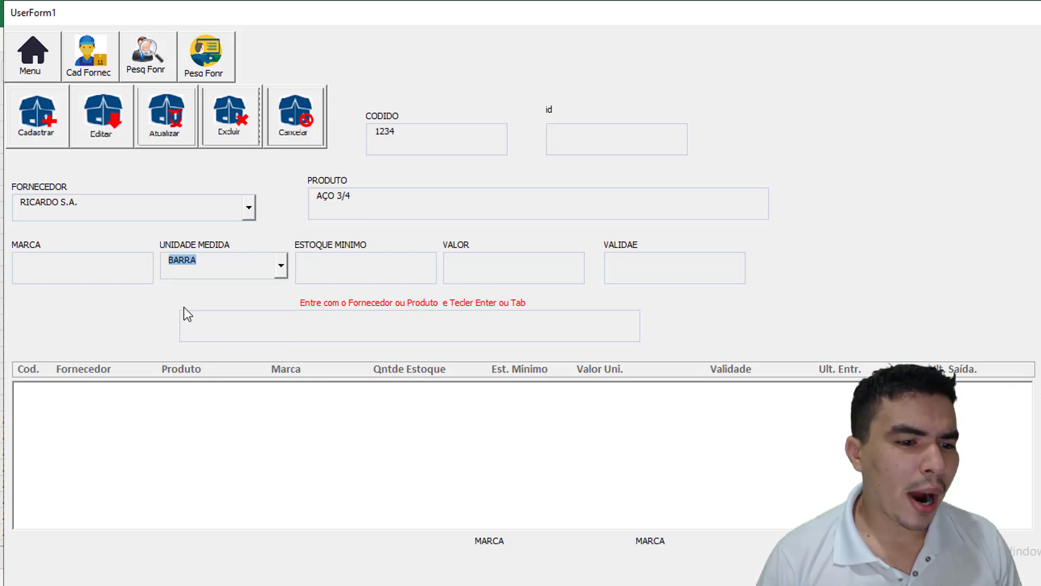
{"action": "left_click", "coordinate": [131, 263]}
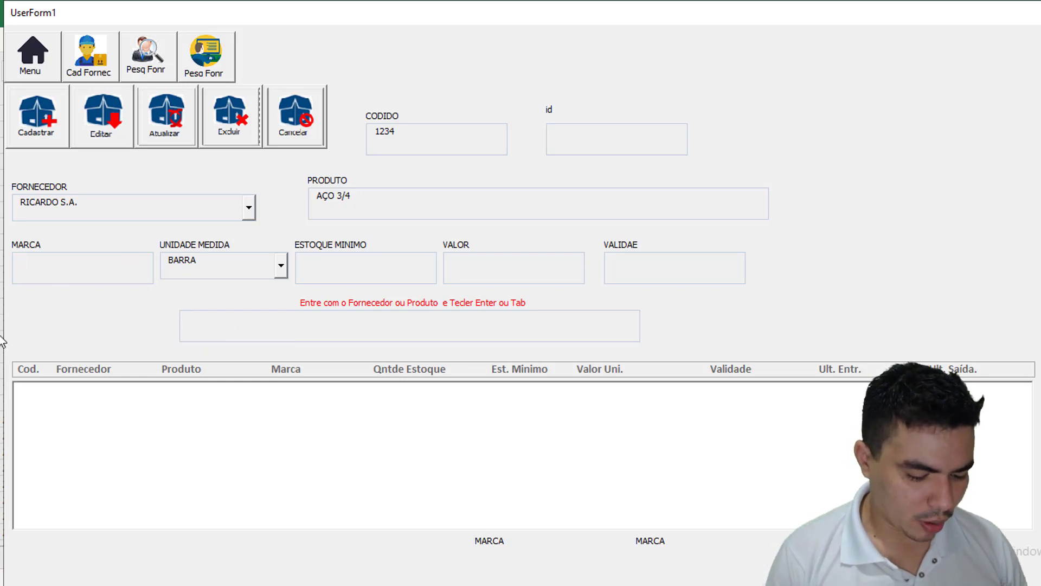
{"action": "type", "text": "UNI"}
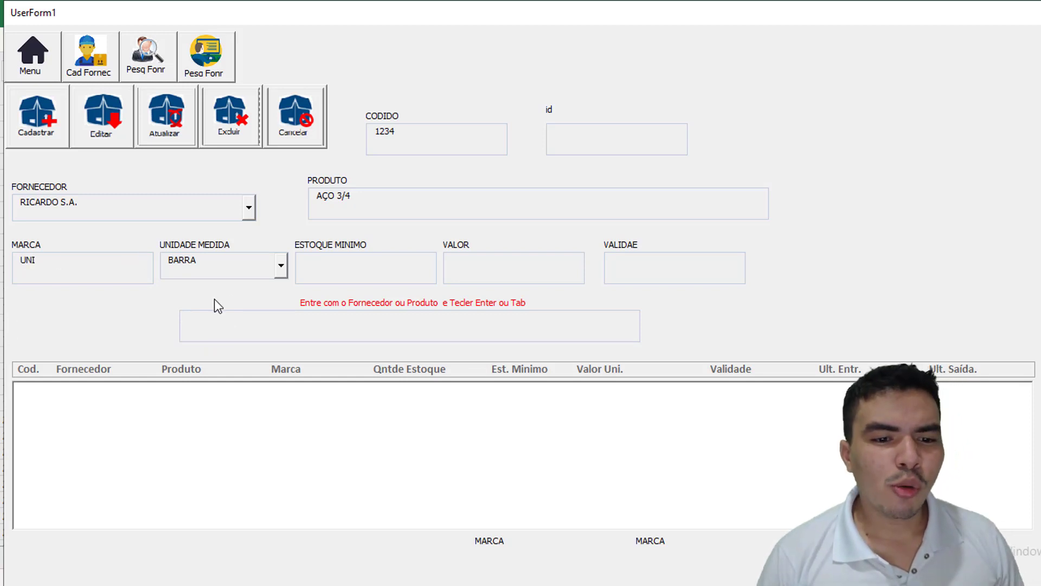
{"action": "type", "text": "5"}
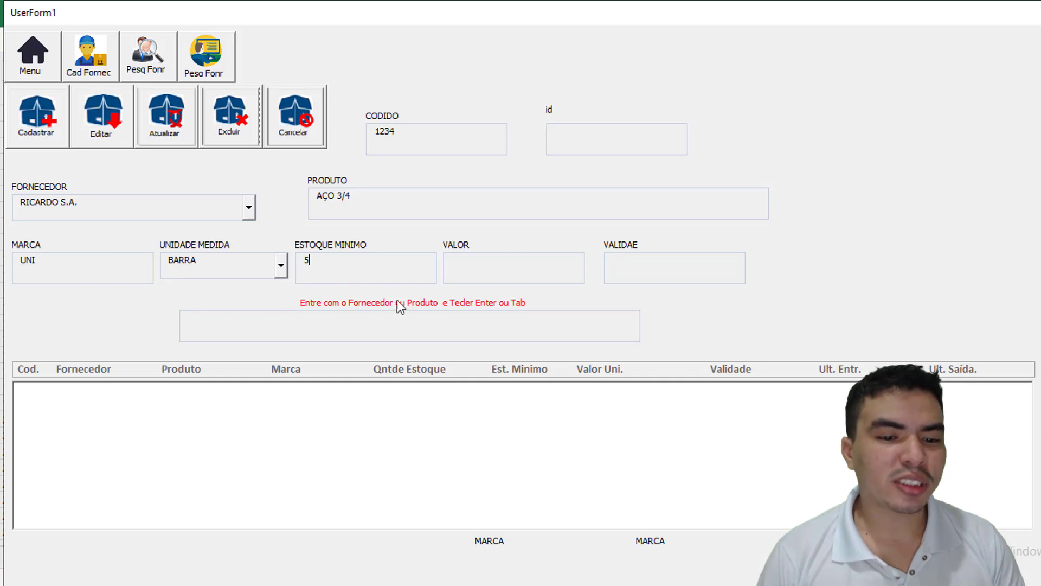
{"action": "left_click", "coordinate": [476, 270]}
{"action": "type", "text": "10"}
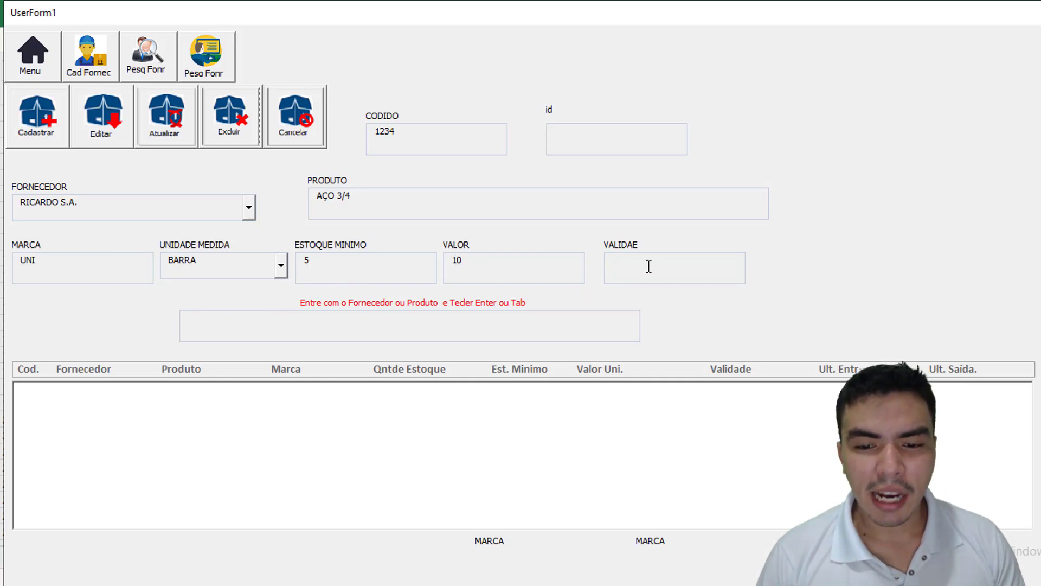
{"action": "type", "text": "11/"}
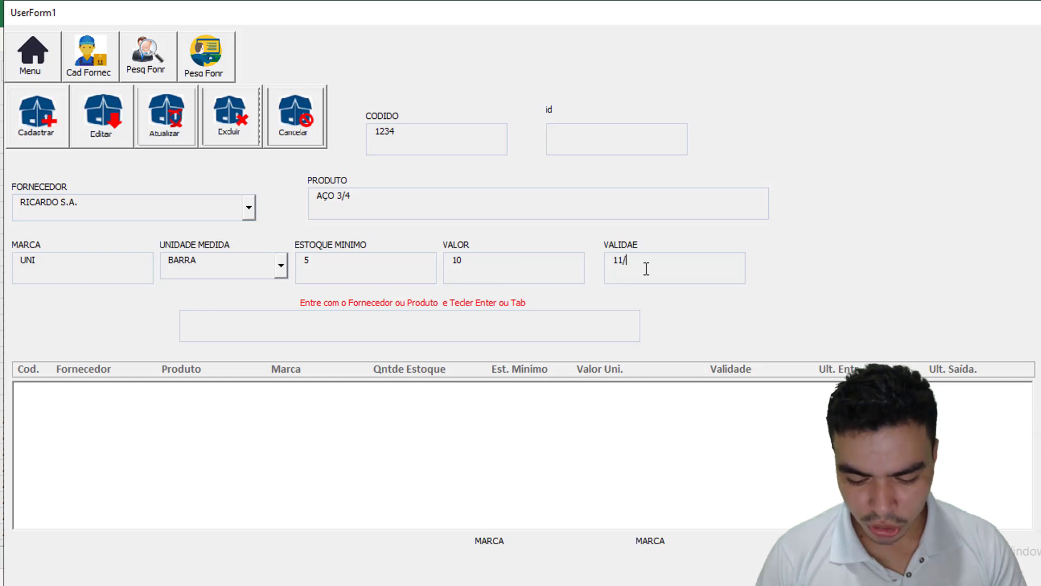
{"action": "type", "text": "05/2022"}
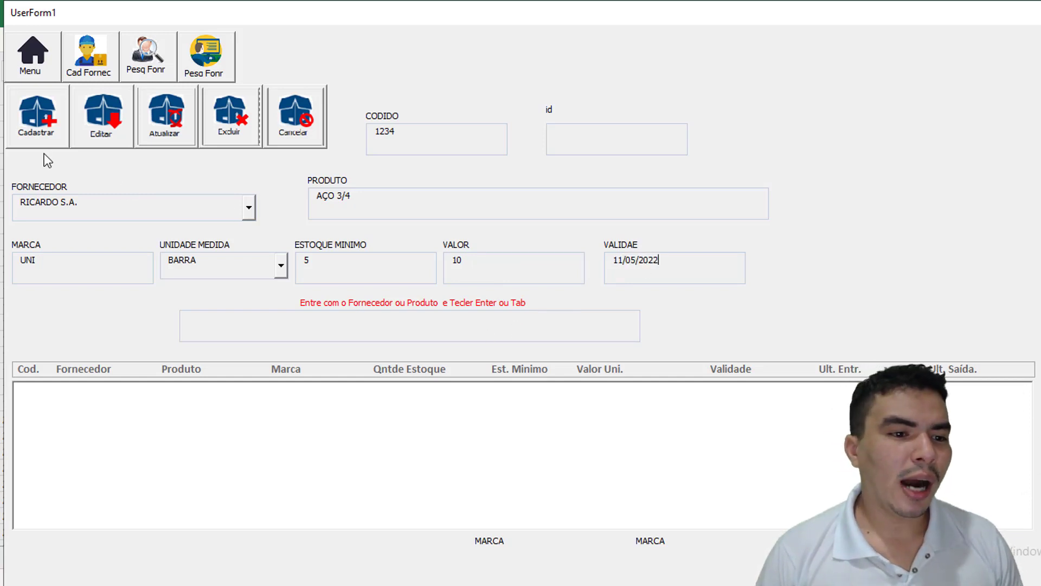
{"action": "left_click", "coordinate": [43, 130]}
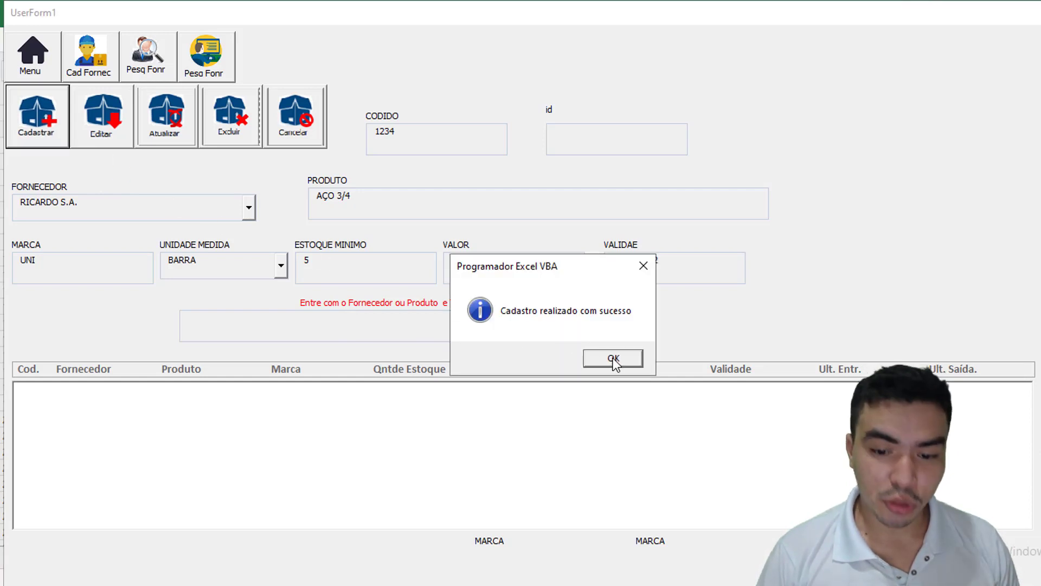
Step: Dismiss the success message, search products for 'A' to list the test record, then close the form
{"action": "left_click", "coordinate": [615, 360]}
{"action": "left_click", "coordinate": [440, 335]}
{"action": "type", "text": "A"}
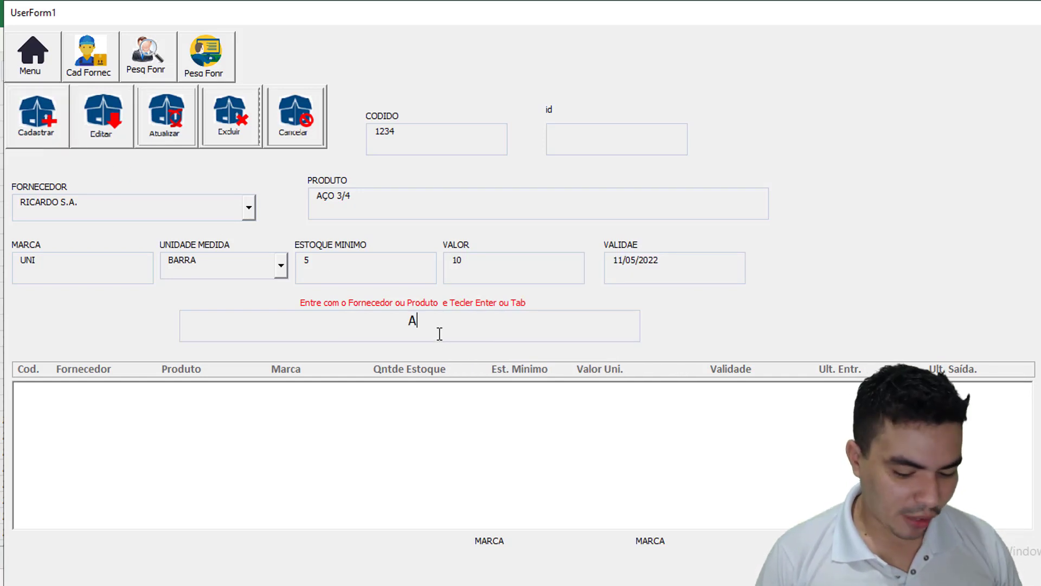
{"action": "key", "text": "Return"}
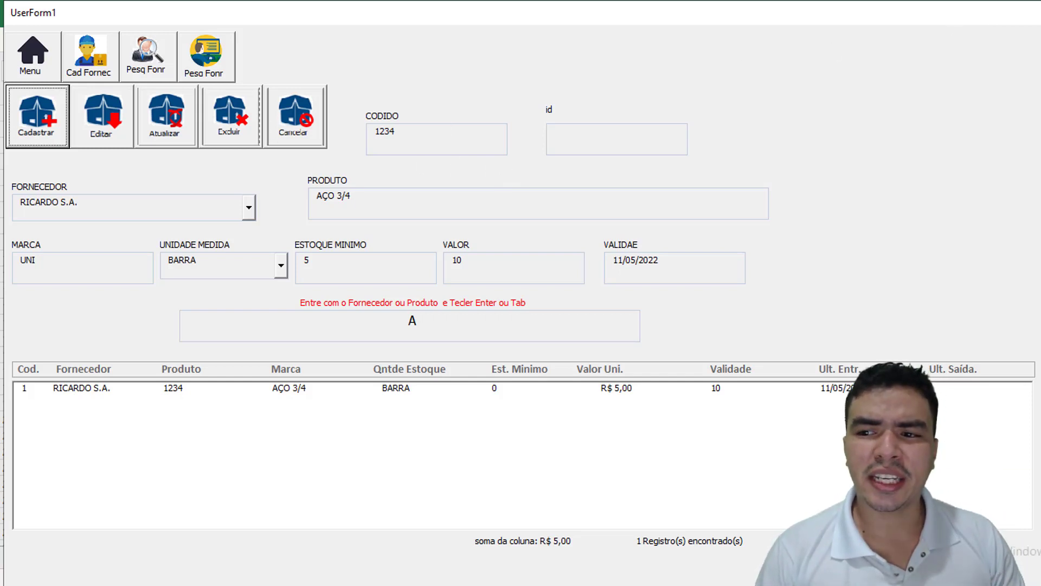
{"action": "left_click", "coordinate": [875, 58]}
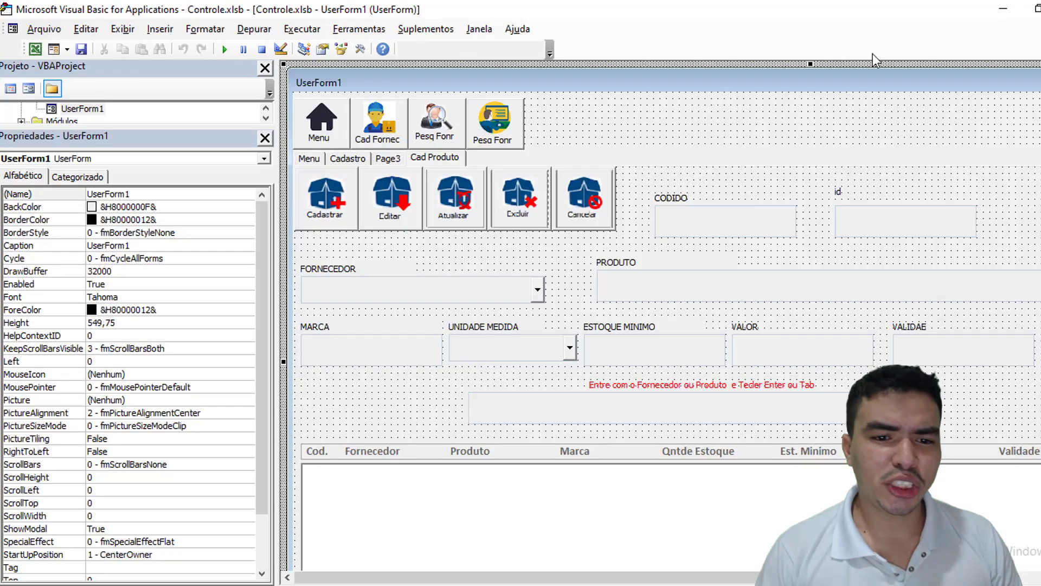
Step: Add a new page (Page5) after Cad Produto and caption it Entrada/Saida
{"action": "left_click", "coordinate": [439, 161]}
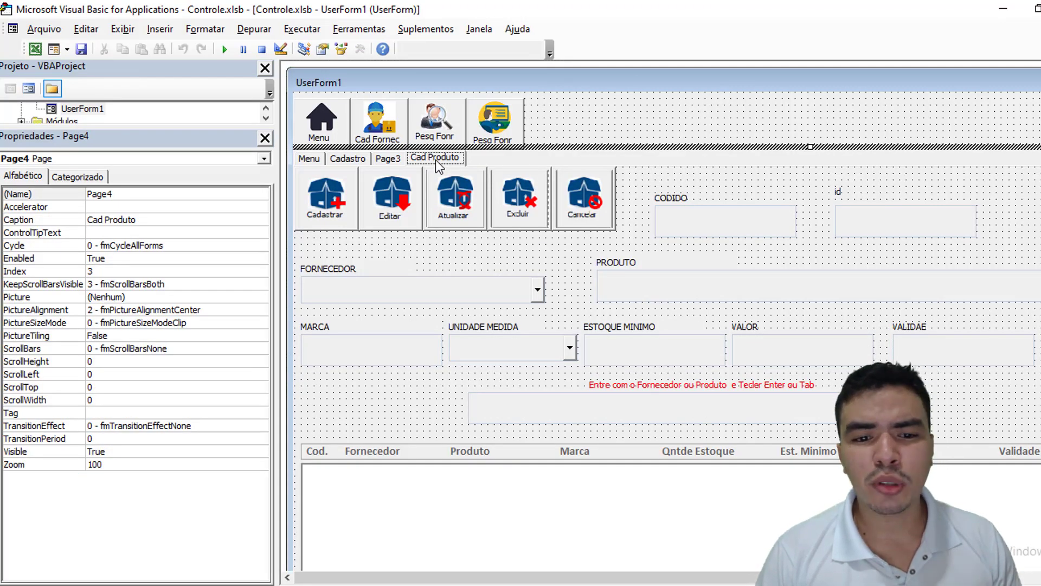
{"action": "right_click", "coordinate": [436, 161]}
{"action": "left_click", "coordinate": [481, 173]}
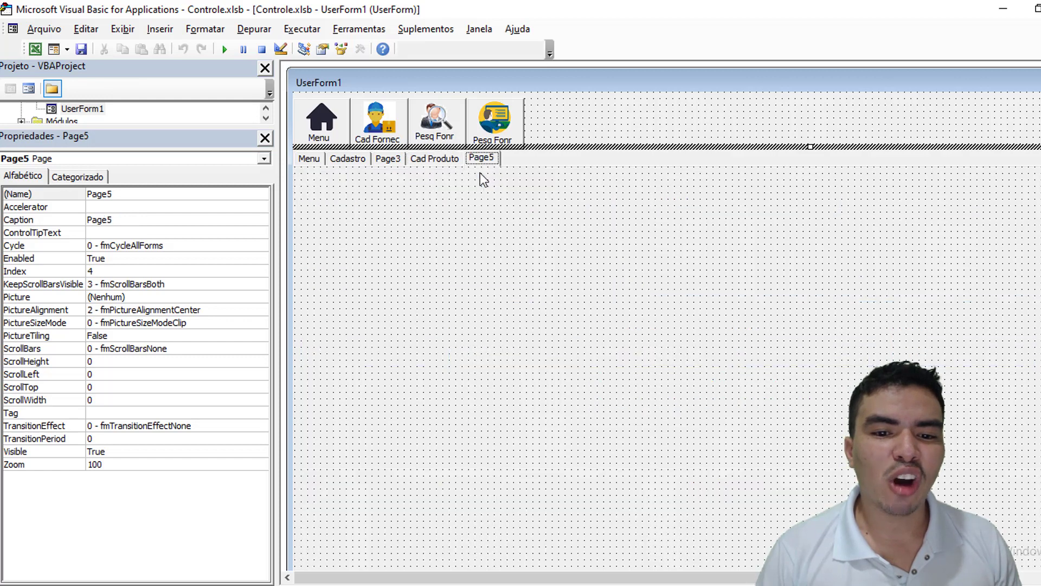
{"action": "right_click", "coordinate": [487, 166]}
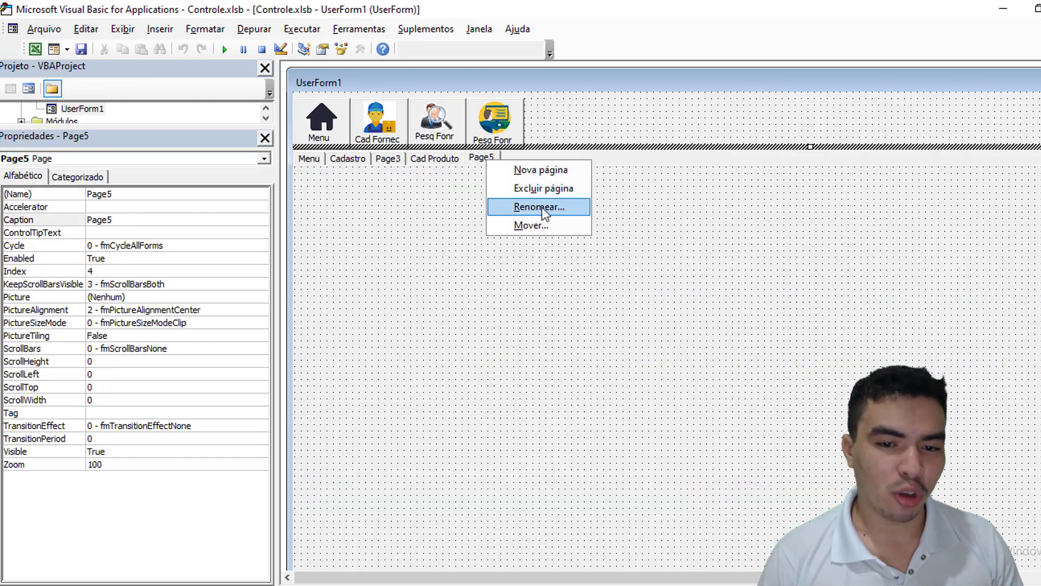
{"action": "left_click", "coordinate": [119, 220]}
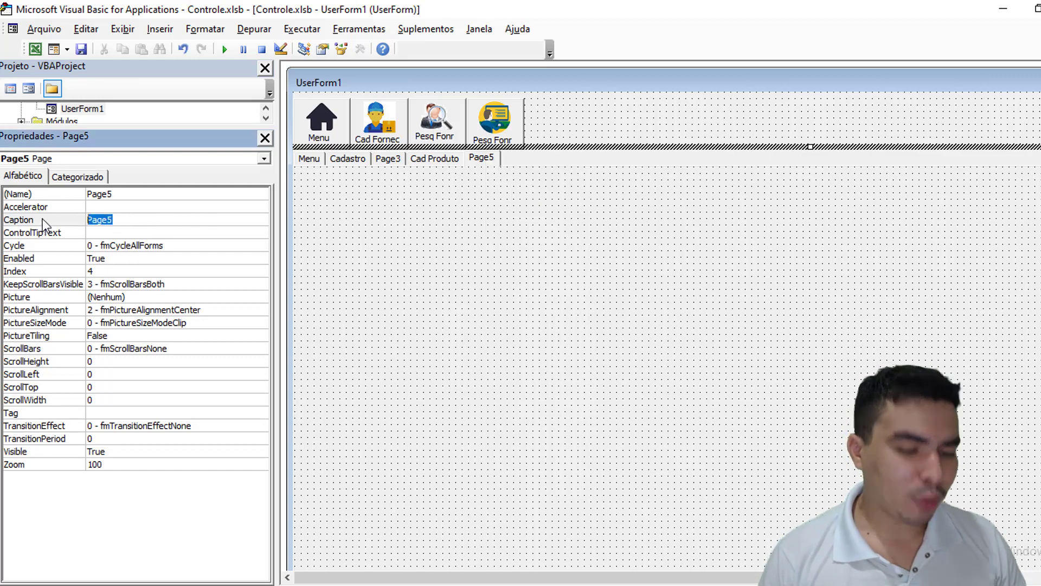
{"action": "type", "text": "Ent"}
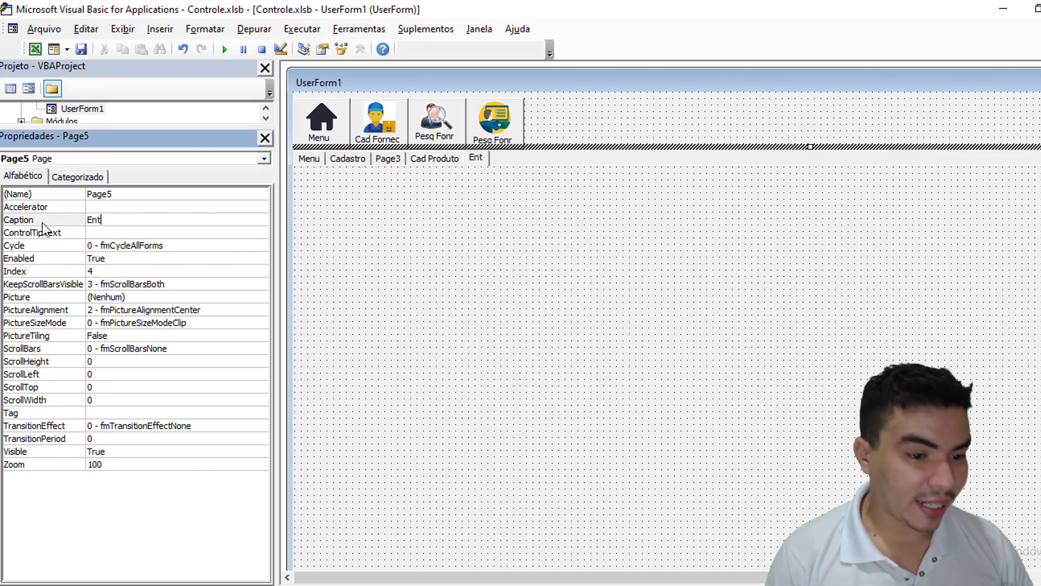
{"action": "type", "text": "rada"}
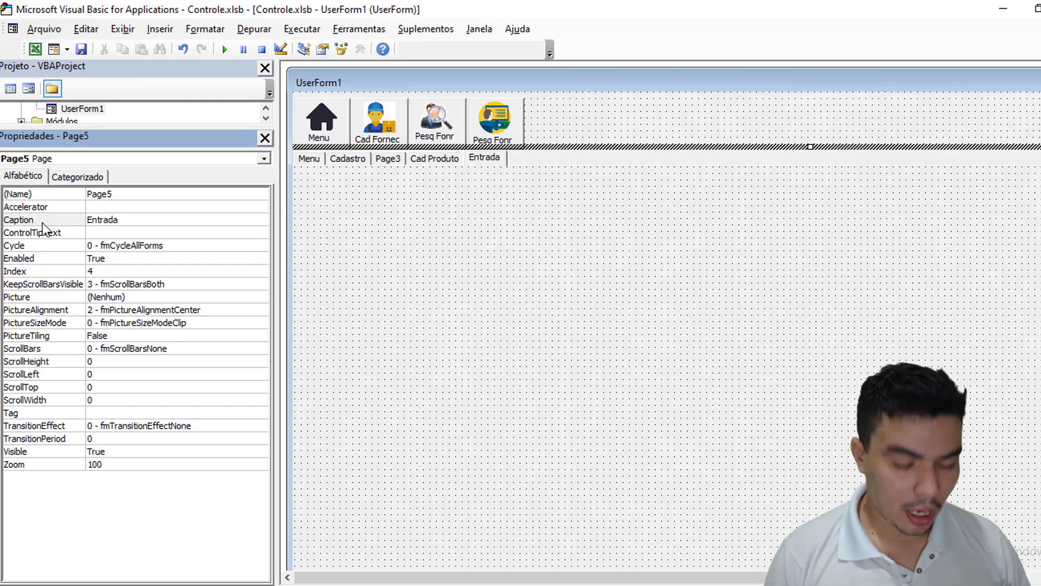
{"action": "type", "text": "/Said"}
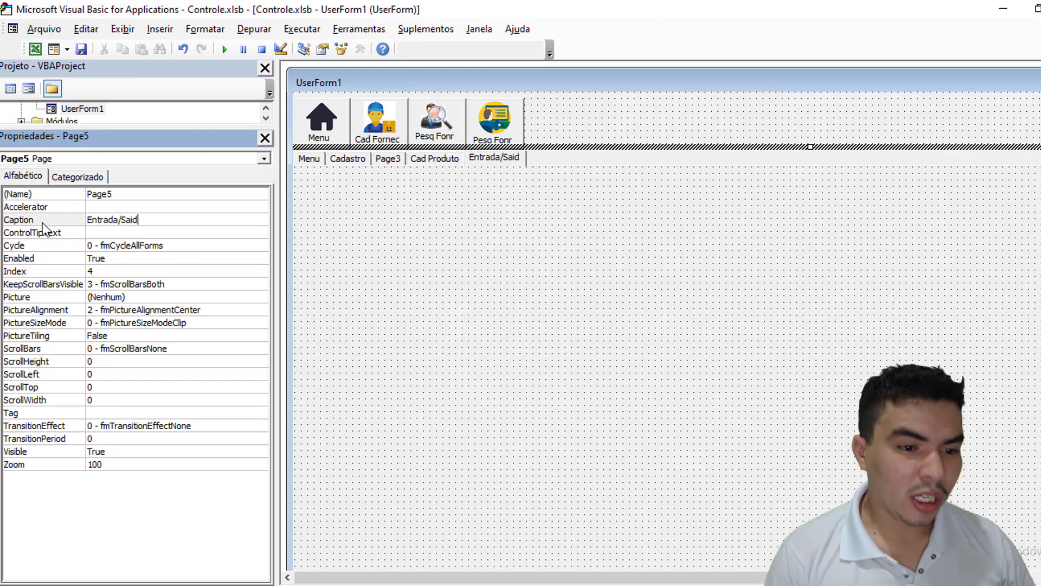
{"action": "type", "text": "a"}
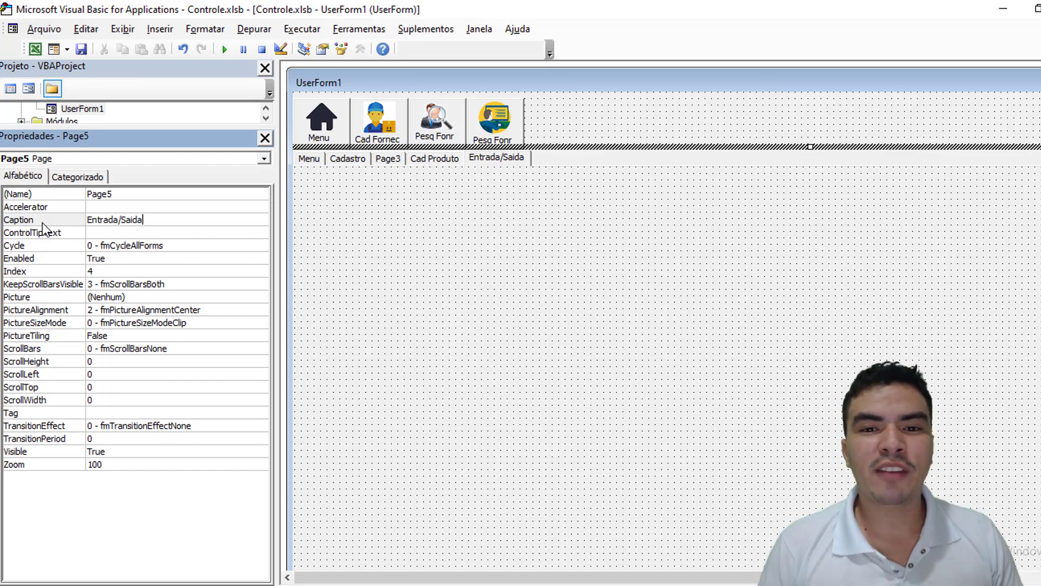
{"action": "left_click", "coordinate": [395, 255]}
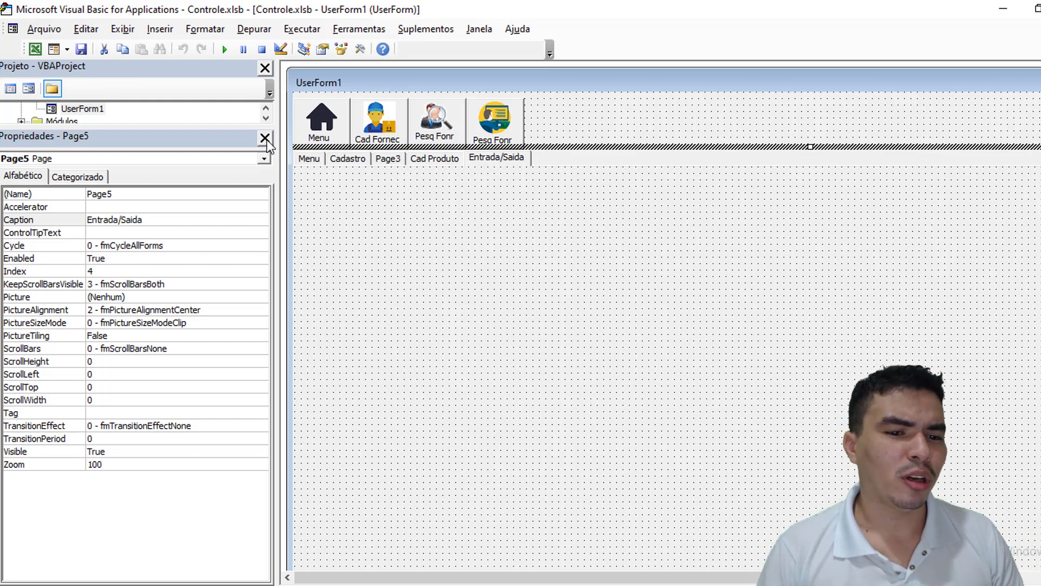
Step: Import Frm_Entrada_Saida.frm from the Aula21 Formulario folder and close the Properties panel
{"action": "left_click", "coordinate": [46, 28]}
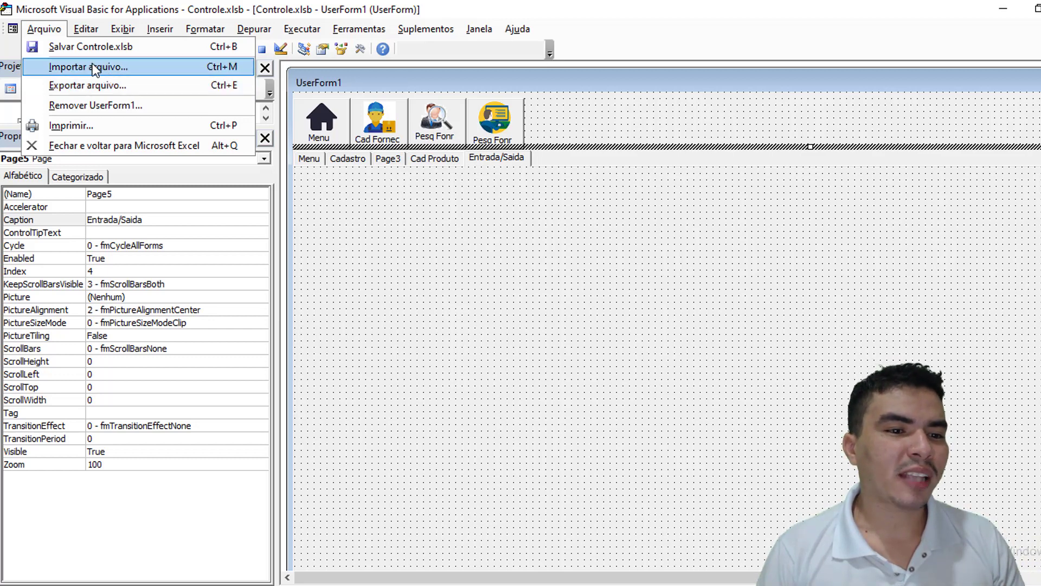
{"action": "left_click", "coordinate": [95, 67]}
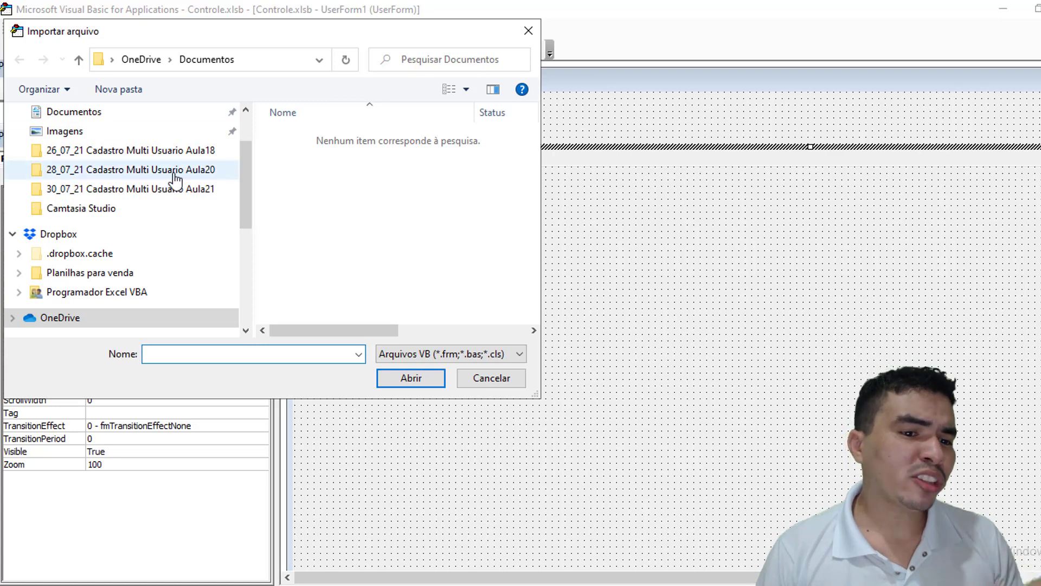
{"action": "left_click", "coordinate": [117, 190]}
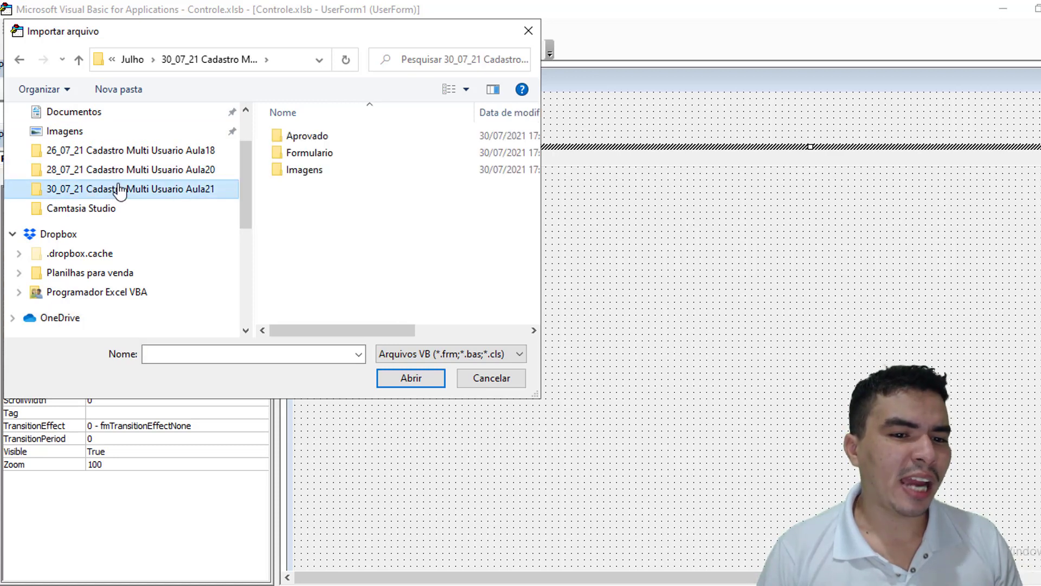
{"action": "mouse_move", "coordinate": [309, 153]}
{"action": "double_click", "coordinate": [321, 154]}
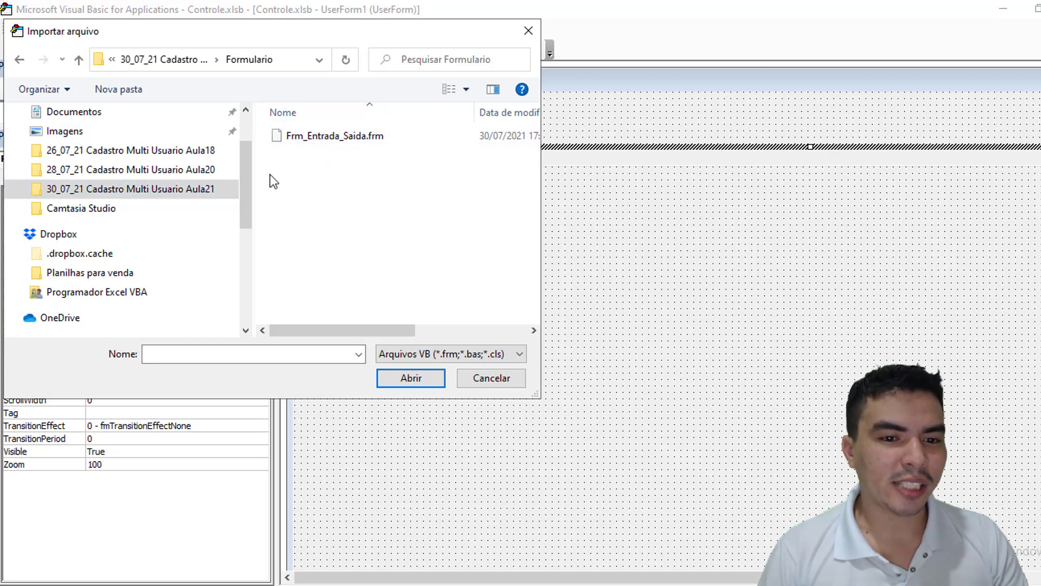
{"action": "left_click", "coordinate": [334, 137]}
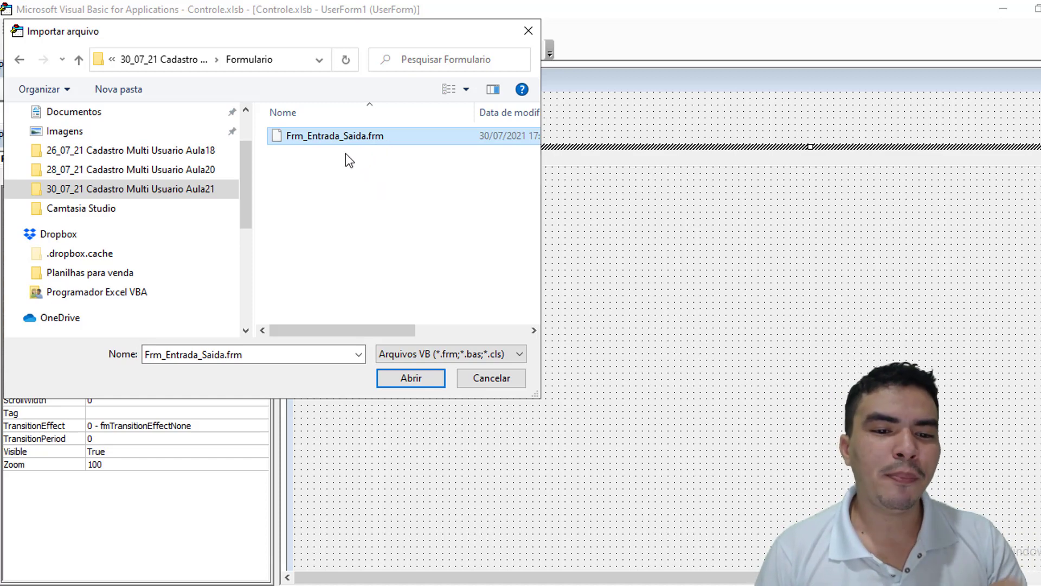
{"action": "left_click", "coordinate": [400, 383]}
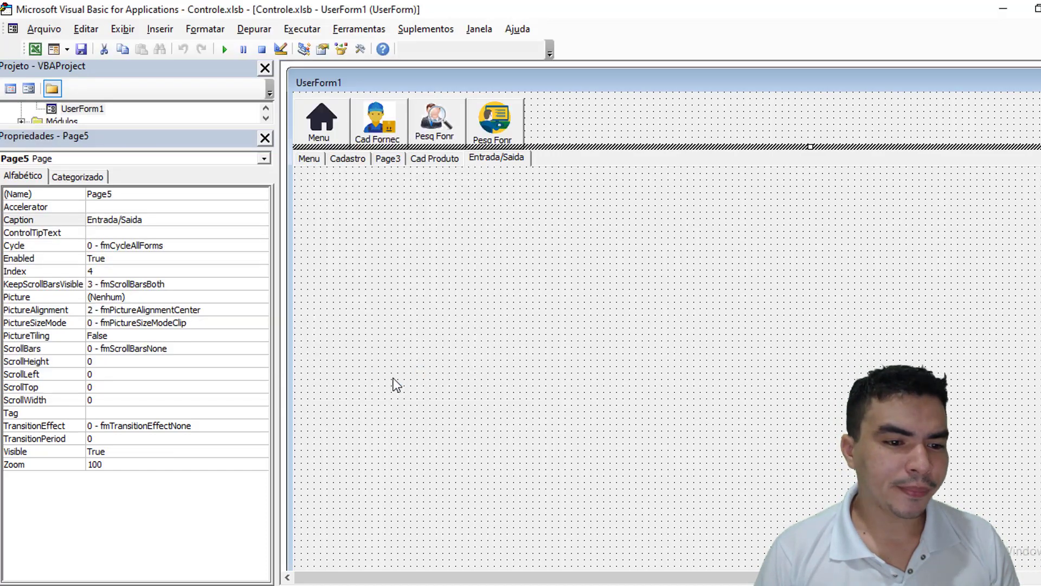
{"action": "left_click", "coordinate": [265, 139]}
Step: Open Frm_Entrada_Saida in the designer with the Project Explorer hidden and select all its controls
{"action": "left_click", "coordinate": [103, 187]}
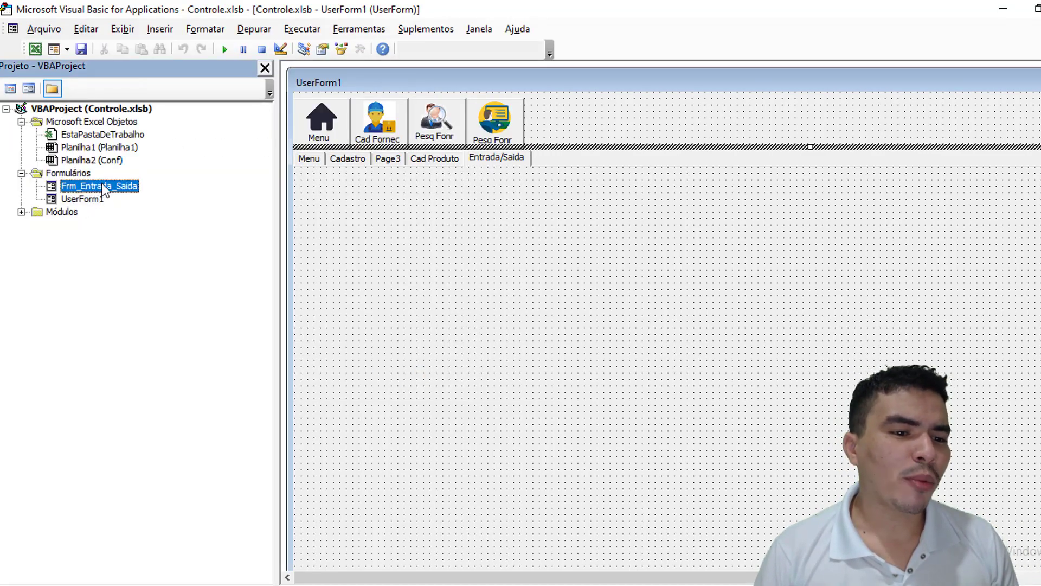
{"action": "double_click", "coordinate": [120, 187]}
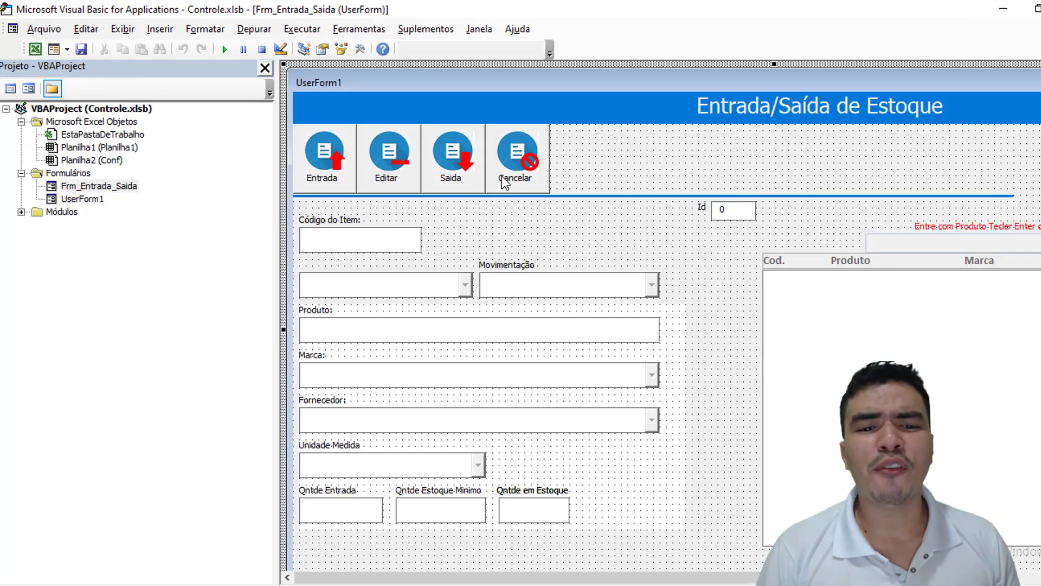
{"action": "left_click", "coordinate": [265, 69]}
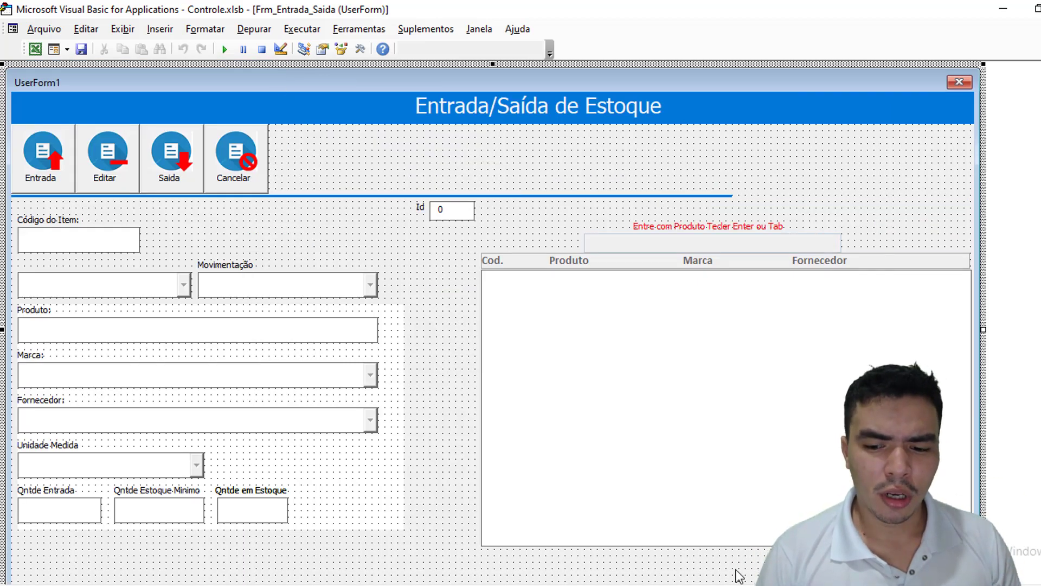
{"action": "left_click_drag", "start_coordinate": [826, 569], "coordinate": [170, 158]}
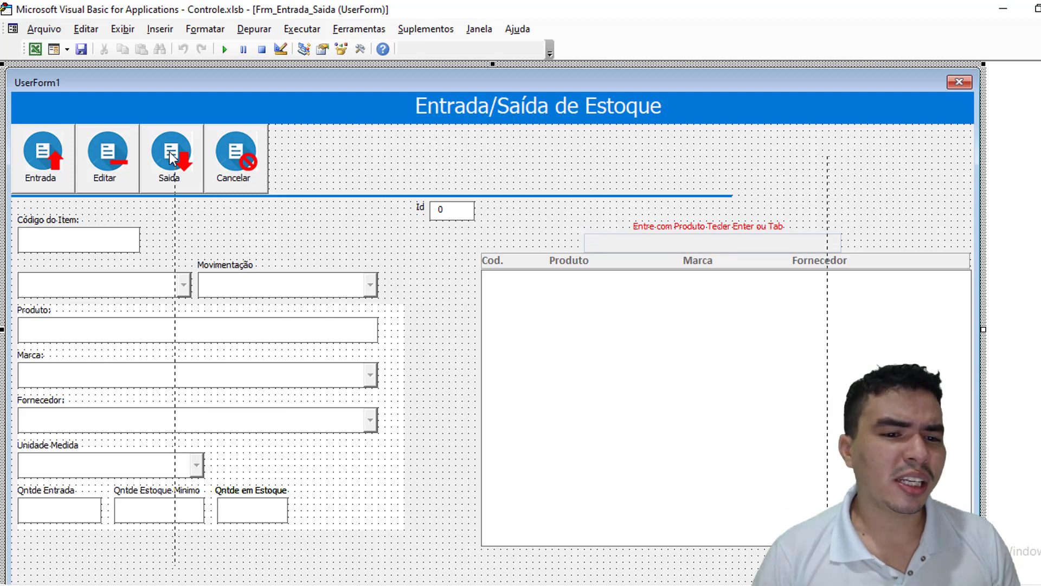
Step: Copy all Frm_Entrada_Saida controls and paste them onto UserForm1's Entrada/Saida page
{"action": "left_click_drag", "start_coordinate": [119, 94], "coordinate": [120, 96]}
{"action": "key", "text": "ctrl+c"}
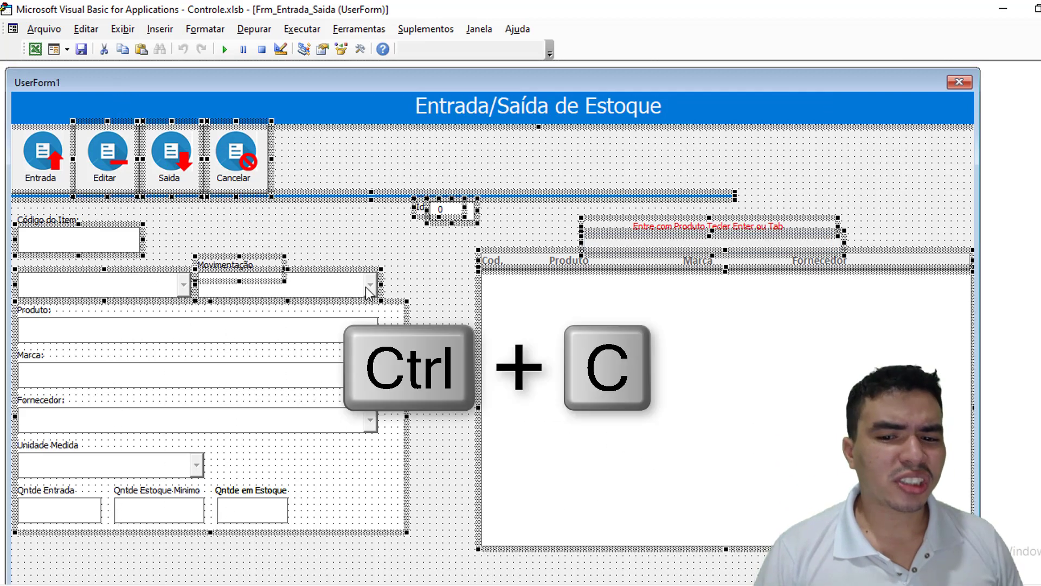
{"action": "left_click", "coordinate": [123, 29]}
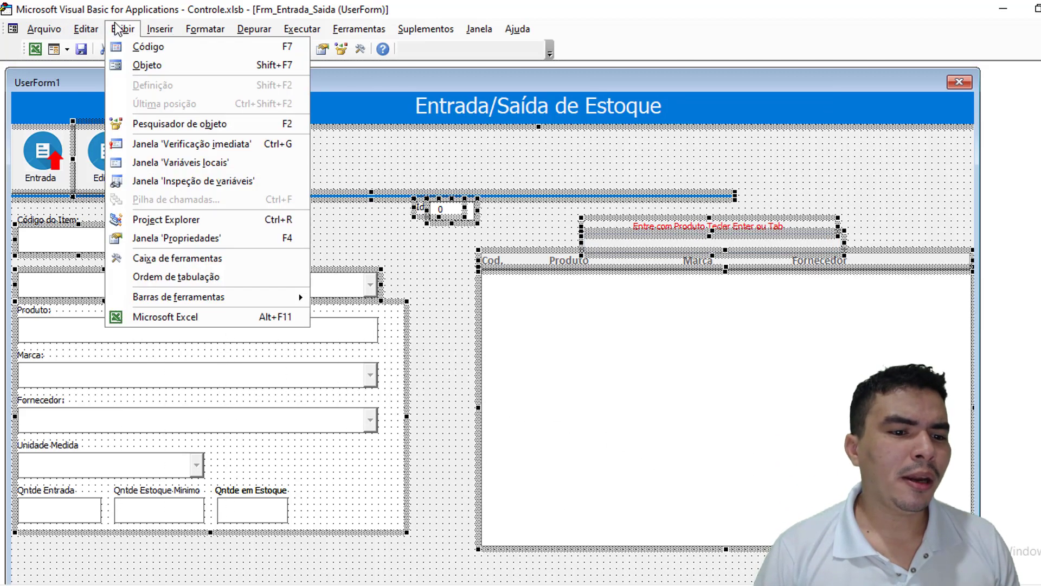
{"action": "left_click", "coordinate": [173, 219]}
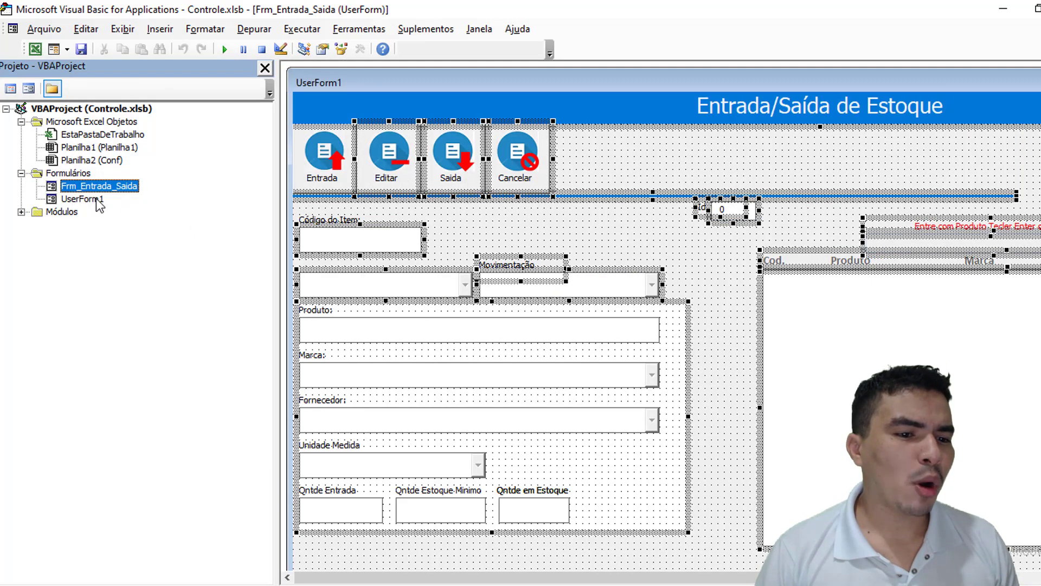
{"action": "double_click", "coordinate": [96, 200]}
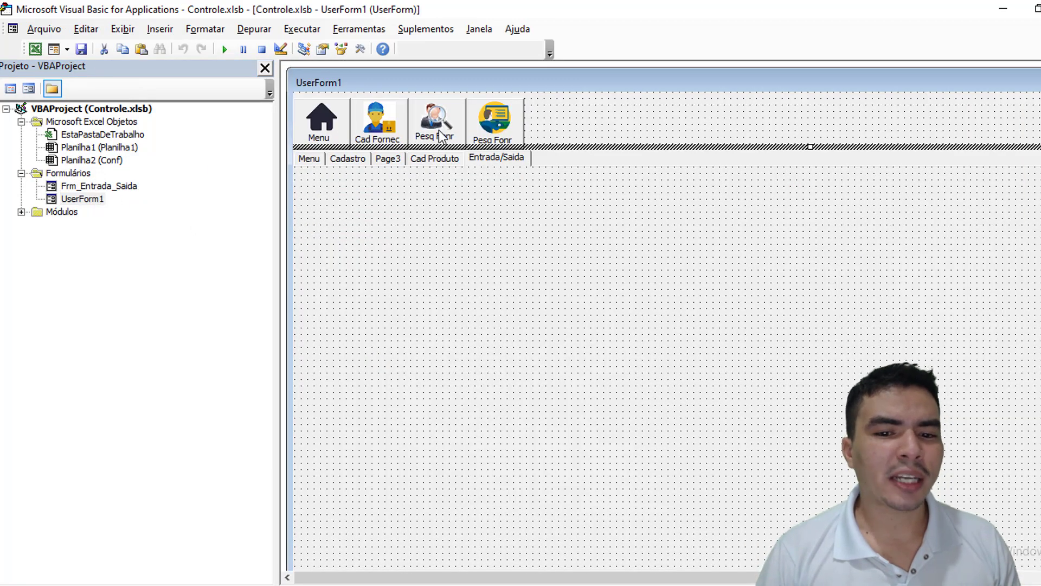
{"action": "left_click", "coordinate": [265, 68]}
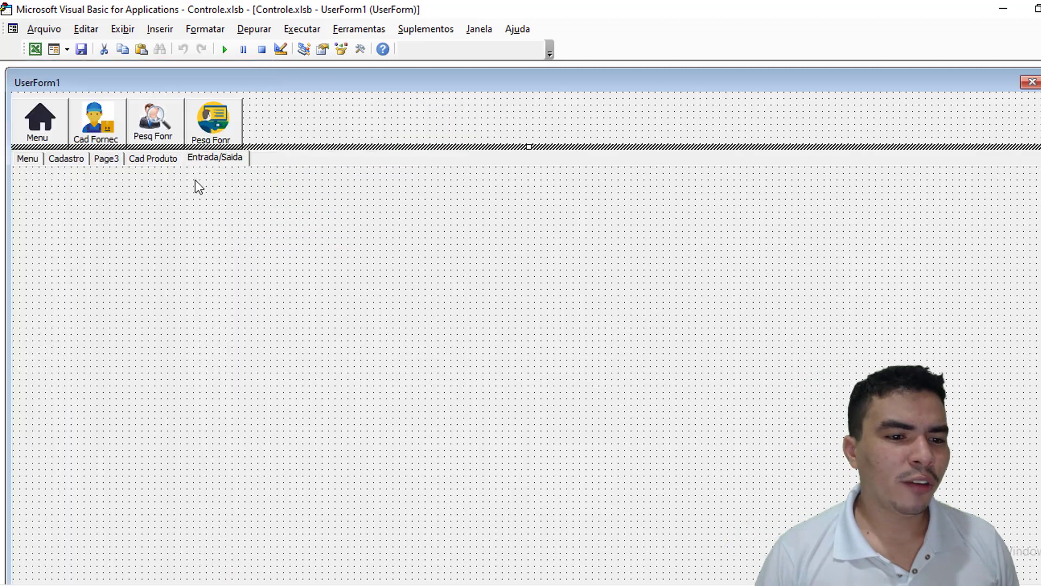
{"action": "key", "text": "ctrl+v"}
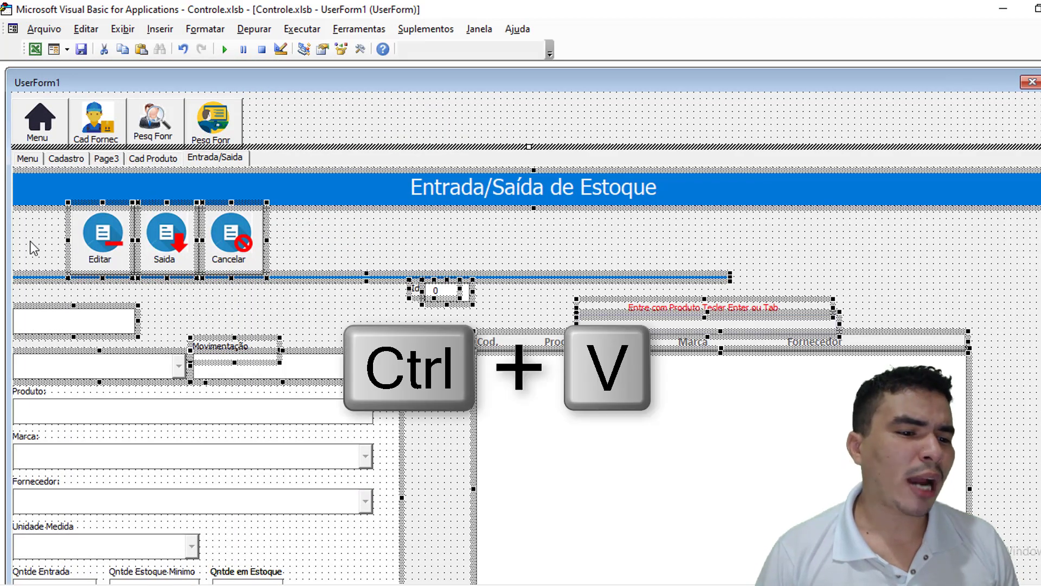
{"action": "left_click", "coordinate": [339, 236]}
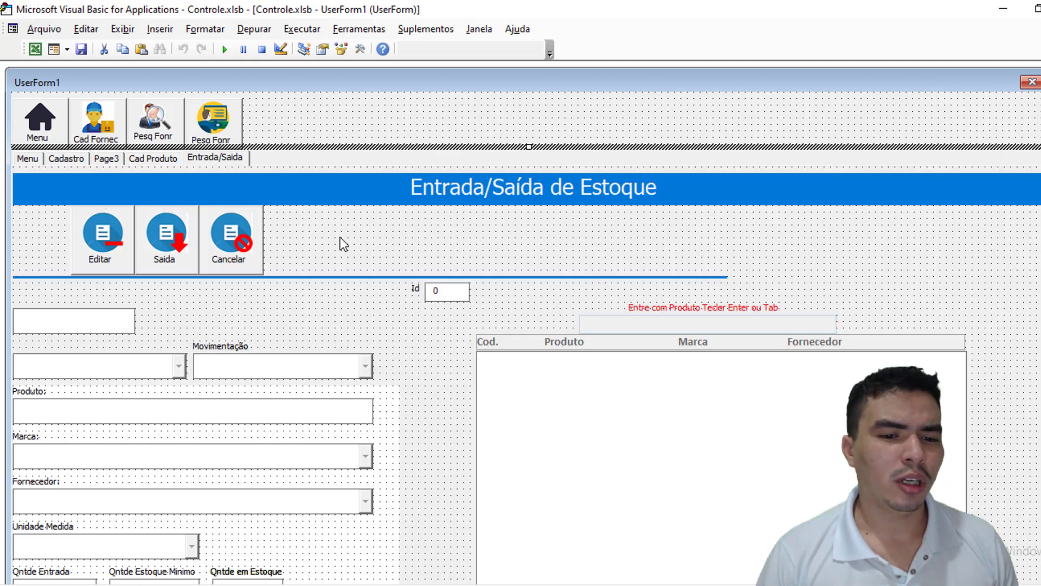
Step: Copy the Entrada button from Frm_Entrada_Saida and place it left of Editar on UserForm1
{"action": "left_click", "coordinate": [122, 28]}
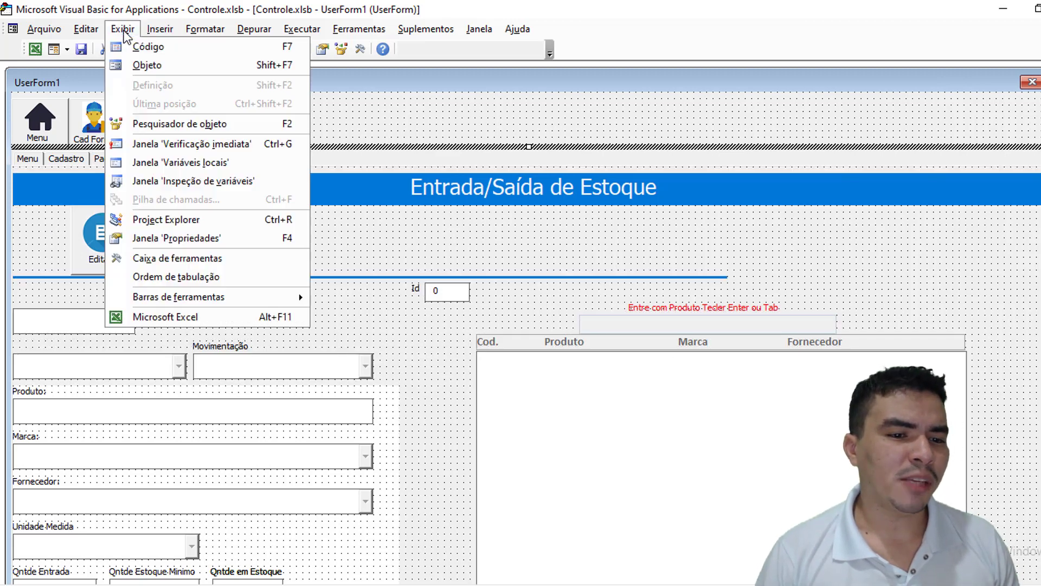
{"action": "left_click", "coordinate": [173, 217]}
{"action": "double_click", "coordinate": [80, 187]}
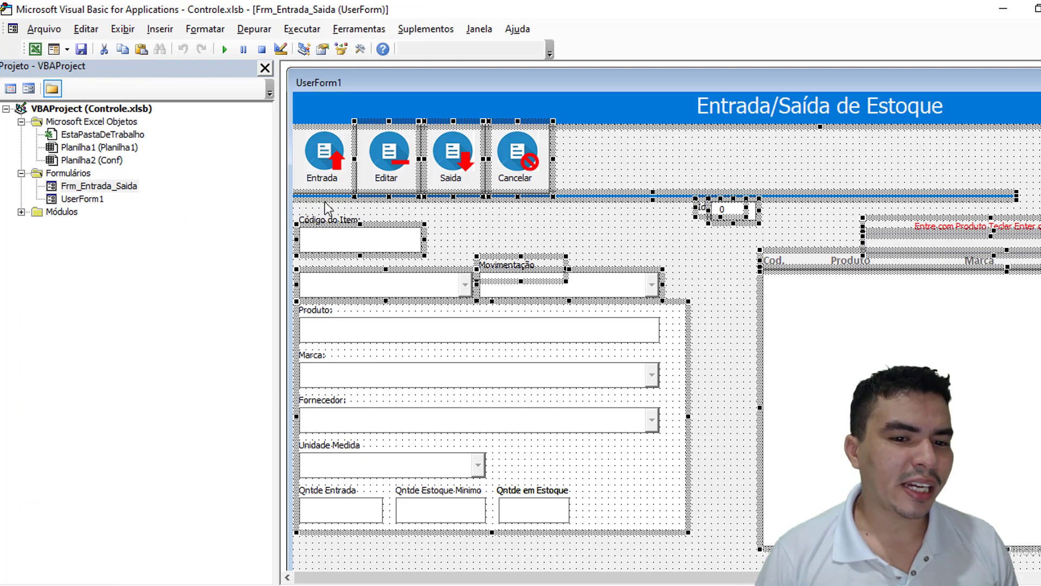
{"action": "left_click", "coordinate": [622, 164]}
{"action": "left_click", "coordinate": [318, 160]}
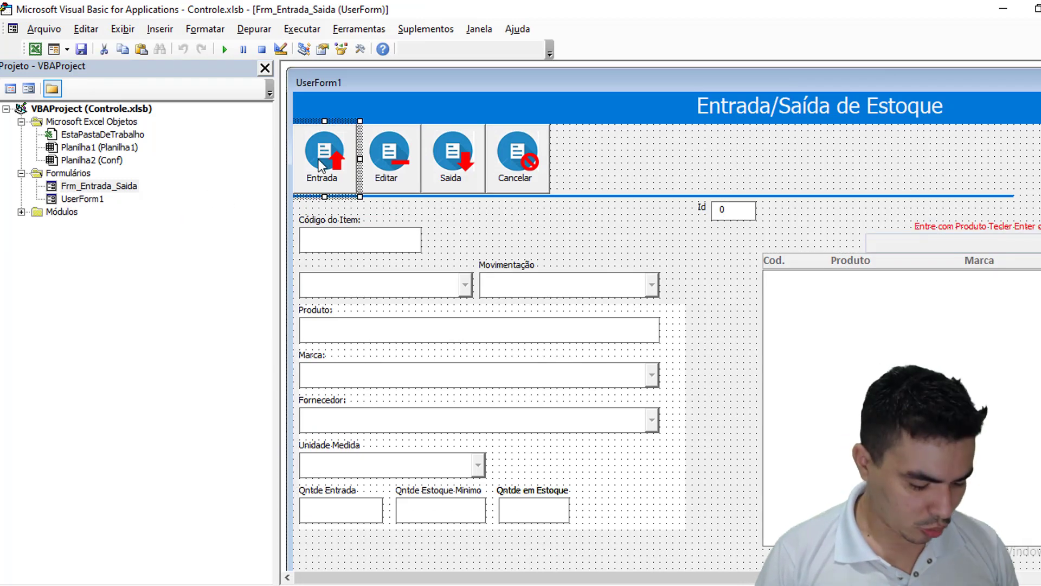
{"action": "double_click", "coordinate": [83, 199]}
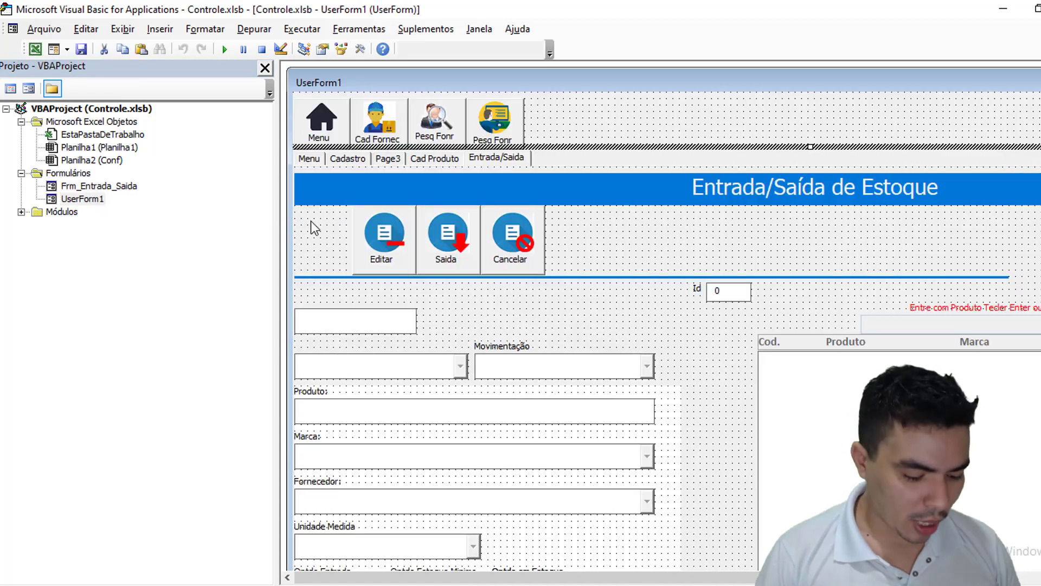
{"action": "key", "text": "ctrl+v"}
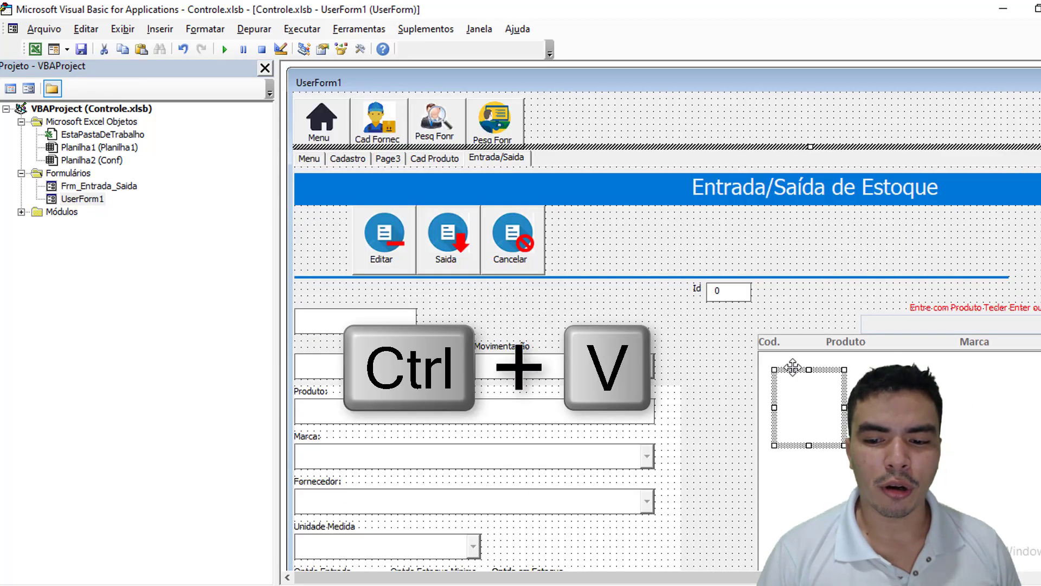
{"action": "left_click_drag", "start_coordinate": [792, 367], "coordinate": [440, 237]}
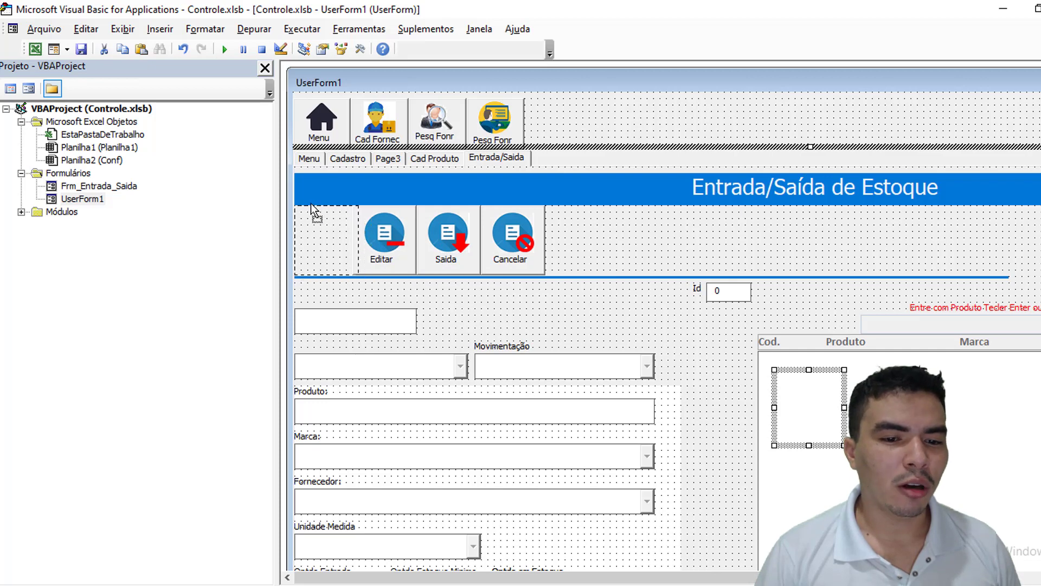
{"action": "left_click_drag", "start_coordinate": [333, 208], "coordinate": [308, 198]}
{"action": "left_click", "coordinate": [582, 110]}
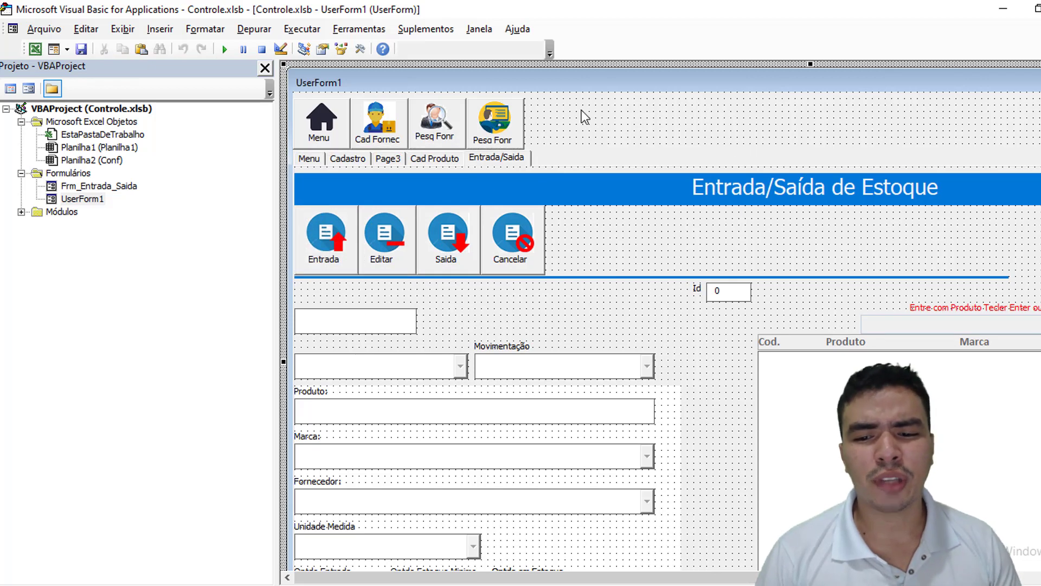
Step: Open Properties from the Movimentação combobox and read the code, Movimentação and frame control names
{"action": "right_click", "coordinate": [506, 365]}
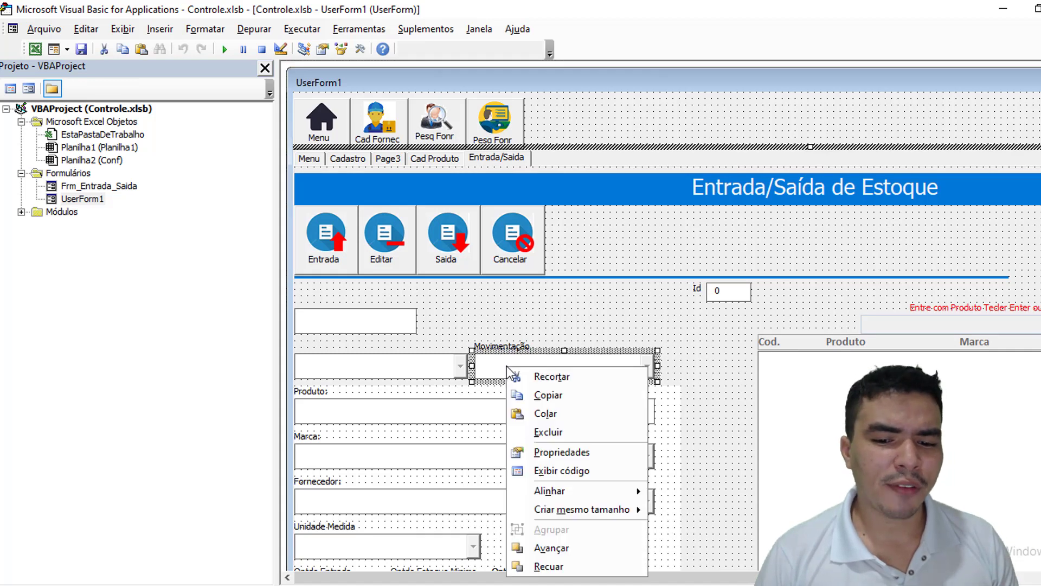
{"action": "left_click", "coordinate": [554, 453]}
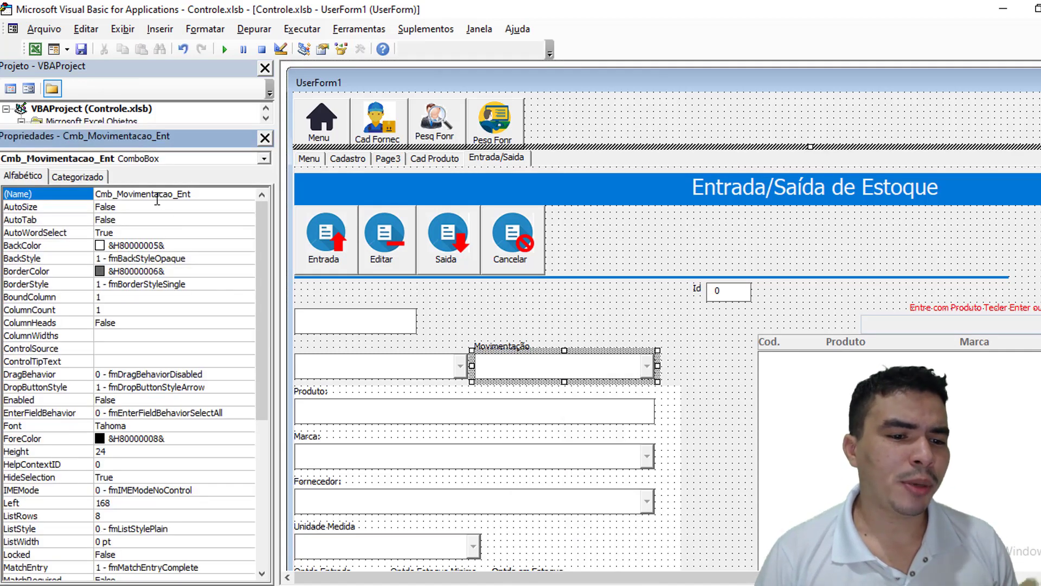
{"action": "left_click", "coordinate": [385, 321]}
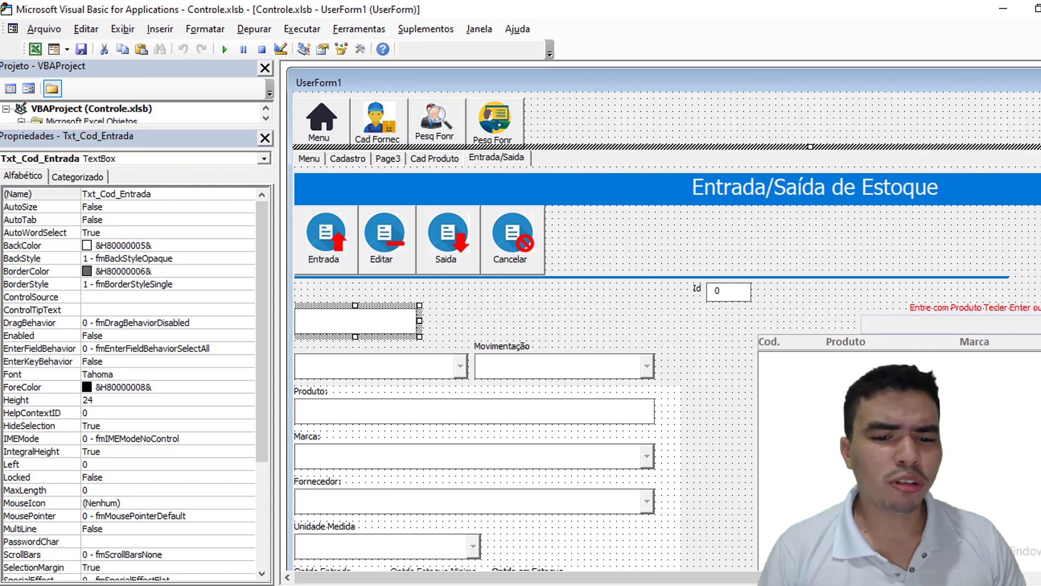
{"action": "scroll", "coordinate": [661, 325], "scroll_direction": "down", "scroll_amount": 3}
{"action": "left_click", "coordinate": [395, 264]}
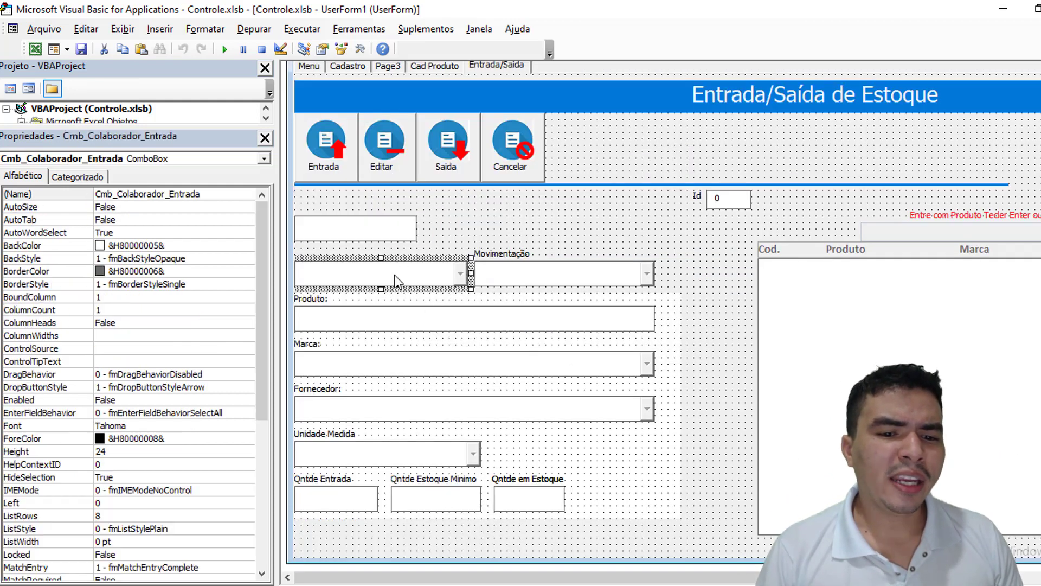
{"action": "left_click", "coordinate": [550, 287]}
{"action": "left_click", "coordinate": [520, 312]}
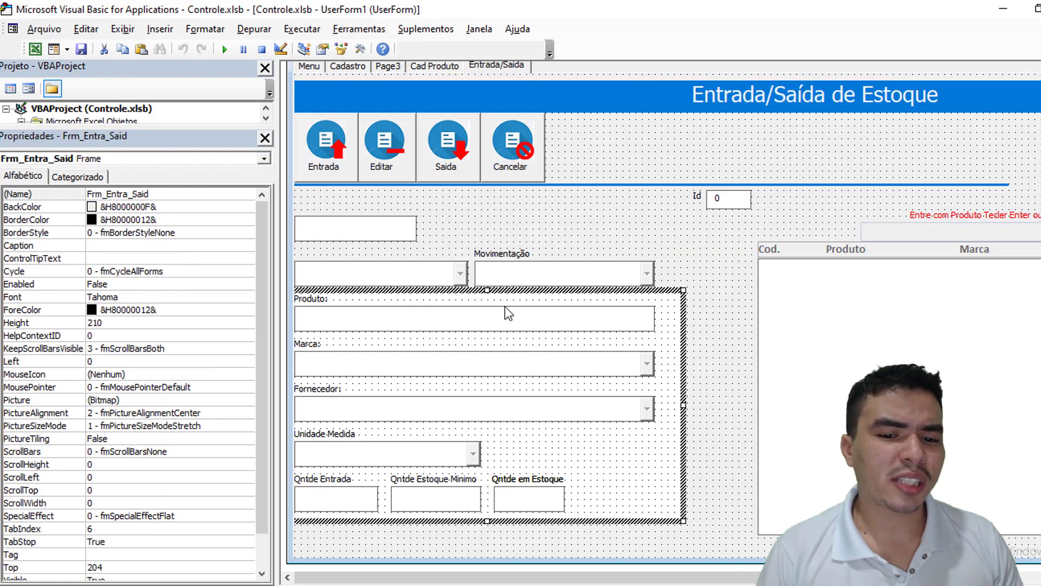
Step: Read the (Name) of the Produto, Marca, Fornecedor, Unidade Medida and three quantity boxes
{"action": "left_click", "coordinate": [493, 314]}
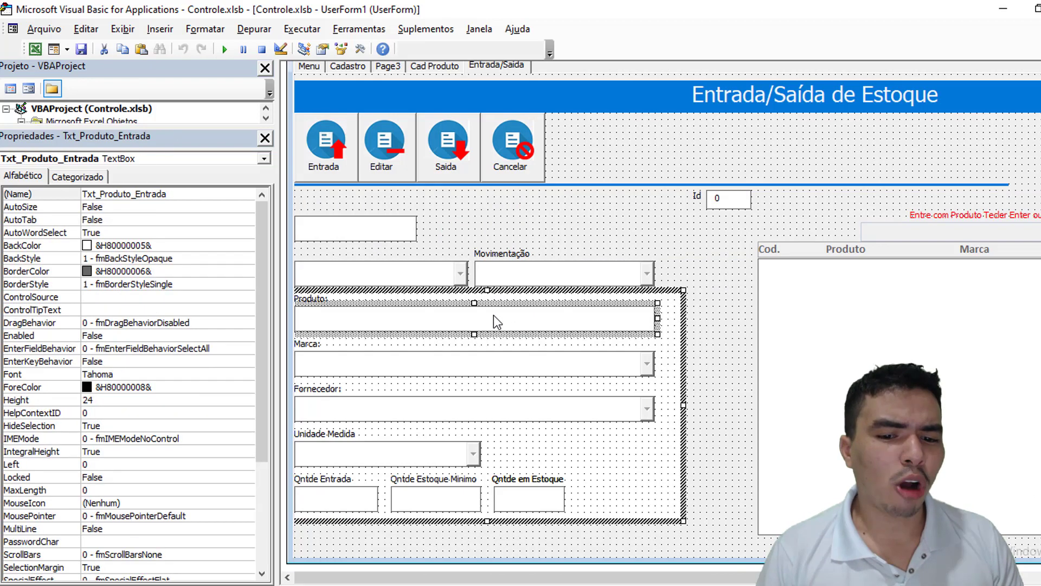
{"action": "left_click", "coordinate": [396, 362]}
{"action": "left_click", "coordinate": [392, 410]}
{"action": "left_click", "coordinate": [383, 450]}
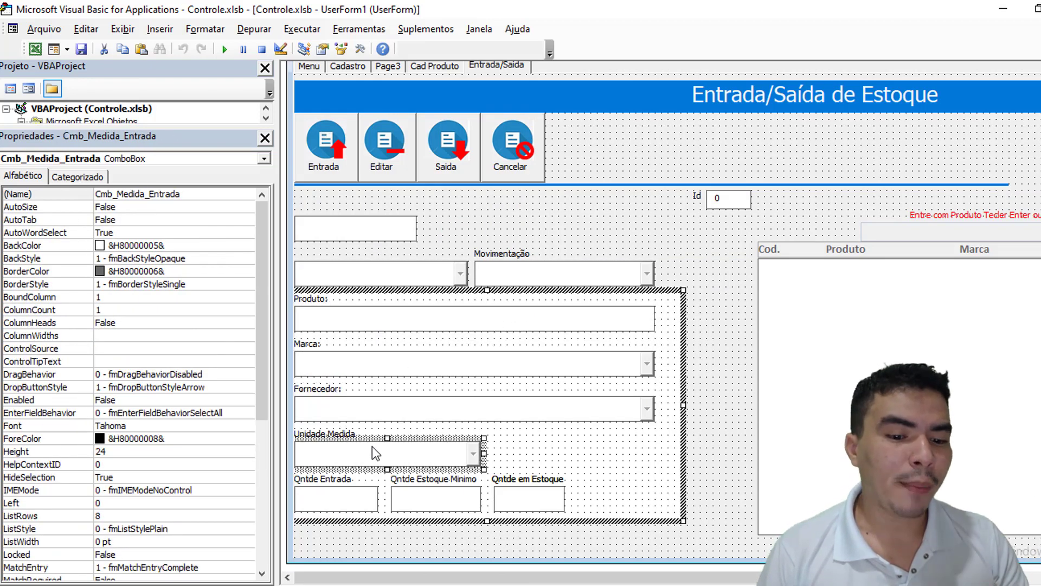
{"action": "left_click", "coordinate": [346, 500]}
{"action": "left_click", "coordinate": [417, 497]}
{"action": "left_click", "coordinate": [529, 503]}
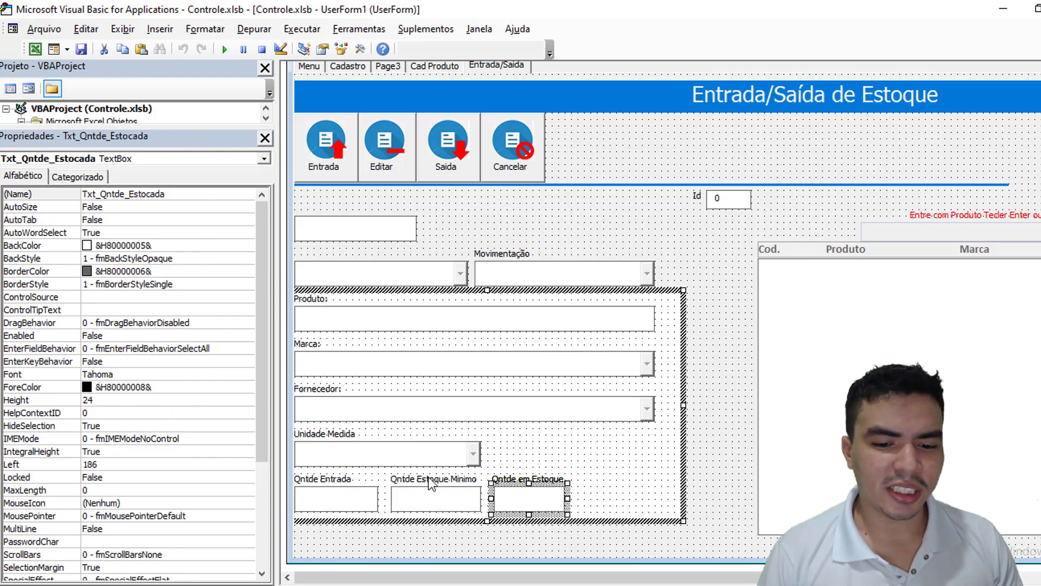
{"action": "left_click", "coordinate": [439, 504]}
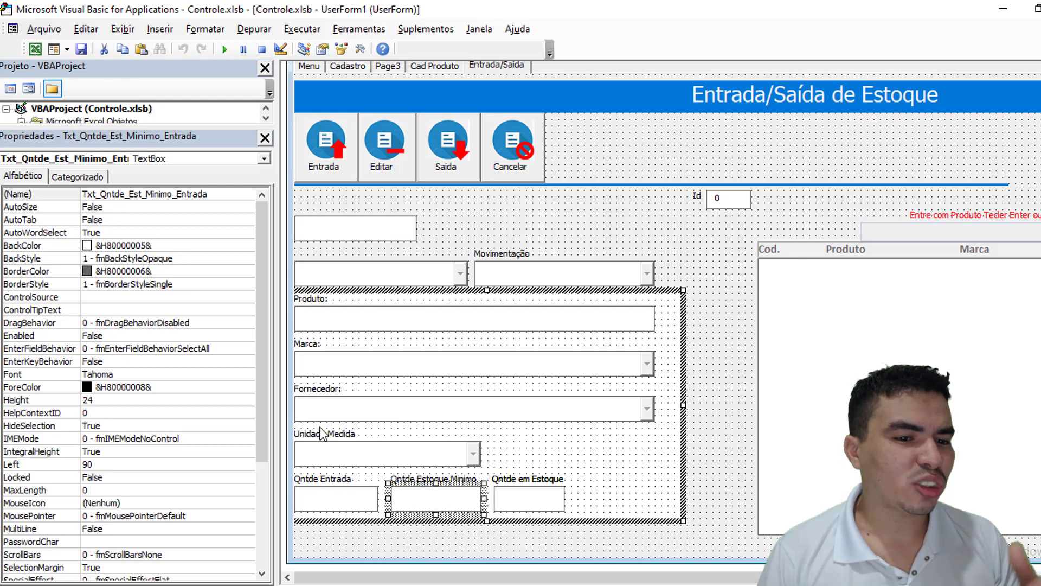
{"action": "left_click", "coordinate": [355, 497]}
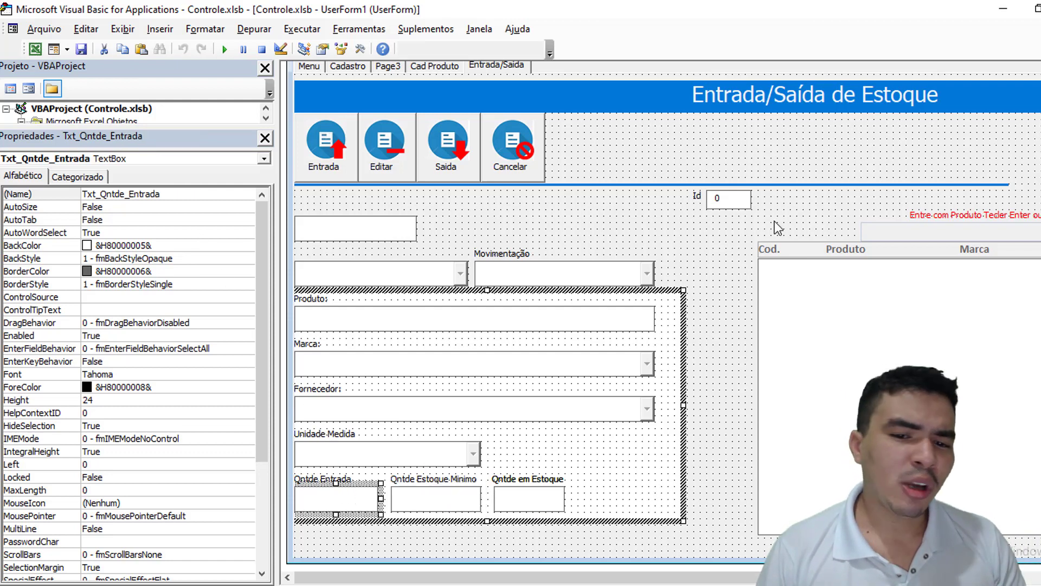
Step: Preview the form, then paste a copy of the Pesq Fonr button beside the top-row buttons
{"action": "left_click", "coordinate": [223, 51]}
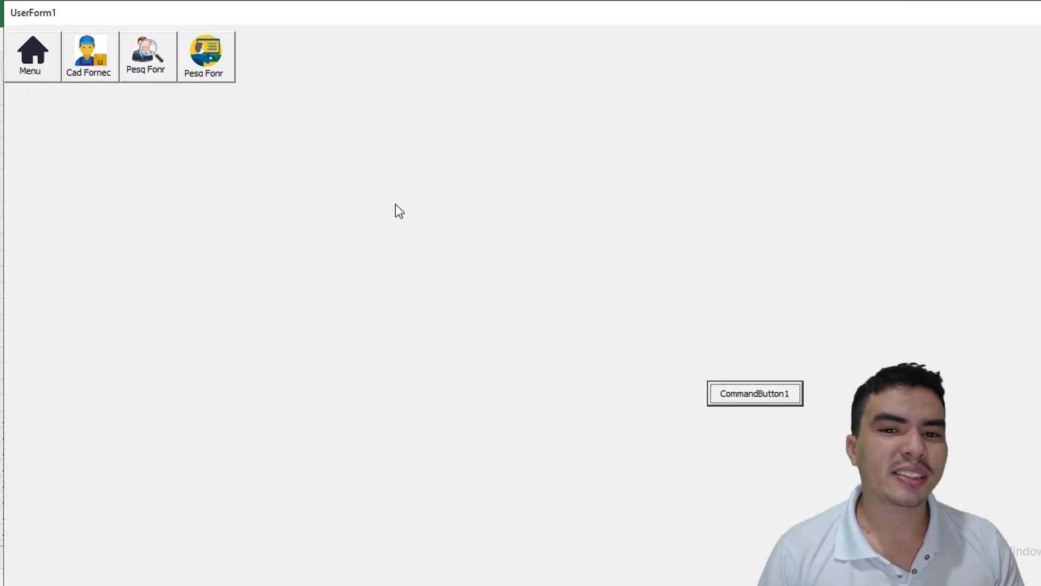
{"action": "key", "text": "alt+F4"}
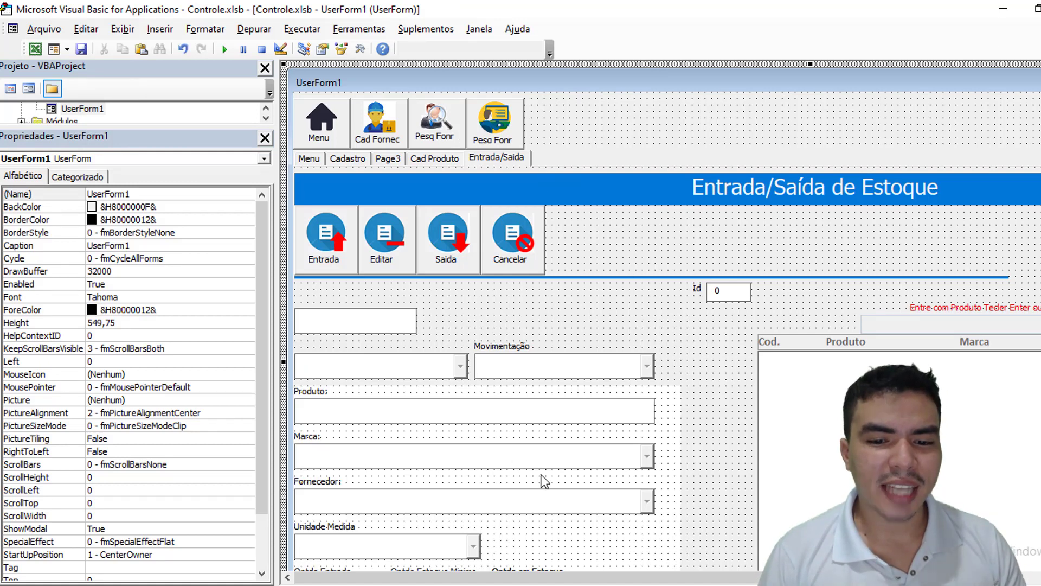
{"action": "left_click", "coordinate": [509, 128]}
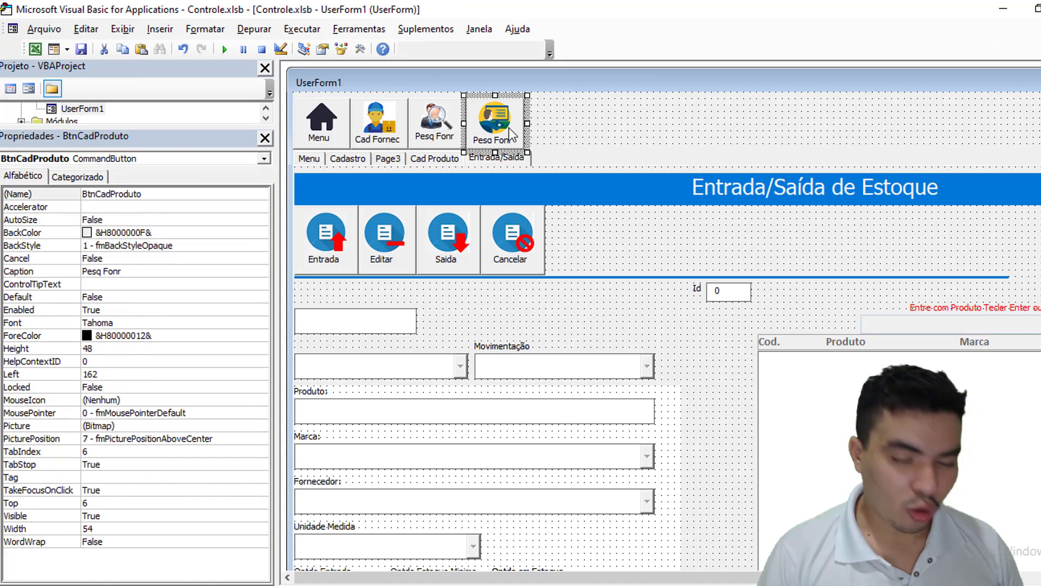
{"action": "left_click", "coordinate": [564, 132]}
{"action": "key", "text": "ctrl+v"}
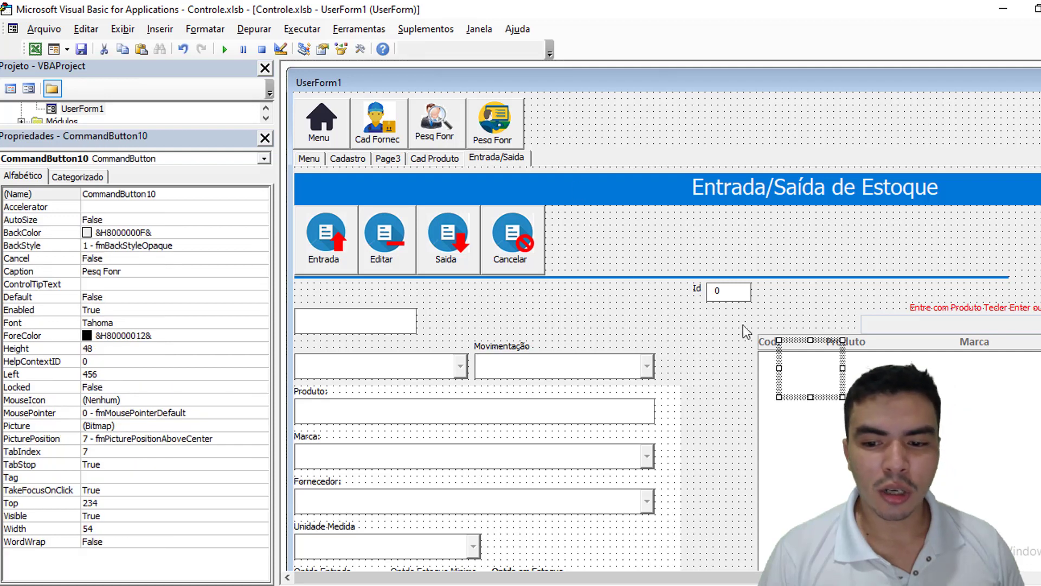
{"action": "mouse_move", "coordinate": [789, 338]}
{"action": "left_mouse_down"}
{"action": "mouse_move", "coordinate": [553, 101]}
{"action": "mouse_move", "coordinate": [537, 101]}
{"action": "left_mouse_up"}
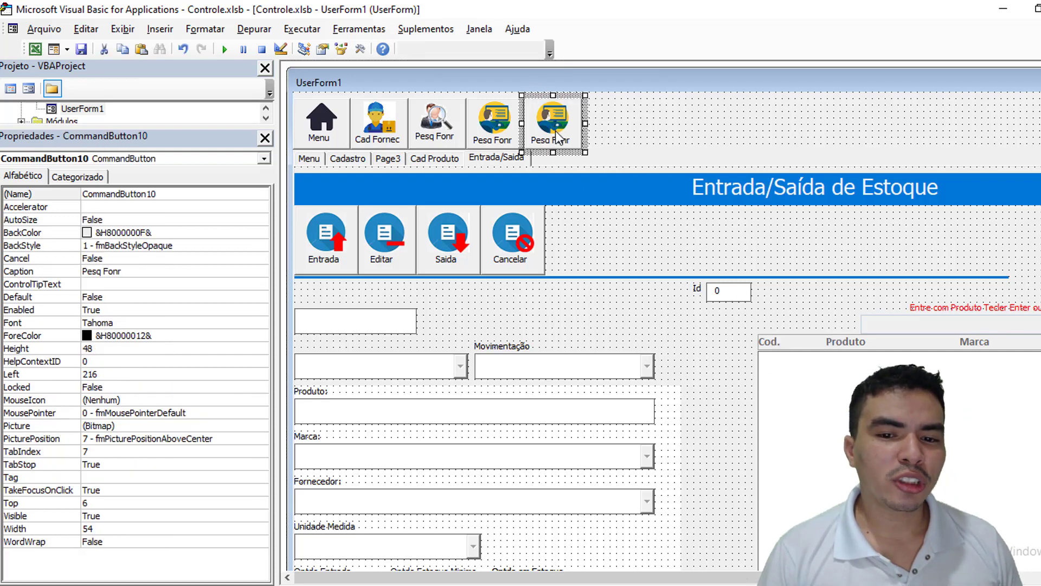
Step: Name the copied button BtnEntradaSaida and set its caption to Entrada/Saida
{"action": "right_click", "coordinate": [555, 134]}
{"action": "left_click", "coordinate": [610, 220]}
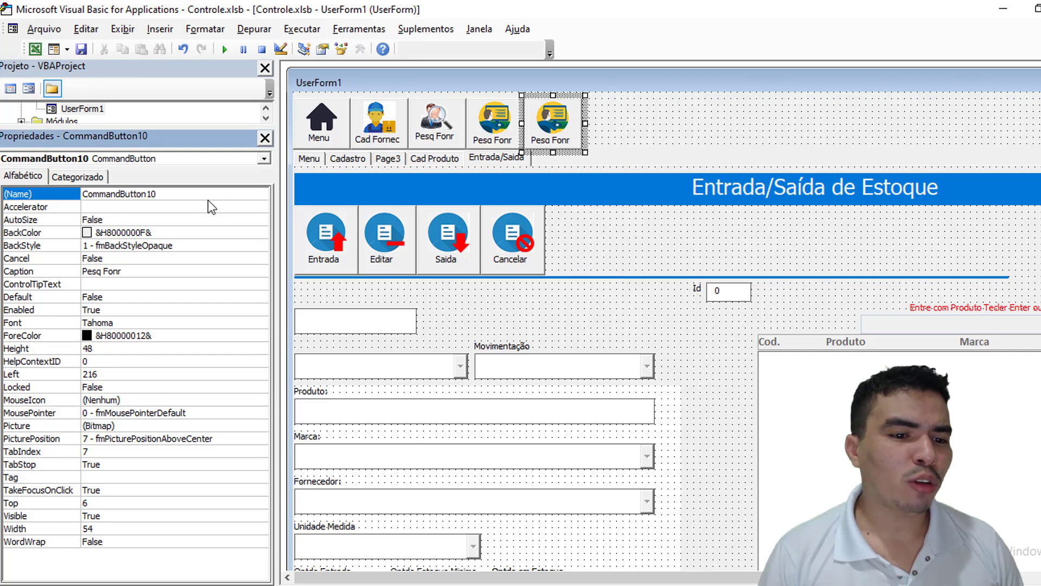
{"action": "left_click_drag", "start_coordinate": [207, 198], "coordinate": [82, 194]}
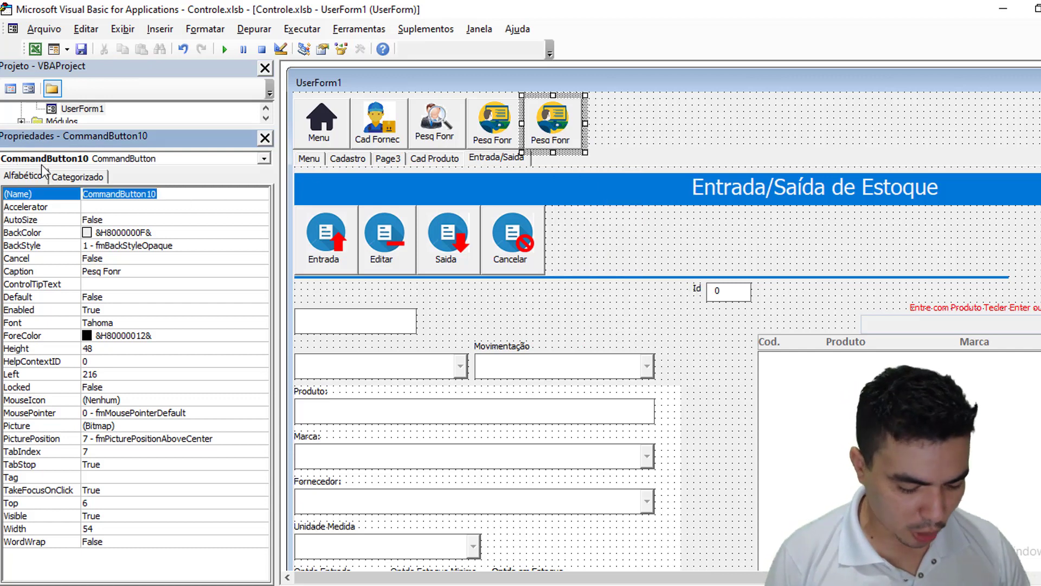
{"action": "type", "text": "Btn"}
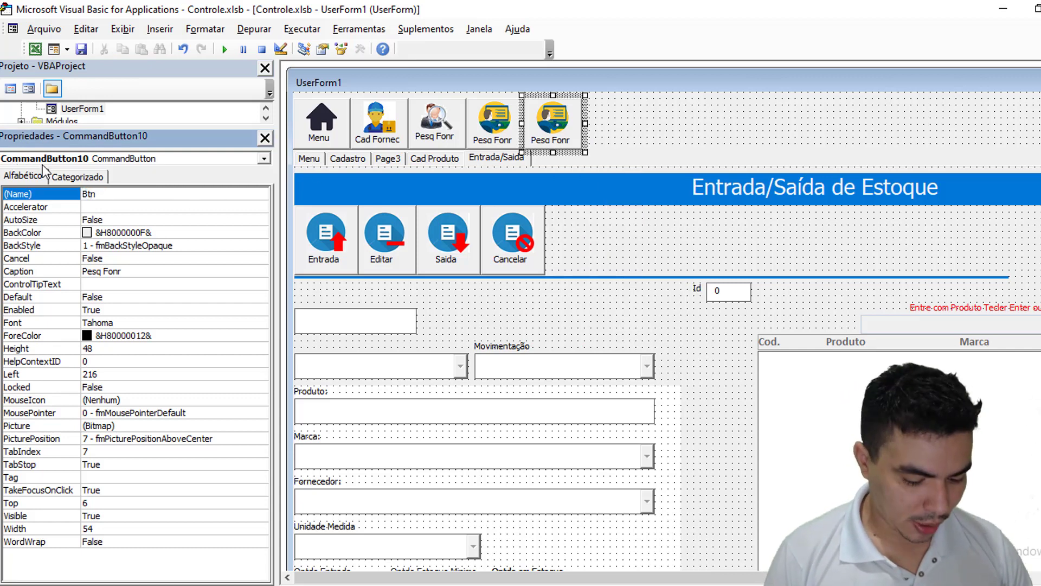
{"action": "type", "text": "Entrada"}
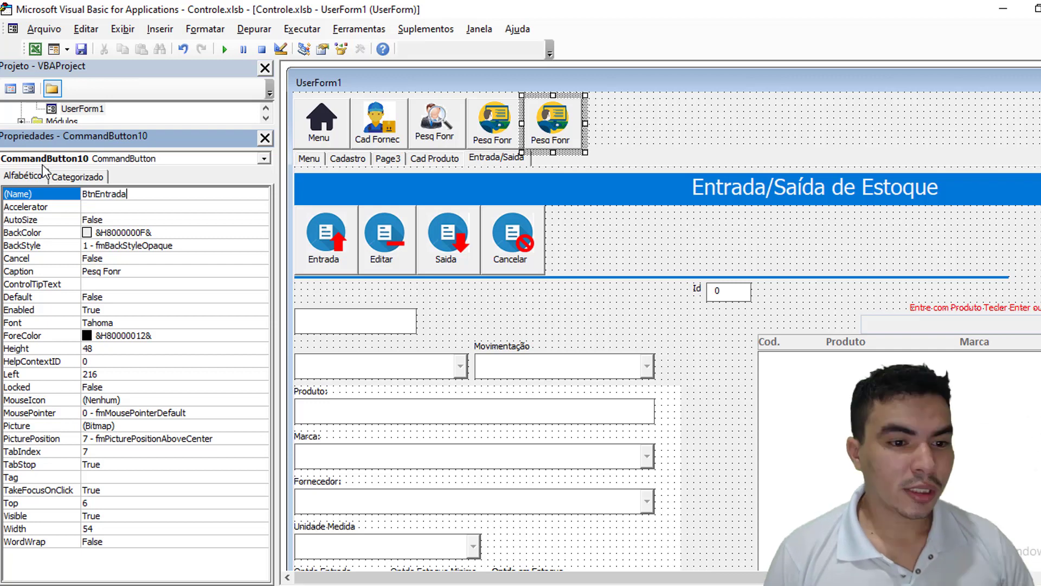
{"action": "type", "text": "Saida"}
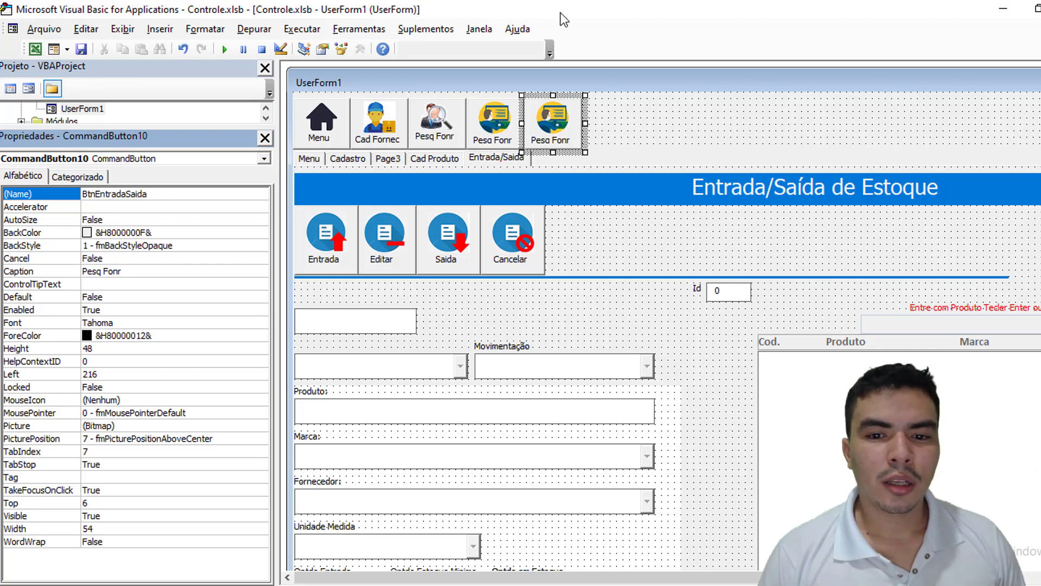
{"action": "left_click", "coordinate": [564, 124]}
{"action": "left_click", "coordinate": [564, 124]}
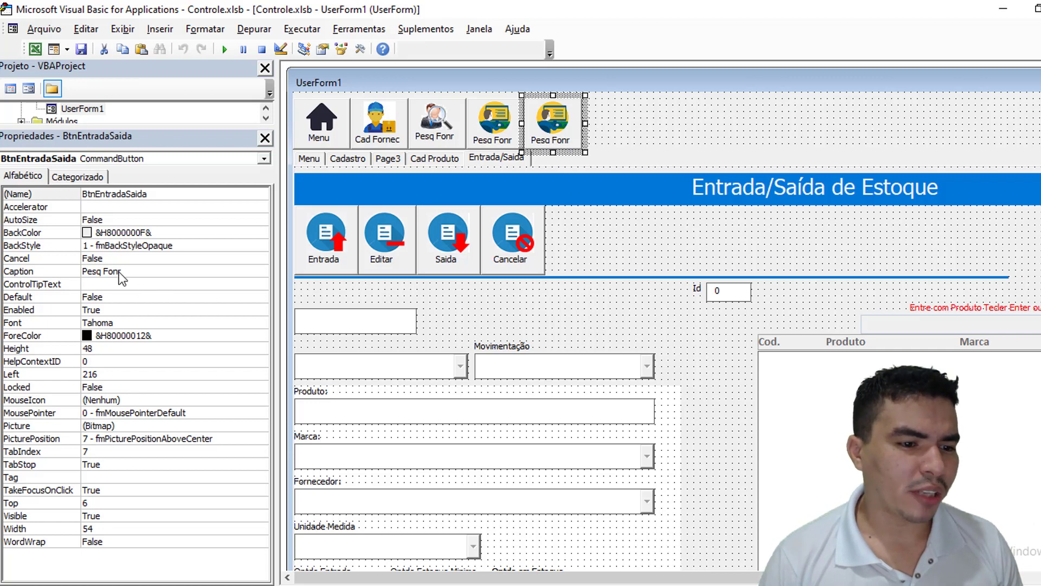
{"action": "left_click_drag", "start_coordinate": [122, 273], "coordinate": [45, 263]}
{"action": "type", "text": "E"}
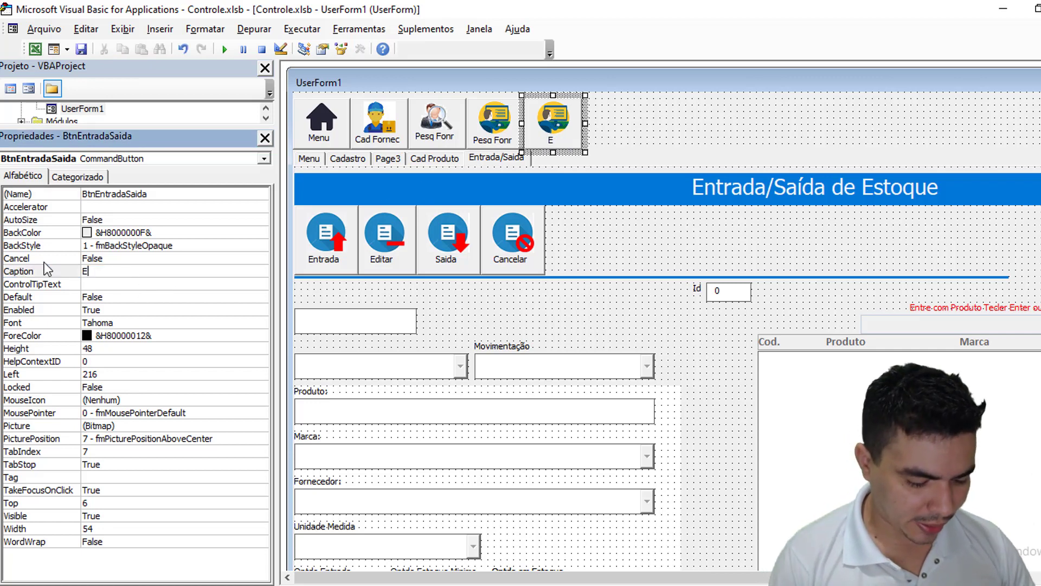
{"action": "type", "text": "ntrada/"}
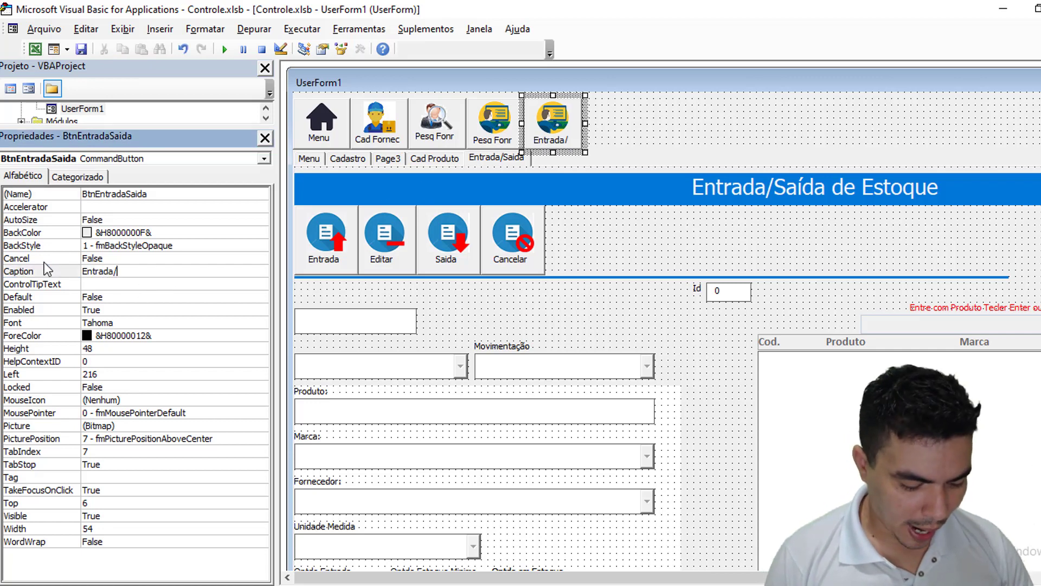
{"action": "type", "text": "Saida"}
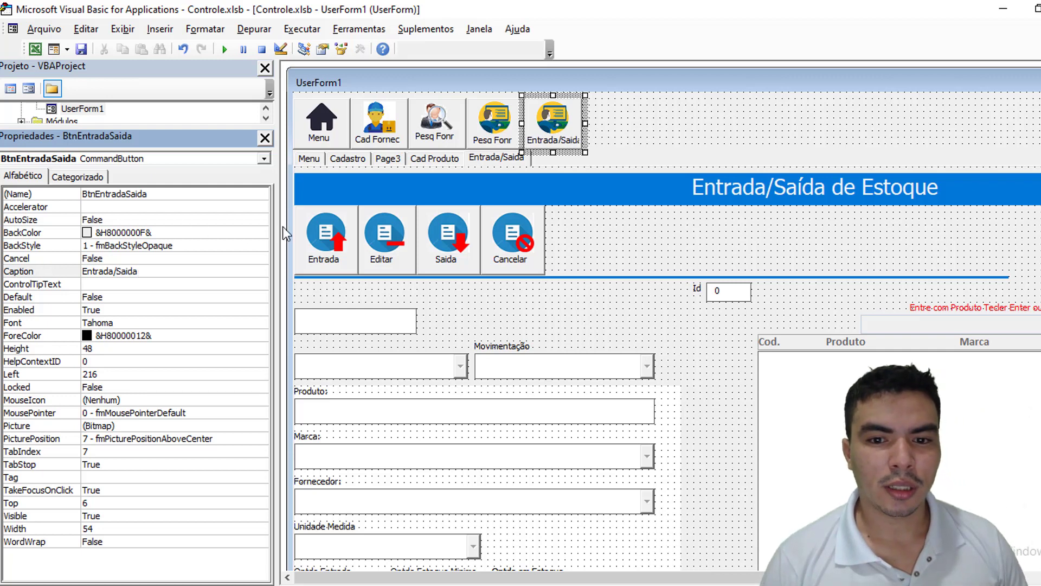
{"action": "left_click", "coordinate": [704, 86]}
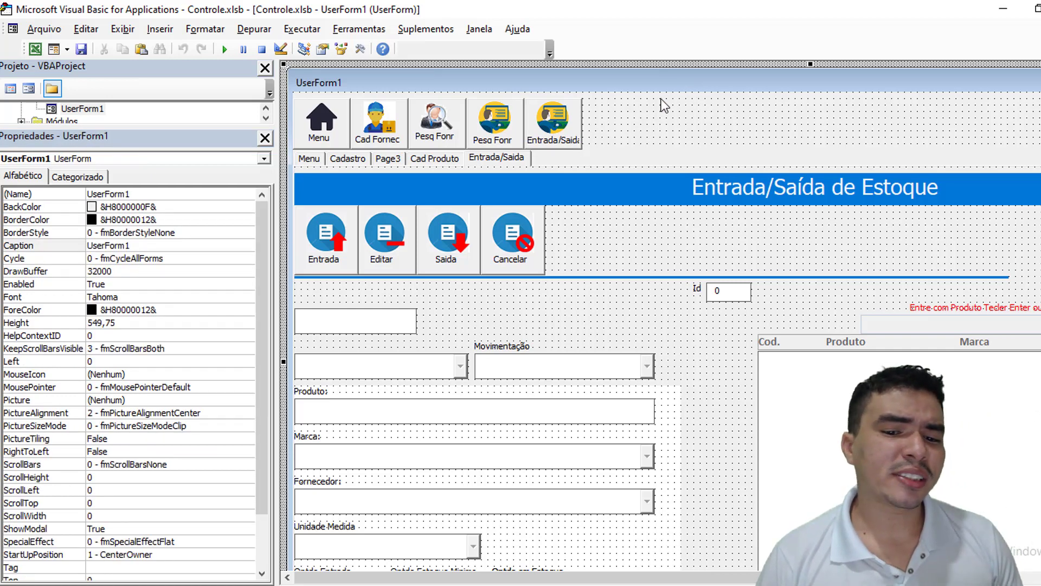
Step: Check the names of the product listbox and search box, then close the Properties window
{"action": "left_click", "coordinate": [803, 537]}
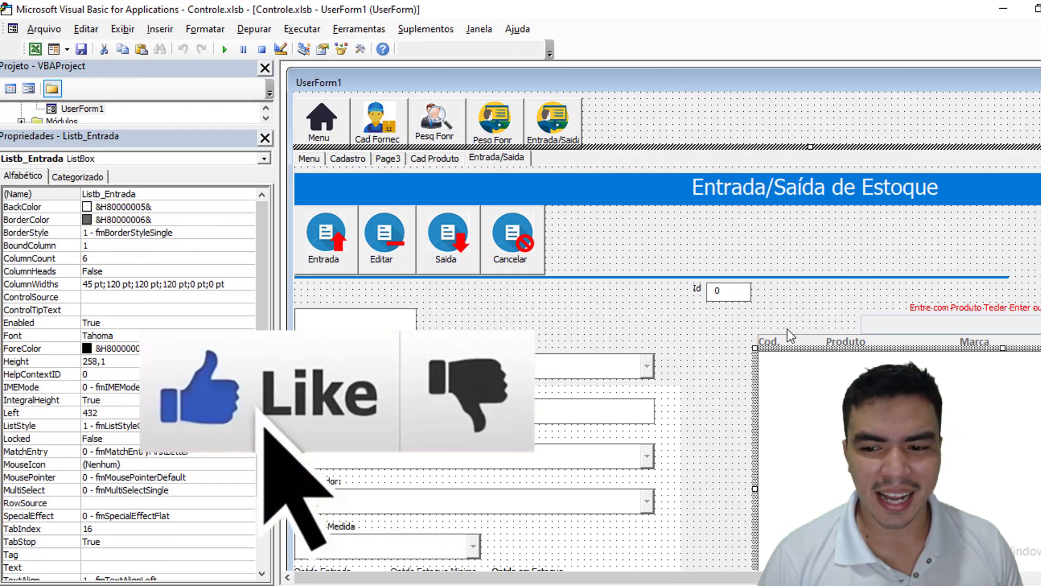
{"action": "left_click", "coordinate": [867, 324]}
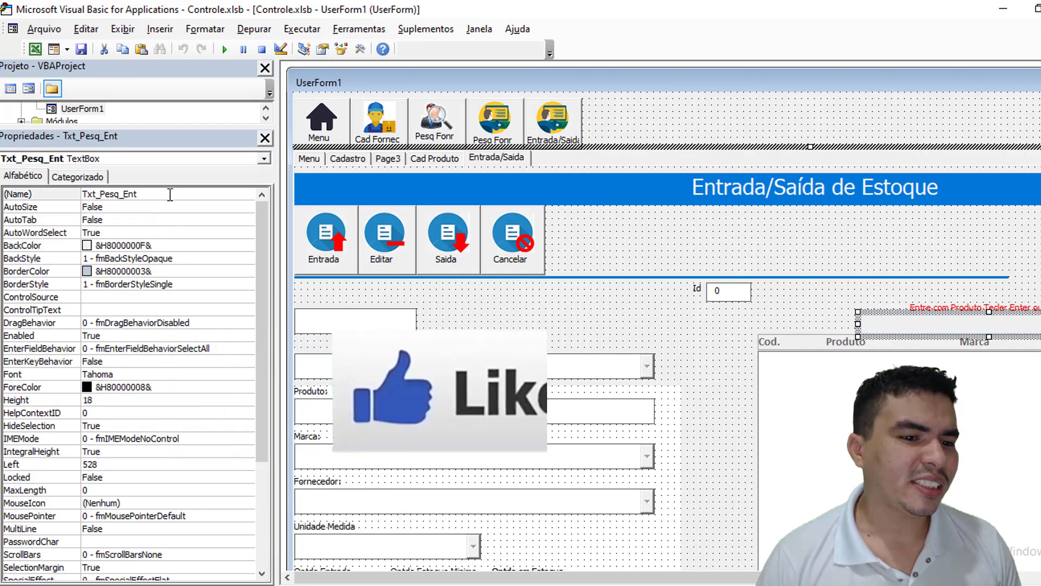
{"action": "left_click", "coordinate": [265, 137]}
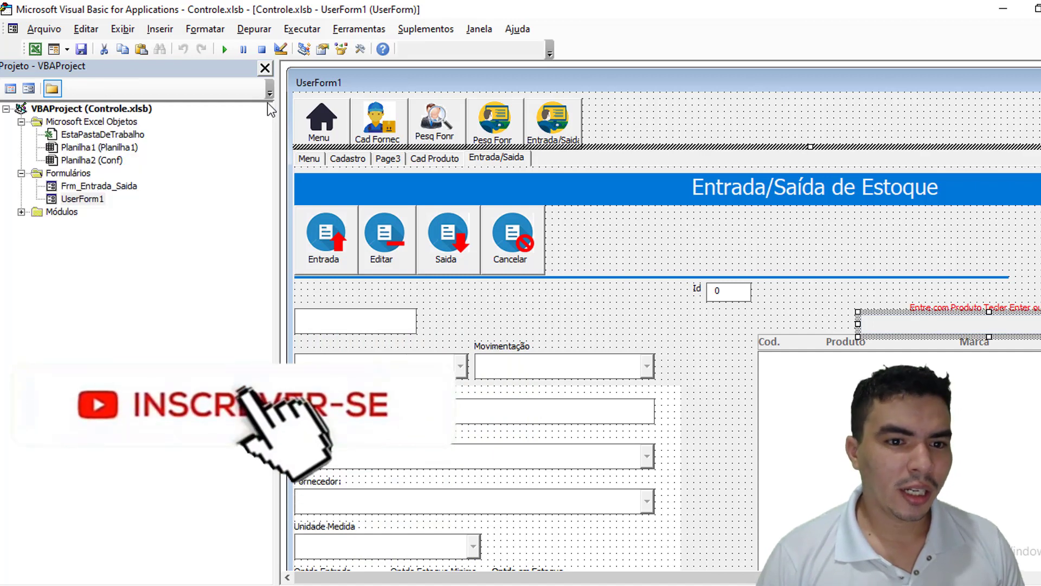
Step: Run the form and try the product registration page and the new Entrada/Saida button
{"action": "left_click", "coordinate": [264, 67]}
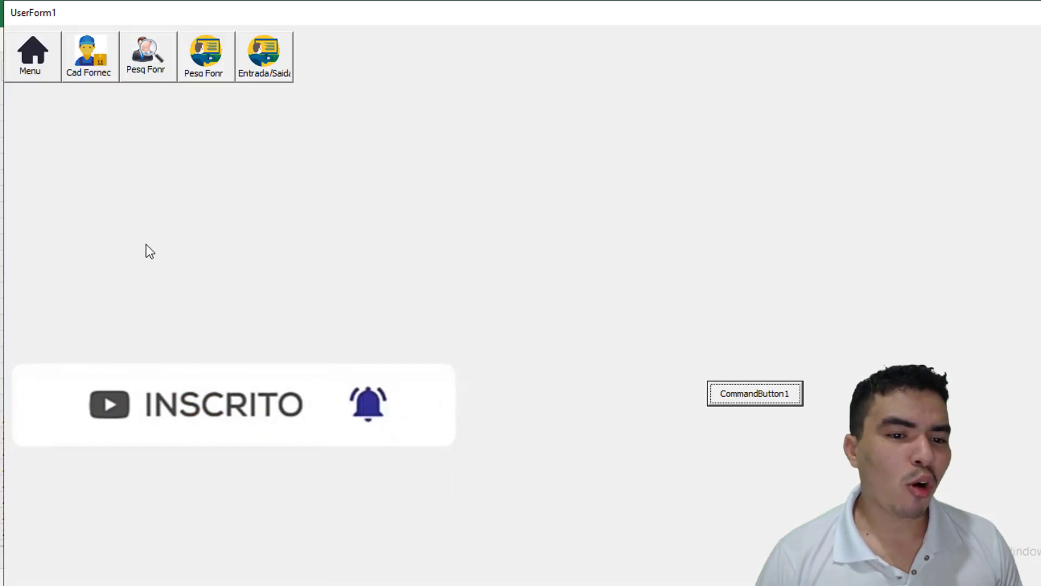
{"action": "left_click", "coordinate": [222, 73]}
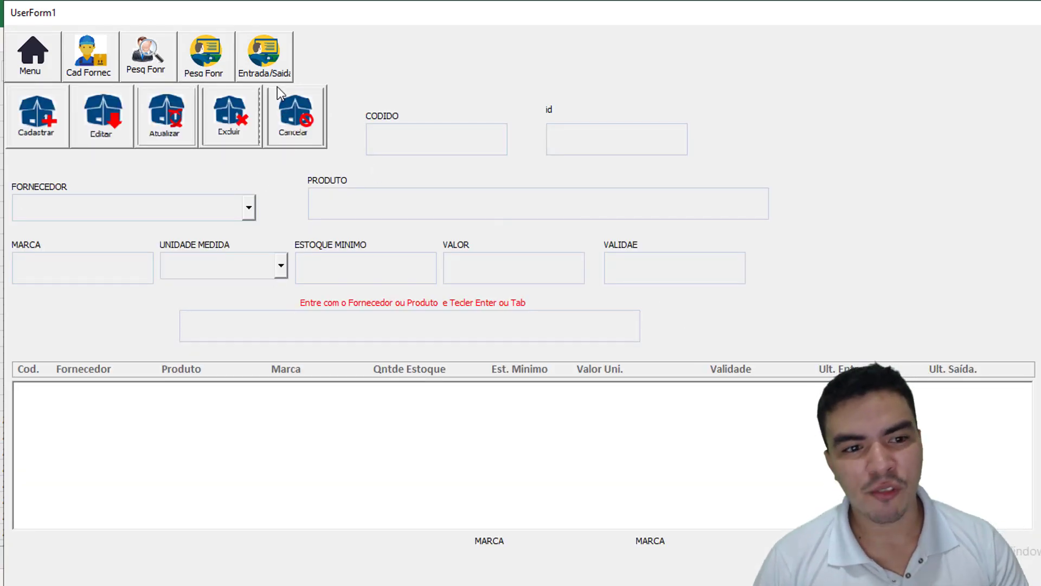
{"action": "left_click", "coordinate": [276, 60]}
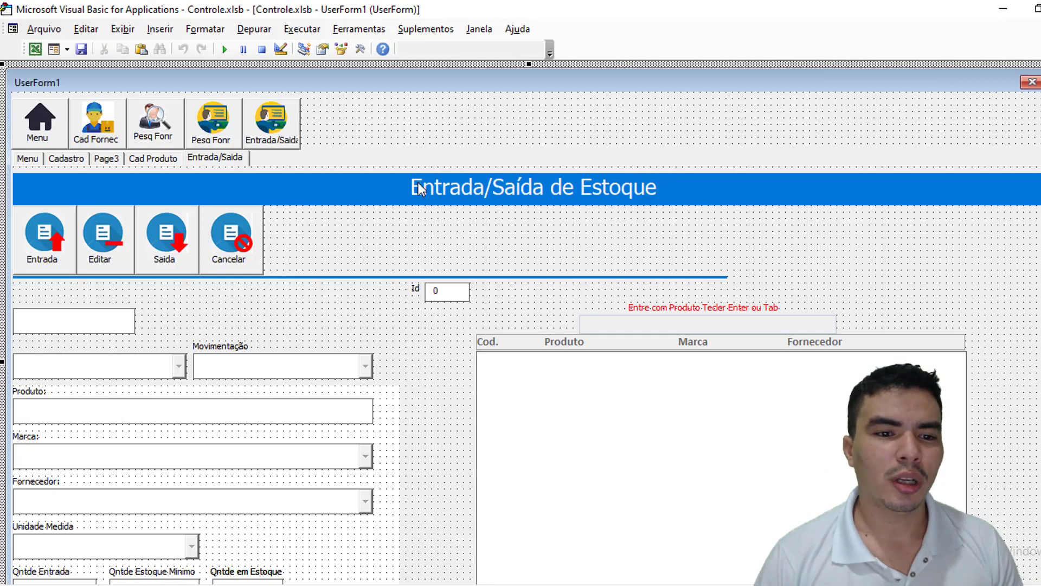
Step: Make BtnEntradaSaida_Click set Me.MultiPage1.Value = 4, then run the form
{"action": "double_click", "coordinate": [278, 136]}
{"action": "type", "text": "me"}
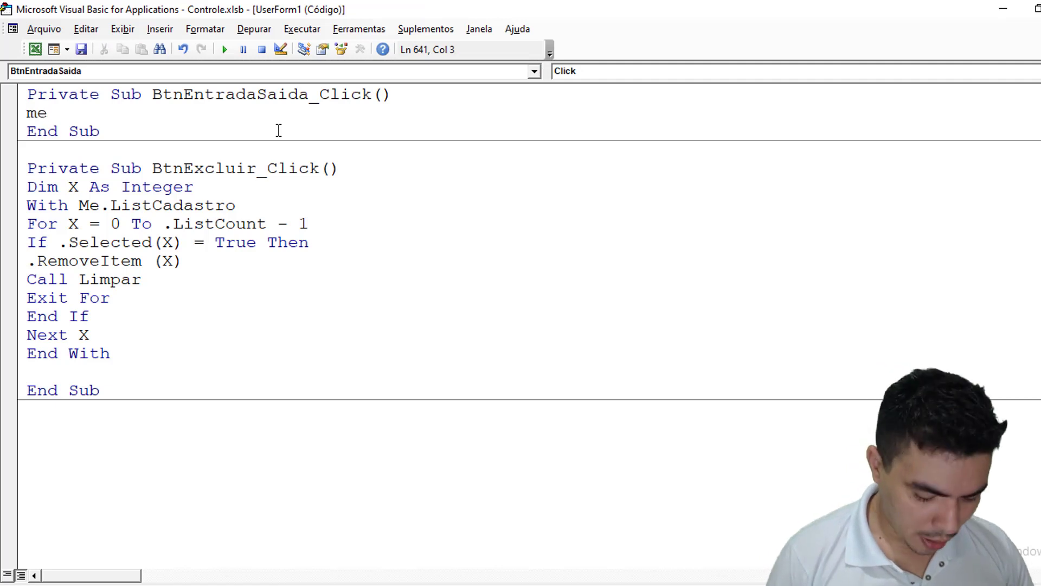
{"action": "type", "text": ".mul"}
{"action": "key", "text": "Tab"}
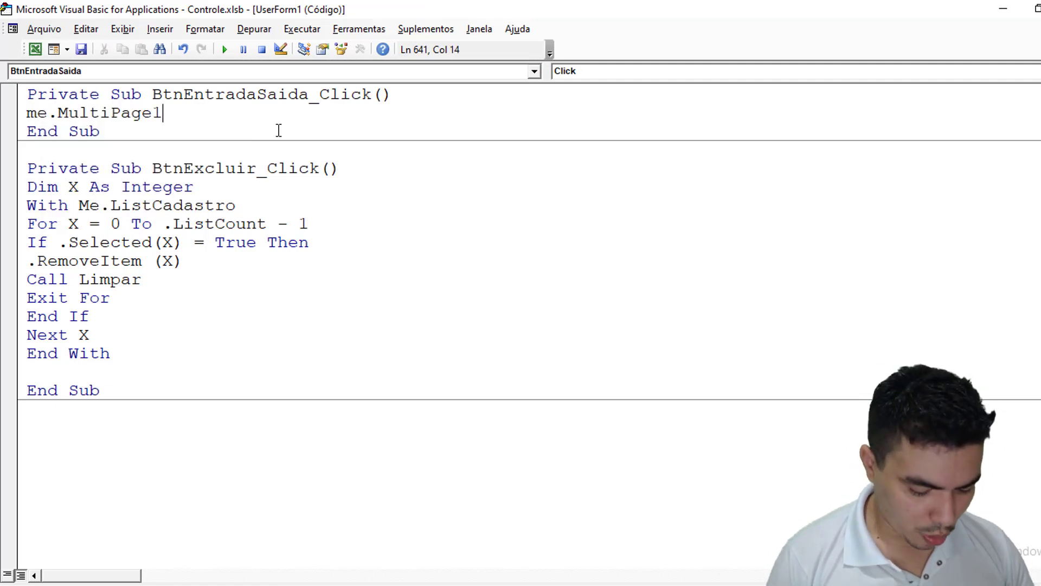
{"action": "type", "text": ".va"}
{"action": "key", "text": "Tab"}
{"action": "type", "text": "="}
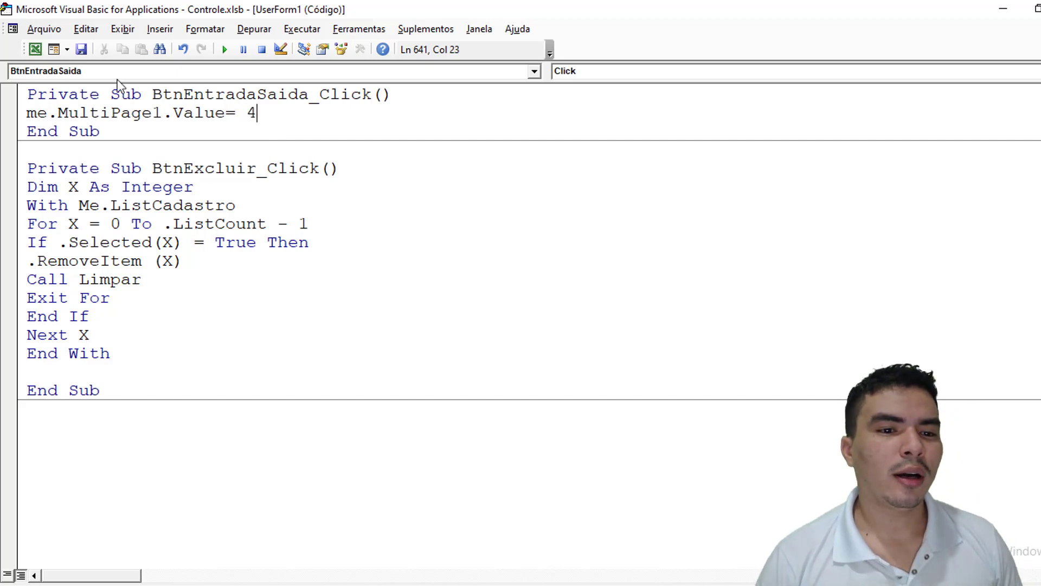
{"action": "left_click", "coordinate": [220, 49]}
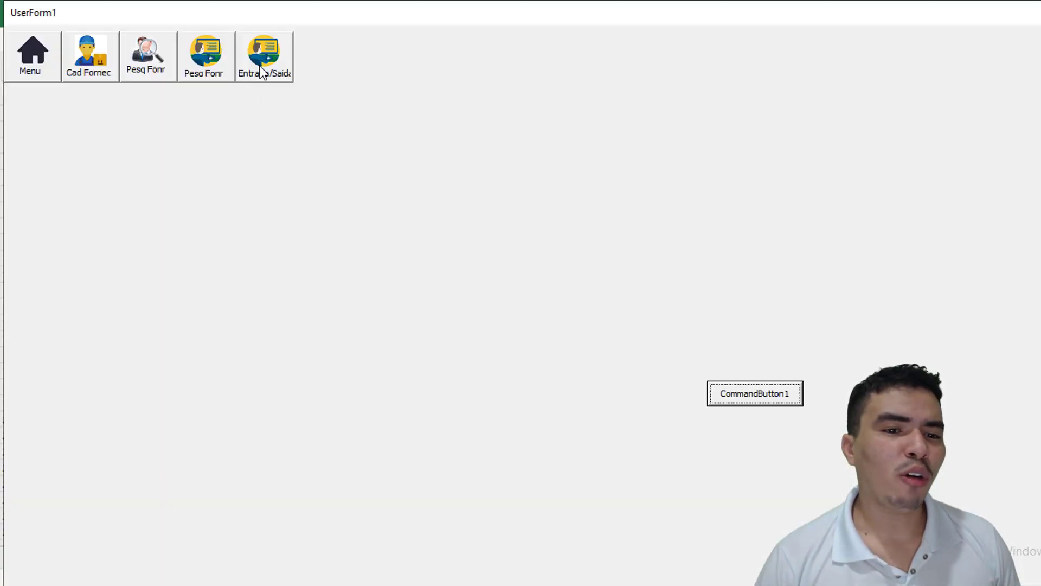
Step: On the running form, show the Entrada/Saída de Estoque page and click into its product search box
{"action": "left_click", "coordinate": [264, 61]}
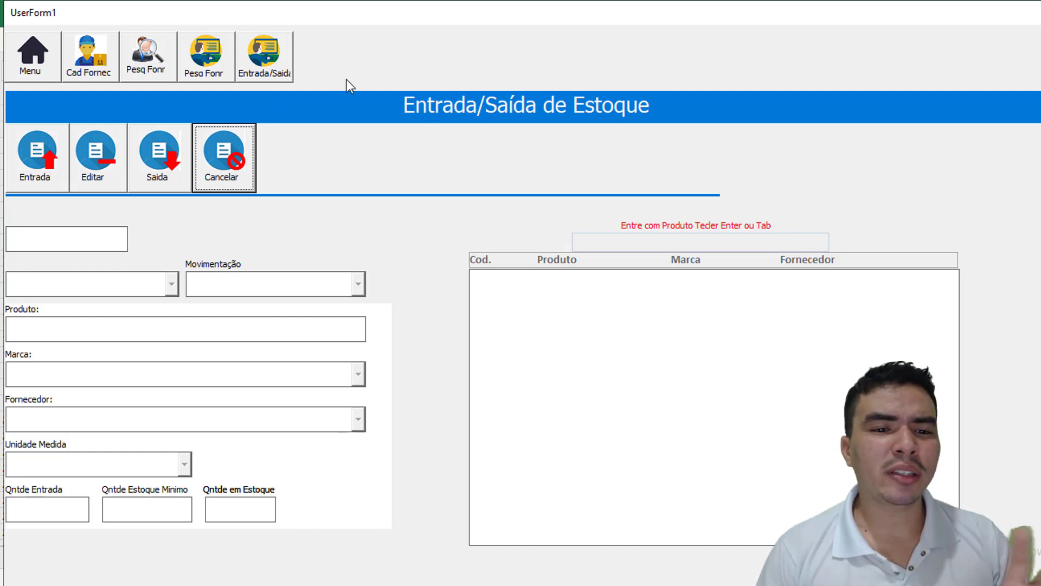
{"action": "left_click", "coordinate": [641, 241]}
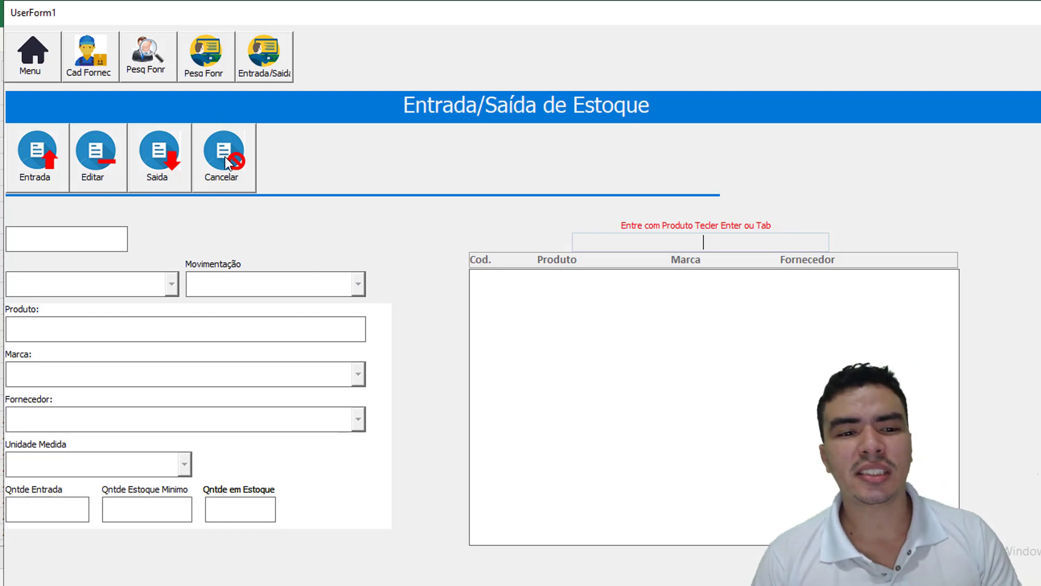
Step: Stop the form and inspect the Txt_Pesq_Ent search box and Listb_Entrada listbox properties
{"action": "left_click", "coordinate": [1030, 12]}
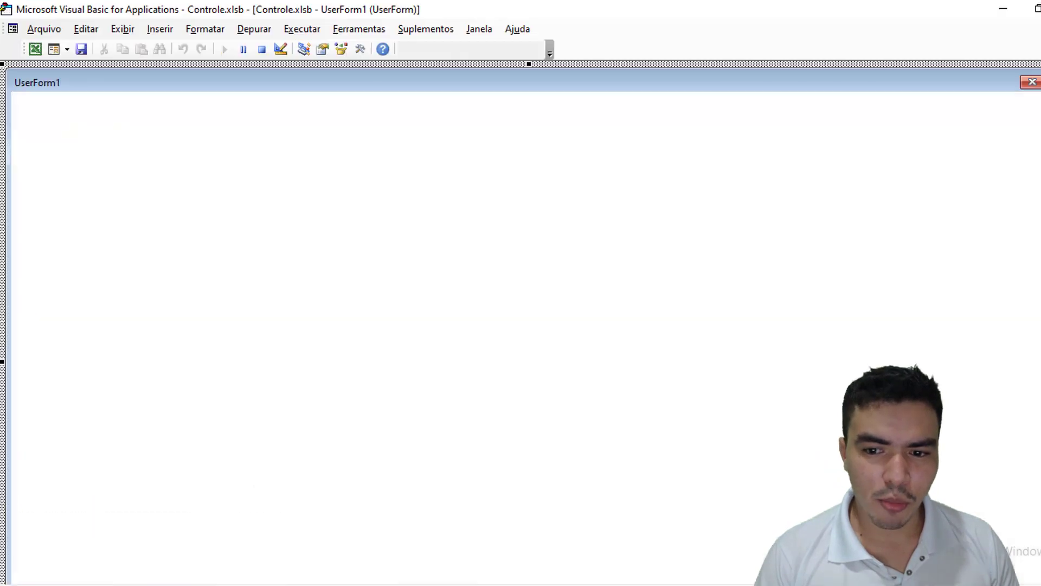
{"action": "right_click", "coordinate": [701, 327]}
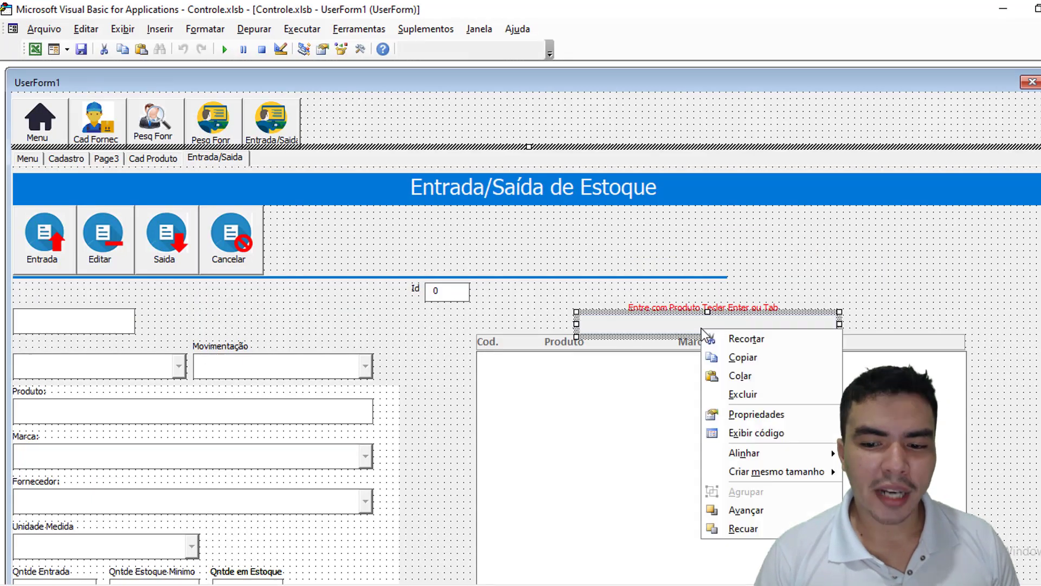
{"action": "left_click", "coordinate": [758, 413]}
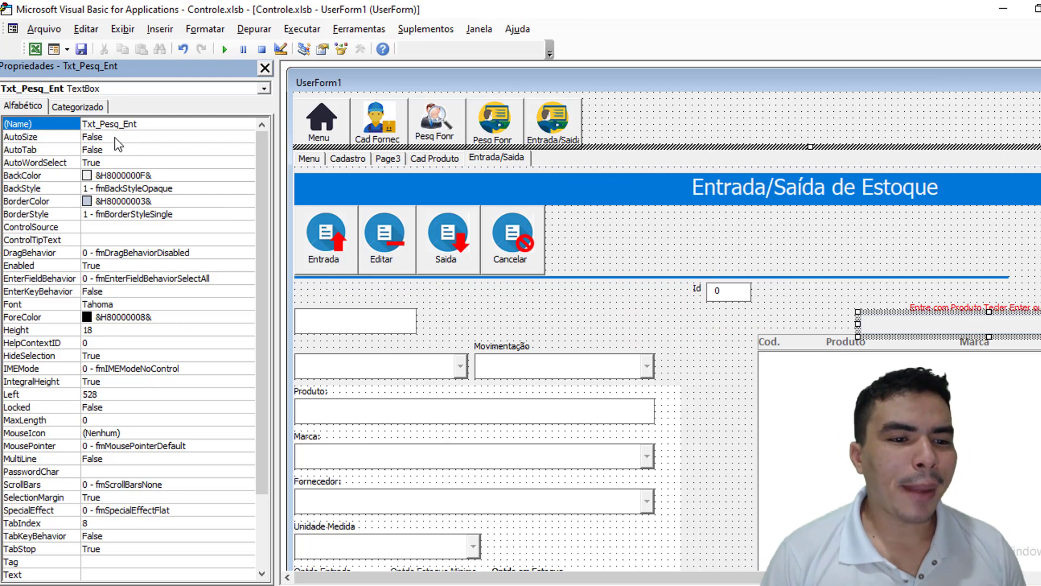
{"action": "left_click", "coordinate": [807, 444]}
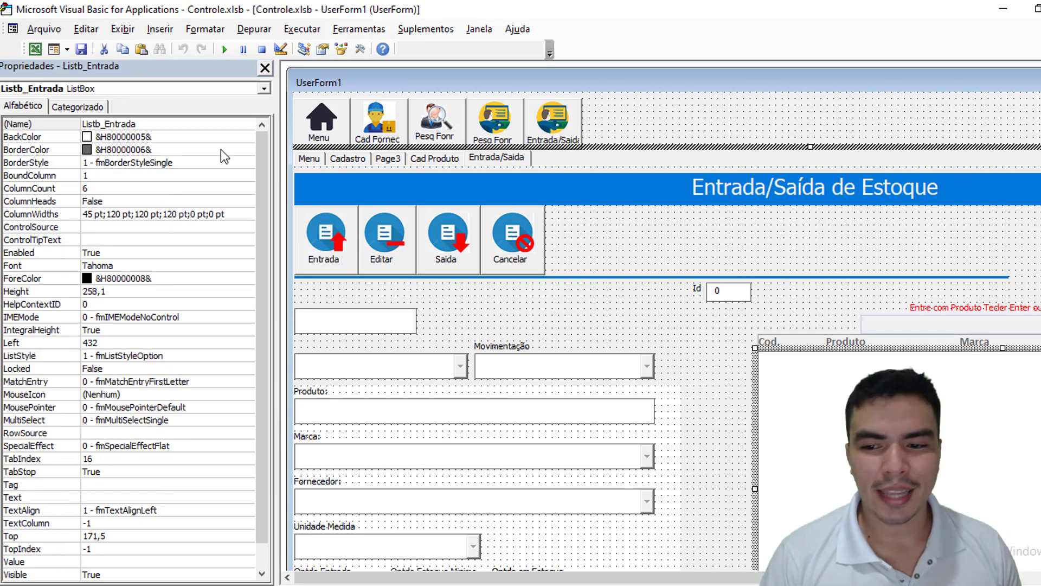
Step: Open the Cad Produto search box's TxtConsulta_Cad_AfterUpdate code
{"action": "left_click", "coordinate": [434, 160]}
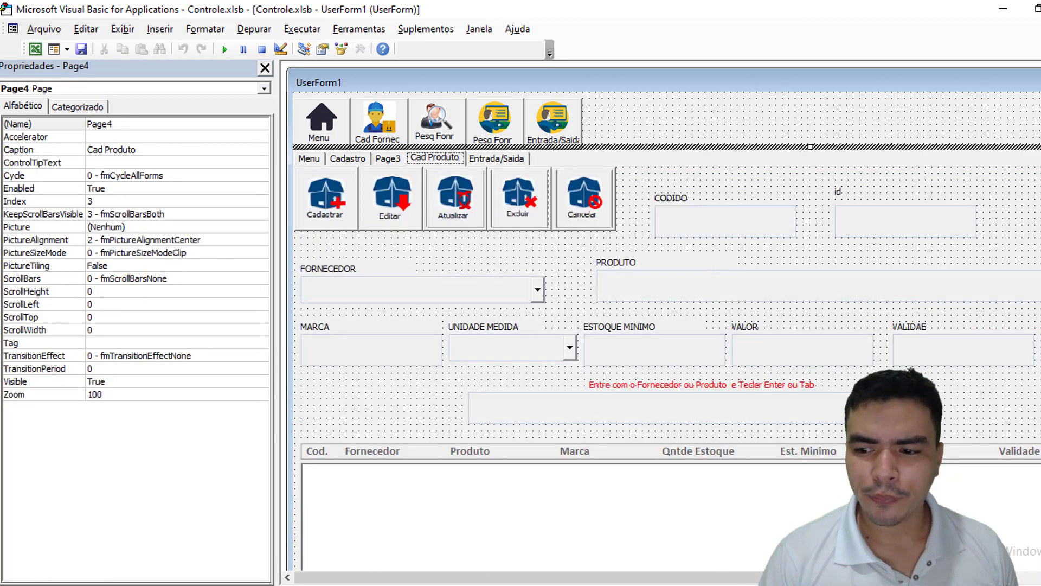
{"action": "scroll", "coordinate": [668, 346], "scroll_direction": "down", "scroll_amount": 3}
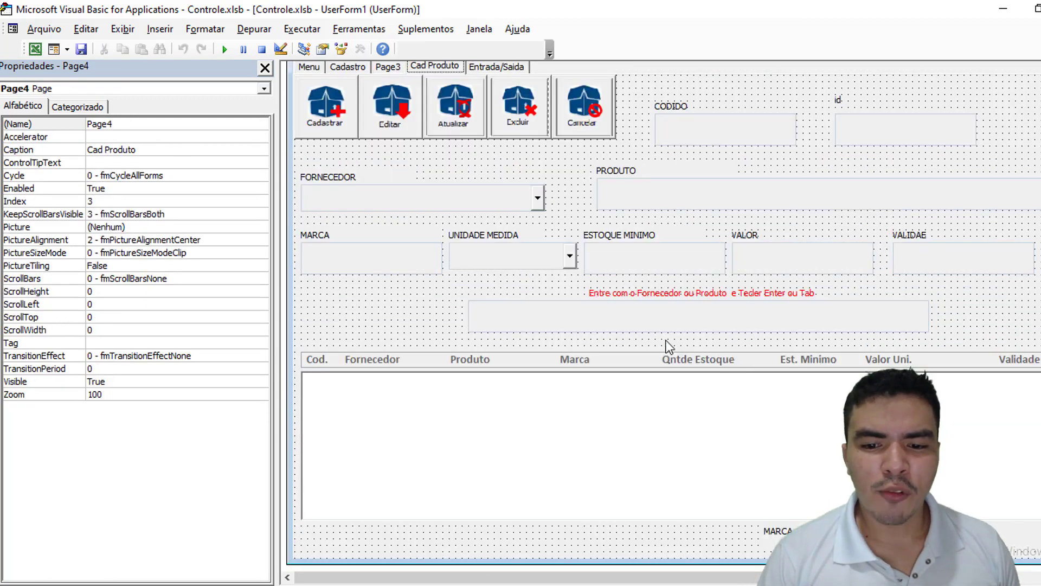
{"action": "double_click", "coordinate": [639, 318]}
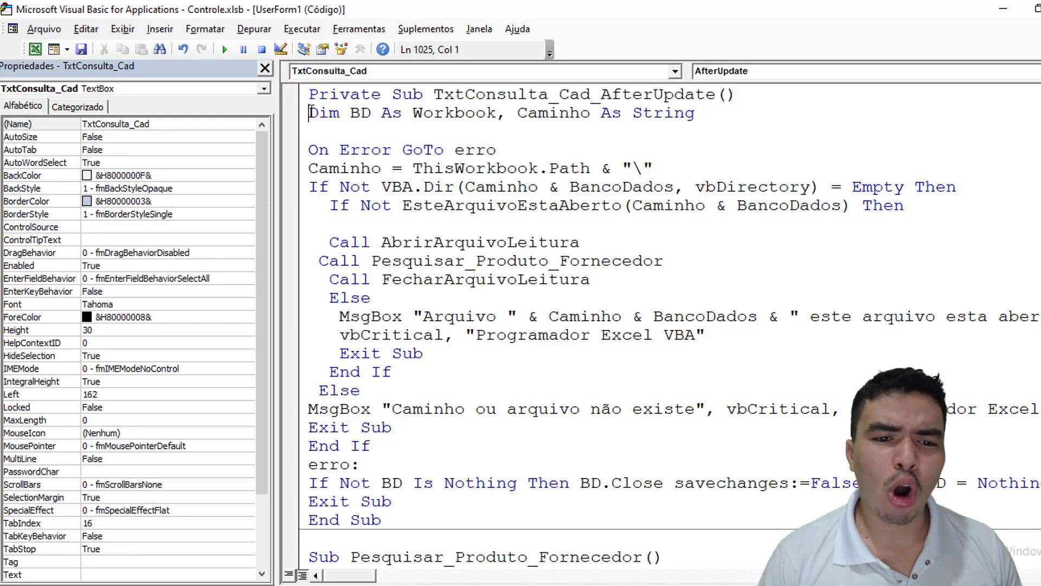
Step: Copy the AfterUpdate search code and create an event procedure for Txt_Pesq_Ent on the Entrada/Saida page
{"action": "left_click_drag", "start_coordinate": [307, 113], "coordinate": [454, 497]}
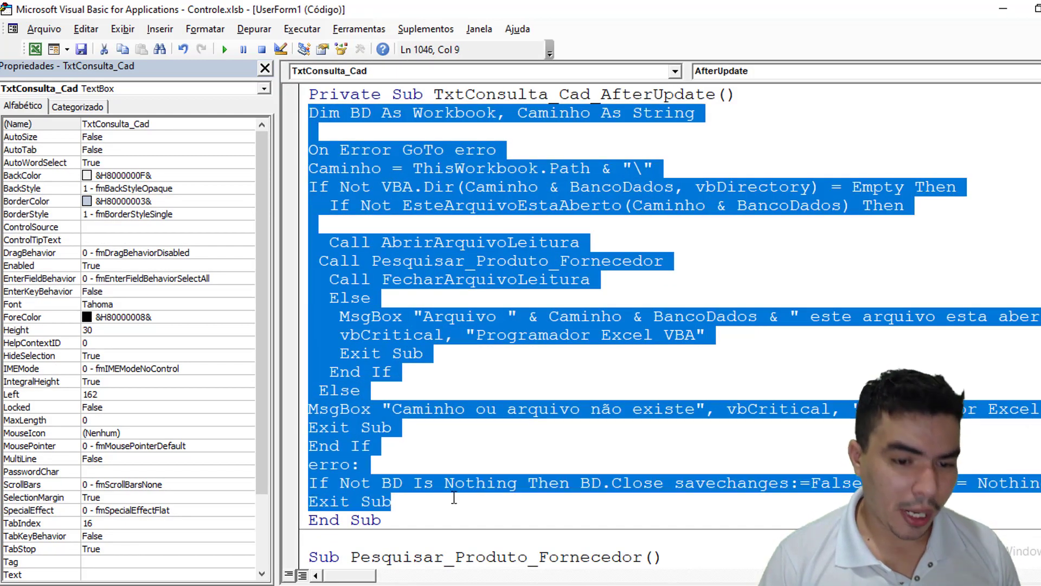
{"action": "key", "text": "ctrl+c"}
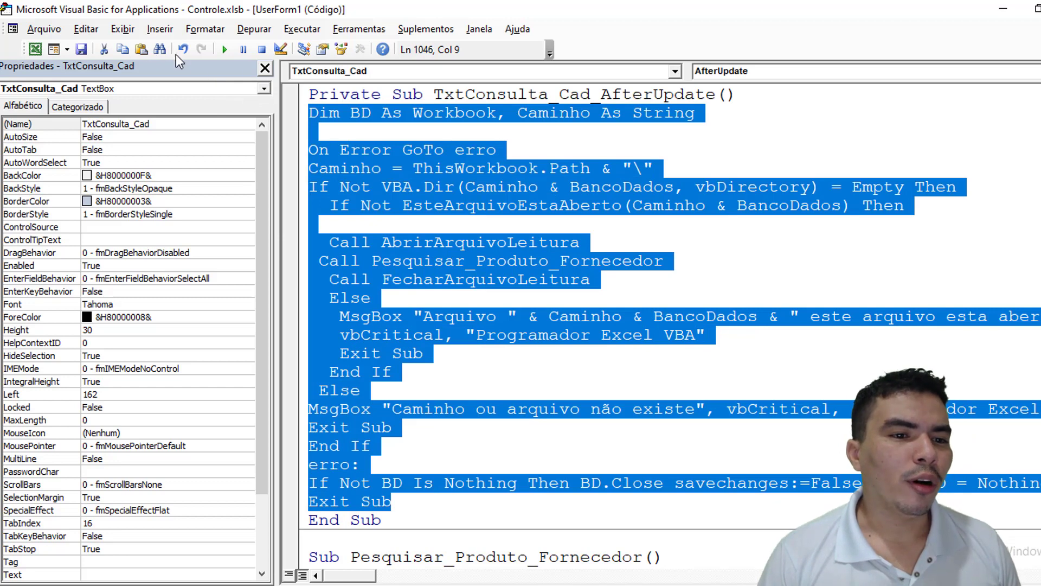
{"action": "left_click", "coordinate": [122, 29]}
{"action": "left_click", "coordinate": [191, 219]}
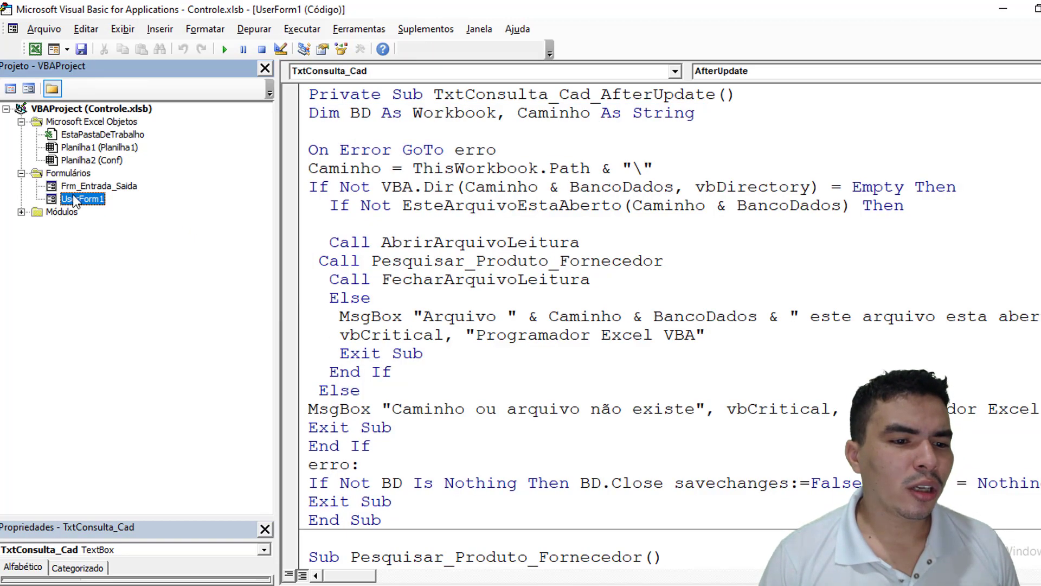
{"action": "double_click", "coordinate": [90, 202]}
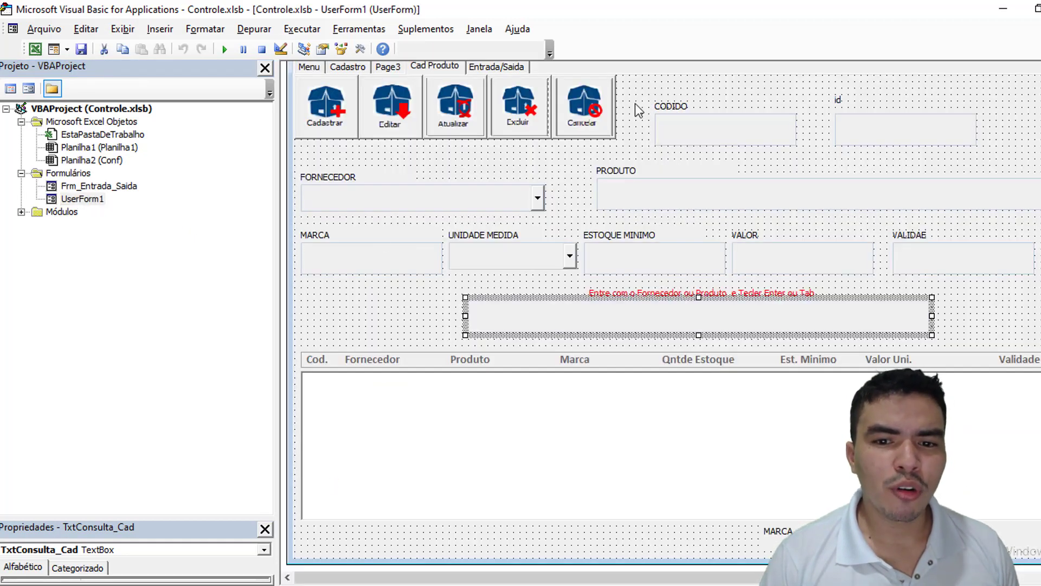
{"action": "left_click", "coordinate": [502, 67]}
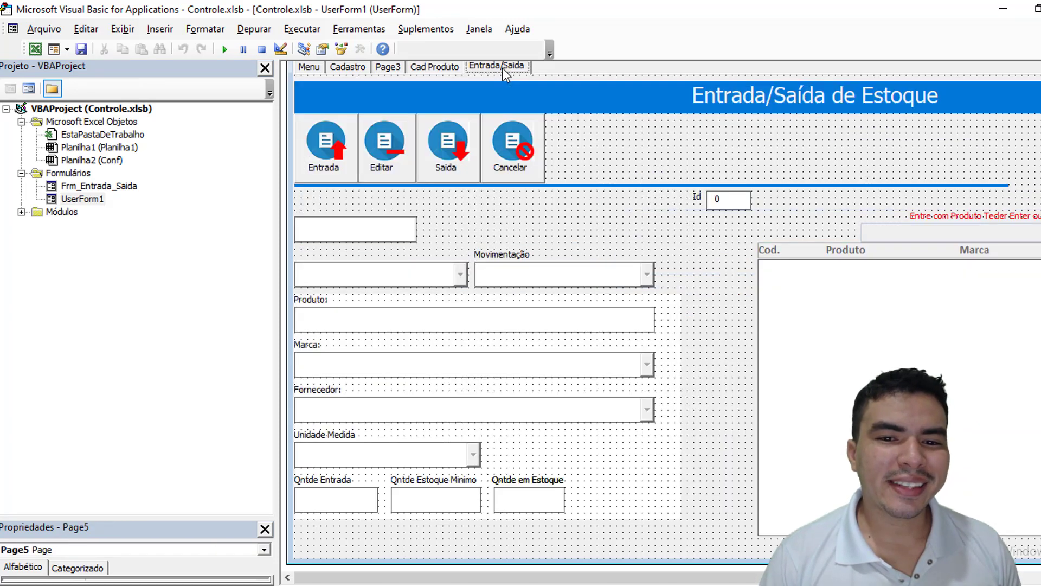
{"action": "left_click", "coordinate": [935, 231]}
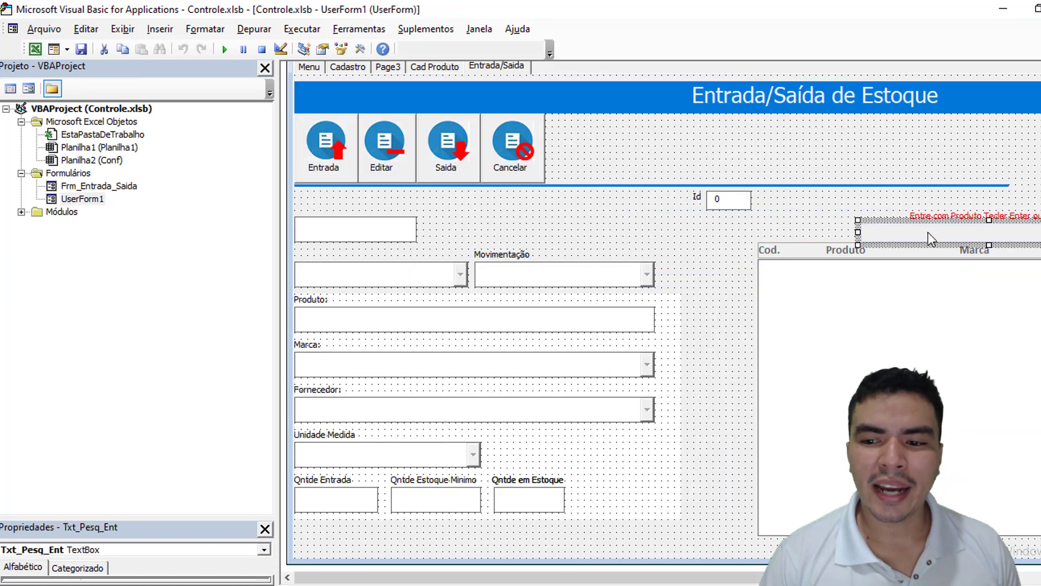
{"action": "double_click", "coordinate": [928, 232]}
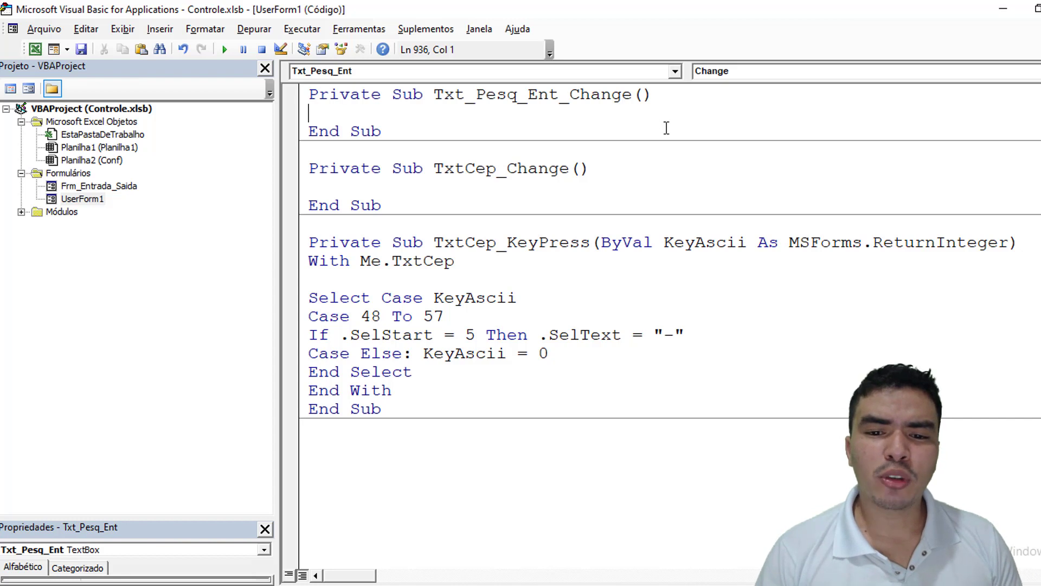
Step: Create Txt_Pesq_Ent_AfterUpdate and paste the copied search code into it
{"action": "left_click", "coordinate": [868, 71]}
{"action": "scroll", "coordinate": [918, 157], "scroll_direction": "up", "scroll_amount": 2}
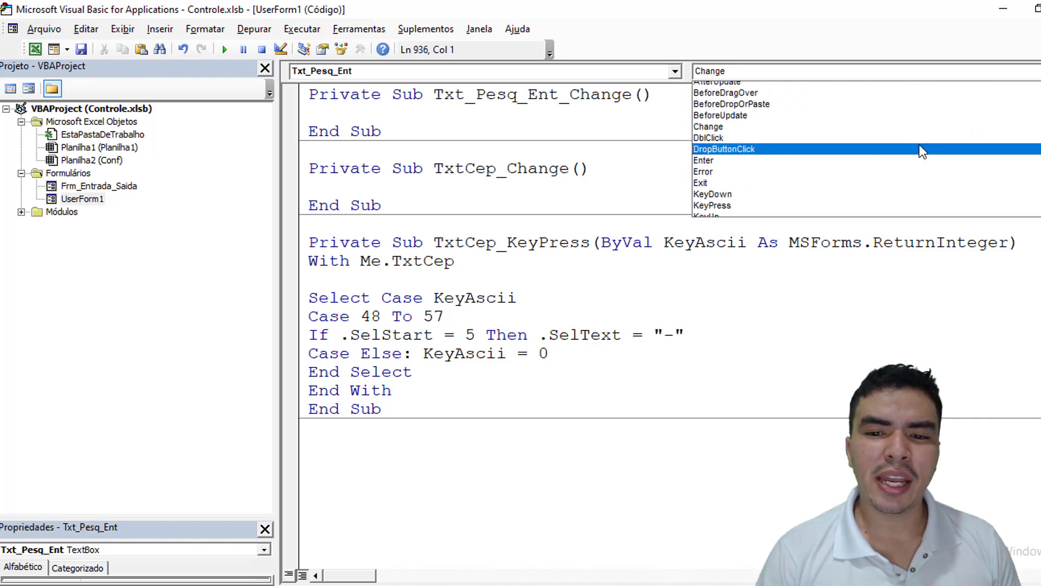
{"action": "left_click", "coordinate": [724, 89]}
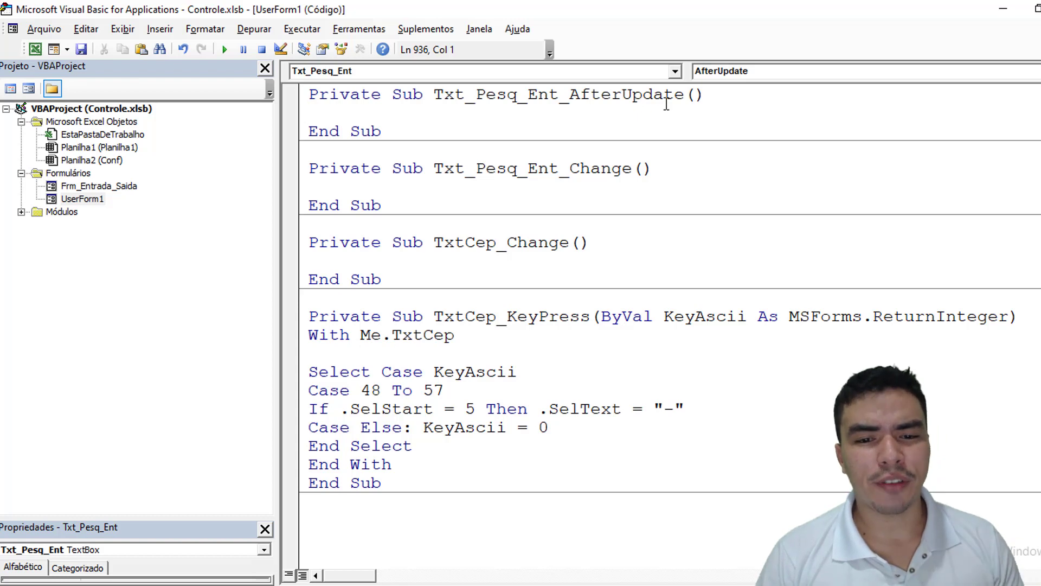
{"action": "key", "text": "ctrl+v"}
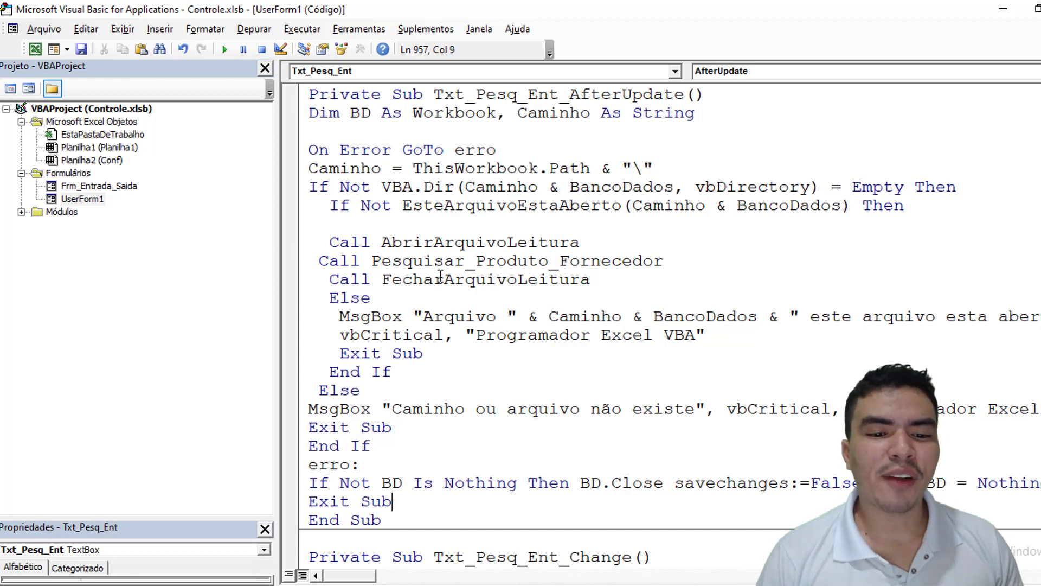
Step: Highlight the AbrirArquivoLeitura, Pesquisar_Produto_Fornecedor and FecharArquivoLeitura calls in turn
{"action": "left_click_drag", "start_coordinate": [383, 242], "coordinate": [590, 243]}
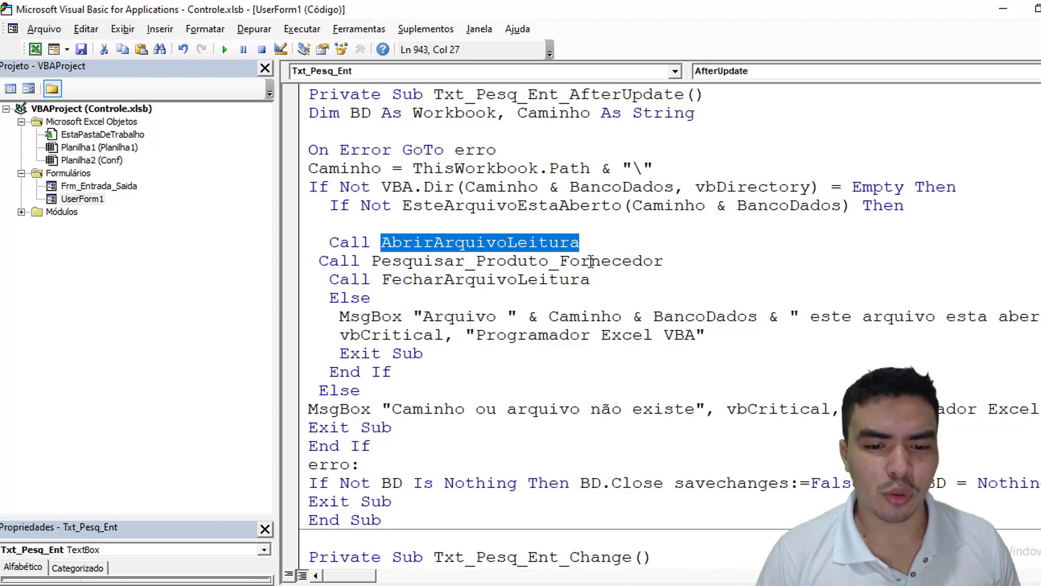
{"action": "left_click_drag", "start_coordinate": [372, 261], "coordinate": [678, 261]}
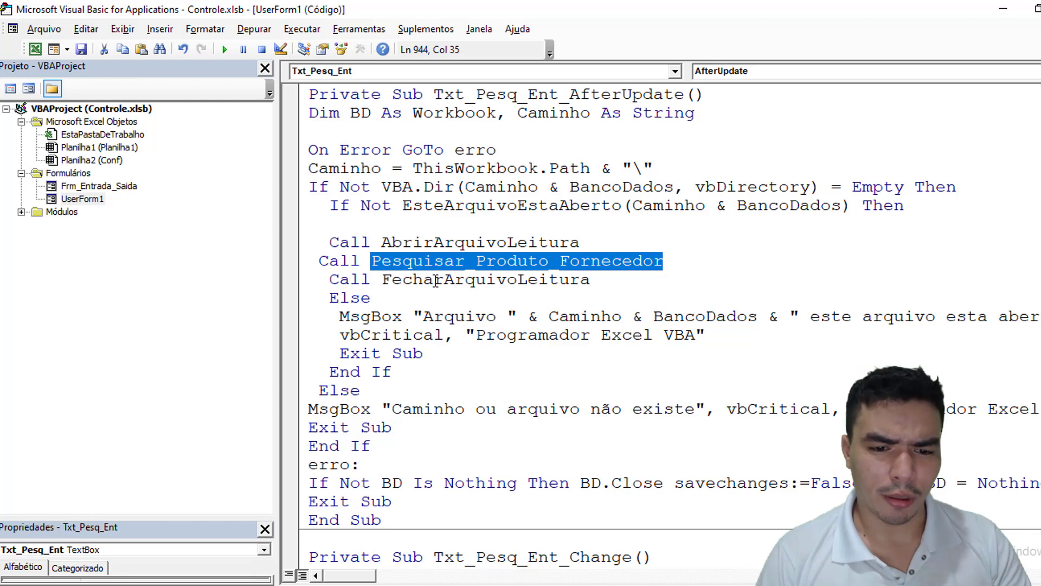
{"action": "left_click_drag", "start_coordinate": [382, 279], "coordinate": [597, 277]}
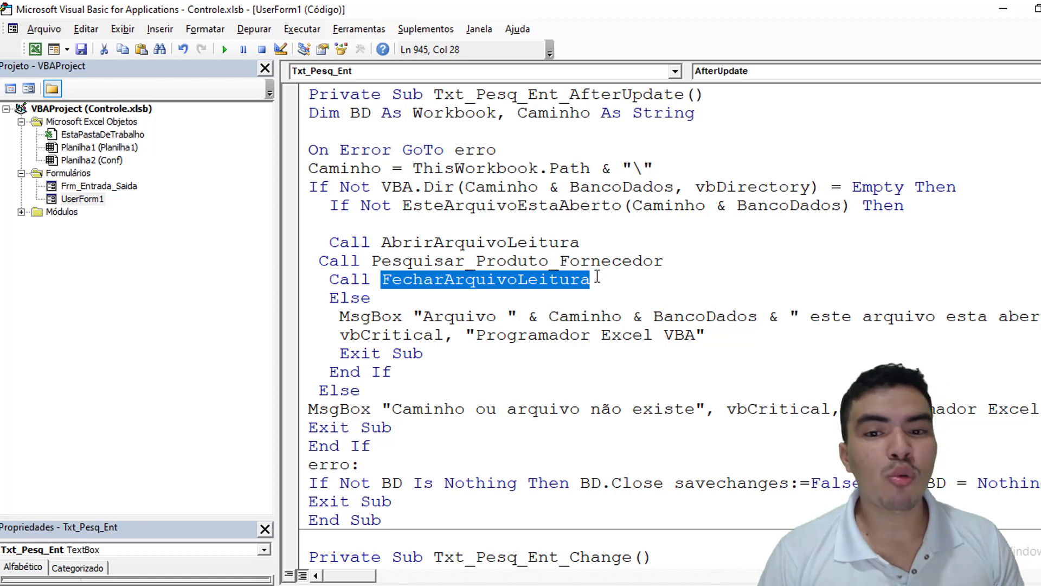
{"action": "left_click_drag", "start_coordinate": [662, 261], "coordinate": [376, 262]}
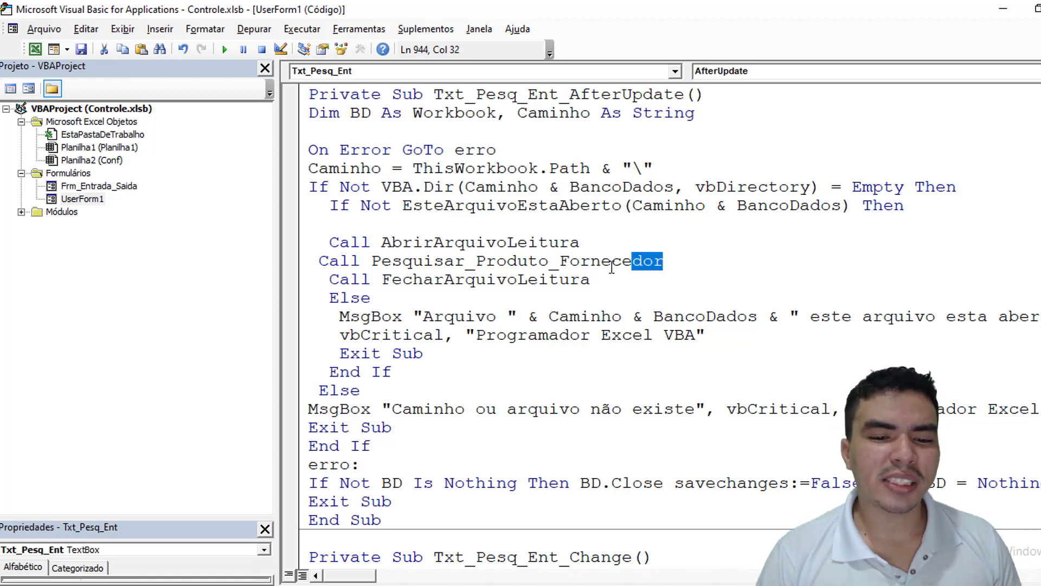
Step: Select the whole Pesquisar_Produto_Fornecedor Sub, then reopen Txt_Pesq_Ent's AfterUpdate code from the Entrada/Saída page
{"action": "right_click", "coordinate": [419, 263]}
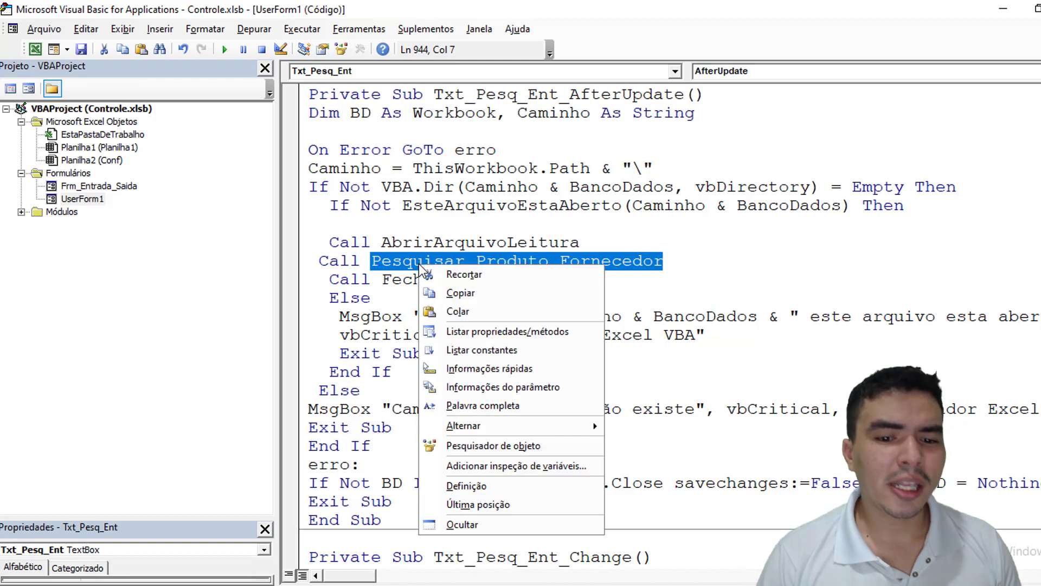
{"action": "left_click", "coordinate": [509, 485]}
{"action": "scroll", "coordinate": [372, 342], "scroll_direction": "down", "scroll_amount": 1}
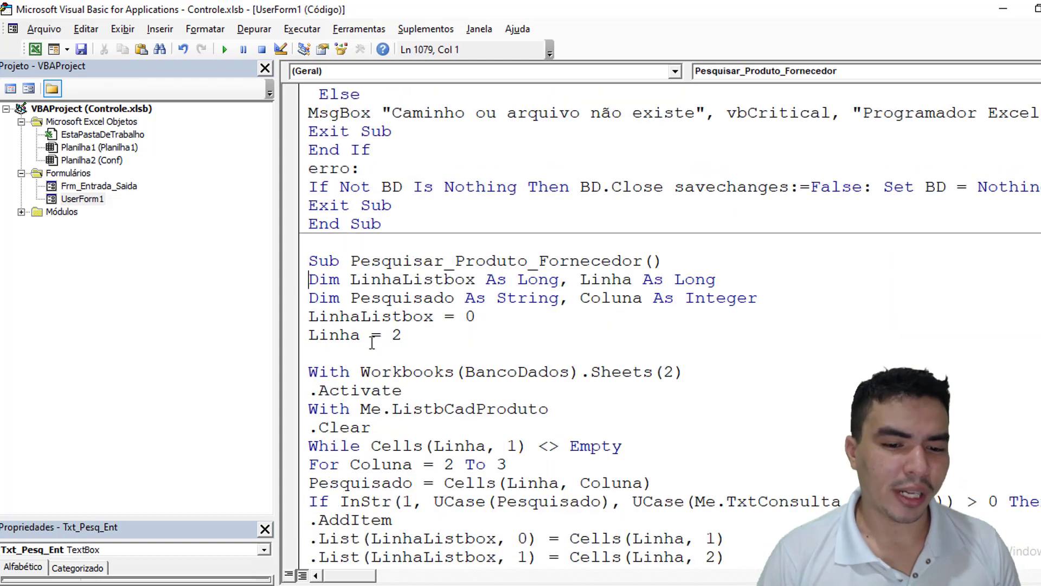
{"action": "left_click", "coordinate": [372, 358], "text": "shift"}
{"action": "scroll", "coordinate": [434, 414], "scroll_direction": "down", "scroll_amount": 1}
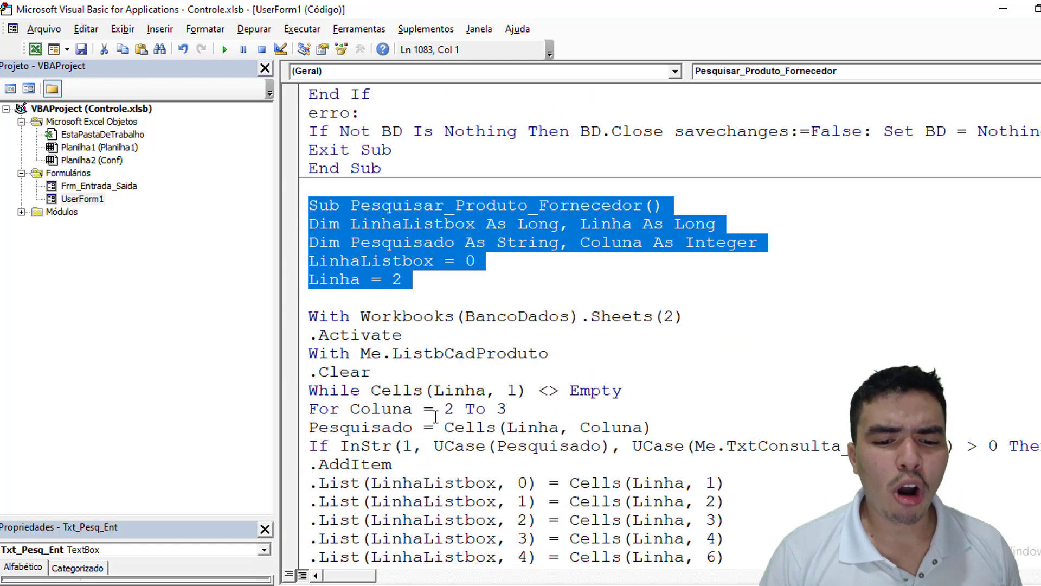
{"action": "scroll", "coordinate": [434, 416], "scroll_direction": "down", "scroll_amount": 3}
{"action": "scroll", "coordinate": [431, 434], "scroll_direction": "down", "scroll_amount": 3}
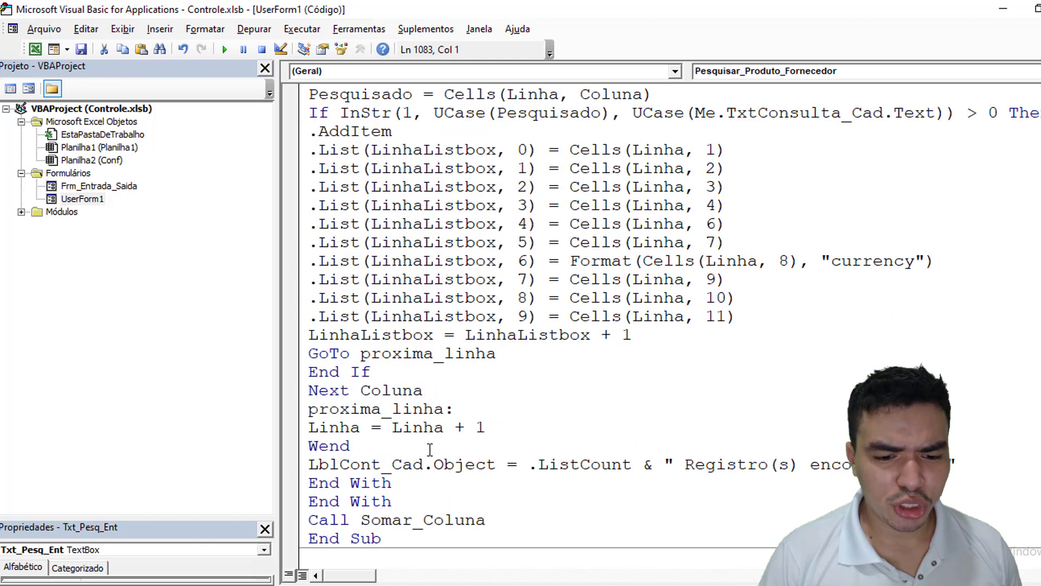
{"action": "left_click", "coordinate": [394, 534], "text": "shift"}
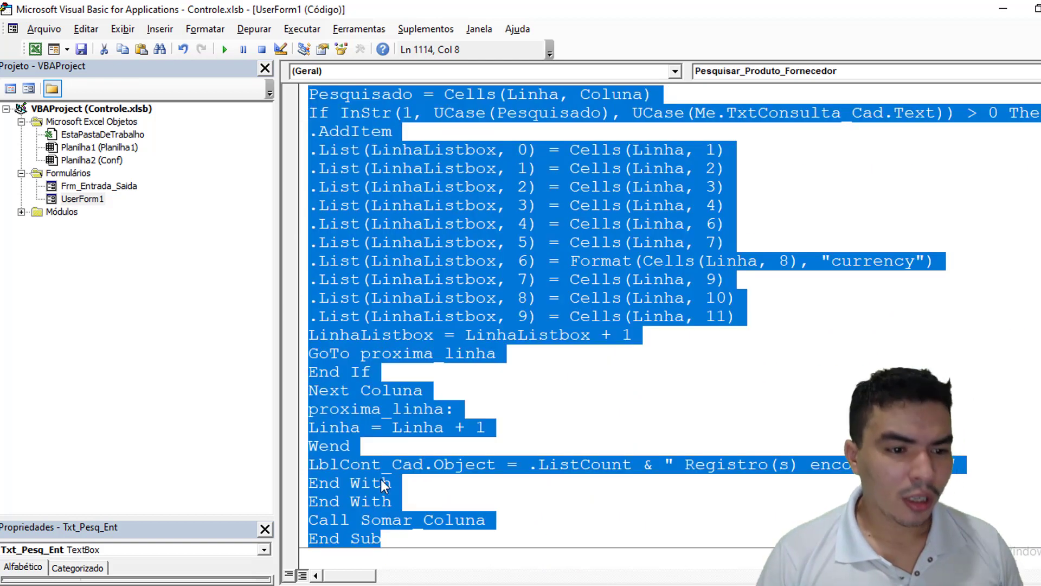
{"action": "double_click", "coordinate": [94, 199]}
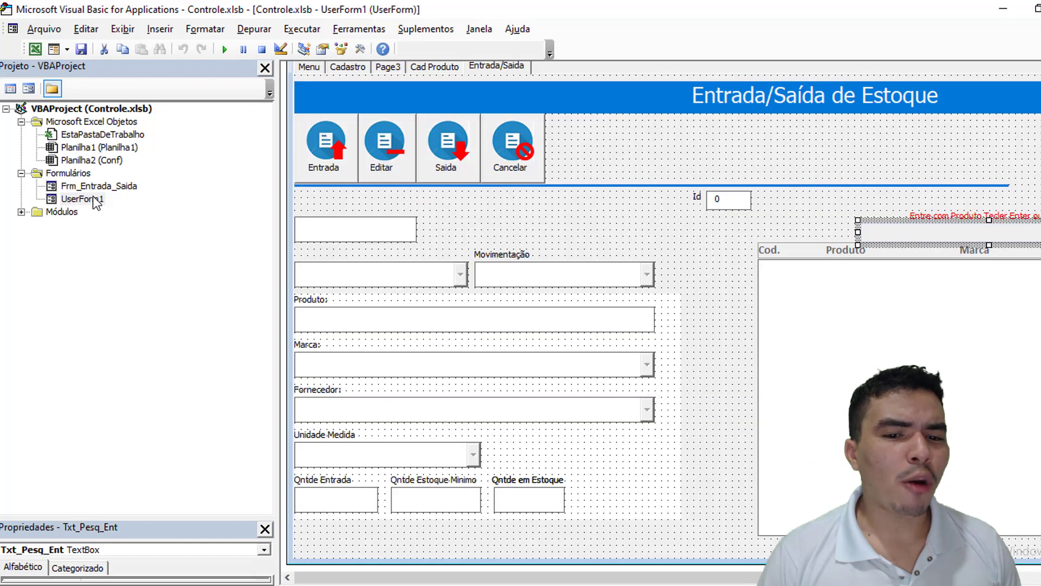
{"action": "double_click", "coordinate": [911, 237]}
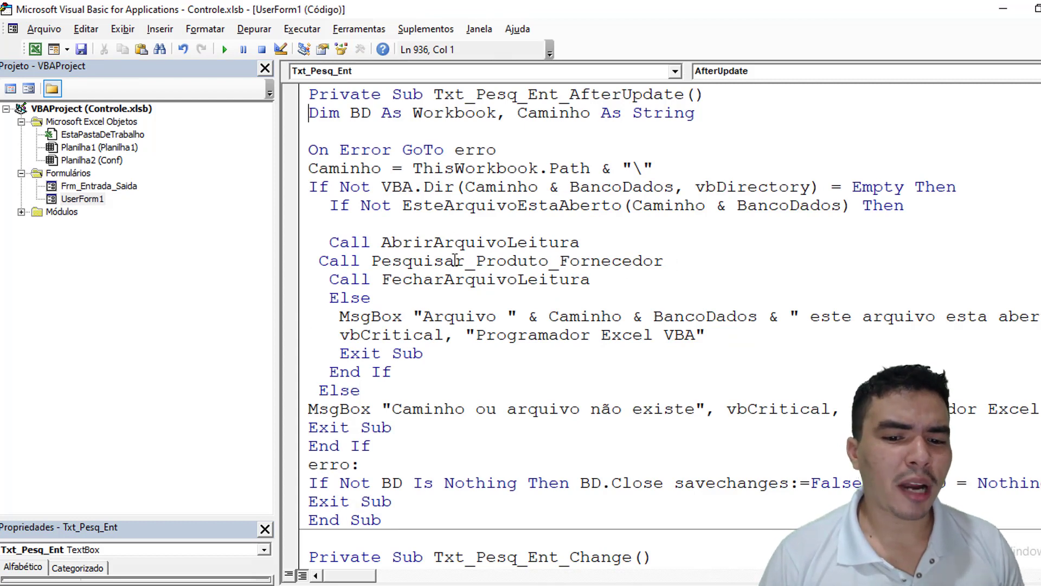
Step: Point the call at Pesquisar_Produto_Entrada_Saida and delete the empty Txt_Pesq_Ent_Change Sub
{"action": "left_click_drag", "start_coordinate": [558, 261], "coordinate": [664, 260]}
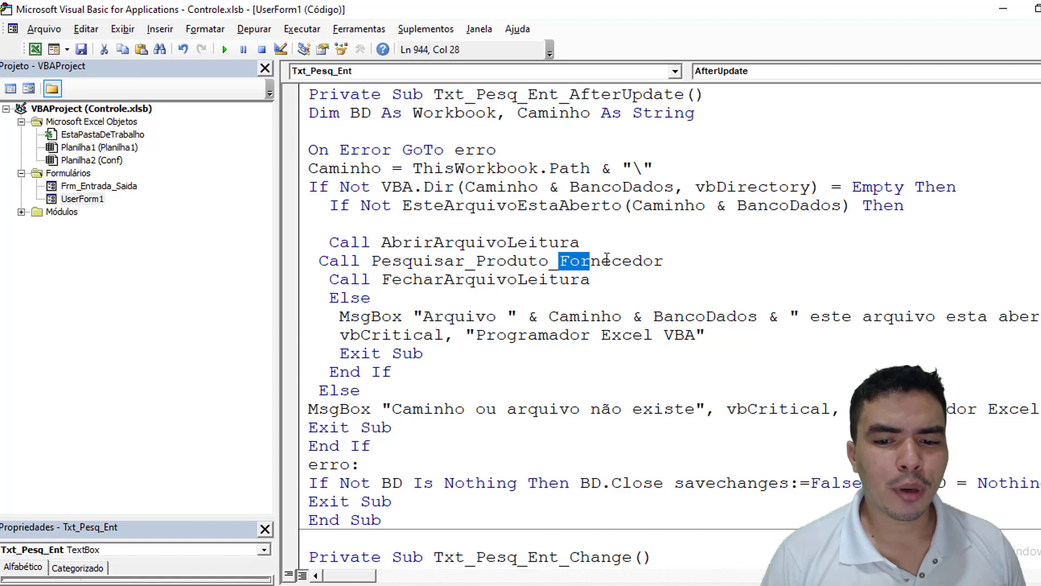
{"action": "type", "text": "Ent"}
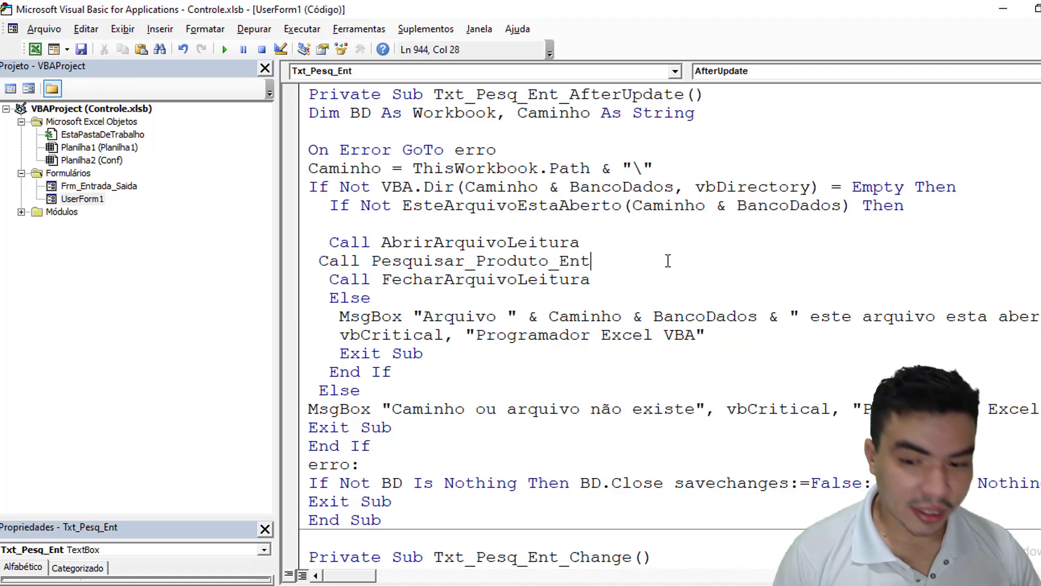
{"action": "type", "text": "rada_Sa"}
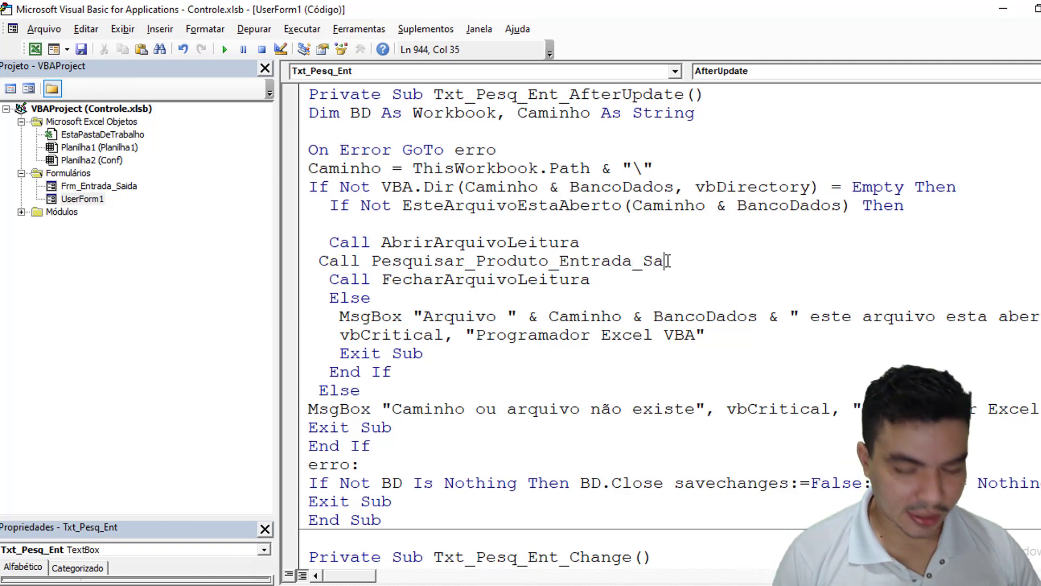
{"action": "type", "text": "ida"}
{"action": "scroll", "coordinate": [450, 518], "scroll_direction": "down", "scroll_amount": 2}
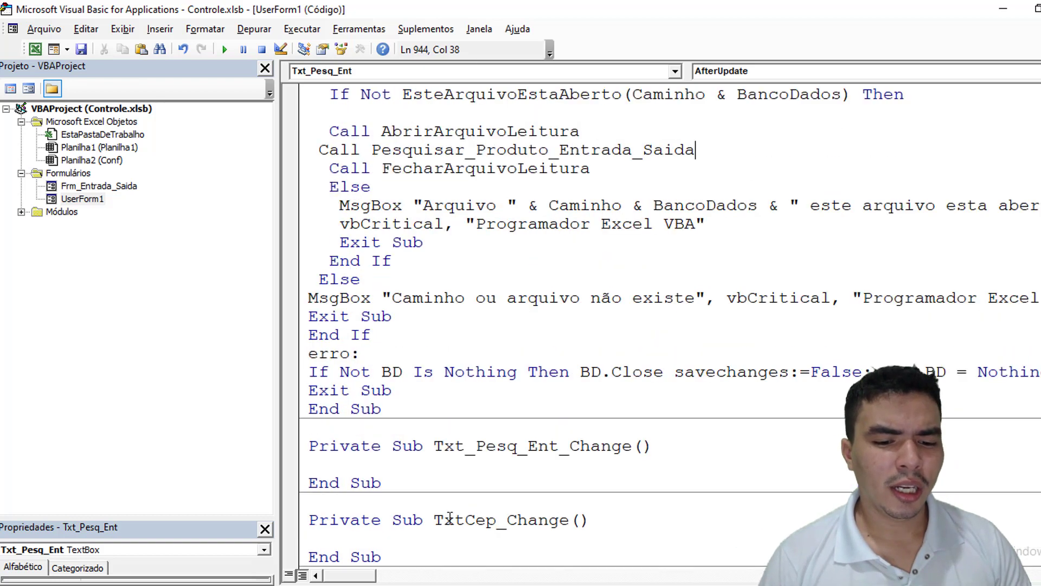
{"action": "left_click", "coordinate": [394, 441]}
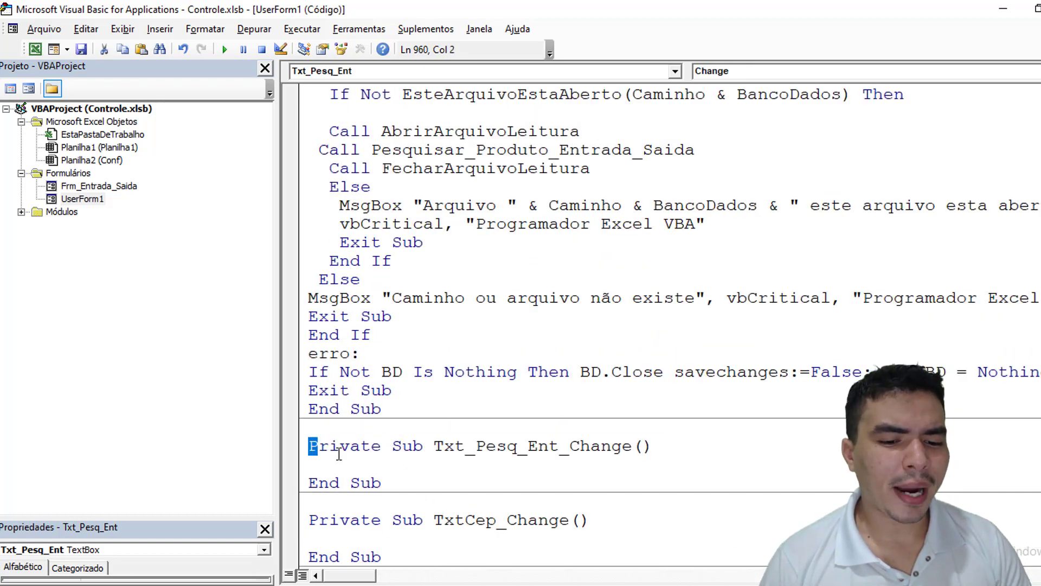
{"action": "left_click_drag", "start_coordinate": [309, 445], "coordinate": [397, 477]}
{"action": "key", "text": "Delete"}
Step: Declare a new Sub Pesquisar_Produto_Entrada_Saida(), fixing the Prdouto typo
{"action": "key", "text": "Return"}
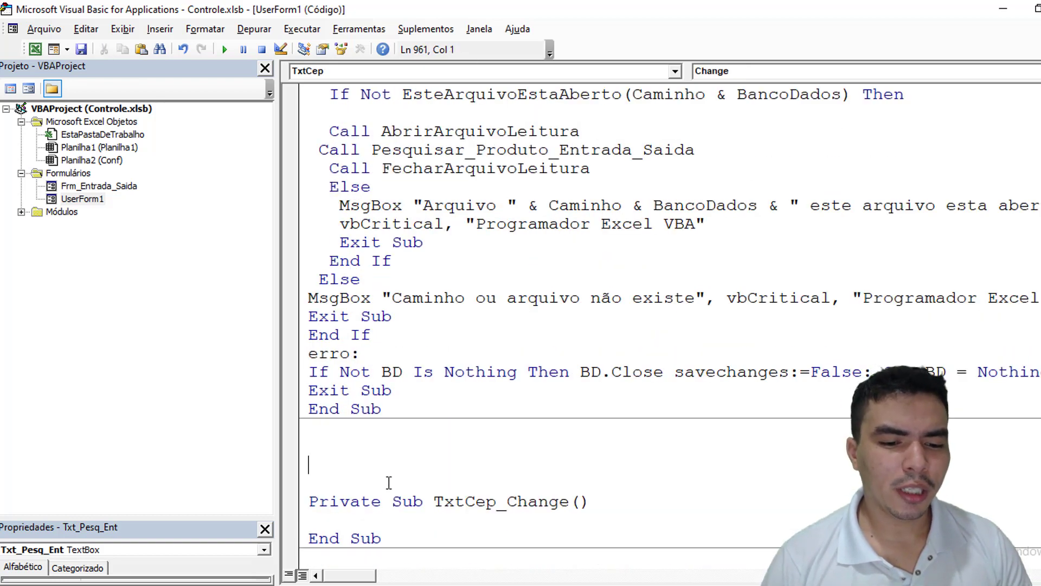
{"action": "type", "text": "sub "}
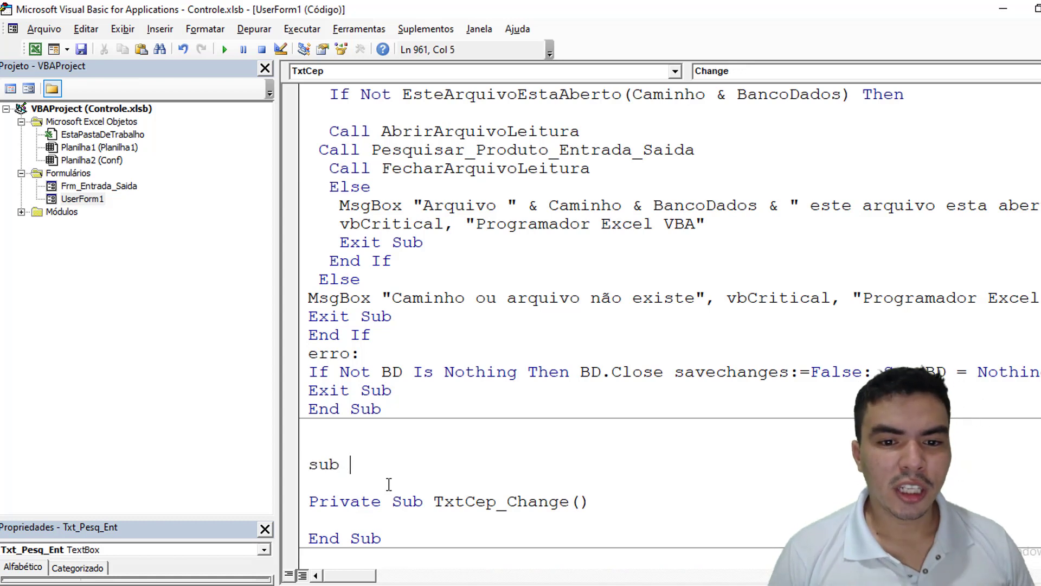
{"action": "type", "text": "Pesquisar"}
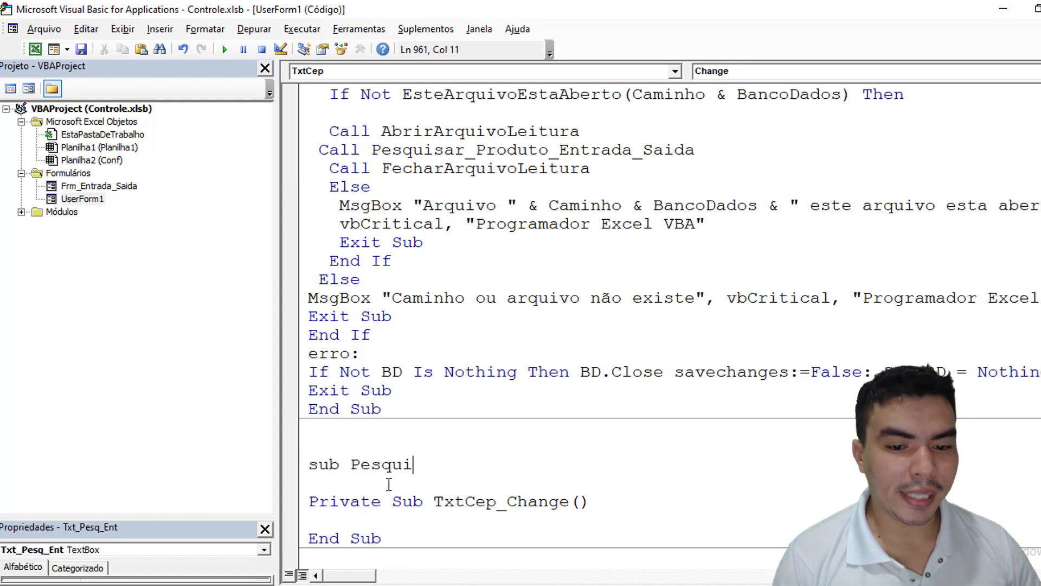
{"action": "type", "text": "_"}
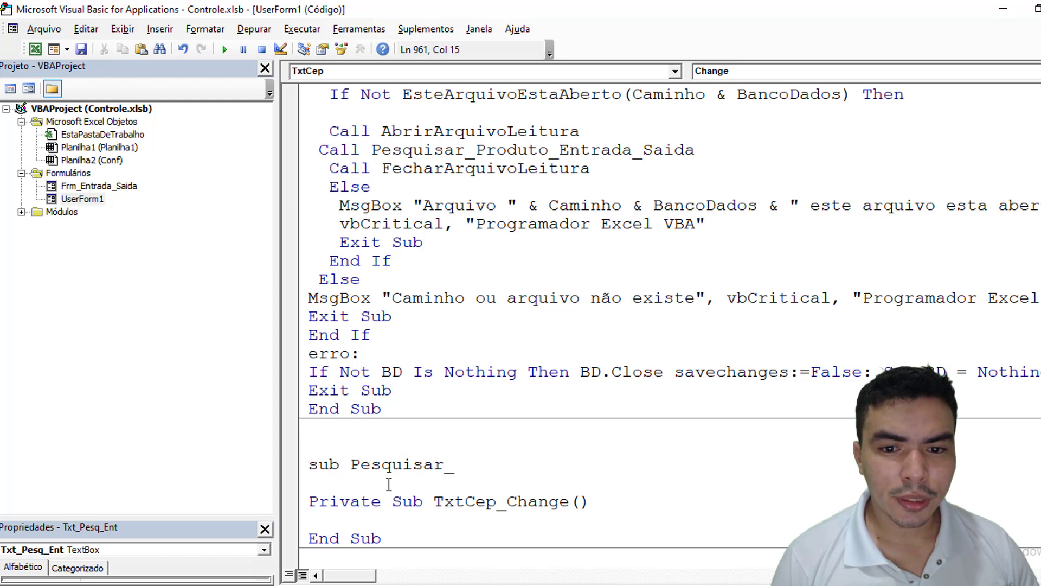
{"action": "type", "text": "Prdouto"}
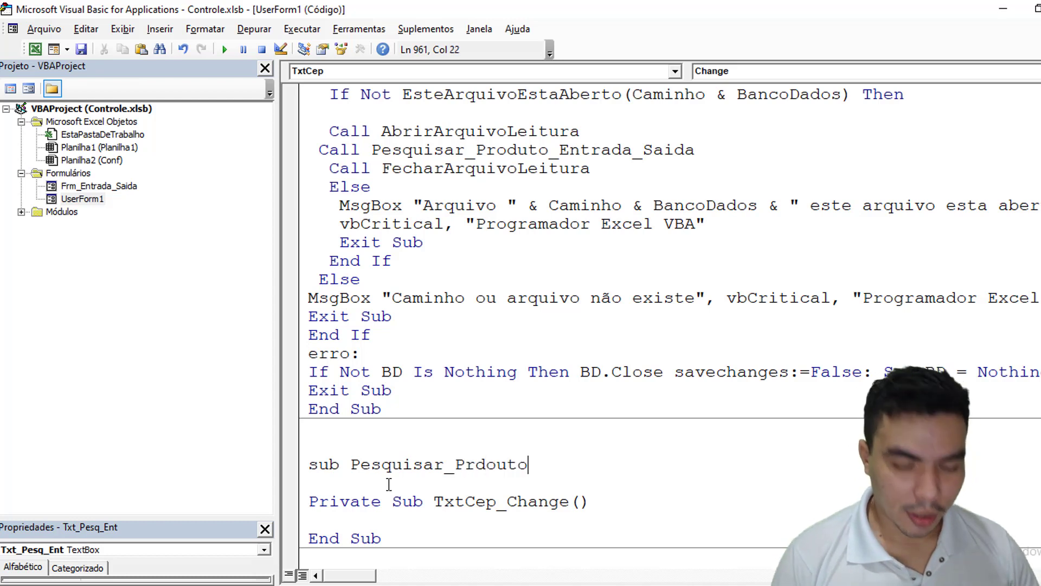
{"action": "type", "text": "_Entr"}
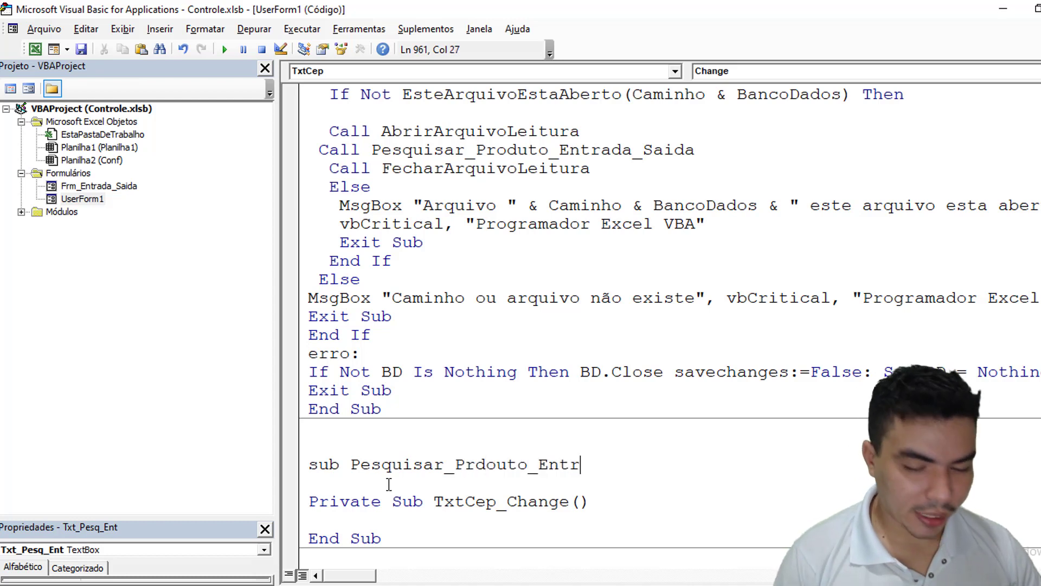
{"action": "type", "text": "ada_Sai"}
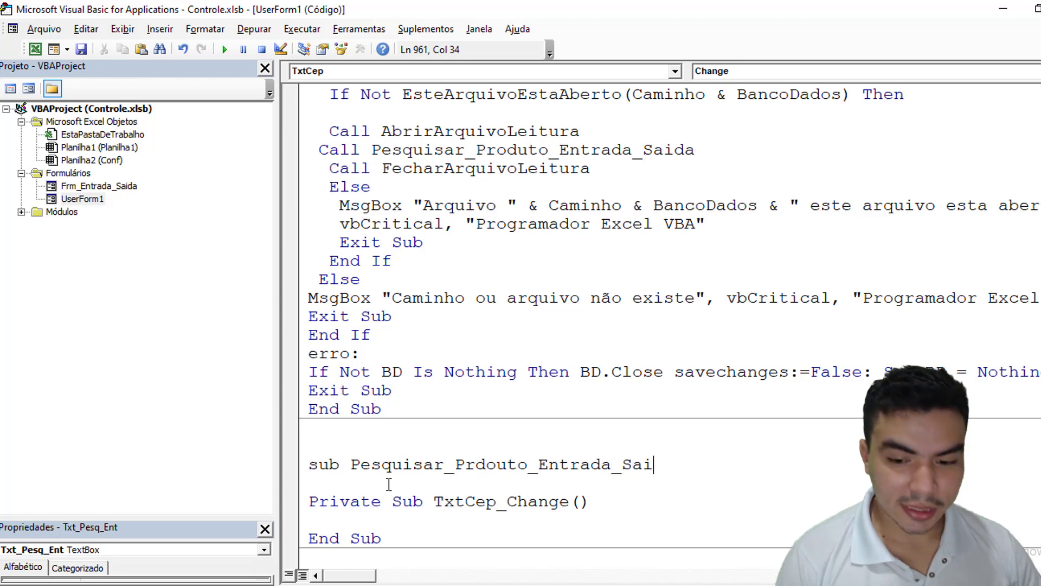
{"action": "type", "text": "da"}
{"action": "key", "text": "Return"}
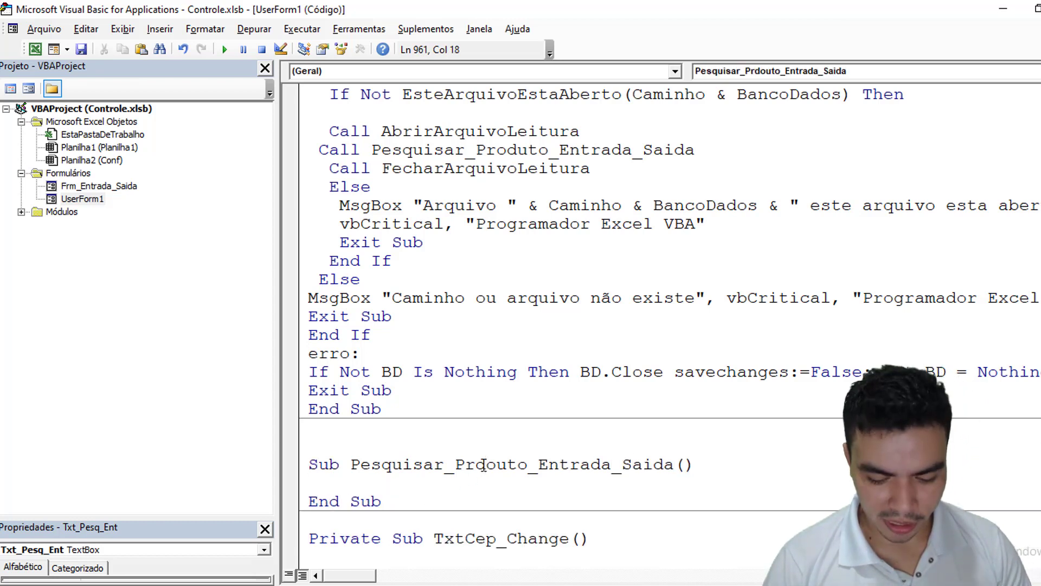
{"action": "key", "text": "BackSpace"}
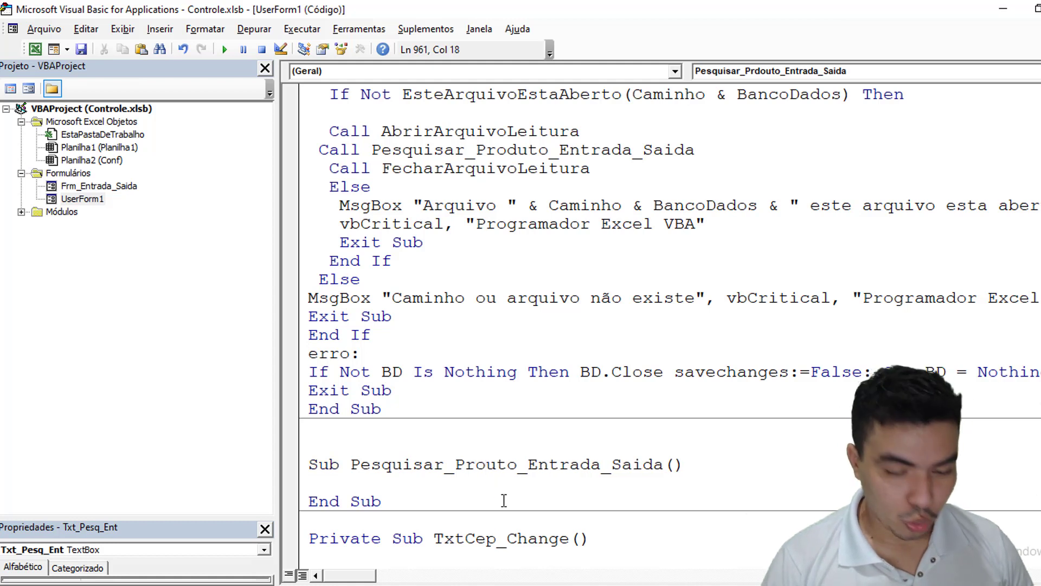
{"action": "type", "text": "d"}
Step: Add blank lines below the new Sub and hide the Project and Properties panes
{"action": "left_click", "coordinate": [415, 518]}
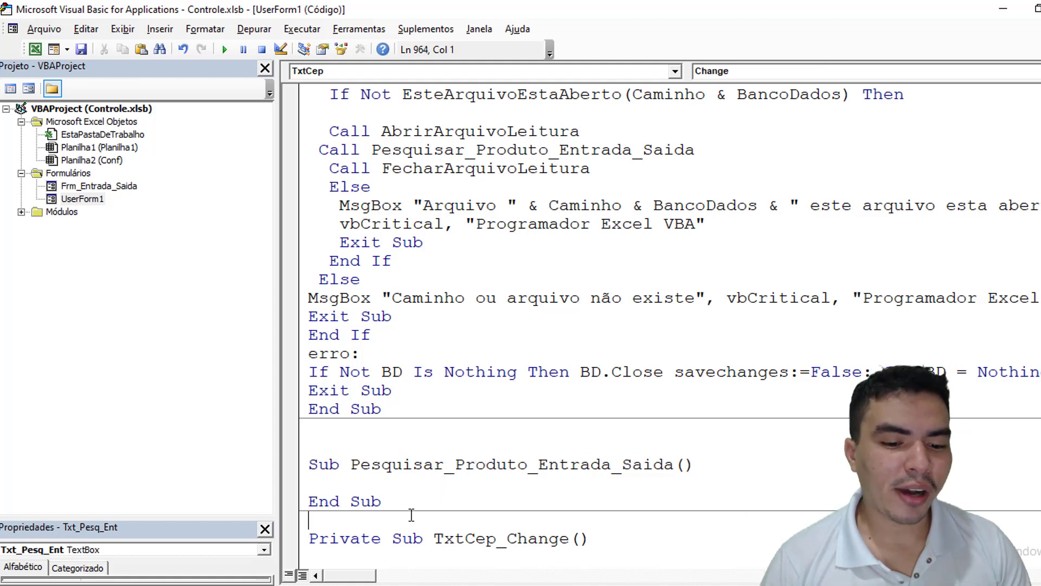
{"action": "key", "text": "Return"}
{"action": "key", "text": "Return"}
{"action": "key", "text": "Return"}
{"action": "key", "text": "Return"}
{"action": "key", "text": "Return"}
{"action": "key", "text": "Return"}
{"action": "key", "text": "Return"}
{"action": "key", "text": "Return"}
{"action": "key", "text": "Return"}
{"action": "key", "text": "Return"}
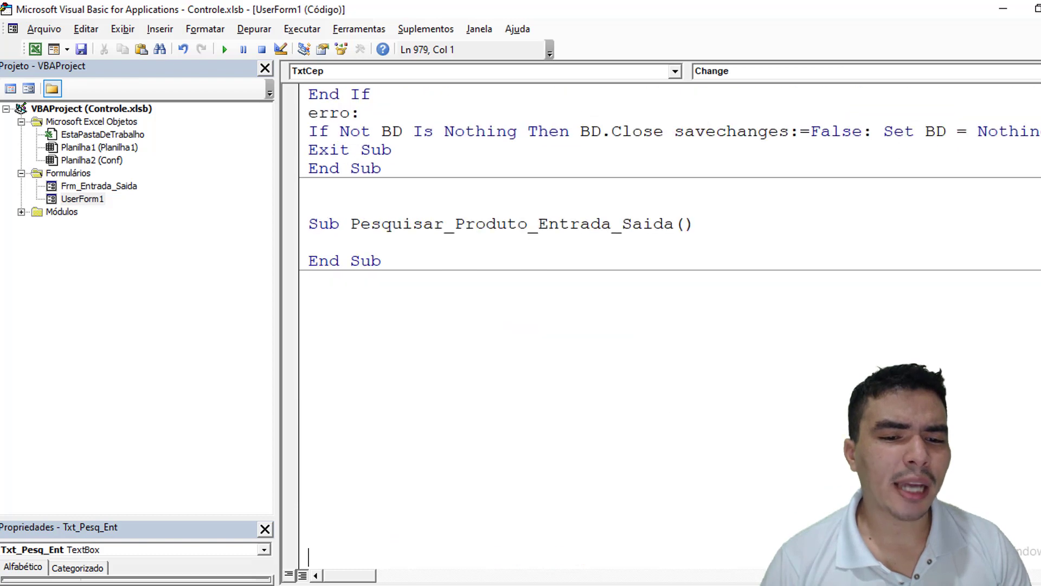
{"action": "key", "text": "Return"}
{"action": "key", "text": "Return"}
{"action": "key", "text": "Return"}
{"action": "key", "text": "Return"}
{"action": "key", "text": "Return"}
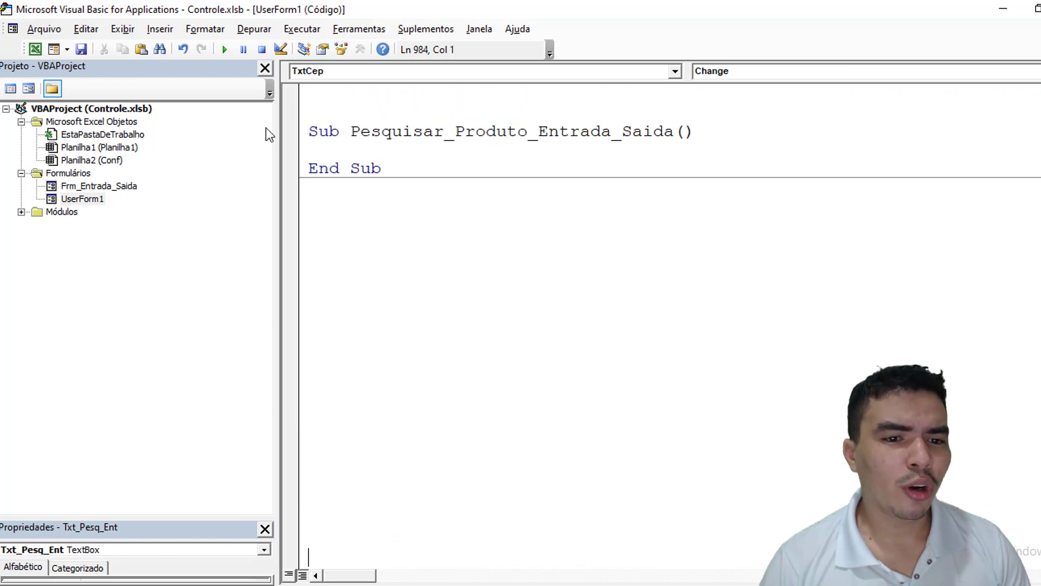
{"action": "left_click", "coordinate": [265, 70]}
{"action": "left_click", "coordinate": [265, 71]}
{"action": "left_click", "coordinate": [142, 157]}
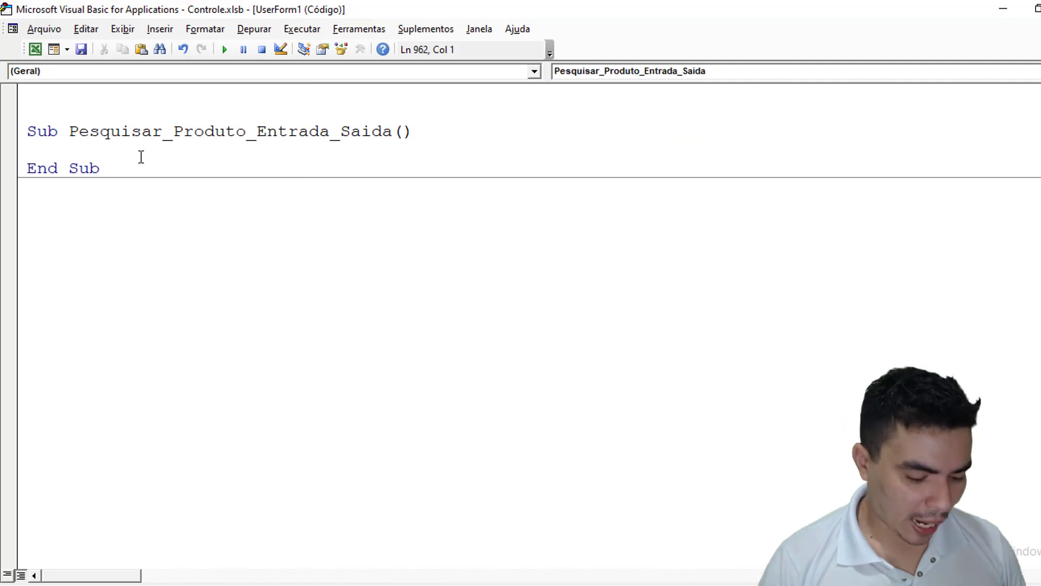
Step: Paste the copied supplier search code and cut out its Call Somar_Coluna line
{"action": "key", "text": "ctrl+v"}
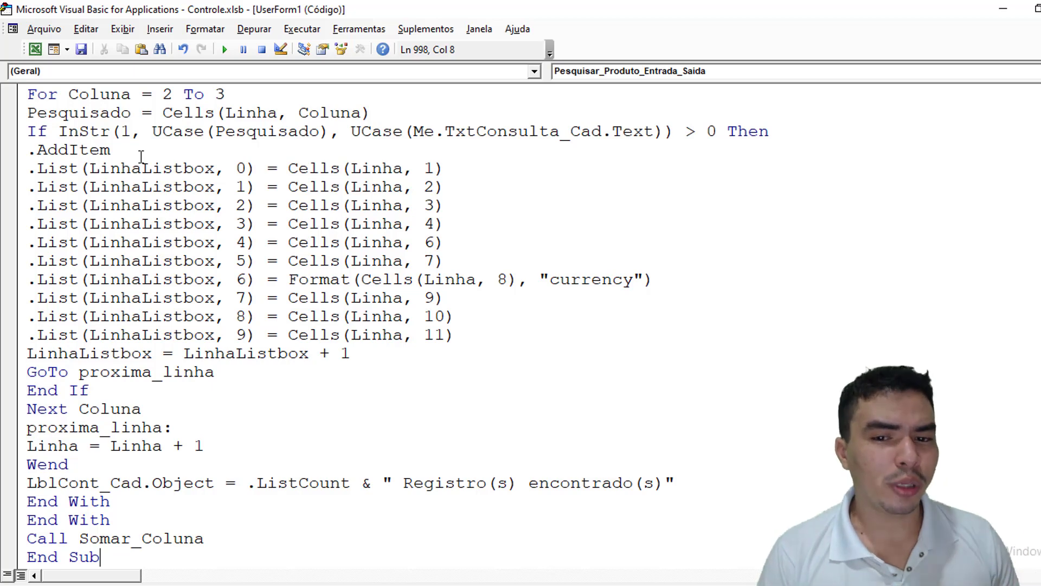
{"action": "scroll", "coordinate": [111, 245], "scroll_direction": "down", "scroll_amount": 1}
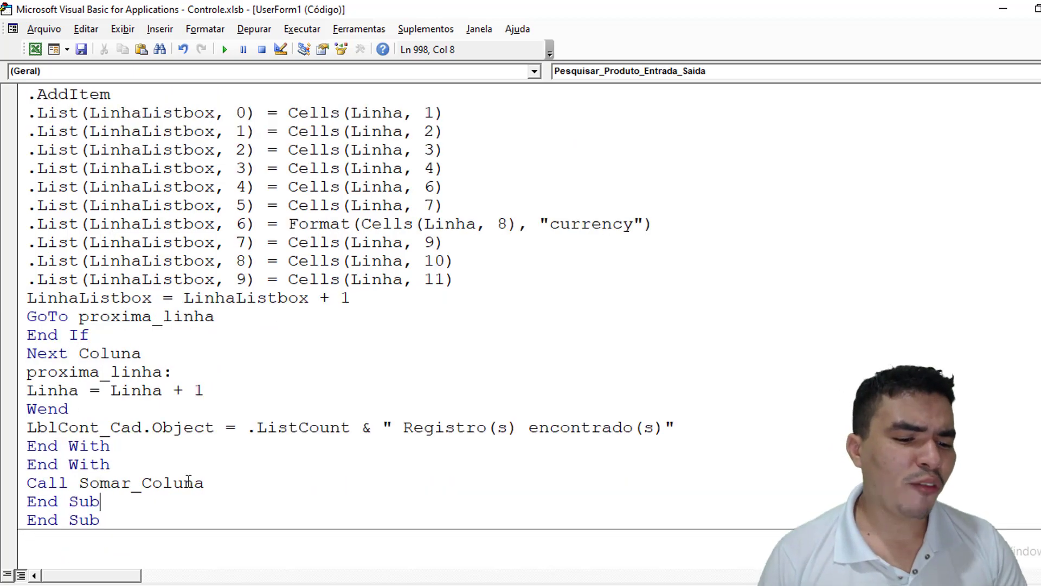
{"action": "left_click_drag", "start_coordinate": [214, 485], "coordinate": [39, 480]}
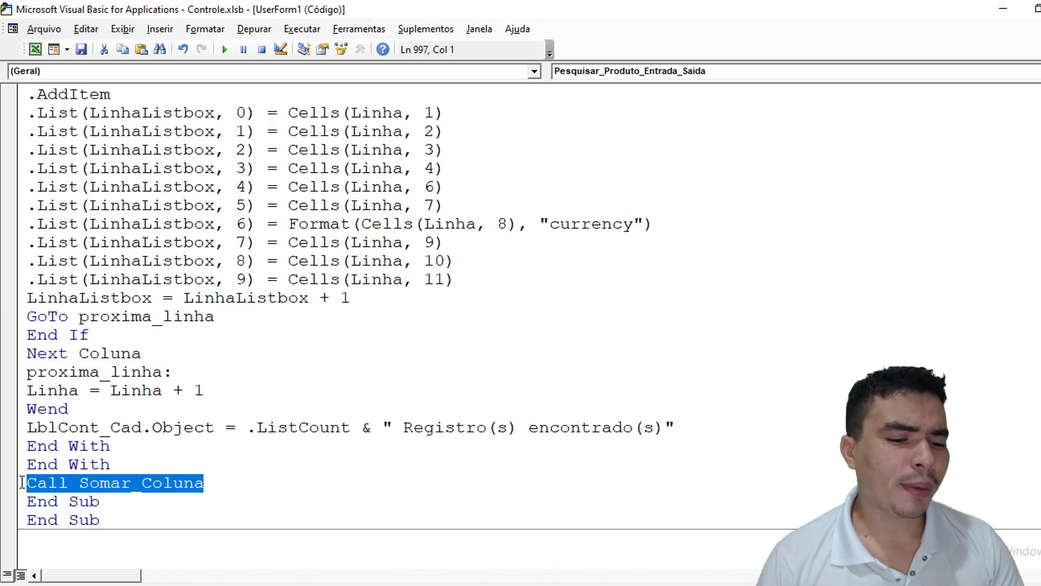
{"action": "key", "text": "ctrl+x"}
Step: Replace Me.ListbCadProduto in the With line with Listb_Entrada
{"action": "scroll", "coordinate": [106, 383], "scroll_direction": "up", "scroll_amount": 1}
{"action": "scroll", "coordinate": [110, 381], "scroll_direction": "up", "scroll_amount": 1}
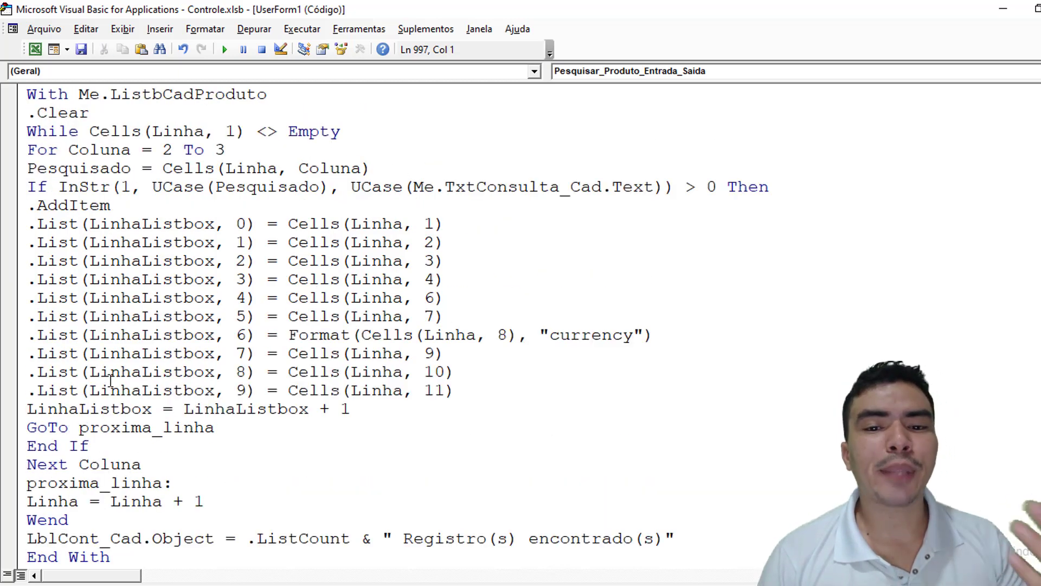
{"action": "scroll", "coordinate": [232, 331], "scroll_direction": "up", "scroll_amount": 1}
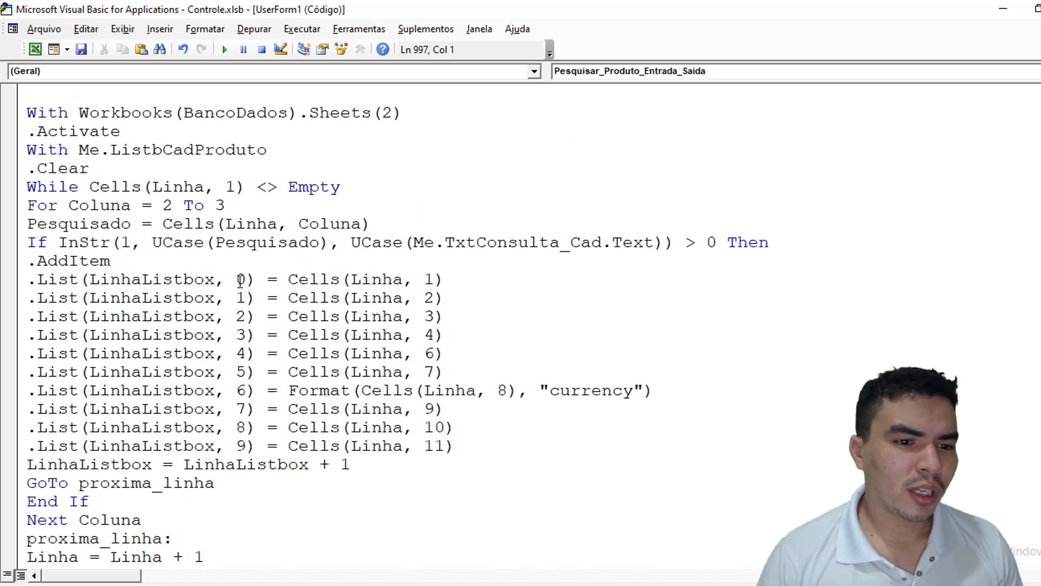
{"action": "scroll", "coordinate": [241, 280], "scroll_direction": "up", "scroll_amount": 5}
{"action": "left_click_drag", "start_coordinate": [267, 409], "coordinate": [96, 404]}
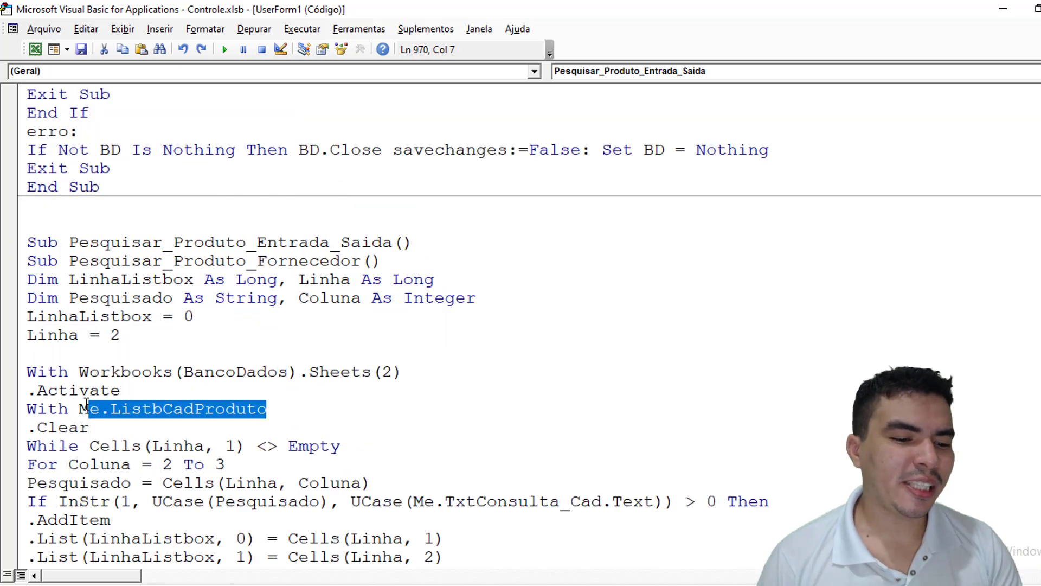
{"action": "key", "text": "Delete"}
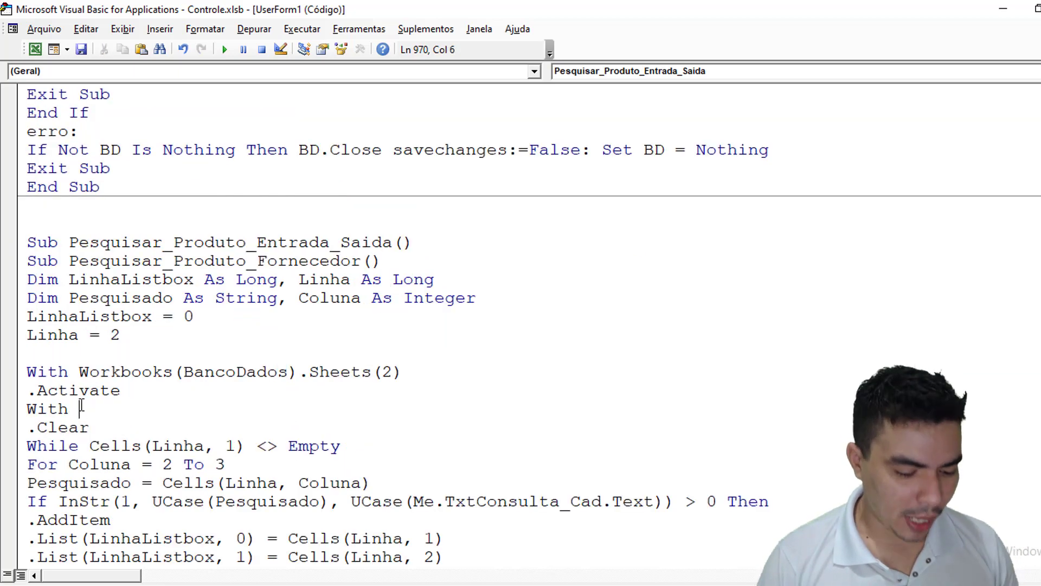
{"action": "type", "text": "Listb_Entrada"}
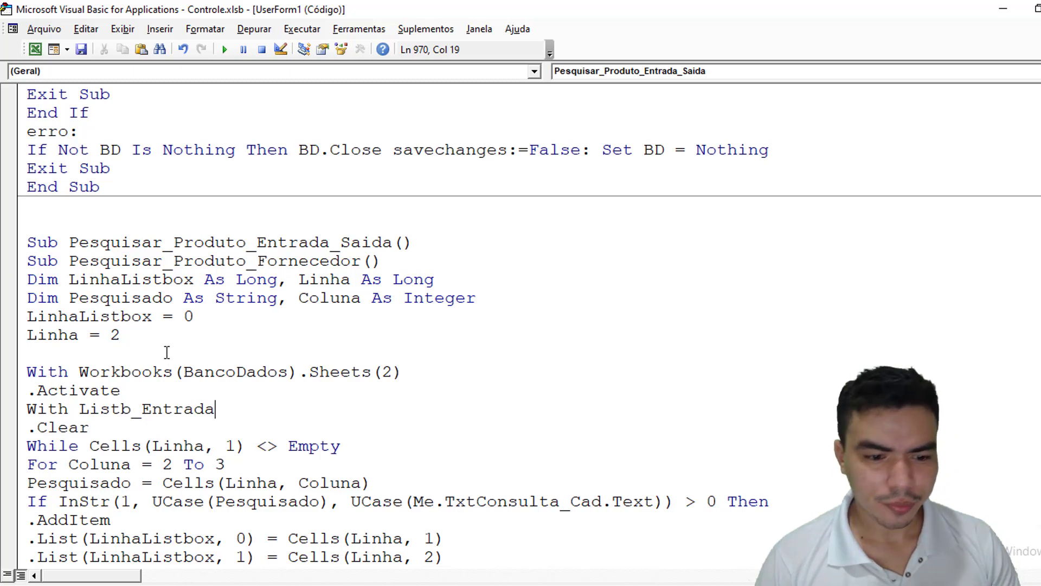
{"action": "scroll", "coordinate": [167, 352], "scroll_direction": "down", "scroll_amount": 2}
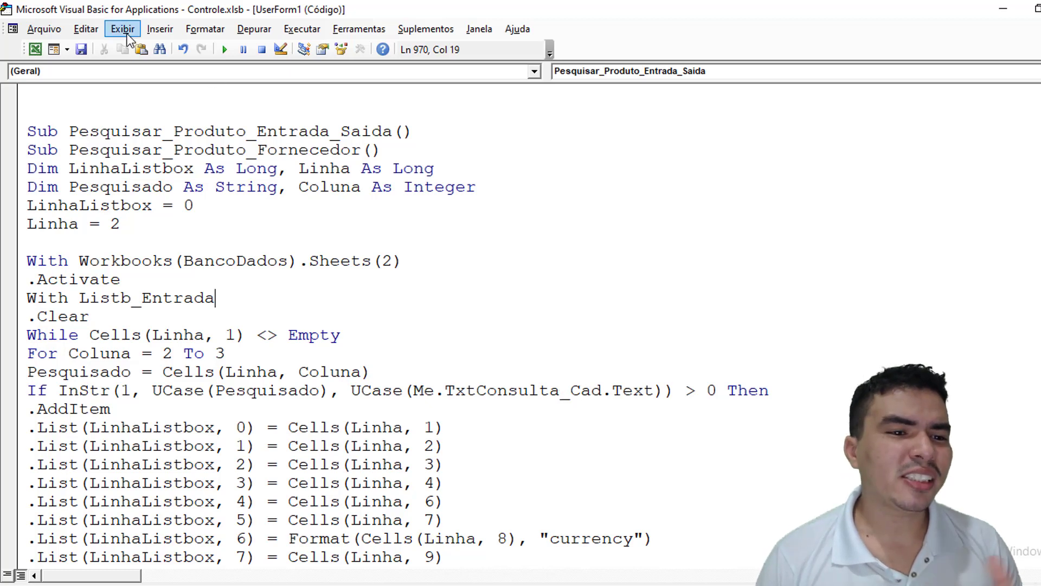
Step: Show the Project Explorer and open UserForm1, selecting the Cad Produto page's search box
{"action": "left_click", "coordinate": [123, 28]}
{"action": "left_click", "coordinate": [174, 219]}
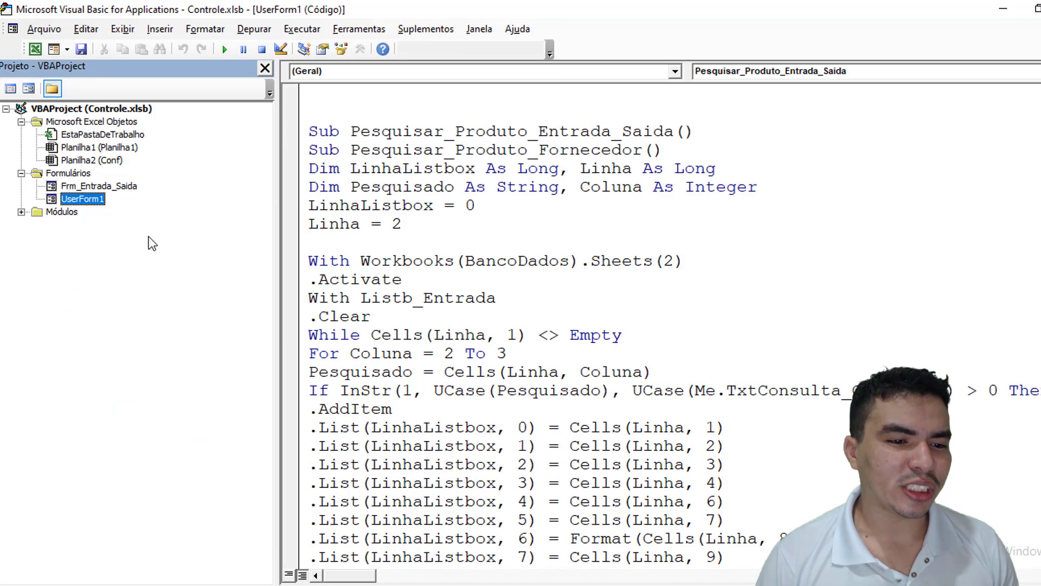
{"action": "double_click", "coordinate": [82, 200]}
{"action": "left_click", "coordinate": [460, 71]}
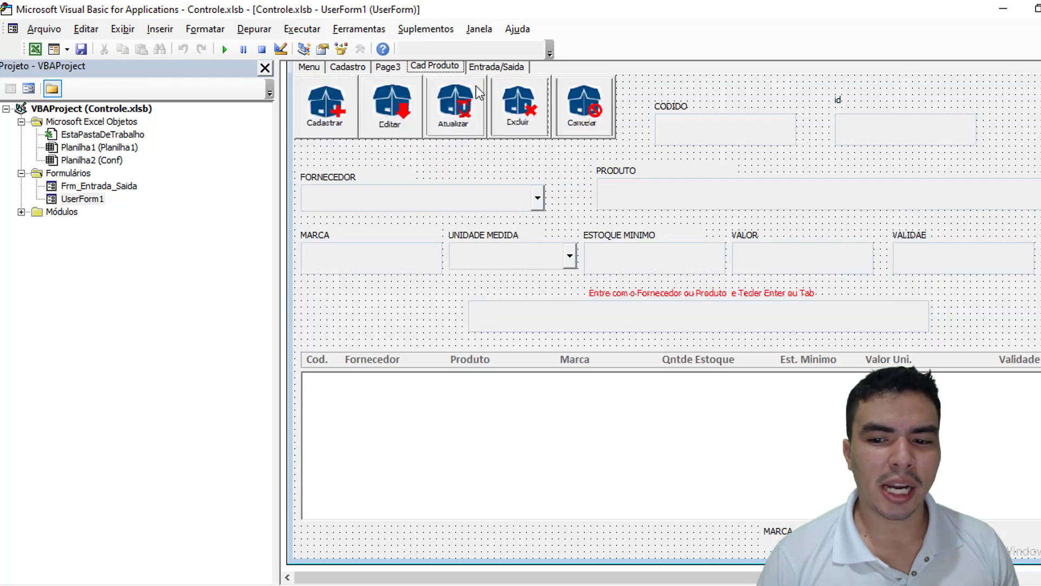
{"action": "left_click", "coordinate": [667, 325]}
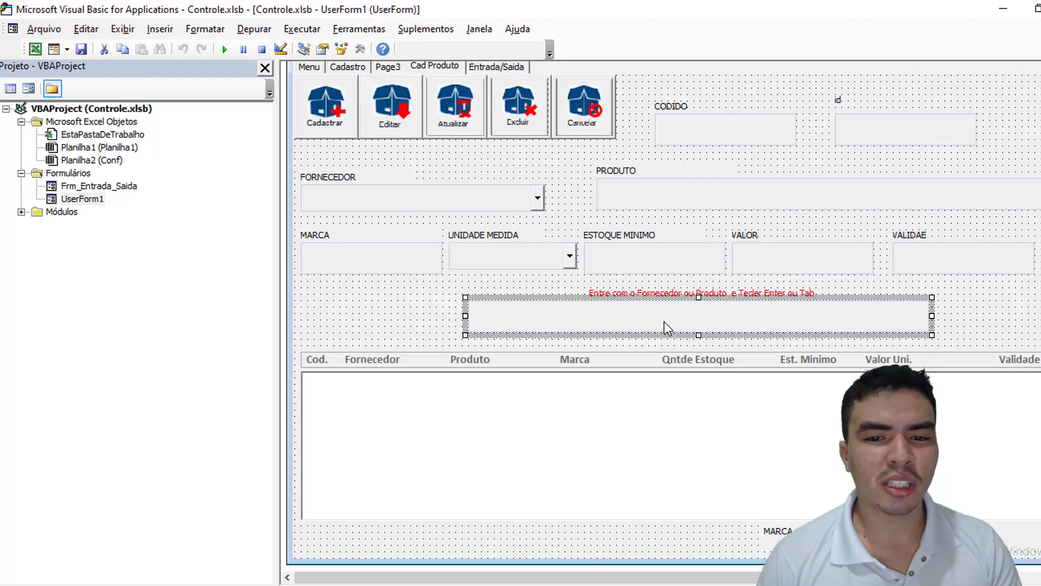
Step: Check the Properties of the Entrada/Saida page's product search box to learn its name, Txt_Pesq_Ent
{"action": "left_click", "coordinate": [489, 66]}
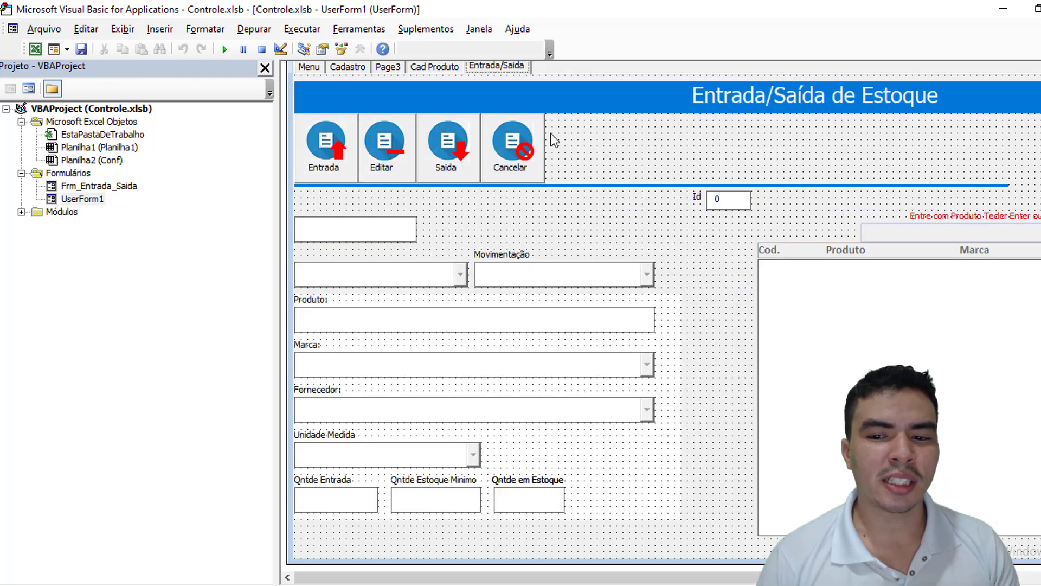
{"action": "left_click", "coordinate": [923, 233]}
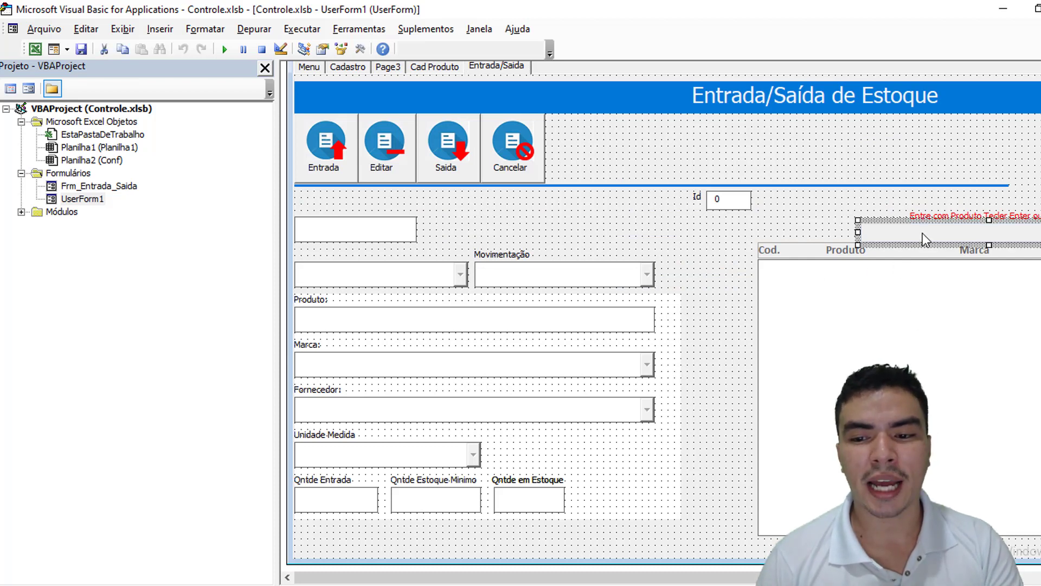
{"action": "right_click", "coordinate": [922, 233]}
{"action": "left_click", "coordinate": [942, 319]}
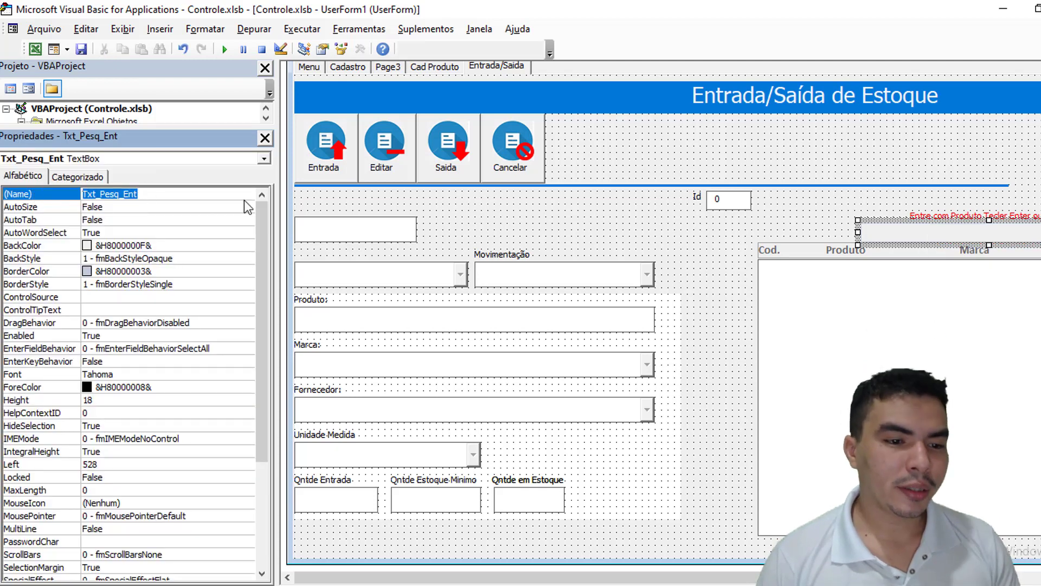
{"action": "left_click", "coordinate": [936, 234]}
Step: In the new search Sub, replace Me.TxtConsulta_Cad with Txt_Pesq_Ent
{"action": "double_click", "coordinate": [936, 233]}
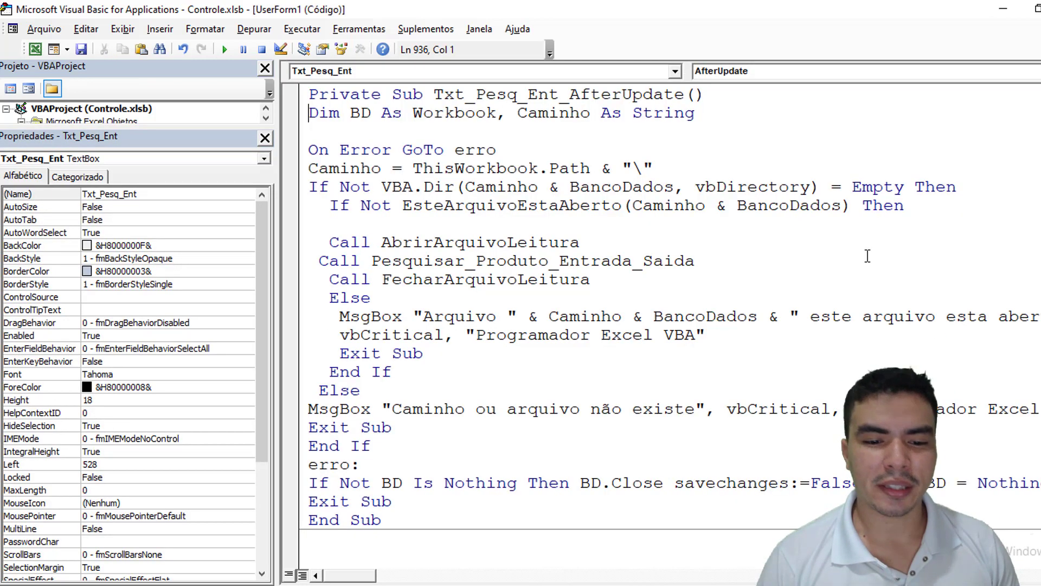
{"action": "scroll", "coordinate": [554, 395], "scroll_direction": "down", "scroll_amount": 2}
{"action": "scroll", "coordinate": [554, 395], "scroll_direction": "down", "scroll_amount": 3}
{"action": "scroll", "coordinate": [554, 395], "scroll_direction": "down", "scroll_amount": 2}
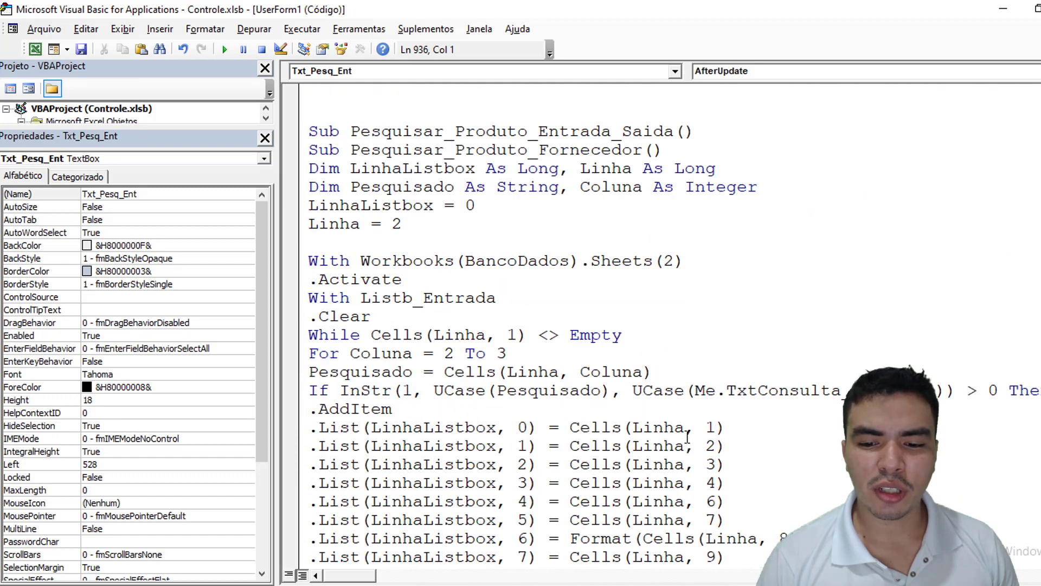
{"action": "left_click_drag", "start_coordinate": [697, 391], "coordinate": [841, 392]}
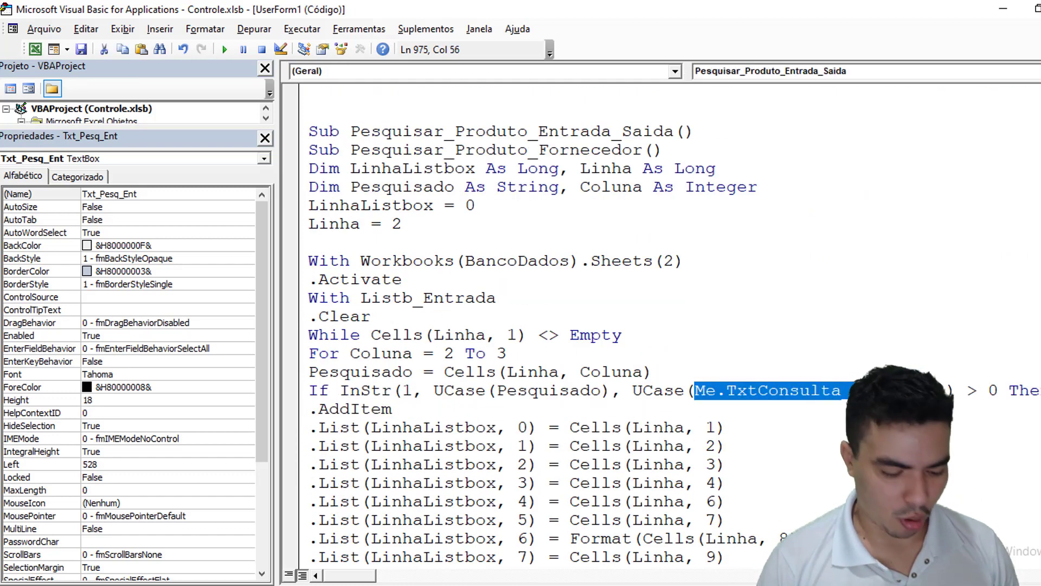
{"action": "type", "text": "Txt_Pesq_Ent.Text)) > 0 Then"}
{"action": "scroll", "coordinate": [442, 264], "scroll_direction": "down", "scroll_amount": 2}
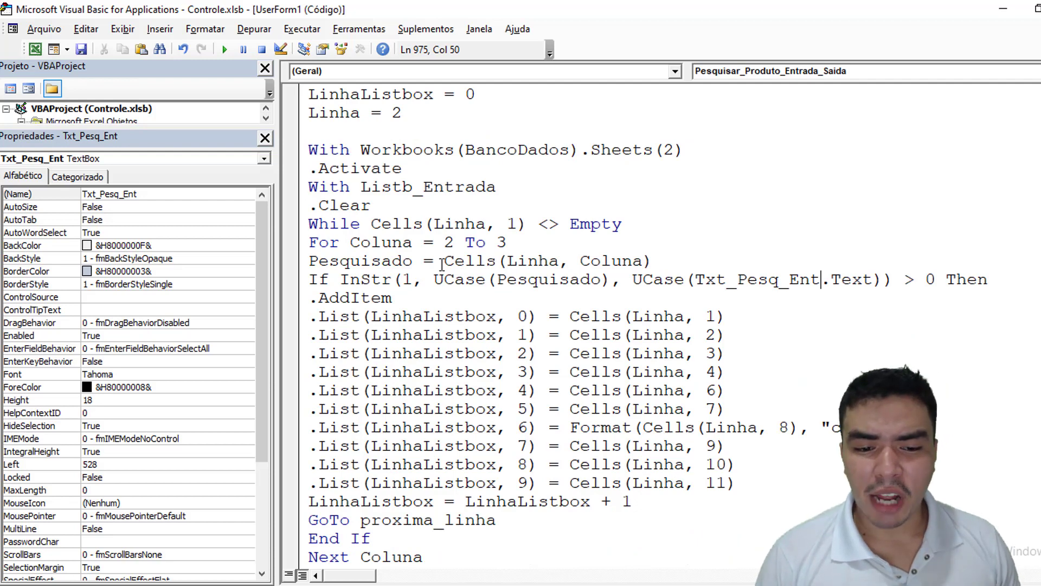
{"action": "scroll", "coordinate": [442, 264], "scroll_direction": "up", "scroll_amount": 1}
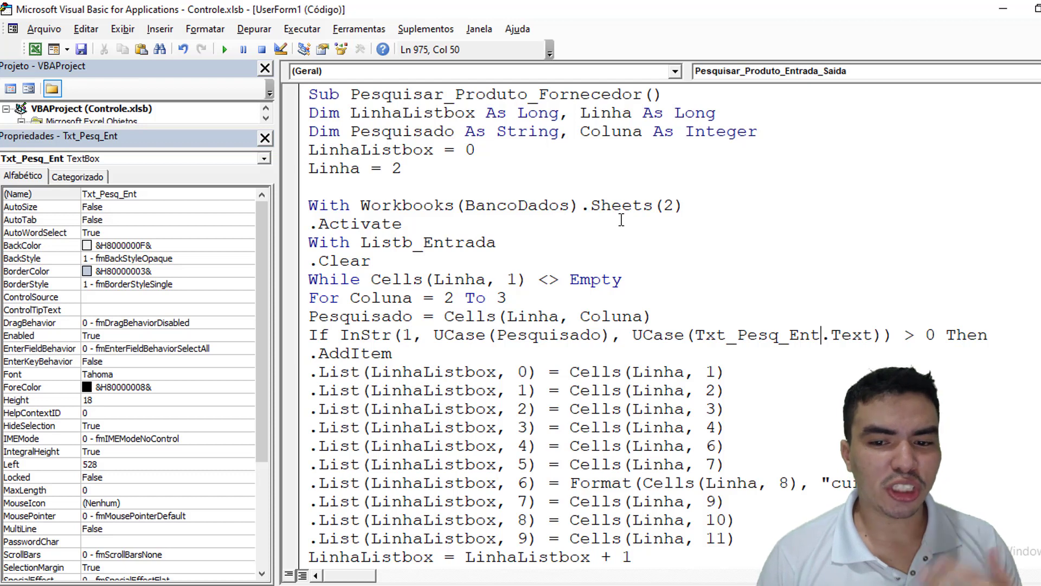
{"action": "scroll", "coordinate": [625, 220], "scroll_direction": "up", "scroll_amount": 1}
Step: Delete the leftover Sub Pesquisar_Produto_Fornecedor() header and the duplicate End Sub
{"action": "key", "text": "ctrl+z"}
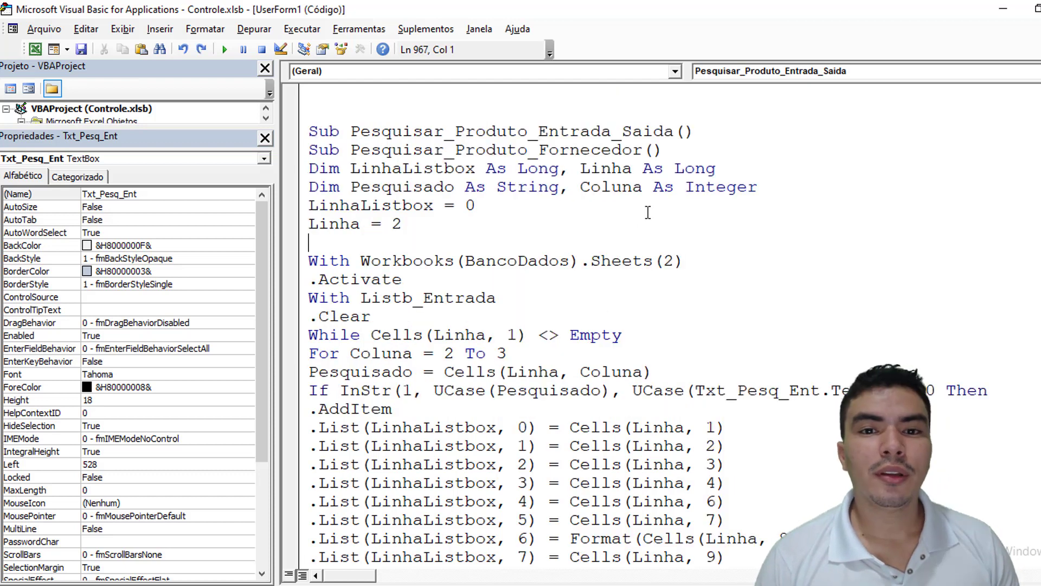
{"action": "left_click_drag", "start_coordinate": [682, 154], "coordinate": [309, 154]}
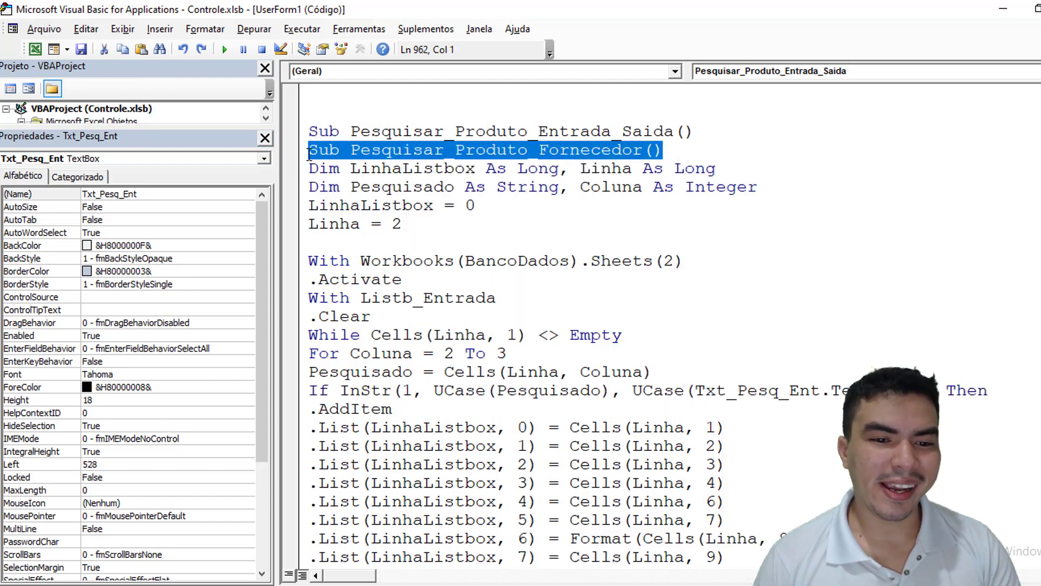
{"action": "key", "text": "Delete"}
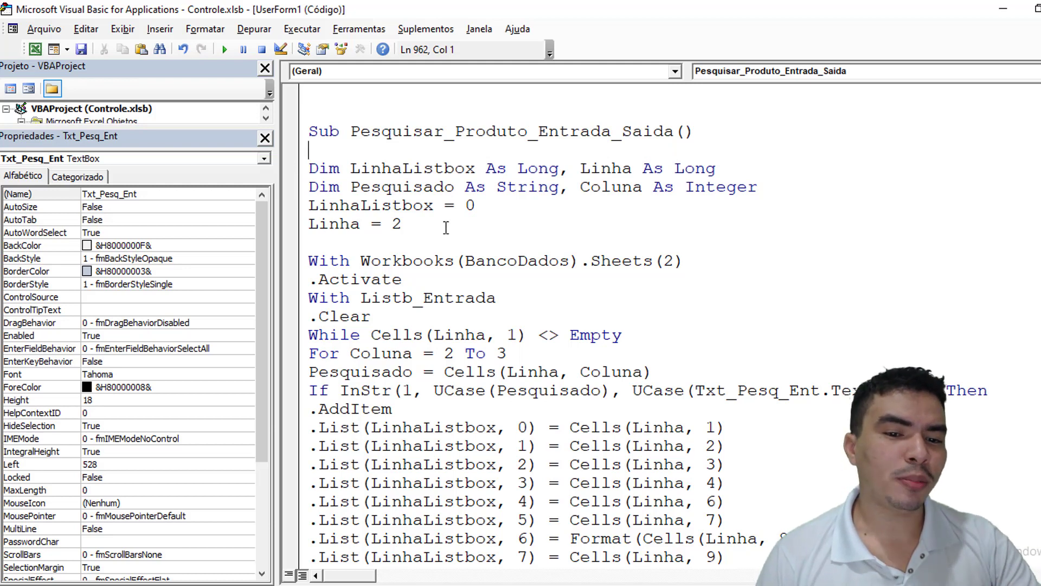
{"action": "scroll", "coordinate": [446, 228], "scroll_direction": "down", "scroll_amount": 1}
{"action": "scroll", "coordinate": [446, 228], "scroll_direction": "down", "scroll_amount": 3}
{"action": "scroll", "coordinate": [445, 228], "scroll_direction": "down", "scroll_amount": 2}
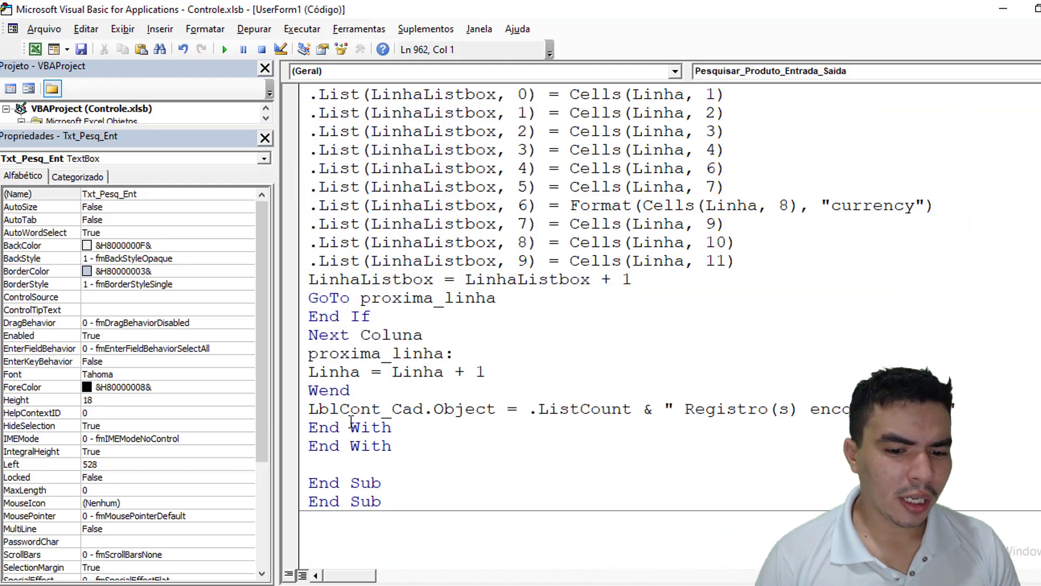
{"action": "left_click_drag", "start_coordinate": [394, 483], "coordinate": [289, 473]}
{"action": "key", "text": "Delete"}
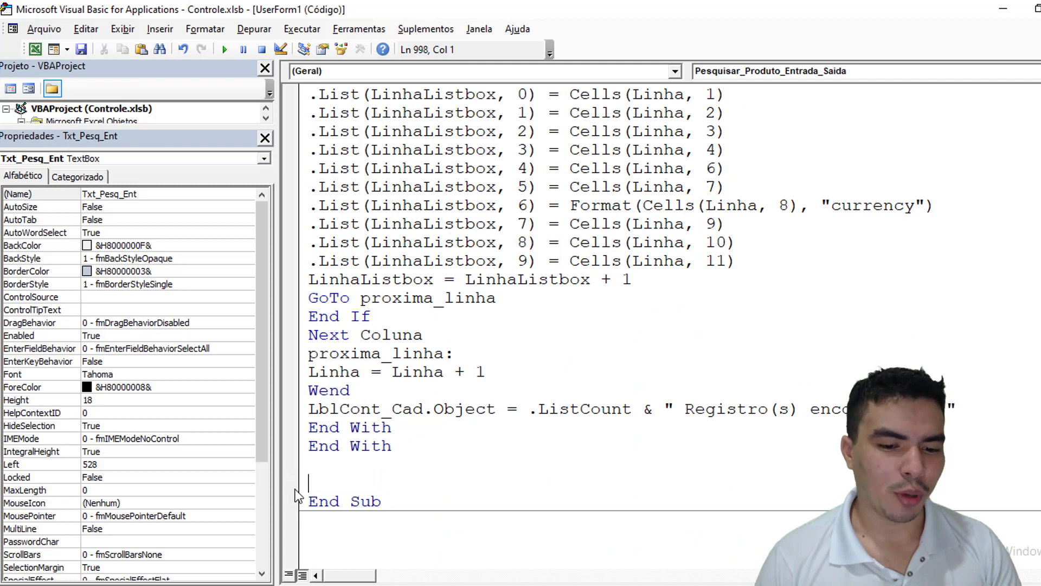
Step: Confirm Txt_Pesq_Ent_AfterUpdate calls Pesquisar_Produto_Entrada_Saida, then run the form on Entrada/Saída de Estoque
{"action": "scroll", "coordinate": [386, 396], "scroll_direction": "up", "scroll_amount": 1}
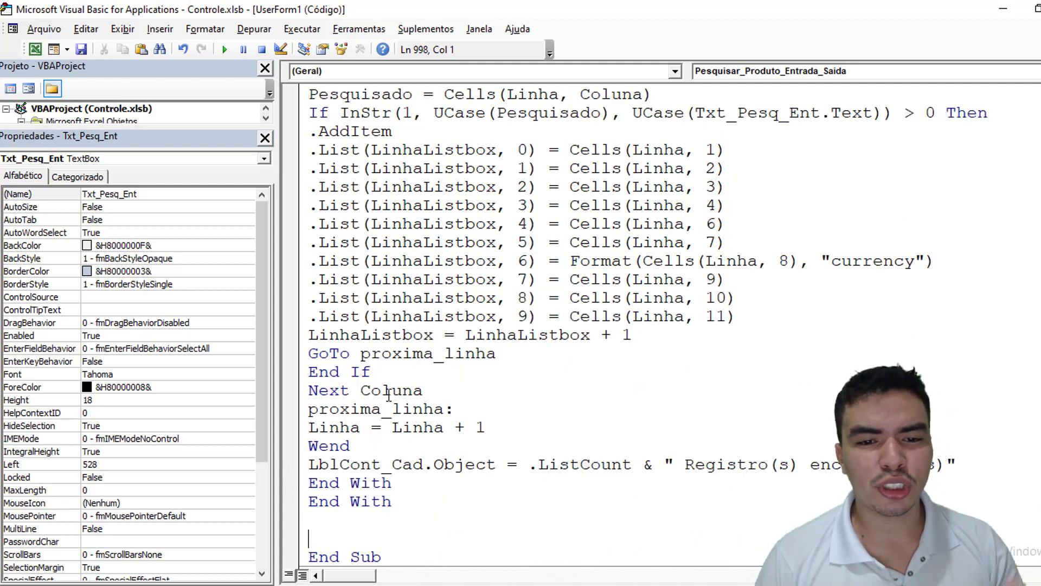
{"action": "scroll", "coordinate": [388, 396], "scroll_direction": "up", "scroll_amount": 1}
{"action": "scroll", "coordinate": [388, 396], "scroll_direction": "up", "scroll_amount": 2}
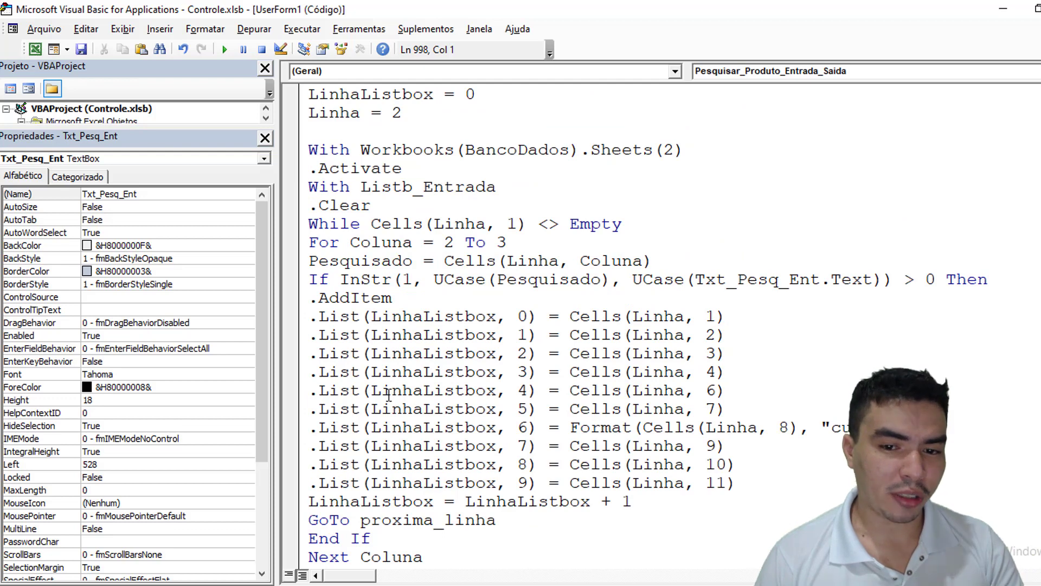
{"action": "scroll", "coordinate": [388, 396], "scroll_direction": "up", "scroll_amount": 1}
{"action": "scroll", "coordinate": [388, 396], "scroll_direction": "up", "scroll_amount": 1}
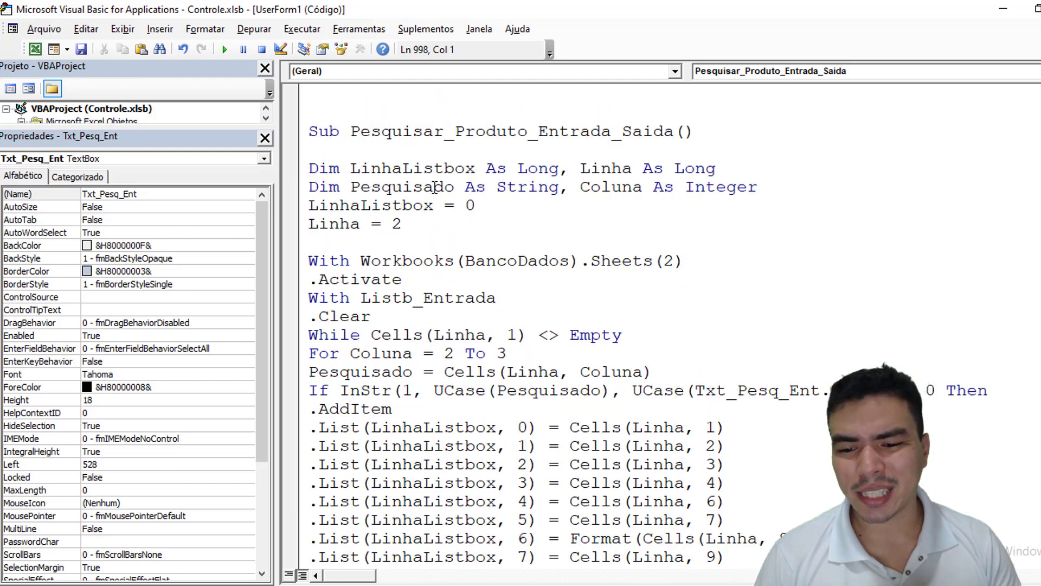
{"action": "scroll", "coordinate": [442, 271], "scroll_direction": "down", "scroll_amount": 1}
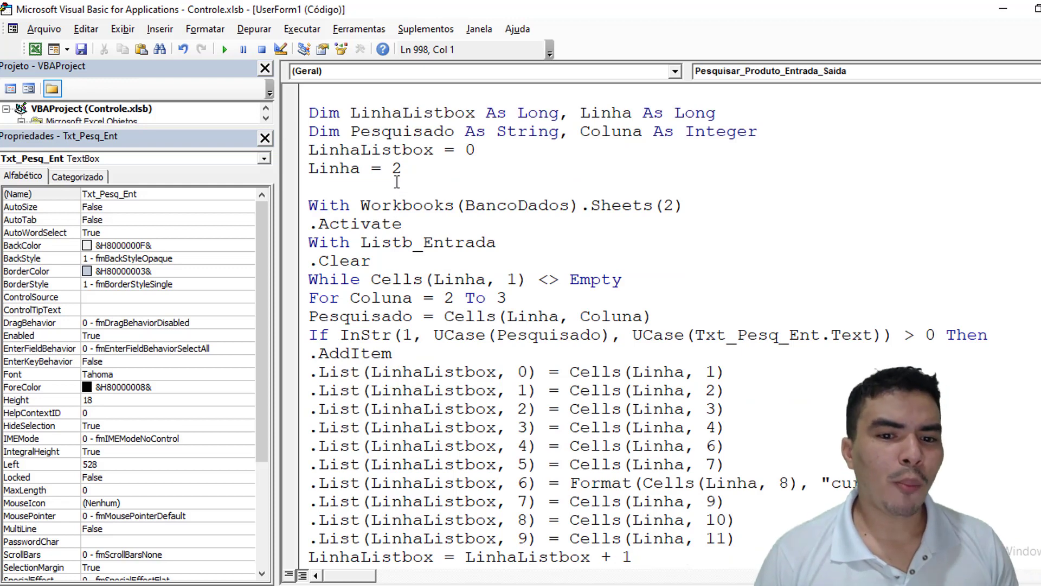
{"action": "scroll", "coordinate": [397, 181], "scroll_direction": "up", "scroll_amount": 1}
{"action": "scroll", "coordinate": [398, 183], "scroll_direction": "up", "scroll_amount": 2}
{"action": "scroll", "coordinate": [401, 184], "scroll_direction": "up", "scroll_amount": 2}
{"action": "scroll", "coordinate": [404, 188], "scroll_direction": "up", "scroll_amount": 2}
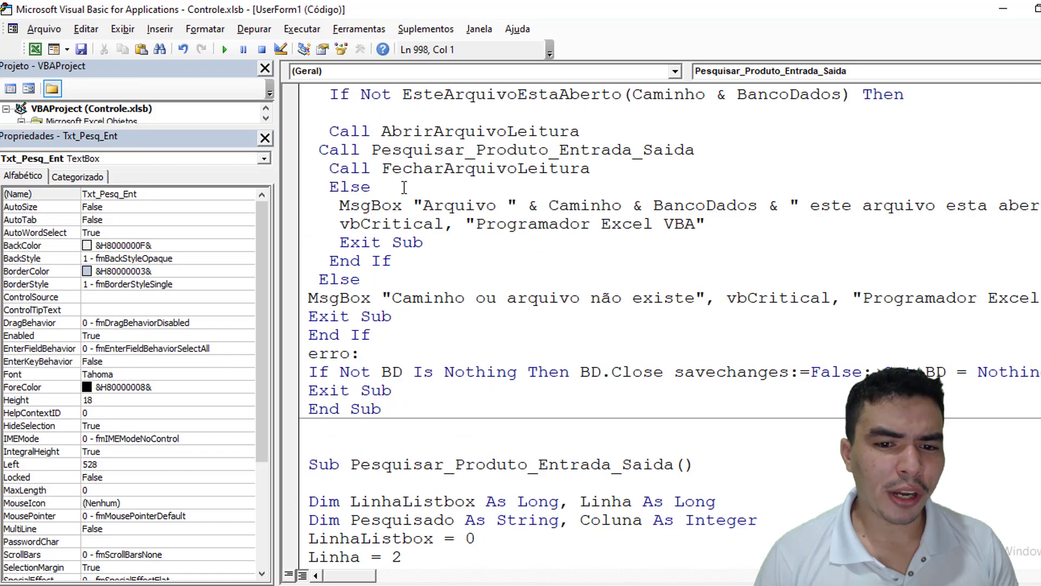
{"action": "scroll", "coordinate": [404, 187], "scroll_direction": "up", "scroll_amount": 1}
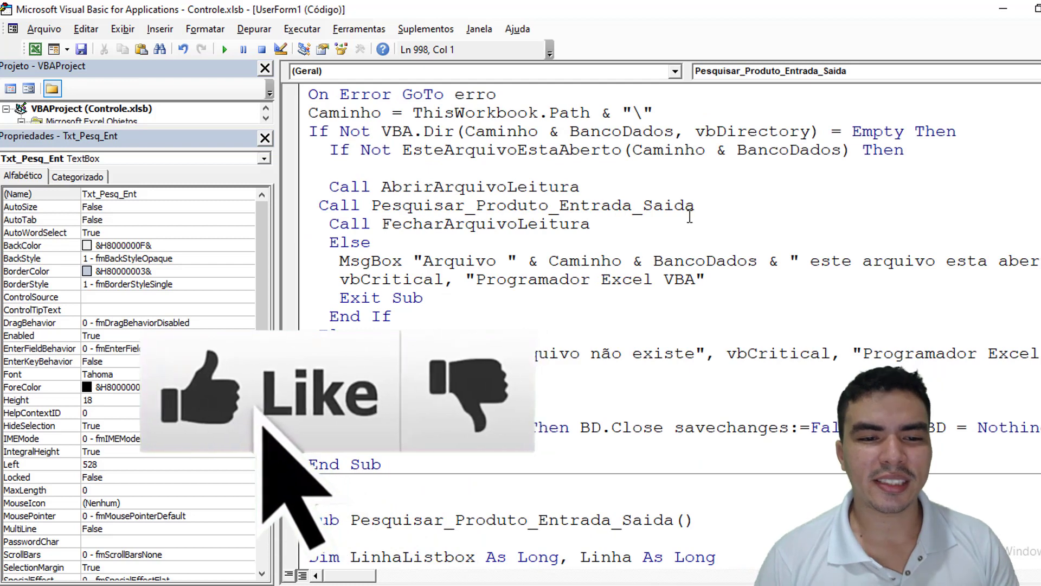
{"action": "left_click_drag", "start_coordinate": [694, 209], "coordinate": [372, 210]}
{"action": "scroll", "coordinate": [449, 432], "scroll_direction": "down", "scroll_amount": 1}
{"action": "scroll", "coordinate": [461, 326], "scroll_direction": "up", "scroll_amount": 2}
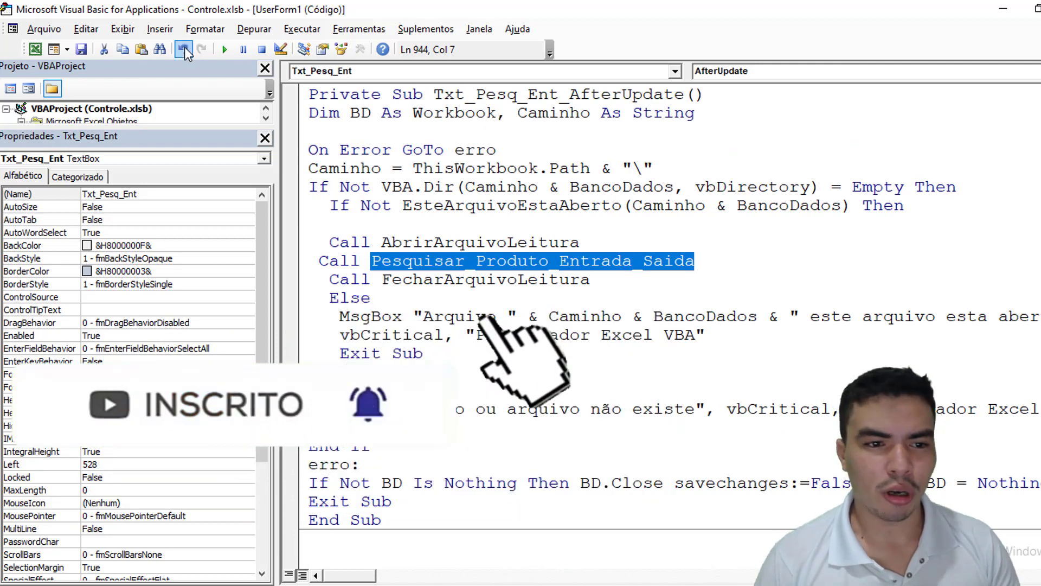
{"action": "left_click", "coordinate": [224, 52]}
{"action": "left_click", "coordinate": [257, 71]}
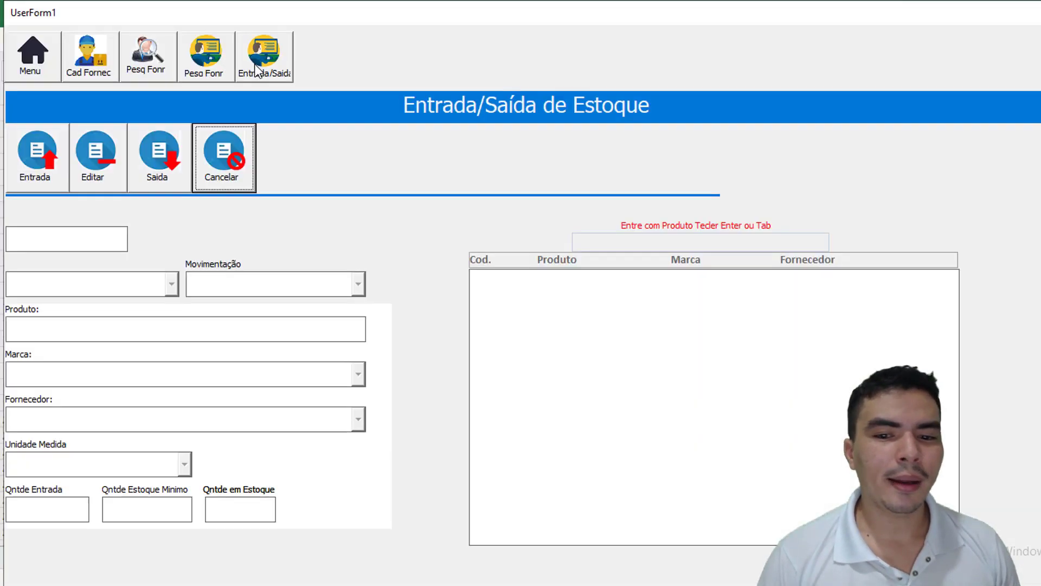
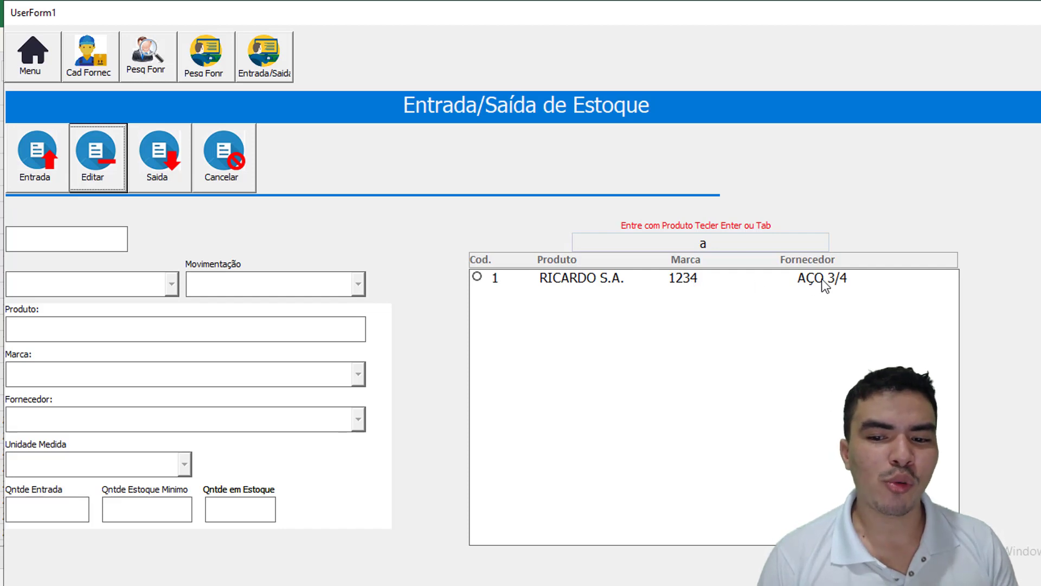
Step: Stop the running form and open the product search box's (Txt_Pesq_Ent) code
{"action": "left_click", "coordinate": [1031, 12]}
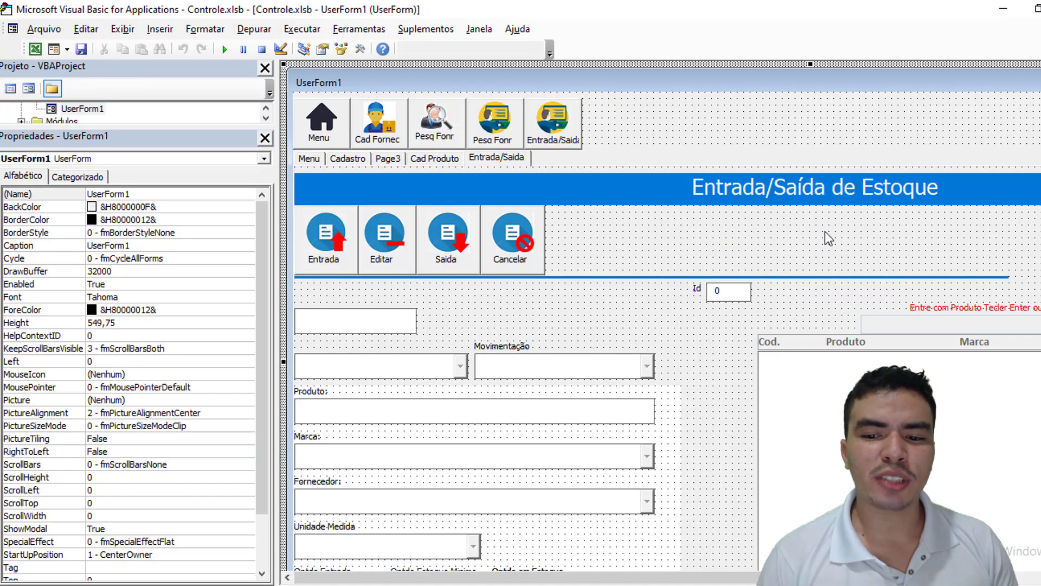
{"action": "left_click", "coordinate": [798, 371]}
{"action": "left_click", "coordinate": [785, 344]}
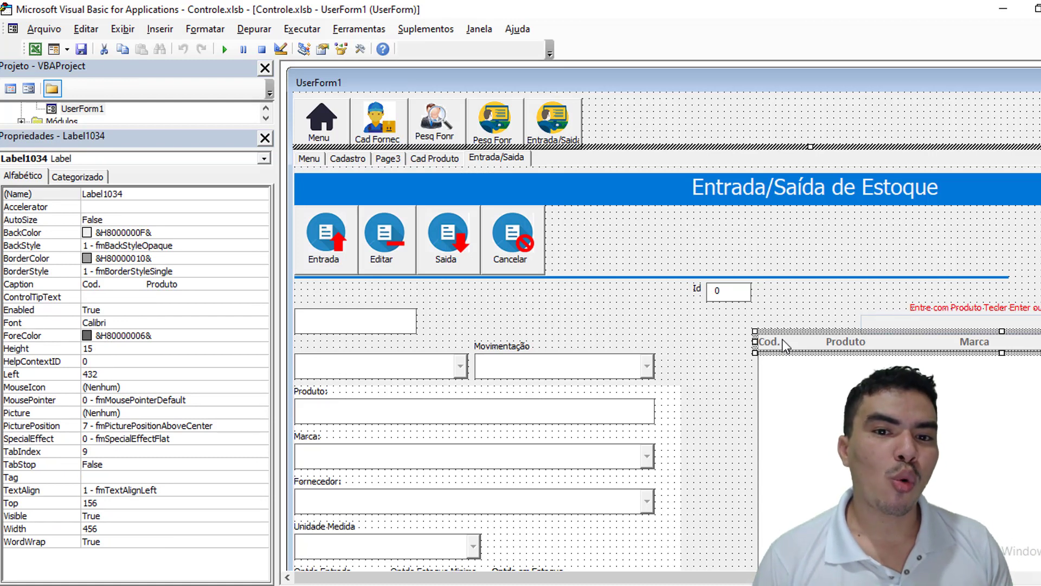
{"action": "left_click", "coordinate": [786, 359]}
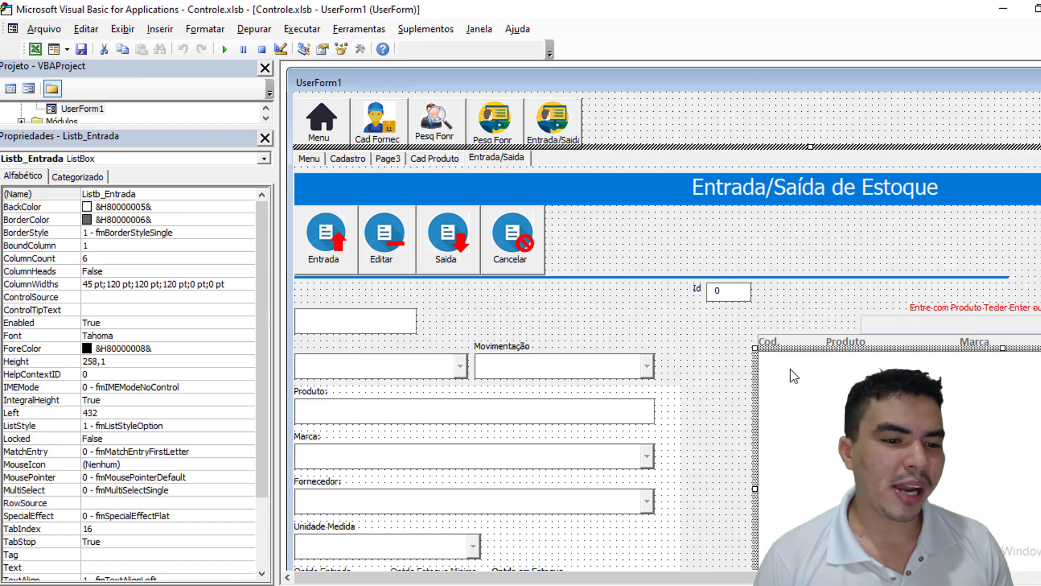
{"action": "double_click", "coordinate": [910, 322]}
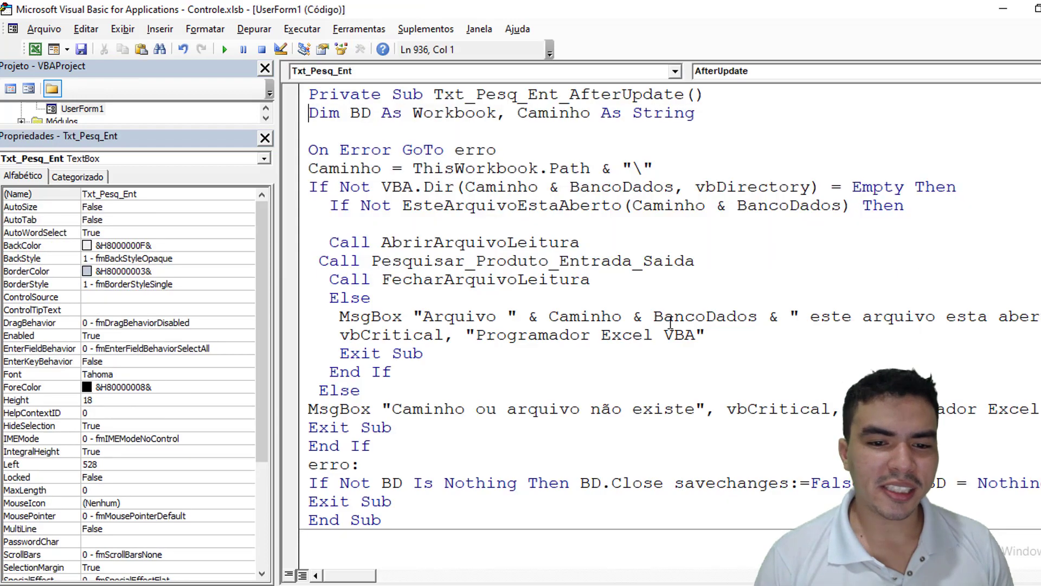
Step: Change the .List lines to read Cells(Linha, 3) and Cells(Linha, 4), then run the form
{"action": "scroll", "coordinate": [527, 334], "scroll_direction": "down", "scroll_amount": 2}
{"action": "scroll", "coordinate": [527, 333], "scroll_direction": "down", "scroll_amount": 4}
{"action": "scroll", "coordinate": [527, 334], "scroll_direction": "down", "scroll_amount": 1}
{"action": "scroll", "coordinate": [527, 334], "scroll_direction": "down", "scroll_amount": 3}
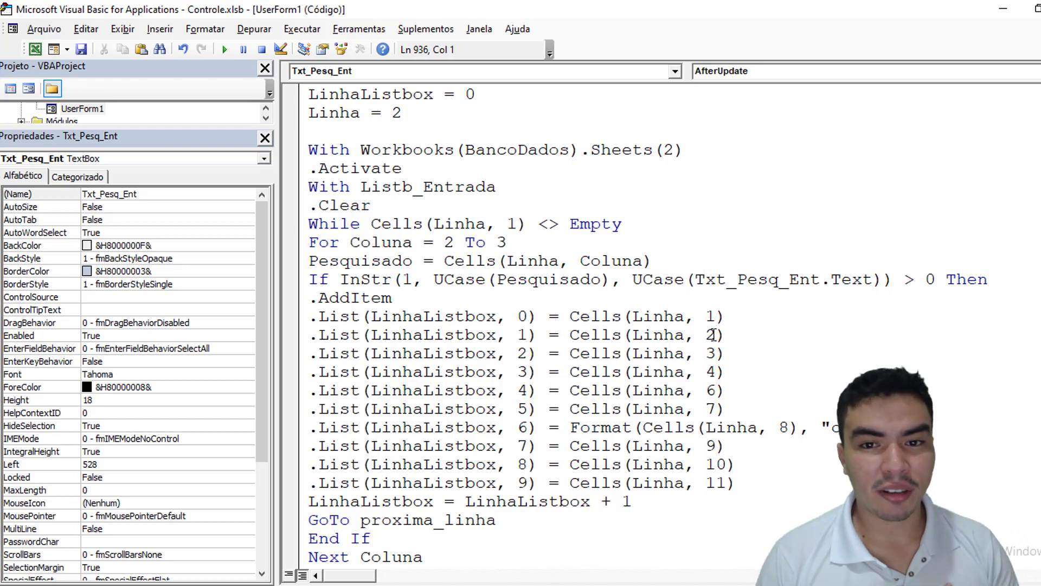
{"action": "left_click_drag", "start_coordinate": [705, 335], "coordinate": [715, 335]}
{"action": "type", "text": "3"}
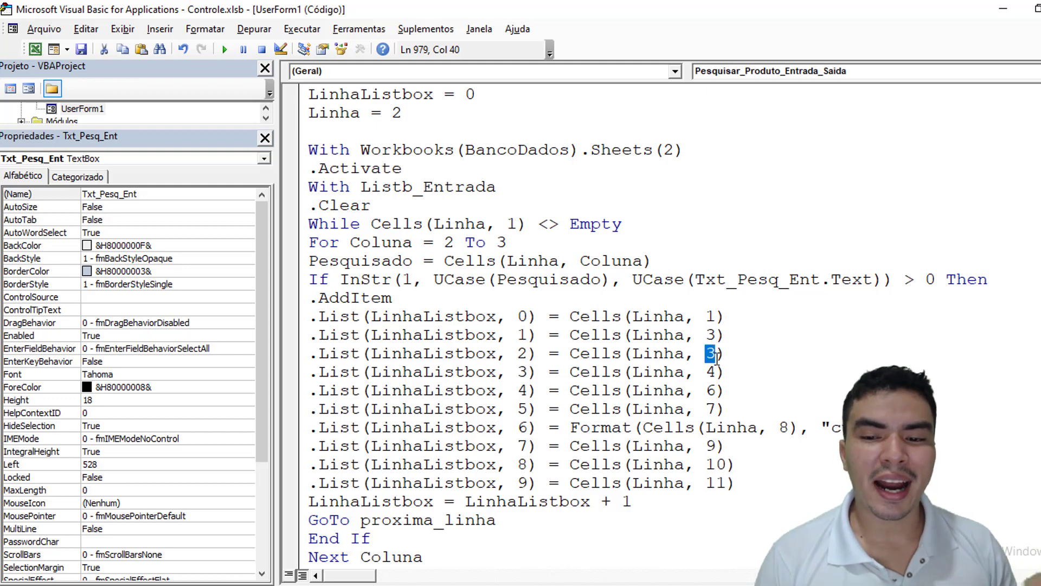
{"action": "type", "text": "4"}
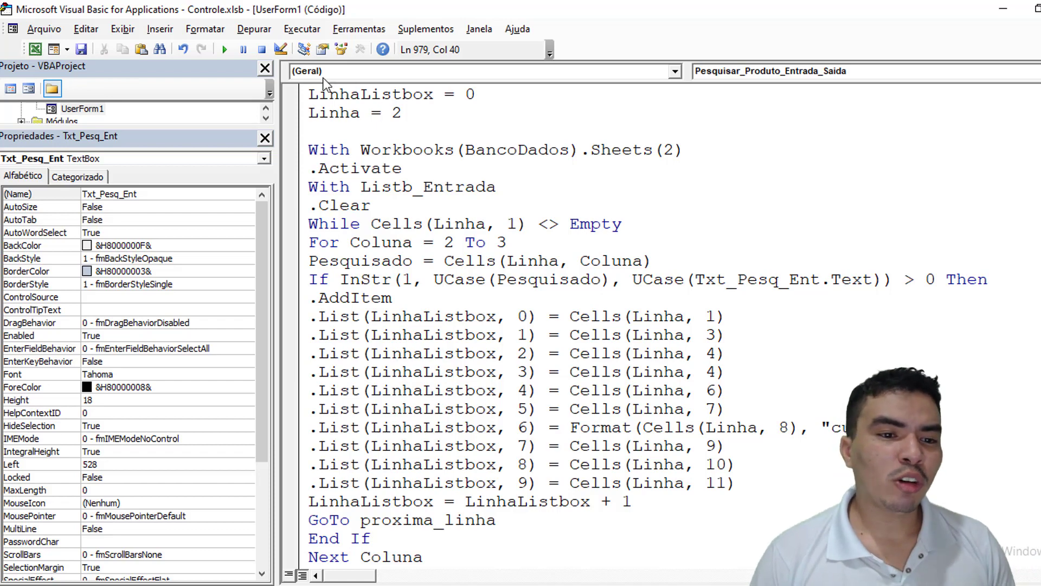
{"action": "left_click", "coordinate": [230, 52]}
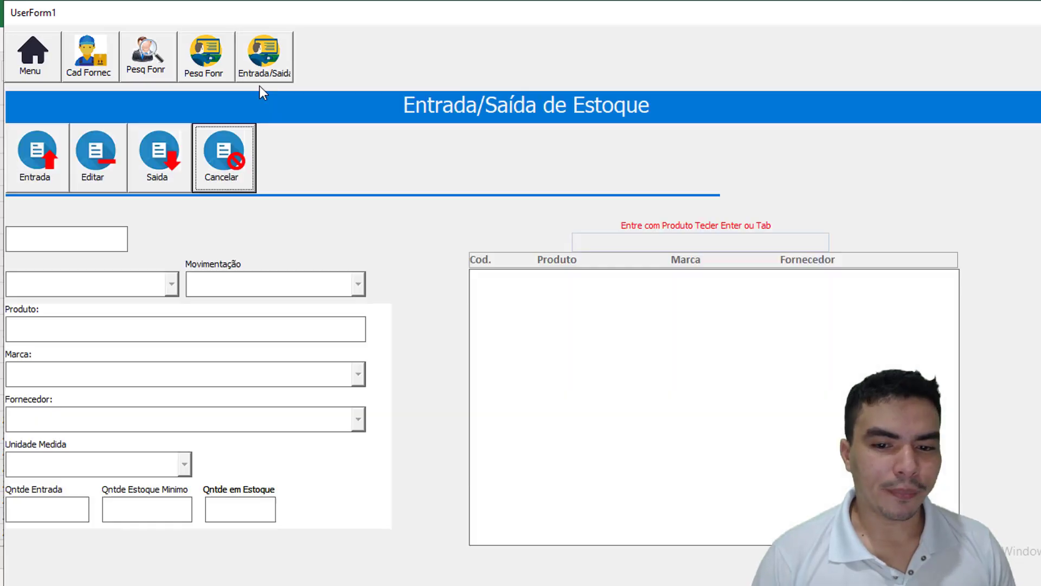
Step: Test the product search by searching for "a"
{"action": "left_click", "coordinate": [603, 247]}
{"action": "type", "text": "a"}
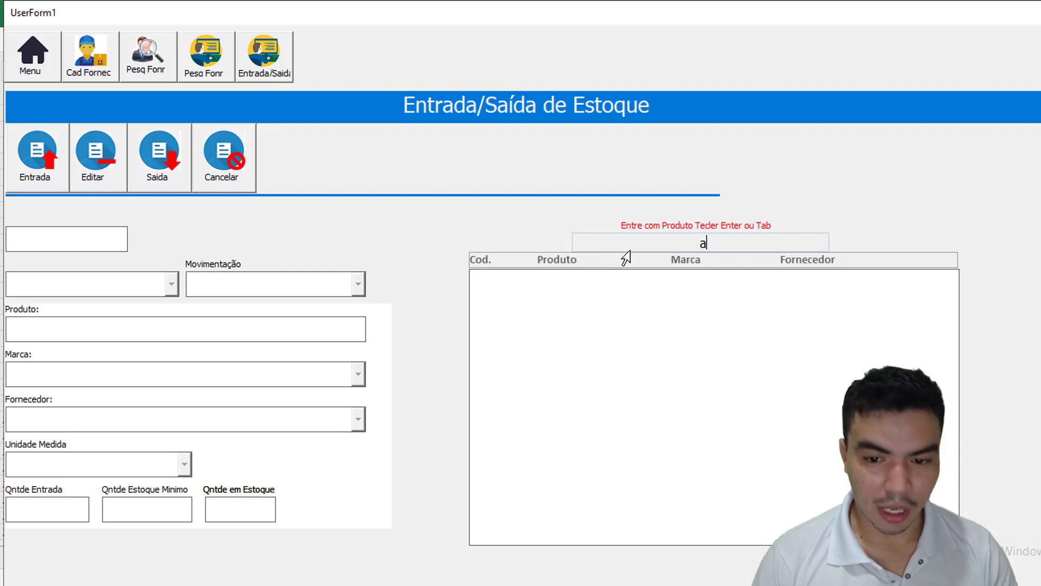
{"action": "key", "text": "Return"}
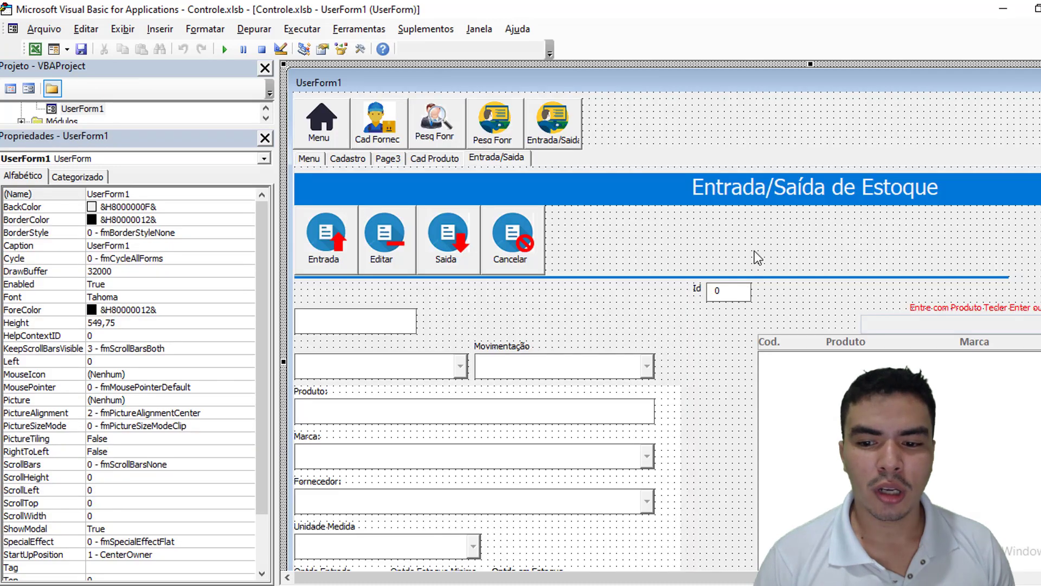
Step: Set Listb_Entrada's first ColumnWidths value to 0 pt
{"action": "left_click", "coordinate": [799, 419]}
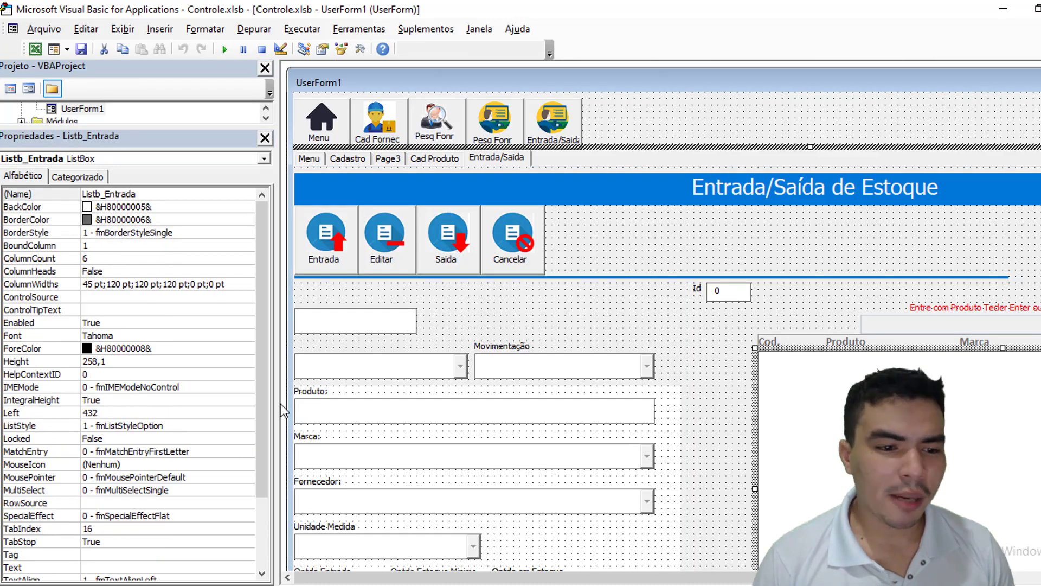
{"action": "double_click", "coordinate": [87, 284]}
{"action": "type", "text": "0"}
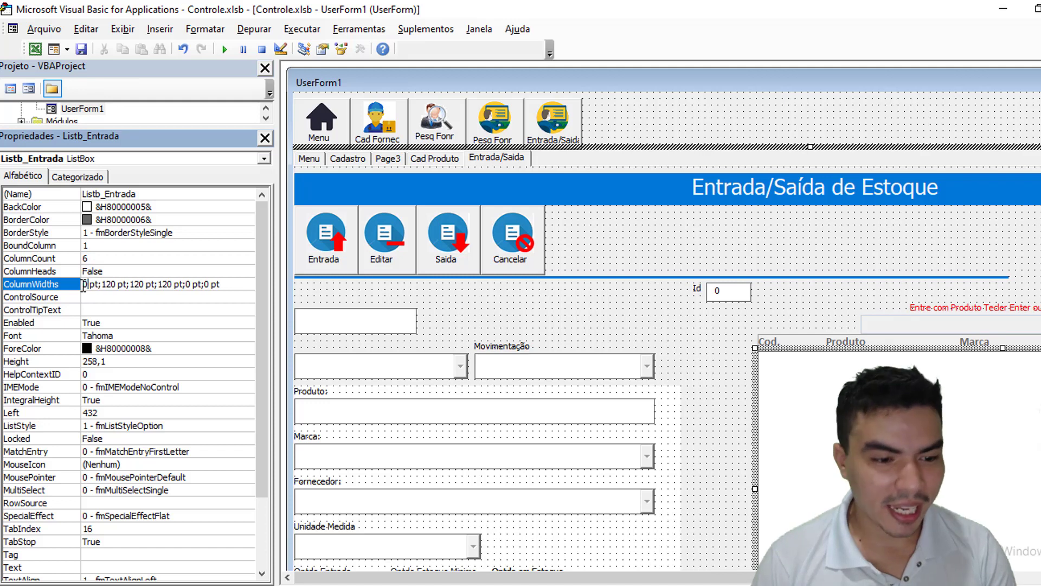
{"action": "left_click", "coordinate": [287, 73]}
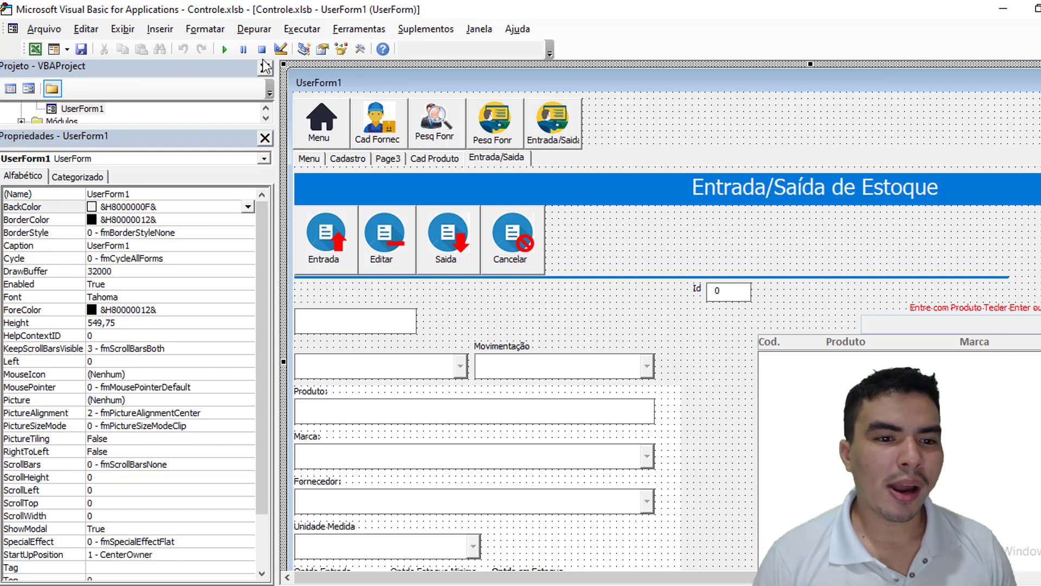
Step: Rerun the form and search "a" on the Entrada/Saída page, listing 1234 AÇO 3/4
{"action": "left_click", "coordinate": [224, 50]}
{"action": "left_click", "coordinate": [264, 57]}
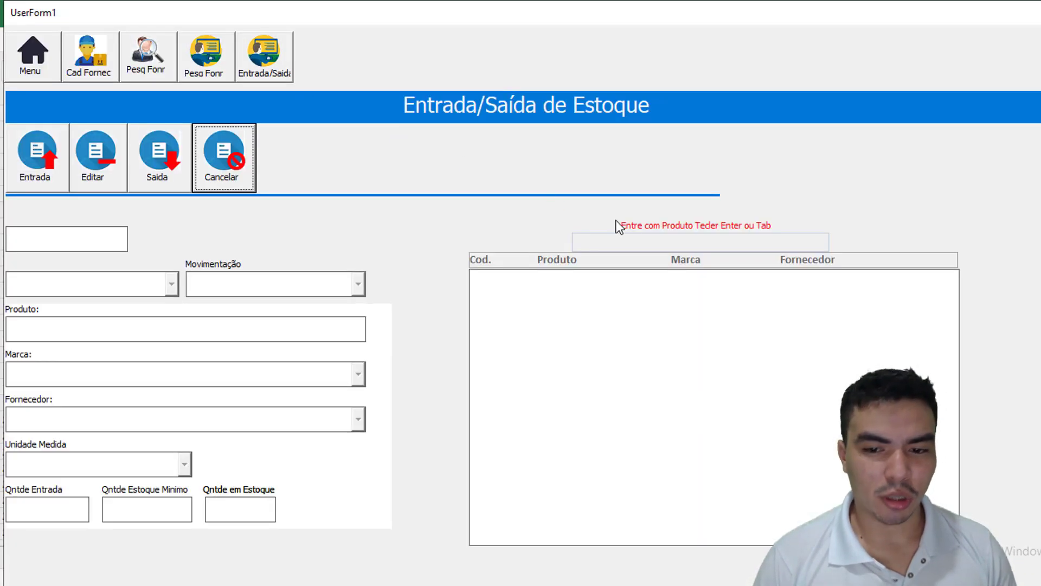
{"action": "left_click", "coordinate": [648, 242]}
{"action": "type", "text": "a"}
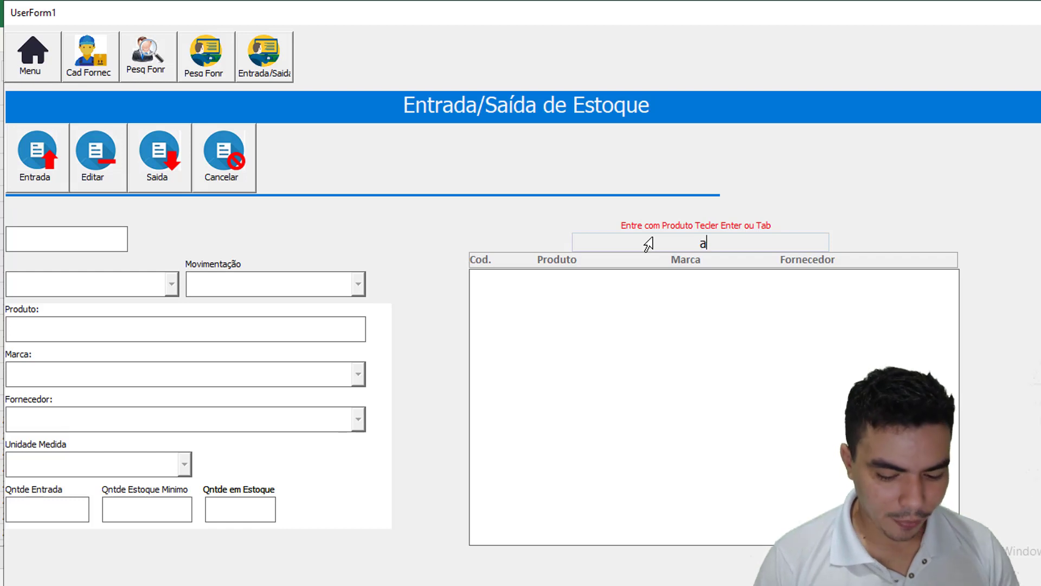
{"action": "key", "text": "Return"}
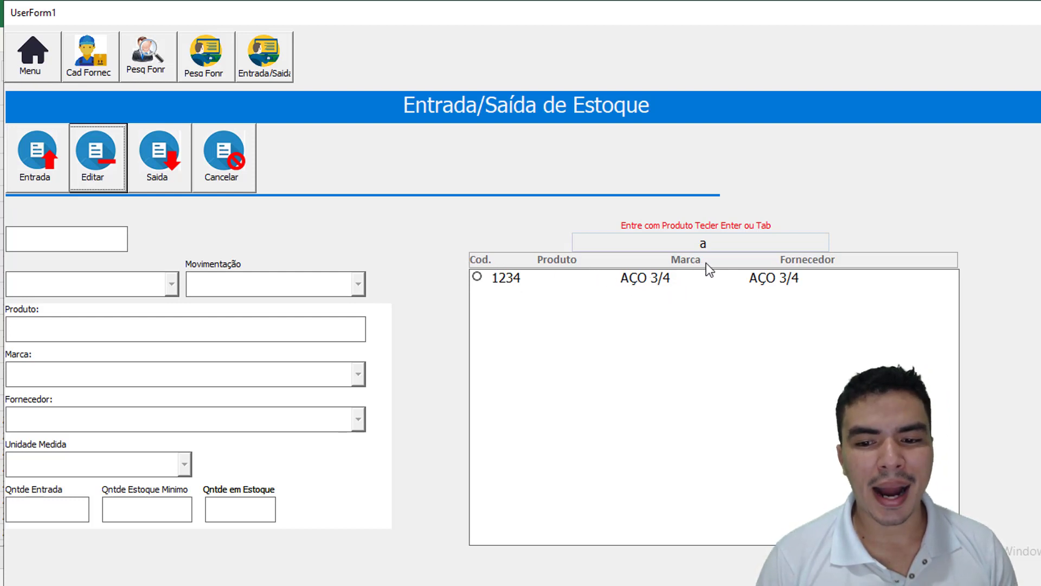
Step: Close the form, reopen the search box's list-filling code, then switch to the project folder
{"action": "left_click", "coordinate": [1027, 12]}
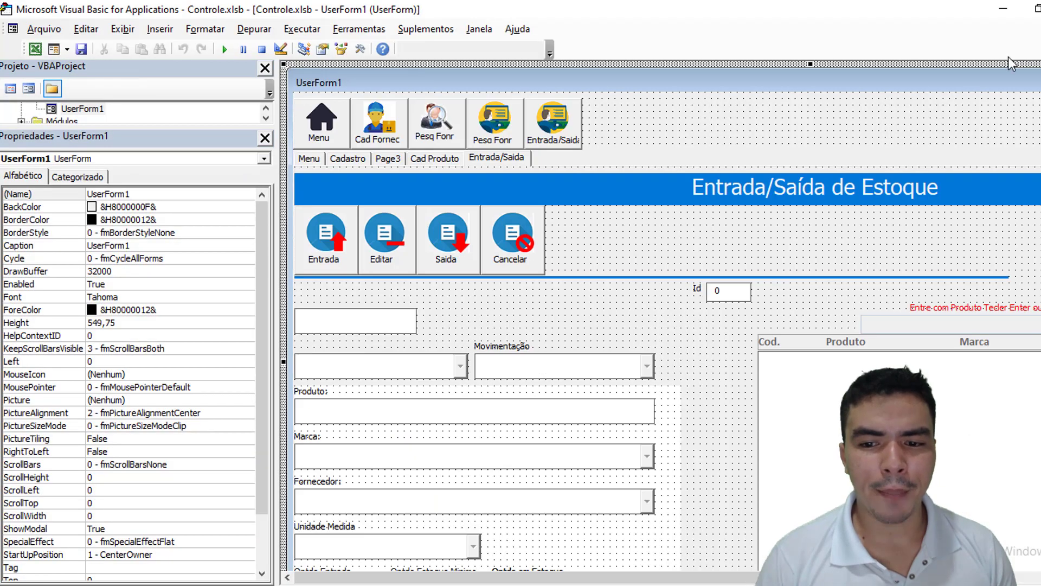
{"action": "double_click", "coordinate": [904, 324]}
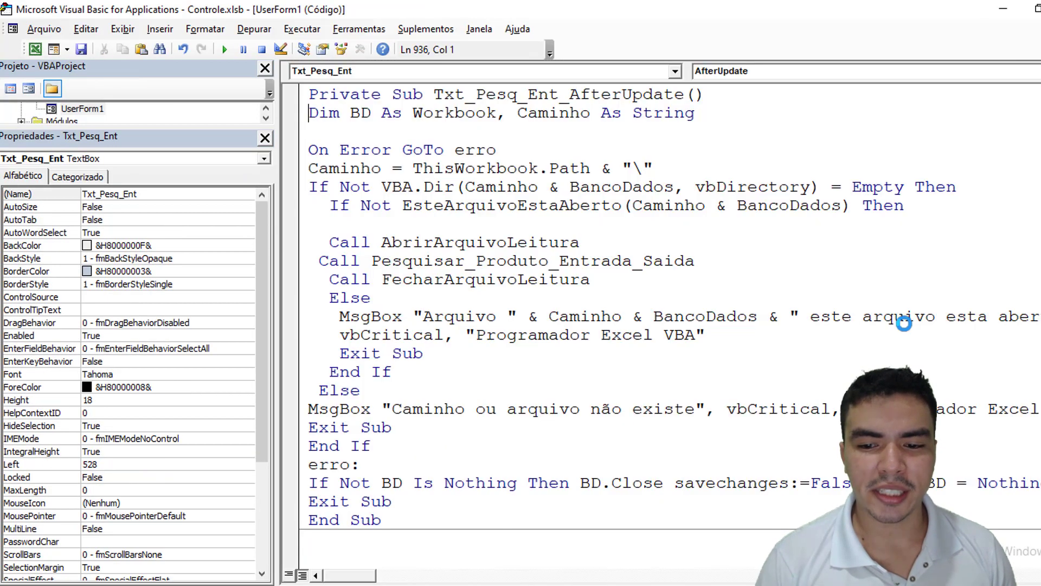
{"action": "scroll", "coordinate": [904, 323], "scroll_direction": "down", "scroll_amount": 4}
{"action": "scroll", "coordinate": [813, 347], "scroll_direction": "down", "scroll_amount": 6}
{"action": "left_click", "coordinate": [729, 374]}
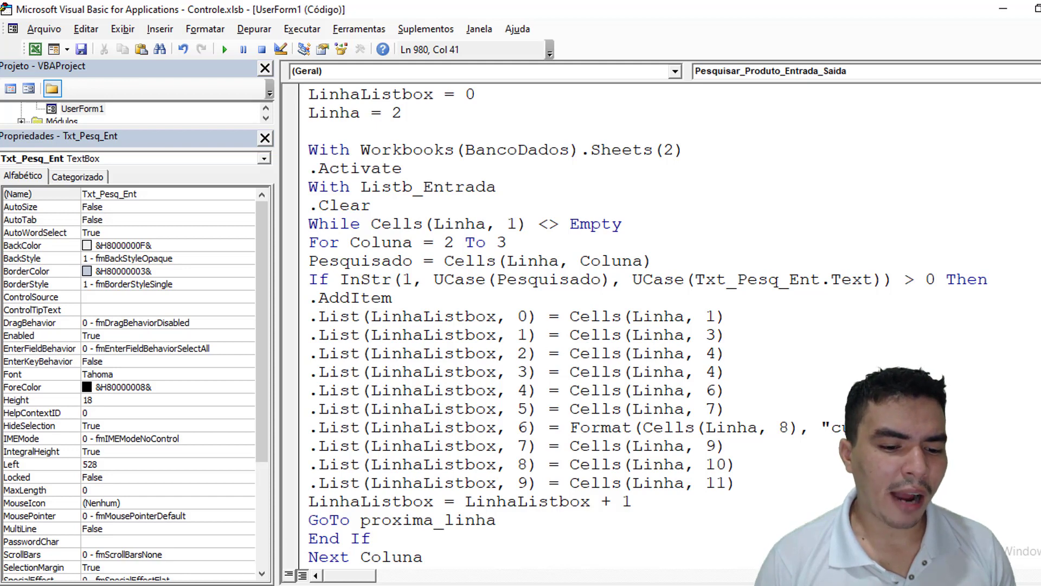
{"action": "left_click", "coordinate": [212, 530]}
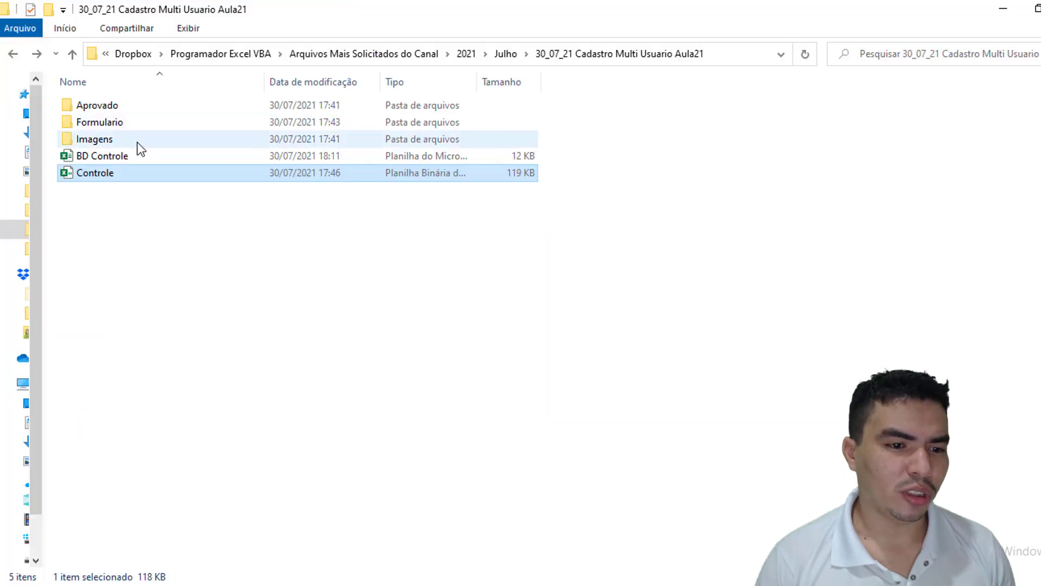
Step: Open the Controle workbook, enter the BD Controle password, and return to the Visual Basic editor
{"action": "left_click", "coordinate": [143, 155]}
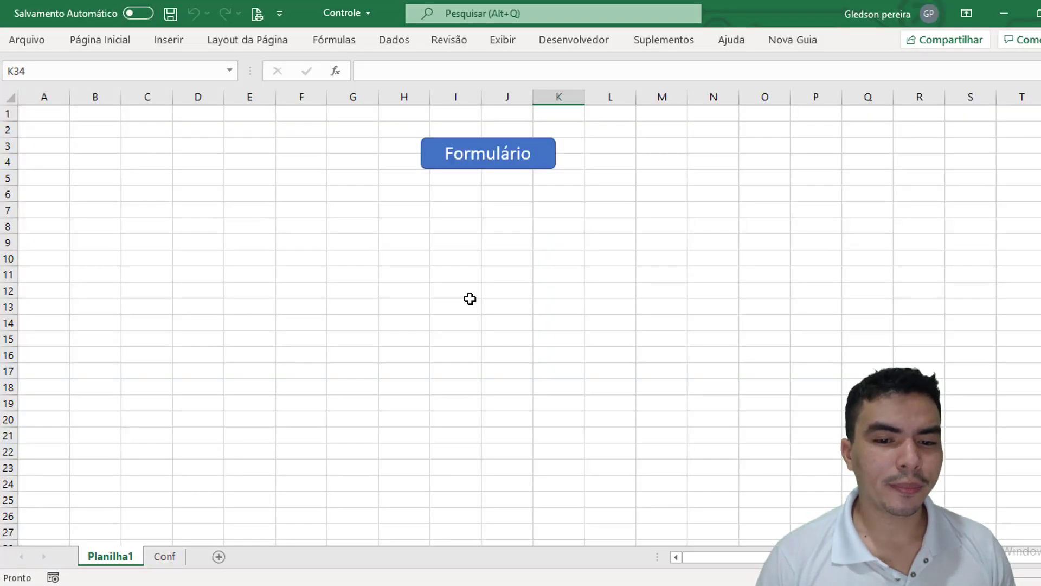
{"action": "left_click", "coordinate": [488, 307]}
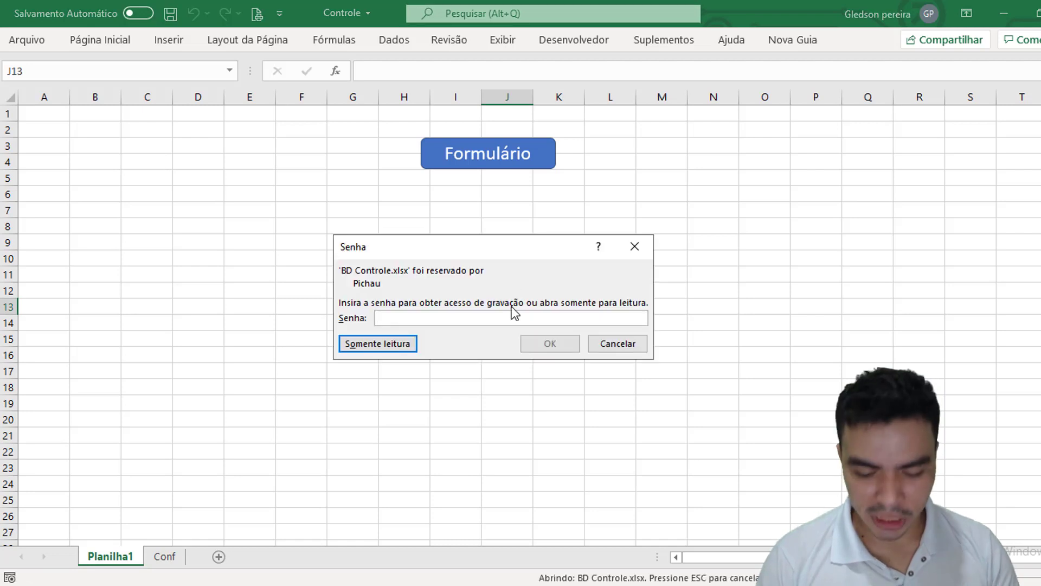
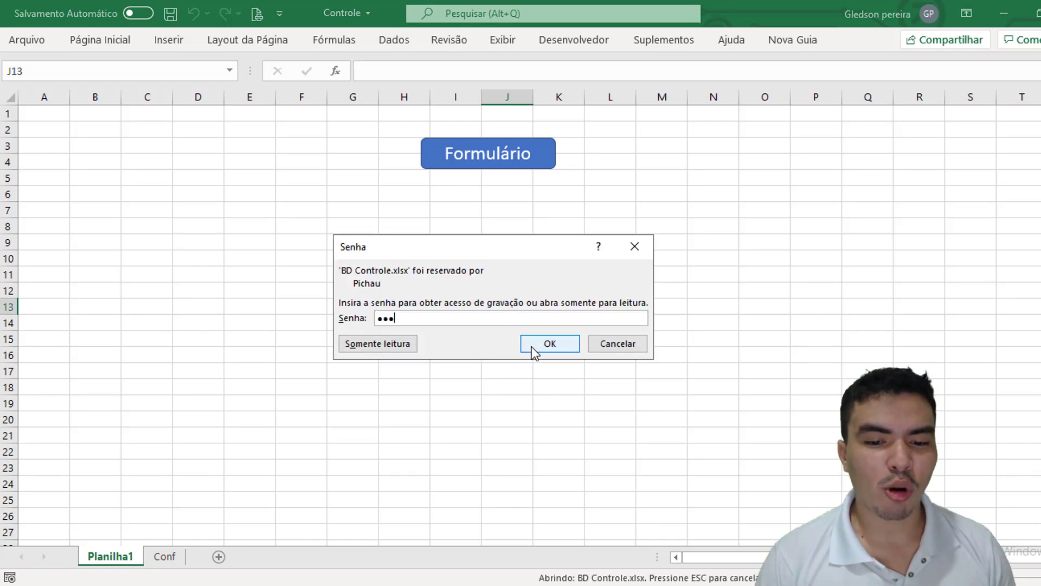
{"action": "left_click", "coordinate": [553, 345]}
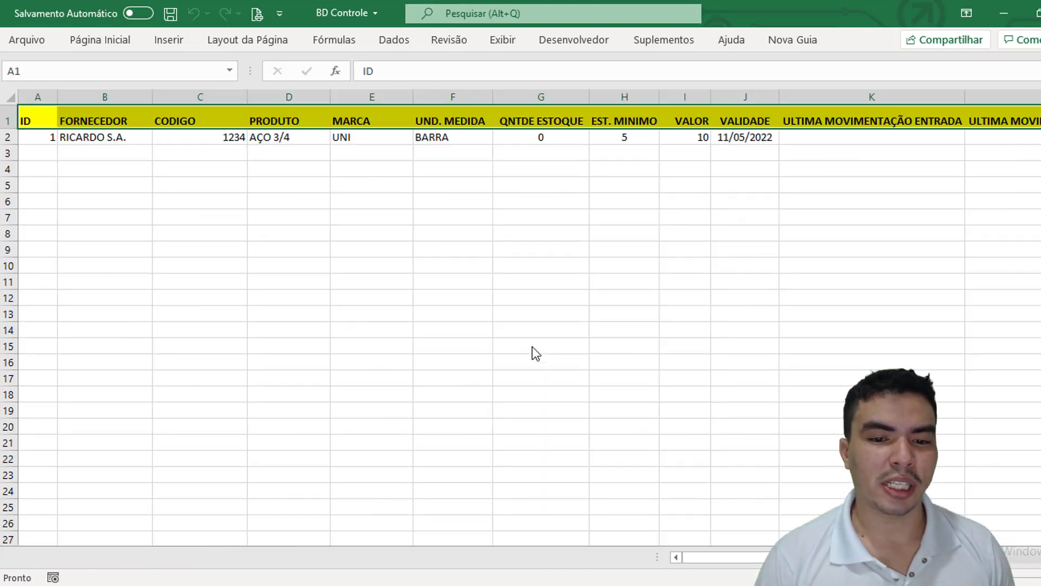
{"action": "left_click", "coordinate": [550, 39]}
{"action": "left_click", "coordinate": [21, 89]}
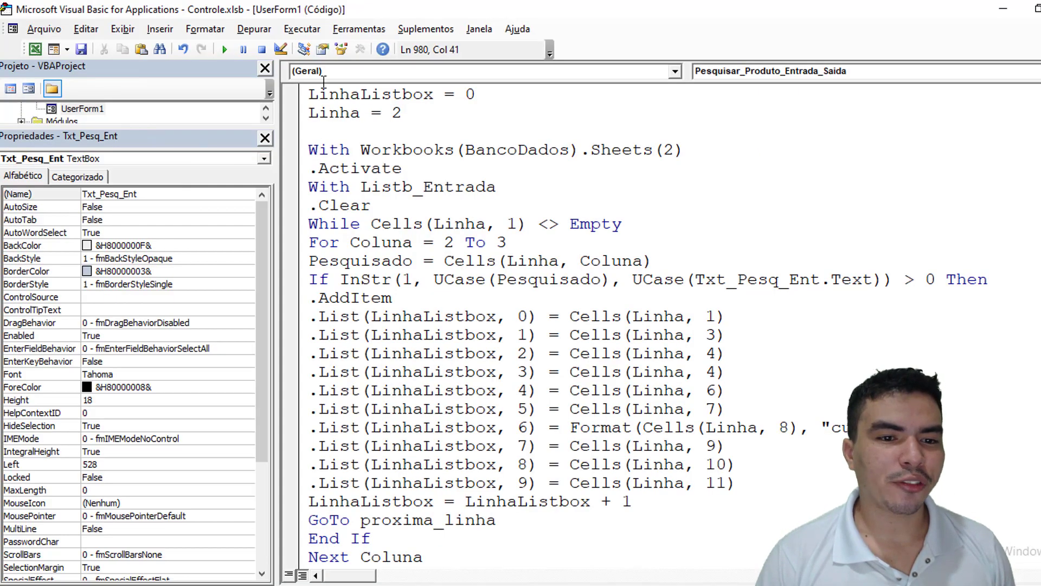
Step: Shrink the VBA editor and move it down to reveal the data sheet
{"action": "left_click", "coordinate": [265, 69]}
{"action": "left_click", "coordinate": [265, 71]}
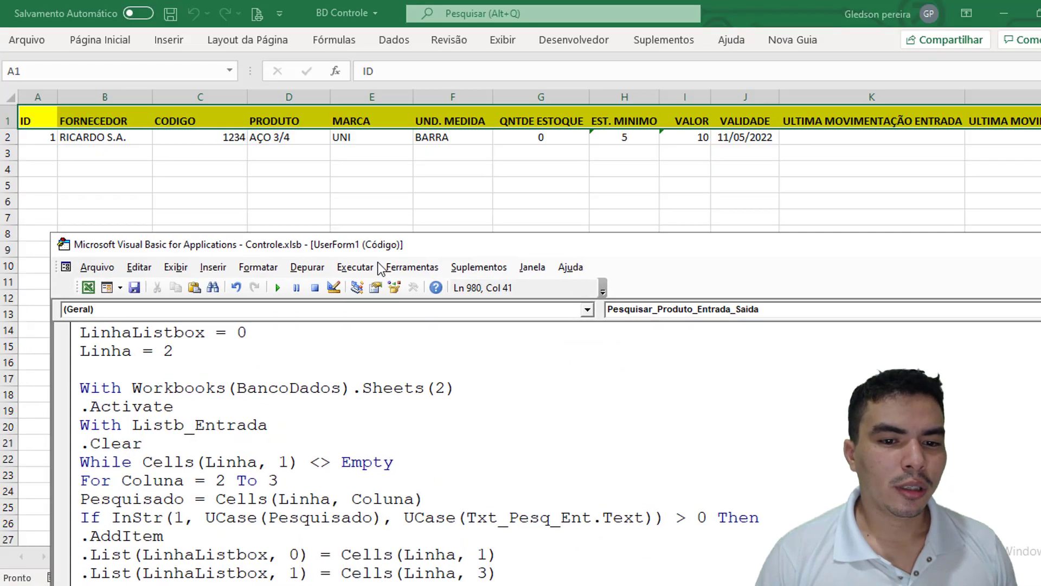
{"action": "mouse_move", "coordinate": [318, 14]}
{"action": "left_mouse_down"}
{"action": "mouse_move", "coordinate": [339, 204]}
{"action": "mouse_move", "coordinate": [305, 174]}
{"action": "left_mouse_up"}
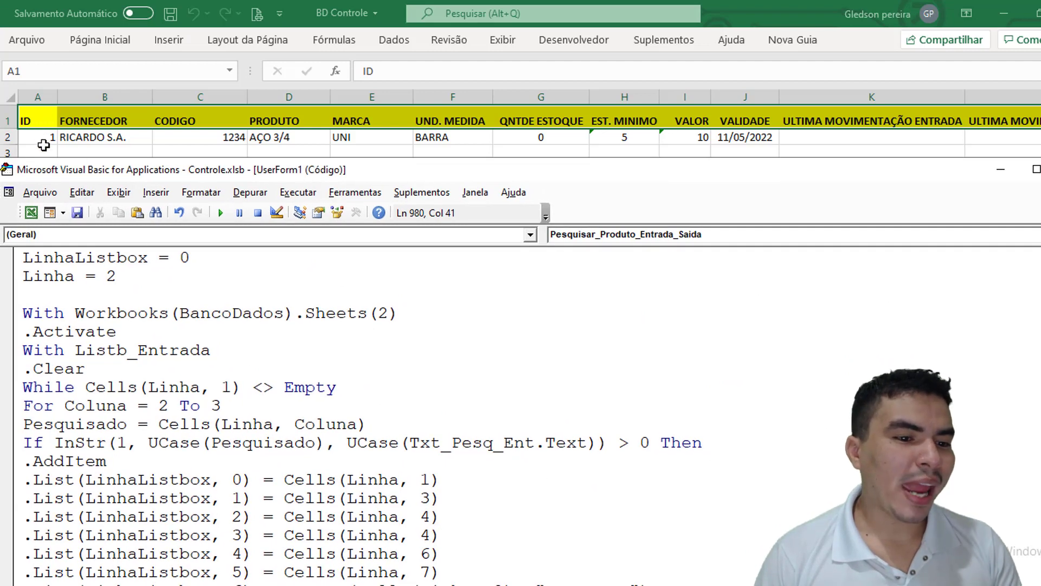
{"action": "scroll", "coordinate": [384, 483], "scroll_direction": "down", "scroll_amount": 1}
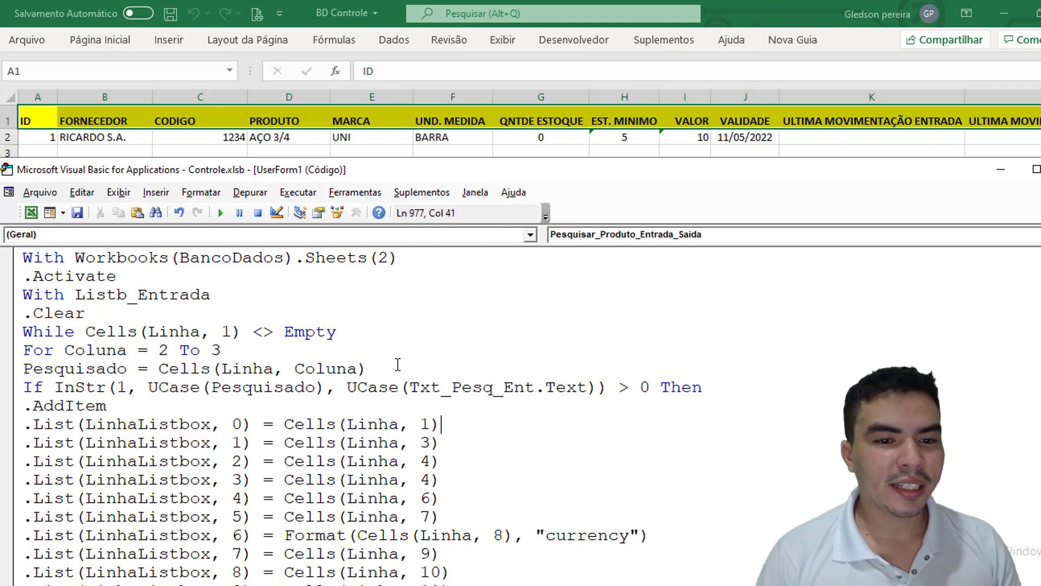
Step: Point the Fornecedor list column at the FORNECEDOR sheet column, then switch to the Controle workbook
{"action": "double_click", "coordinate": [424, 478]}
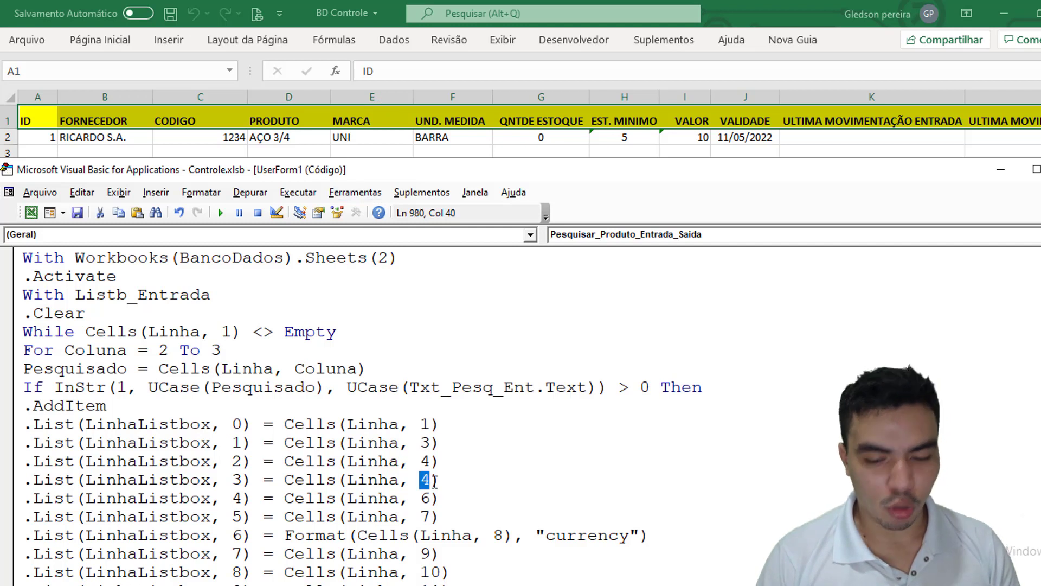
{"action": "type", "text": "5"}
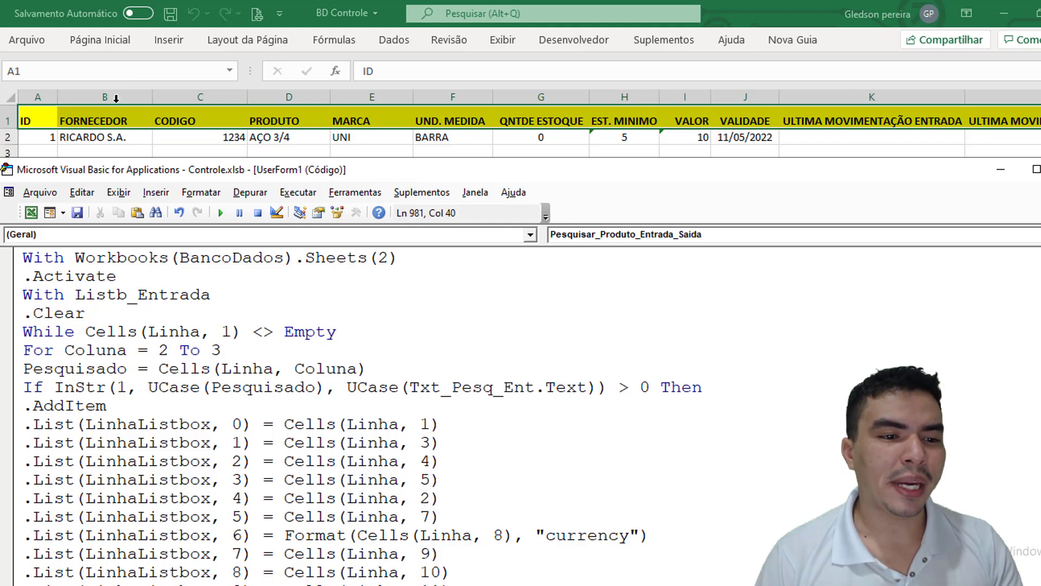
{"action": "left_click", "coordinate": [1001, 172]}
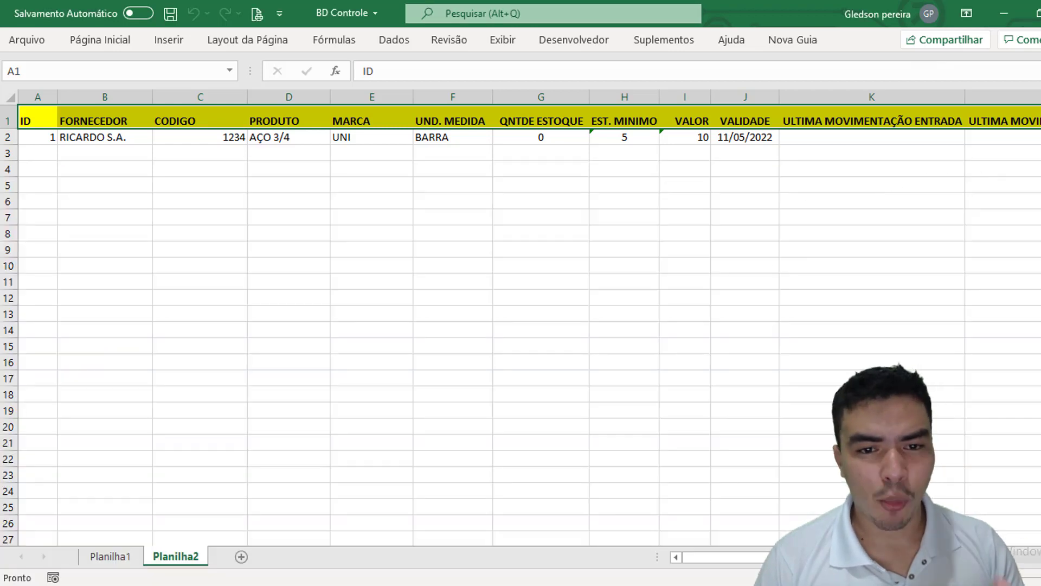
{"action": "key", "text": "alt+Tab"}
Step: Launch the form, search "a" on Entrada/Saída to list 1234, AÇO 3/4, UNI, then close it
{"action": "left_click", "coordinate": [544, 171]}
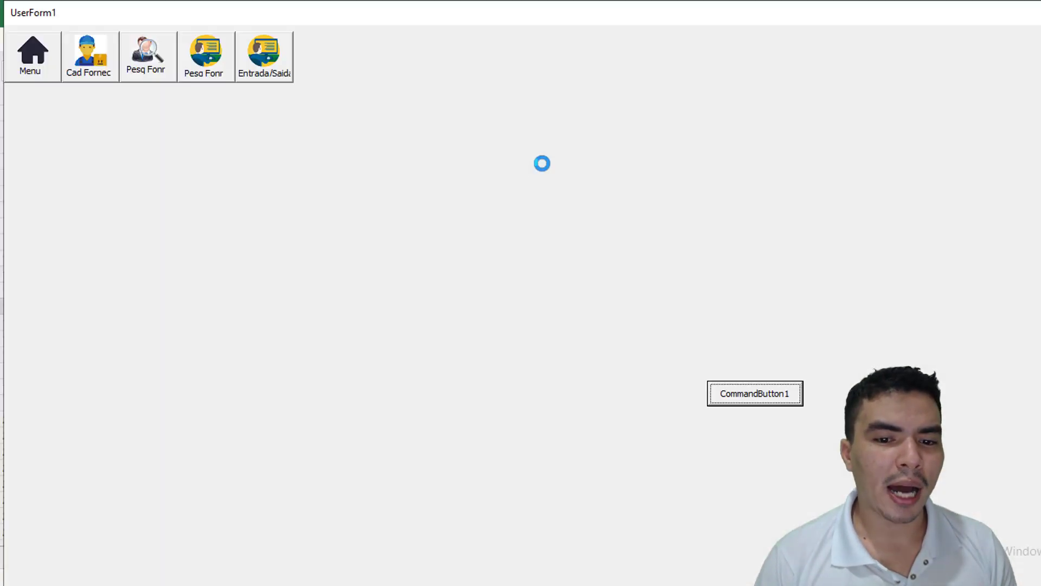
{"action": "left_click", "coordinate": [275, 57]}
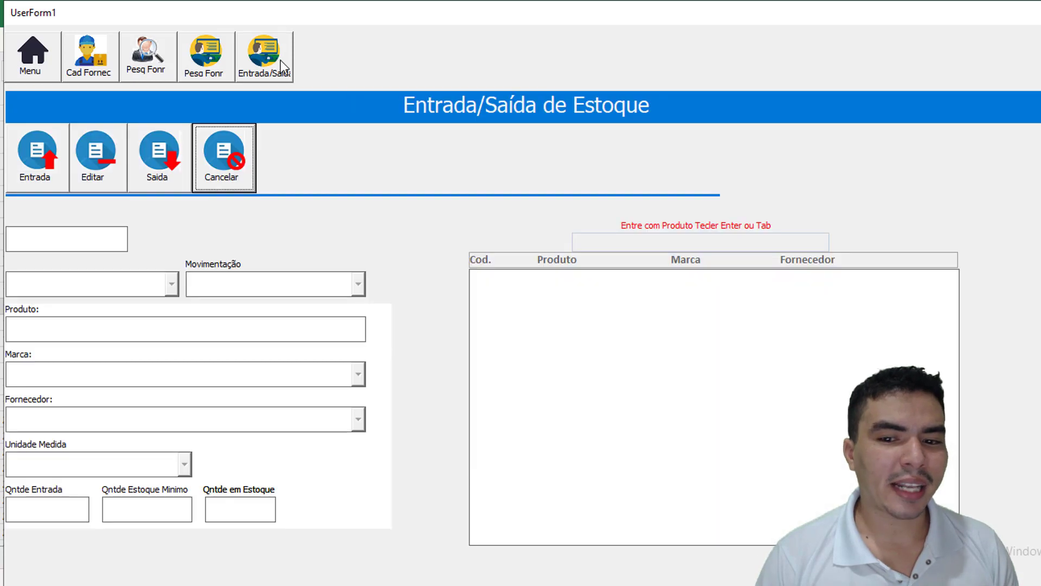
{"action": "left_click", "coordinate": [722, 240]}
{"action": "type", "text": "a"}
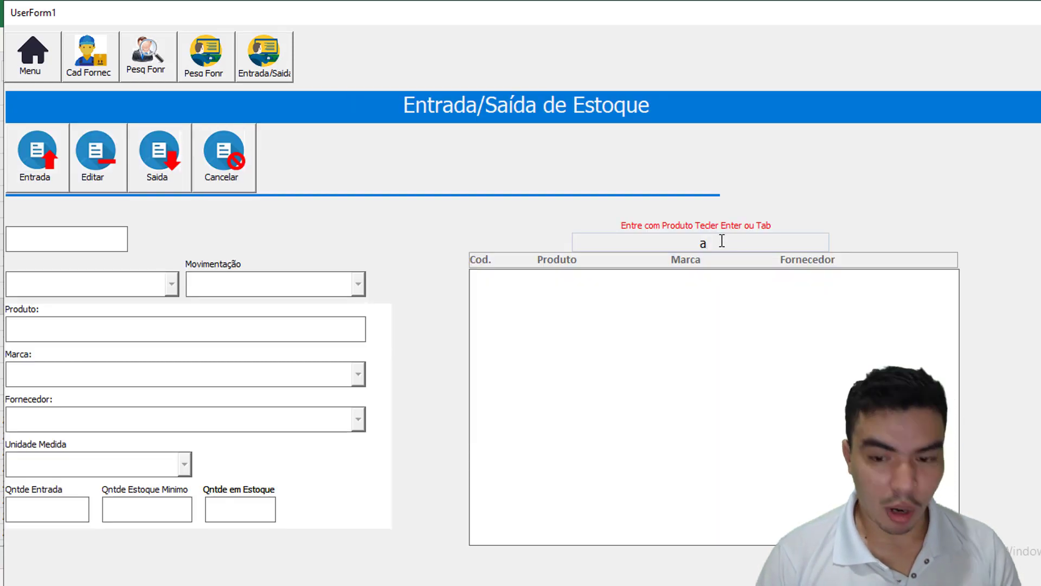
{"action": "key", "text": "Tab"}
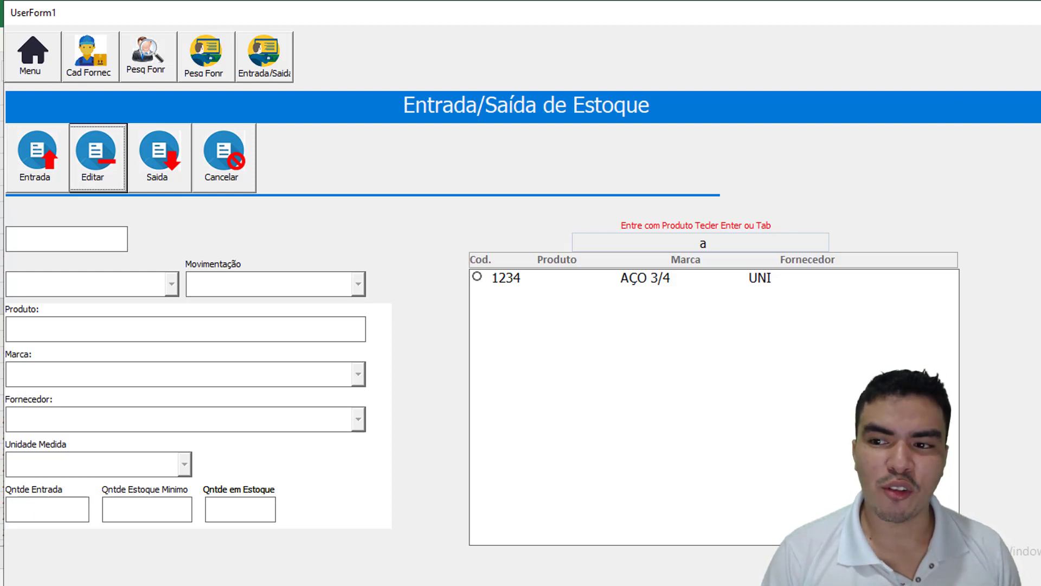
{"action": "left_click", "coordinate": [1029, 13]}
Step: Open the Listb_Entrada list box's properties in the Visual Basic editor
{"action": "left_click", "coordinate": [574, 41]}
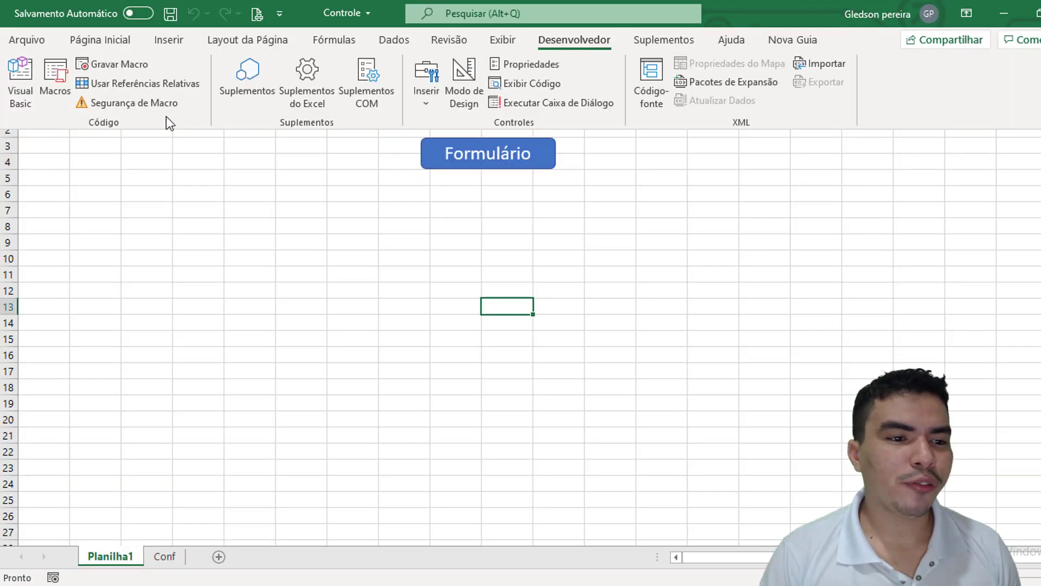
{"action": "left_click", "coordinate": [17, 82]}
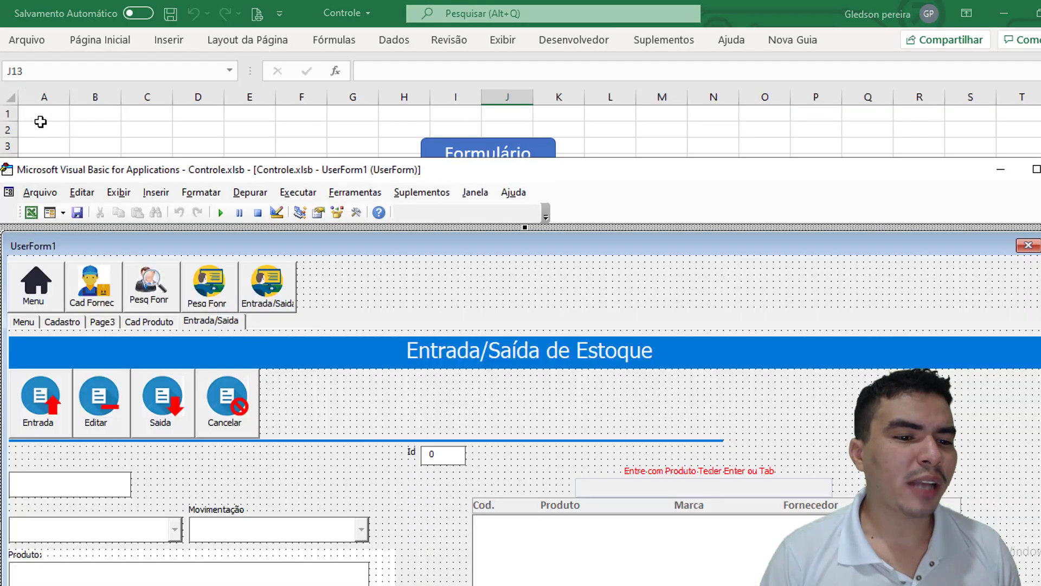
{"action": "left_click", "coordinate": [712, 533]}
{"action": "right_click", "coordinate": [712, 533]}
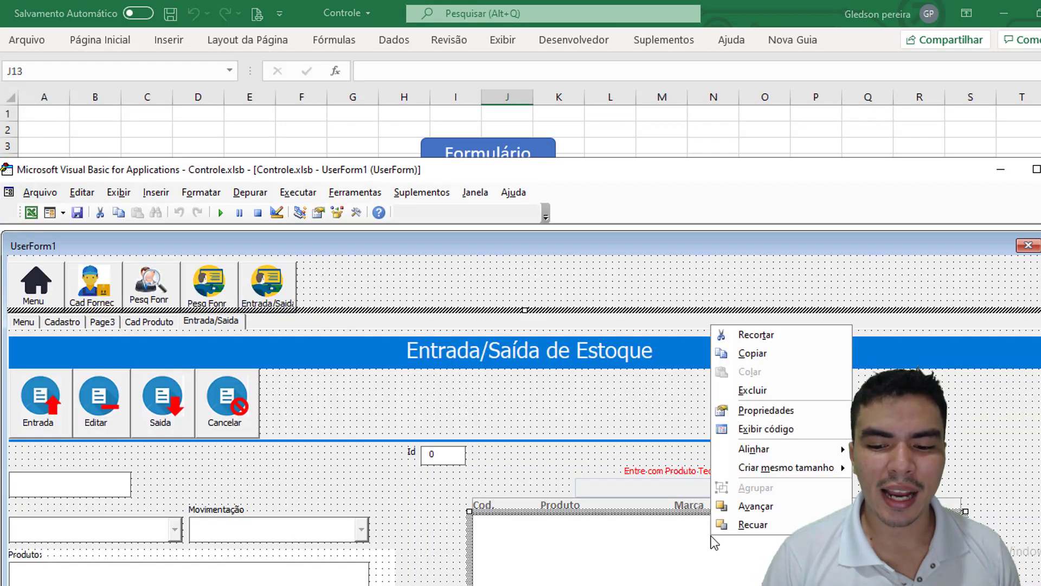
{"action": "left_click", "coordinate": [740, 411]}
{"action": "left_click_drag", "start_coordinate": [423, 169], "coordinate": [436, 74]}
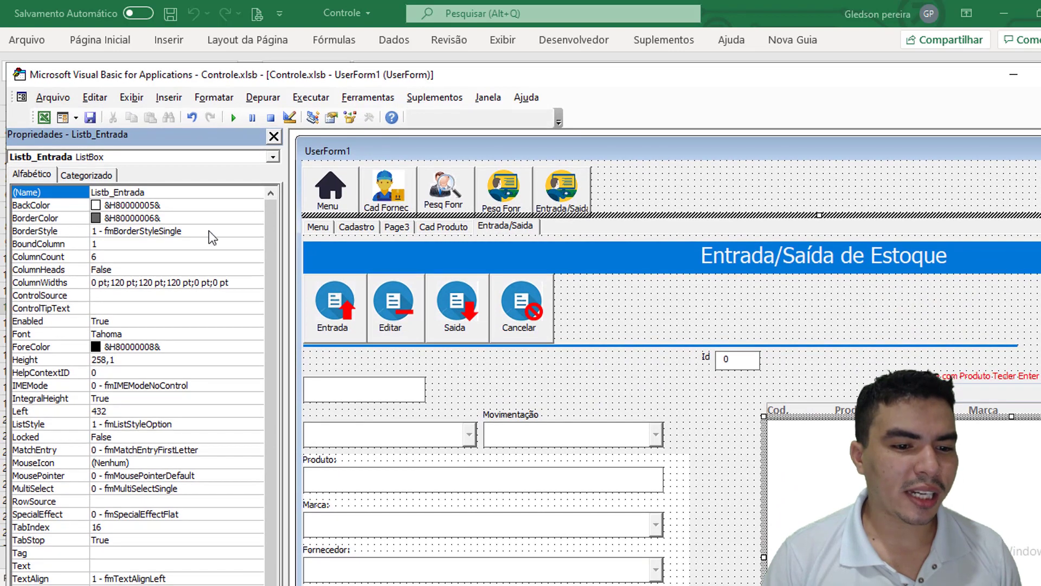
Step: Set ColumnWidths to 0 pt;100 pt;100 pt;100 pt;100 pt;0 pt and run the form
{"action": "left_click", "coordinate": [122, 281]}
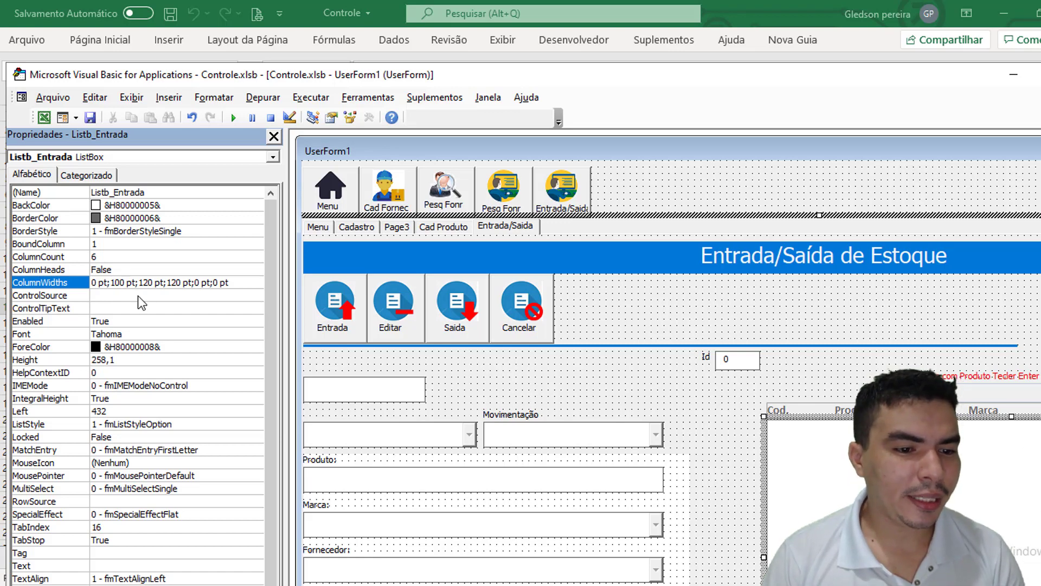
{"action": "left_click_drag", "start_coordinate": [143, 282], "coordinate": [151, 281]}
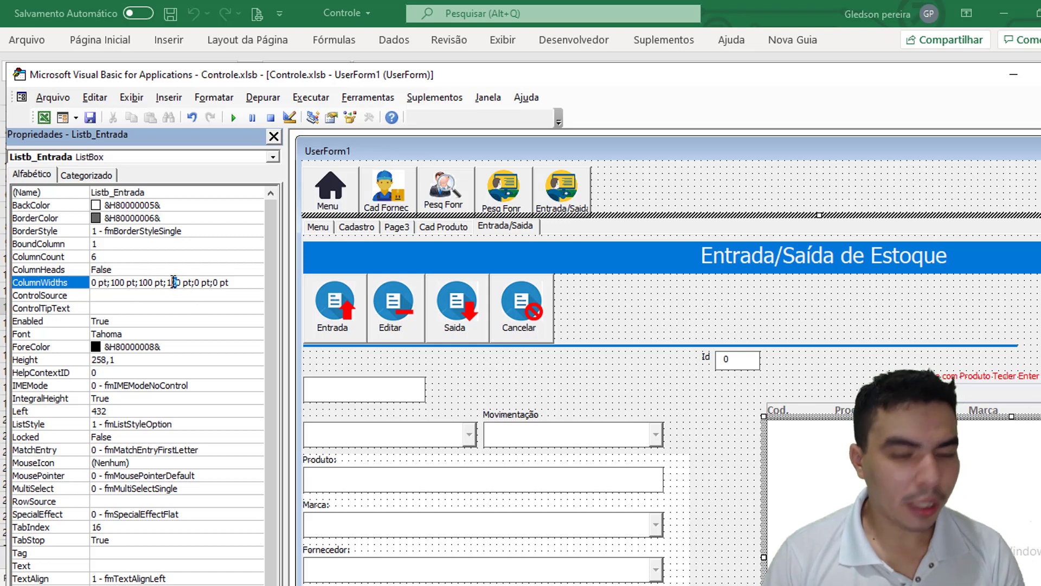
{"action": "type", "text": "0"}
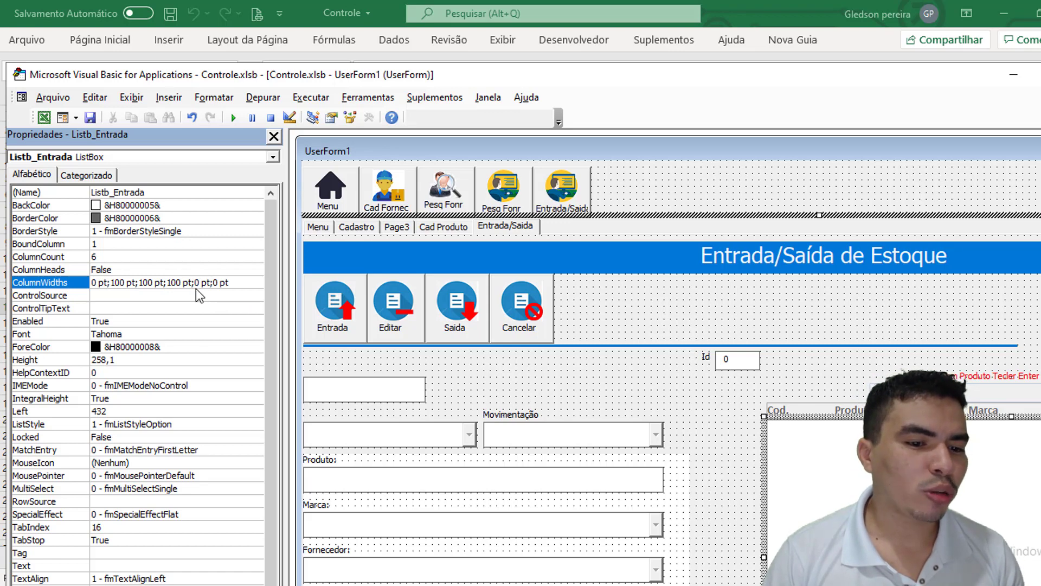
{"action": "left_click", "coordinate": [196, 282]}
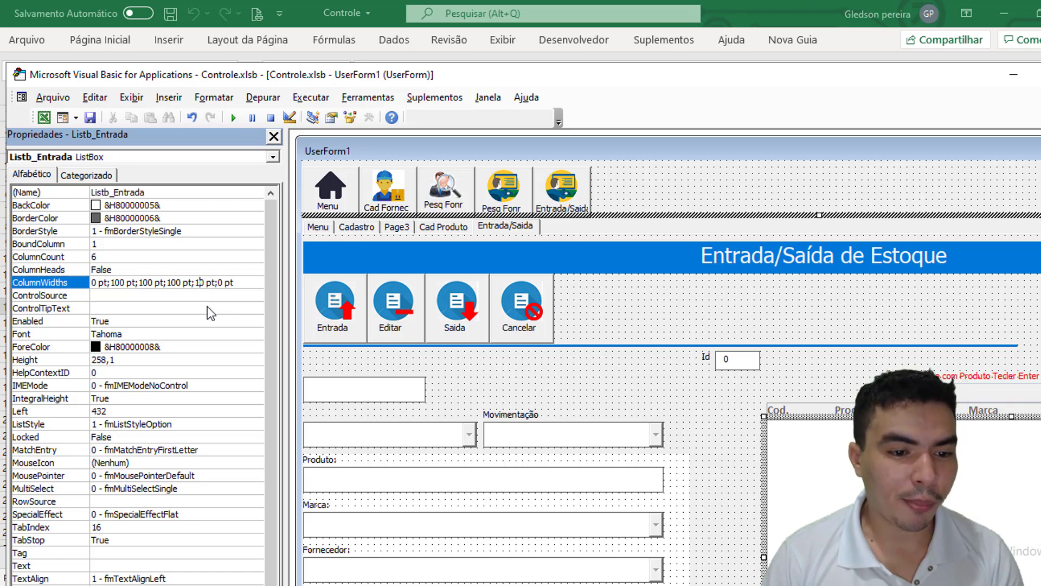
{"action": "type", "text": "100"}
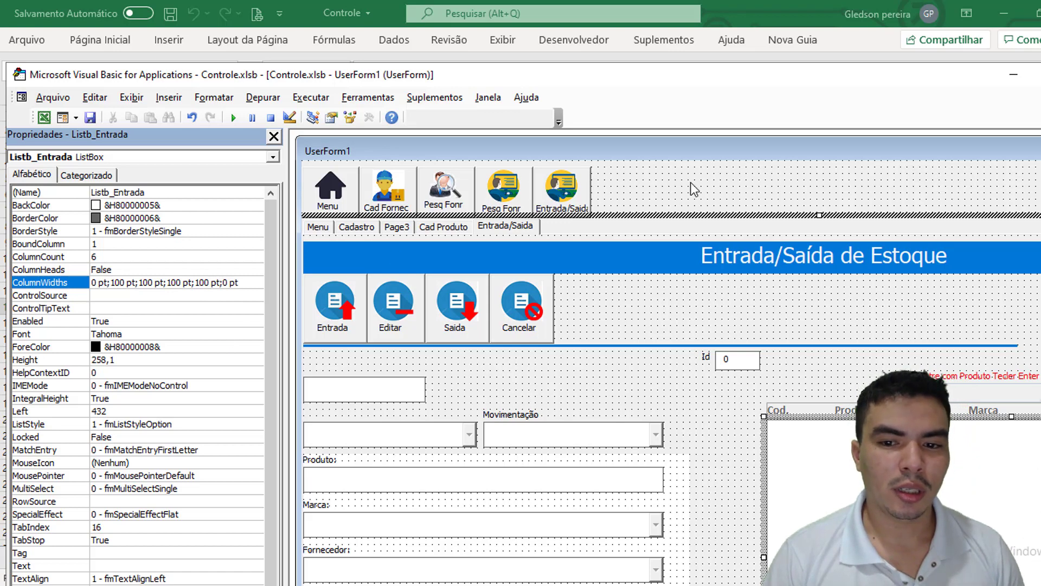
{"action": "left_click", "coordinate": [695, 189]}
{"action": "left_click", "coordinate": [233, 118]}
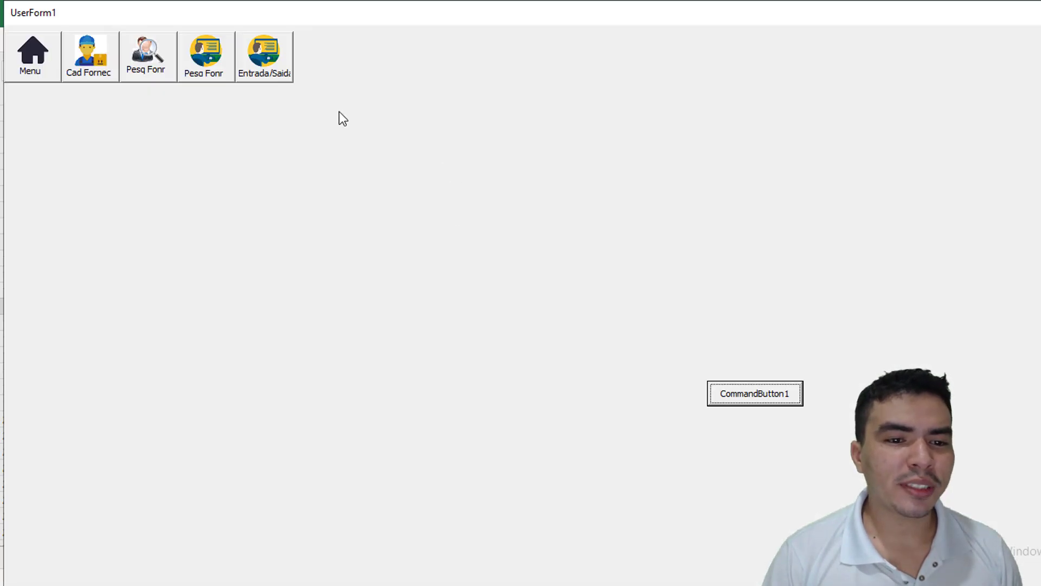
Step: Search "a" on the Entrada/Saída page and select the 1234 AÇO 3/4 result, now showing its supplier
{"action": "left_click", "coordinate": [277, 76]}
{"action": "left_click", "coordinate": [651, 246]}
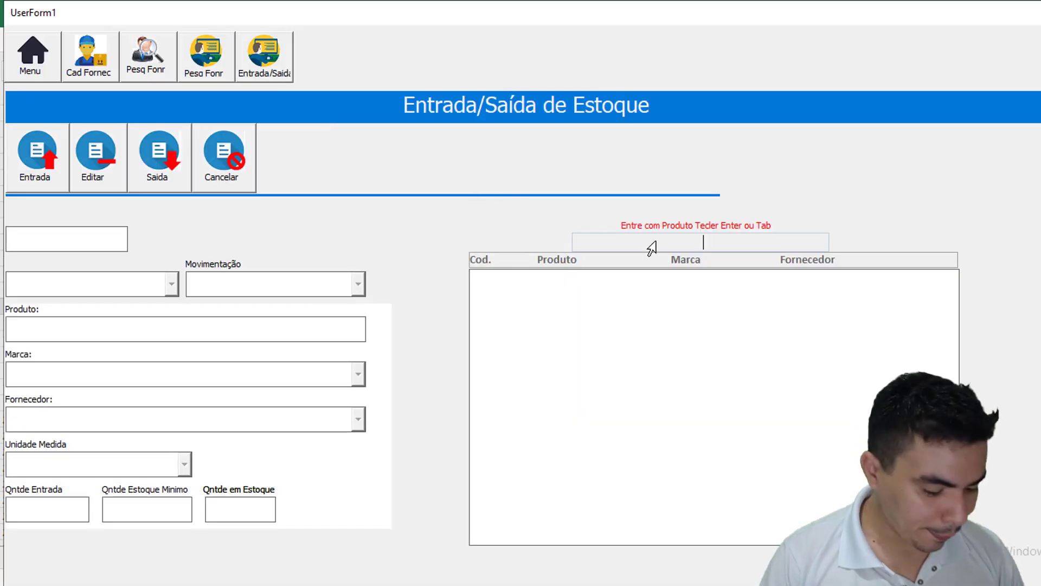
{"action": "type", "text": "a"}
{"action": "key", "text": "Return"}
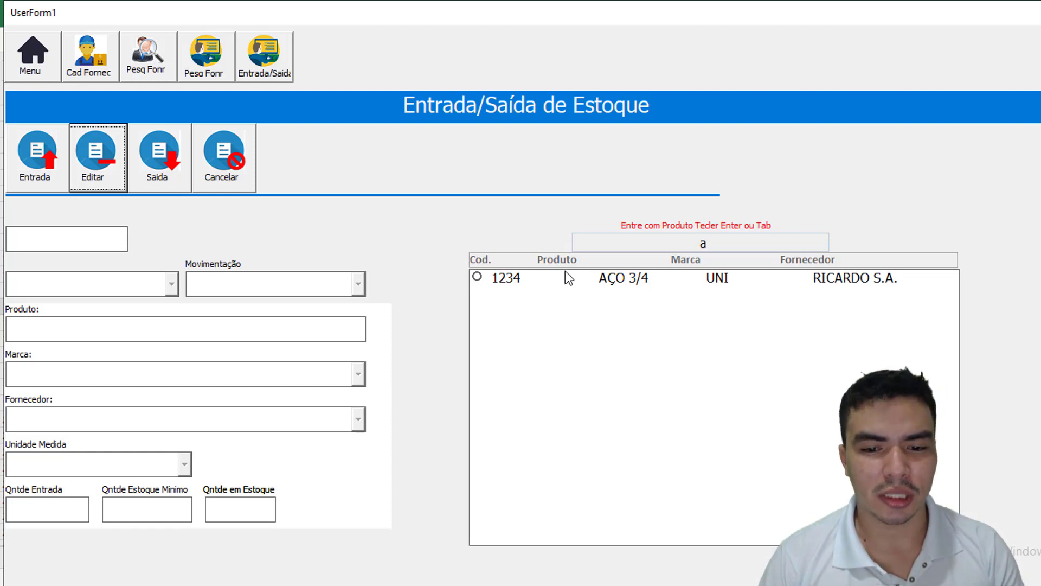
{"action": "left_click", "coordinate": [609, 278]}
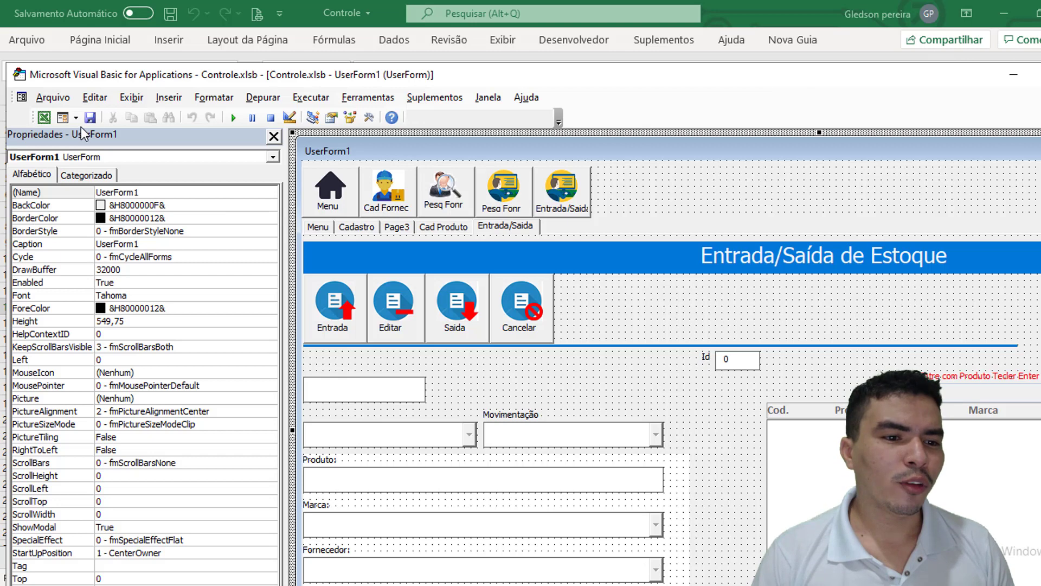
Step: Stop and save the workbook, maximise the editor, and select UserForm1 in the Project Explorer
{"action": "left_click", "coordinate": [89, 118]}
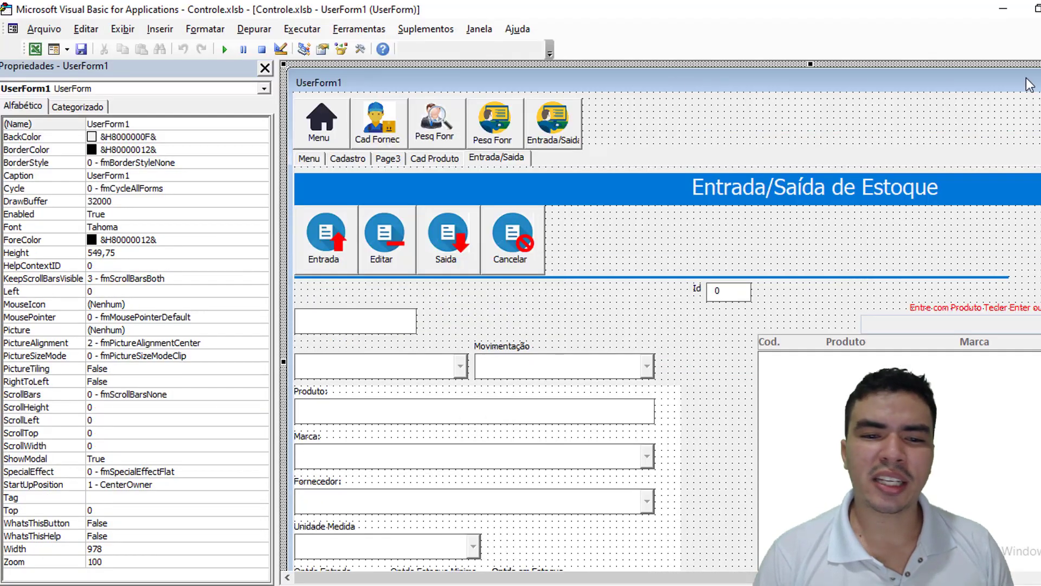
{"action": "left_click", "coordinate": [1036, 75]}
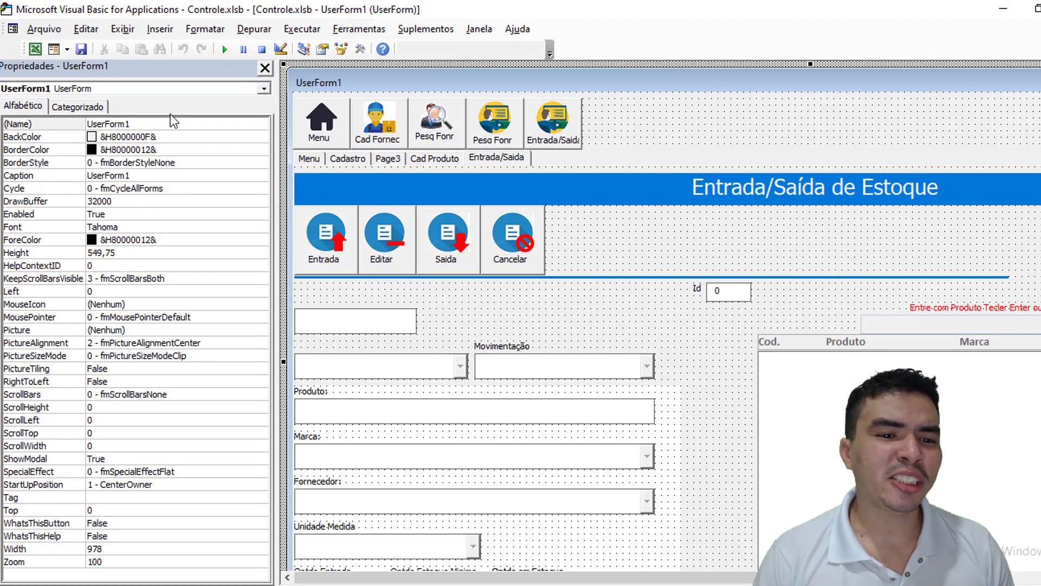
{"action": "left_click", "coordinate": [266, 70]}
{"action": "left_click", "coordinate": [115, 30]}
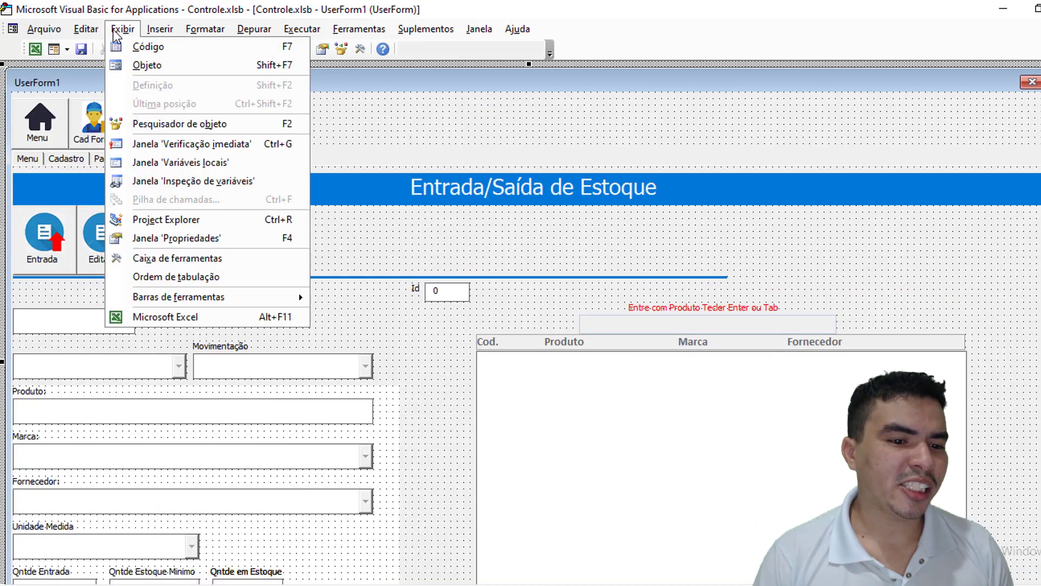
{"action": "left_click", "coordinate": [176, 219]}
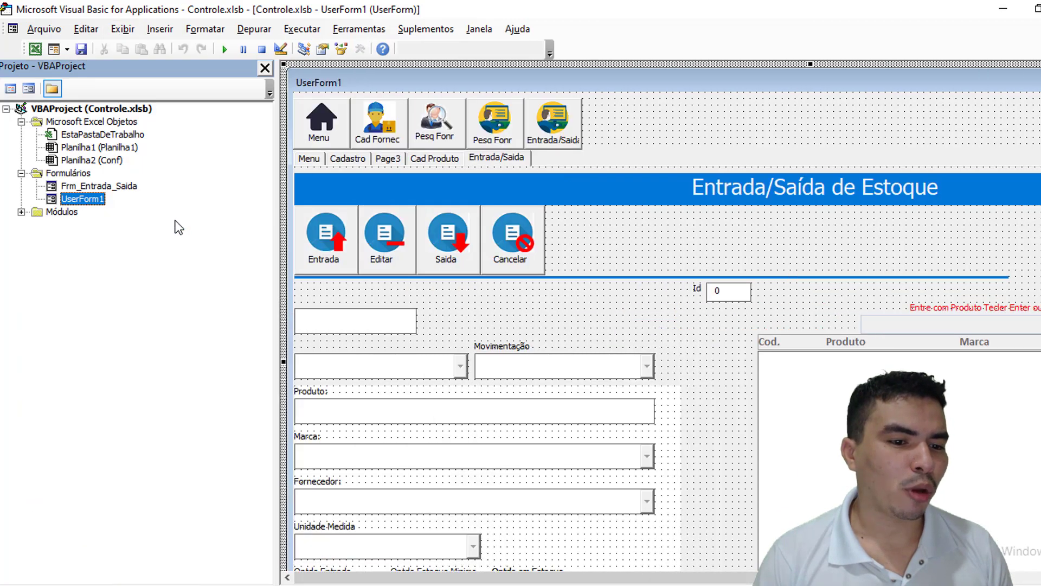
{"action": "left_click", "coordinate": [87, 187]}
{"action": "left_click", "coordinate": [95, 199]}
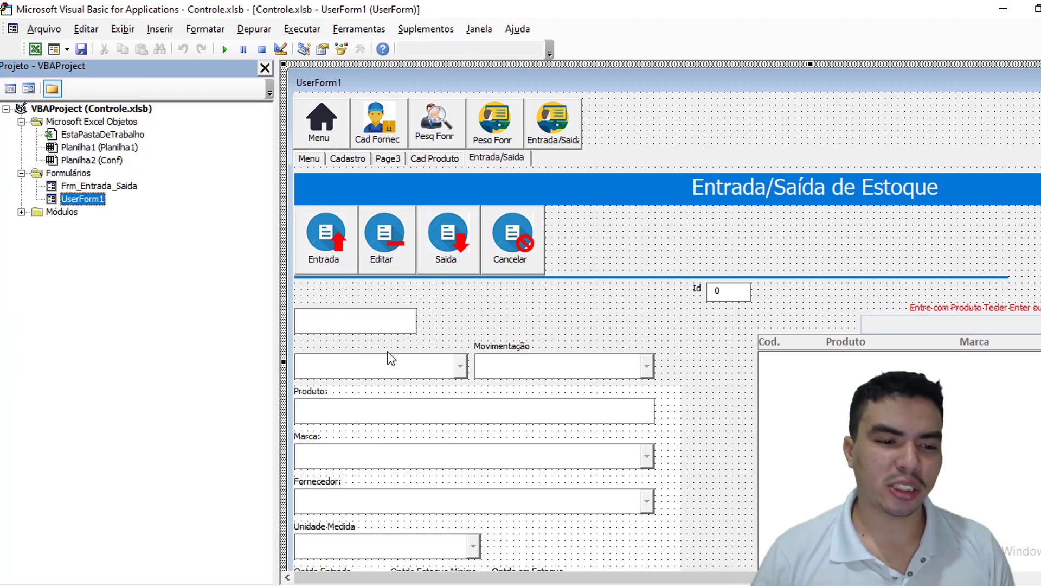
Step: Export UserForm1 to the Formulario folder and open that folder in File Explorer
{"action": "right_click", "coordinate": [86, 199]}
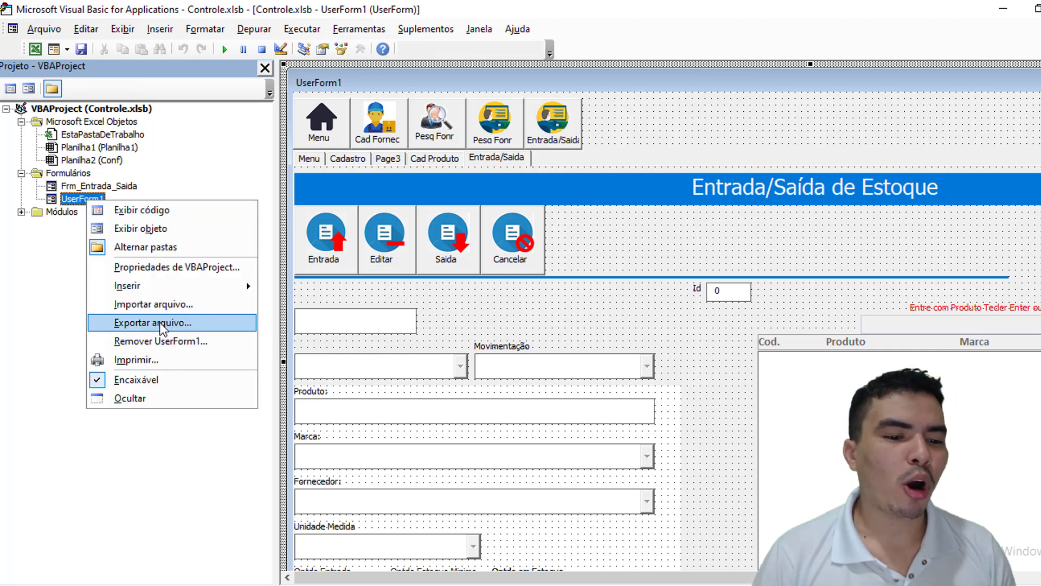
{"action": "left_click", "coordinate": [161, 324]}
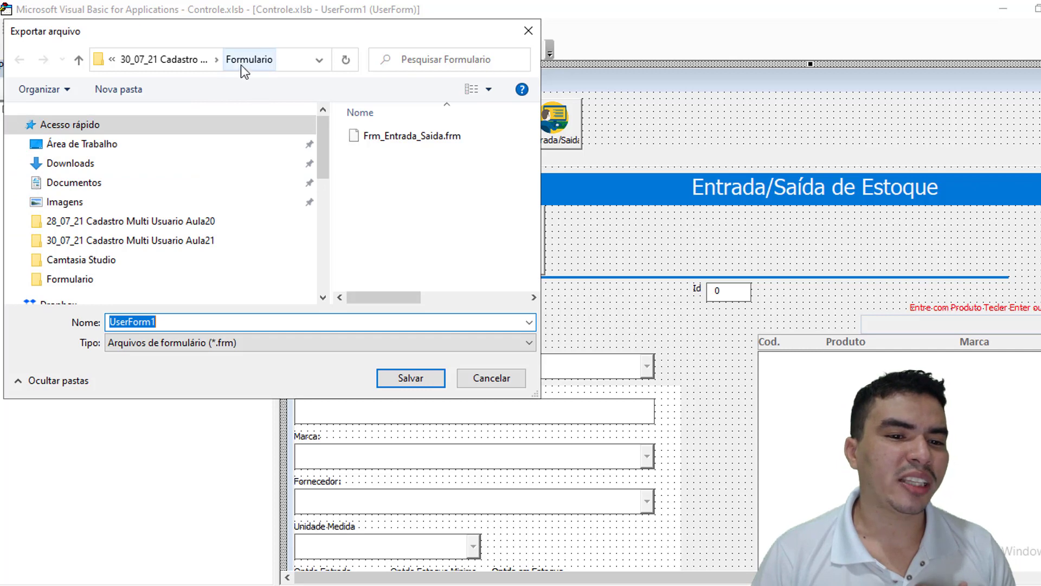
{"action": "left_click", "coordinate": [430, 377]}
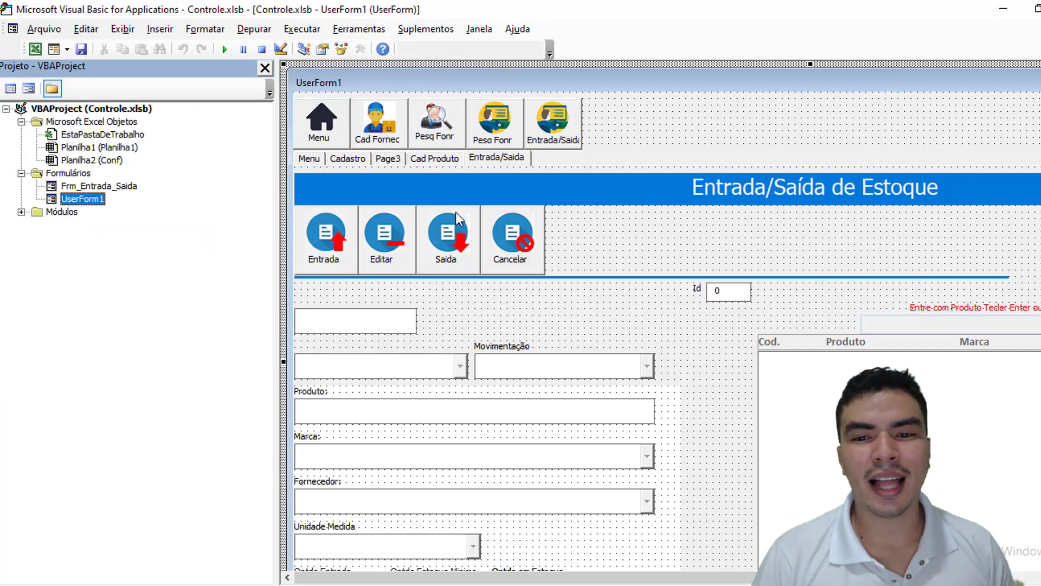
{"action": "left_click", "coordinate": [209, 555]}
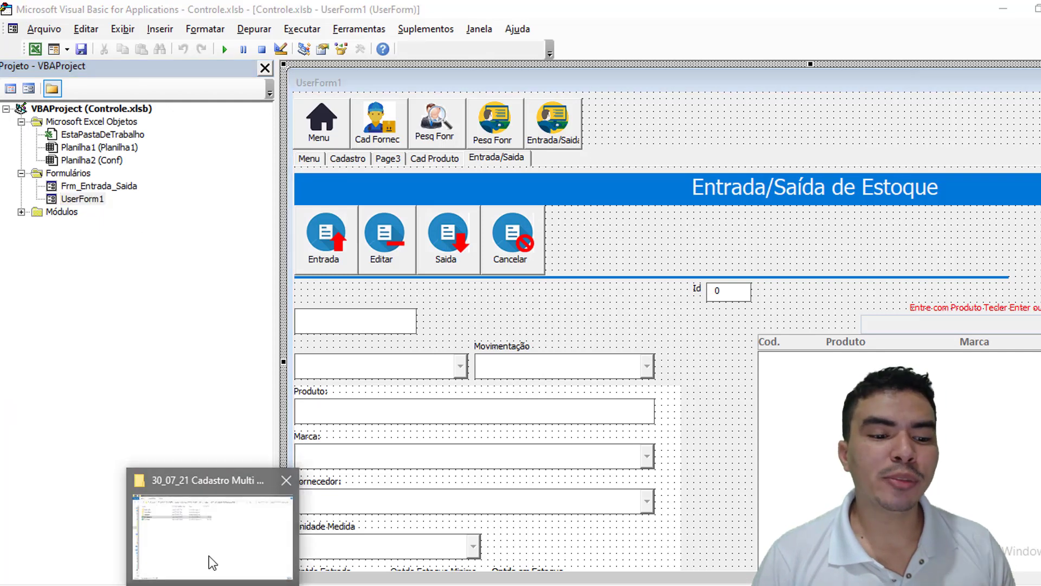
{"action": "left_click", "coordinate": [209, 555]}
{"action": "double_click", "coordinate": [123, 124]}
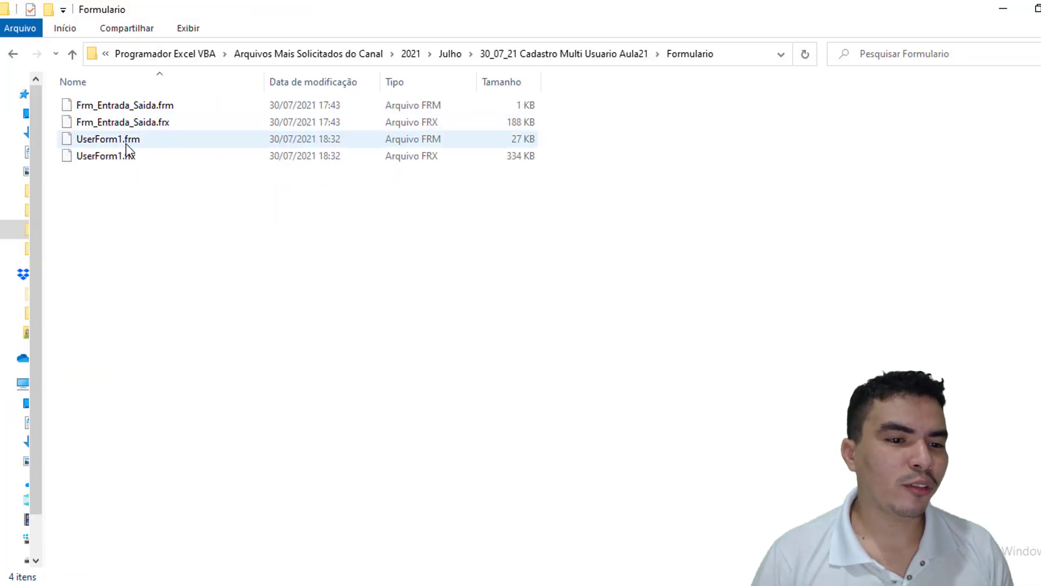